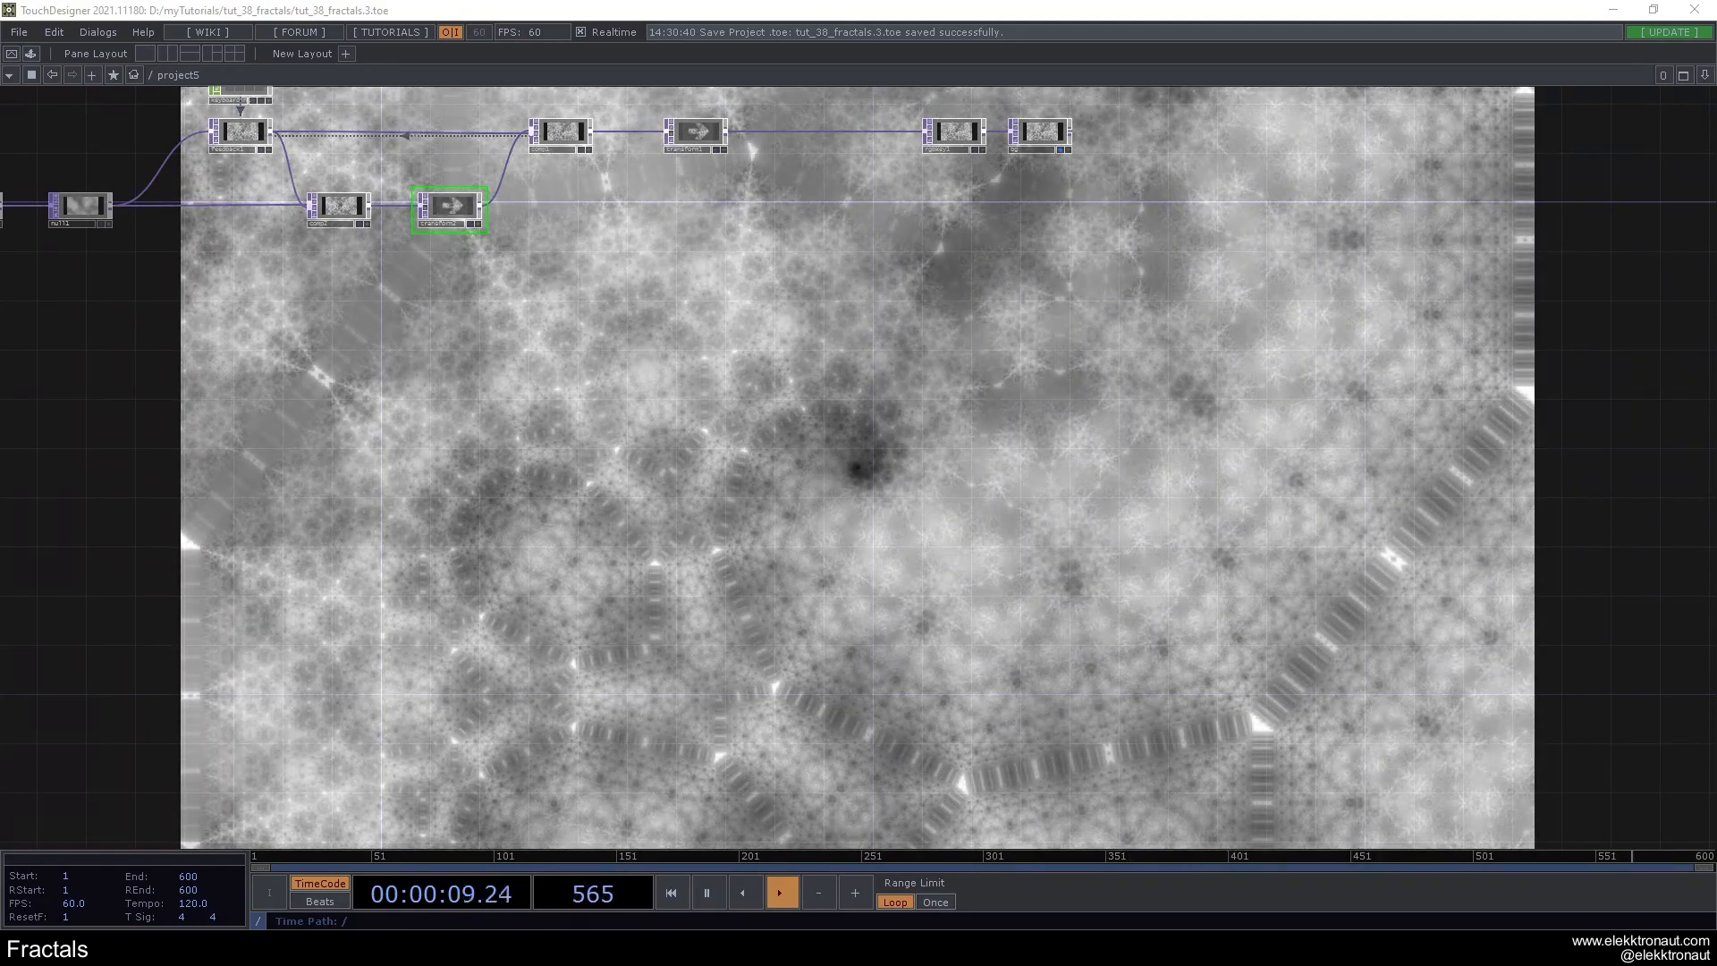
- Examine the existing fractal network from the noise source through the feedback loop and transforms to the final bg operator
{"action": "left_click_drag", "start_coordinate": [596, 438], "coordinate": [1016, 666]}
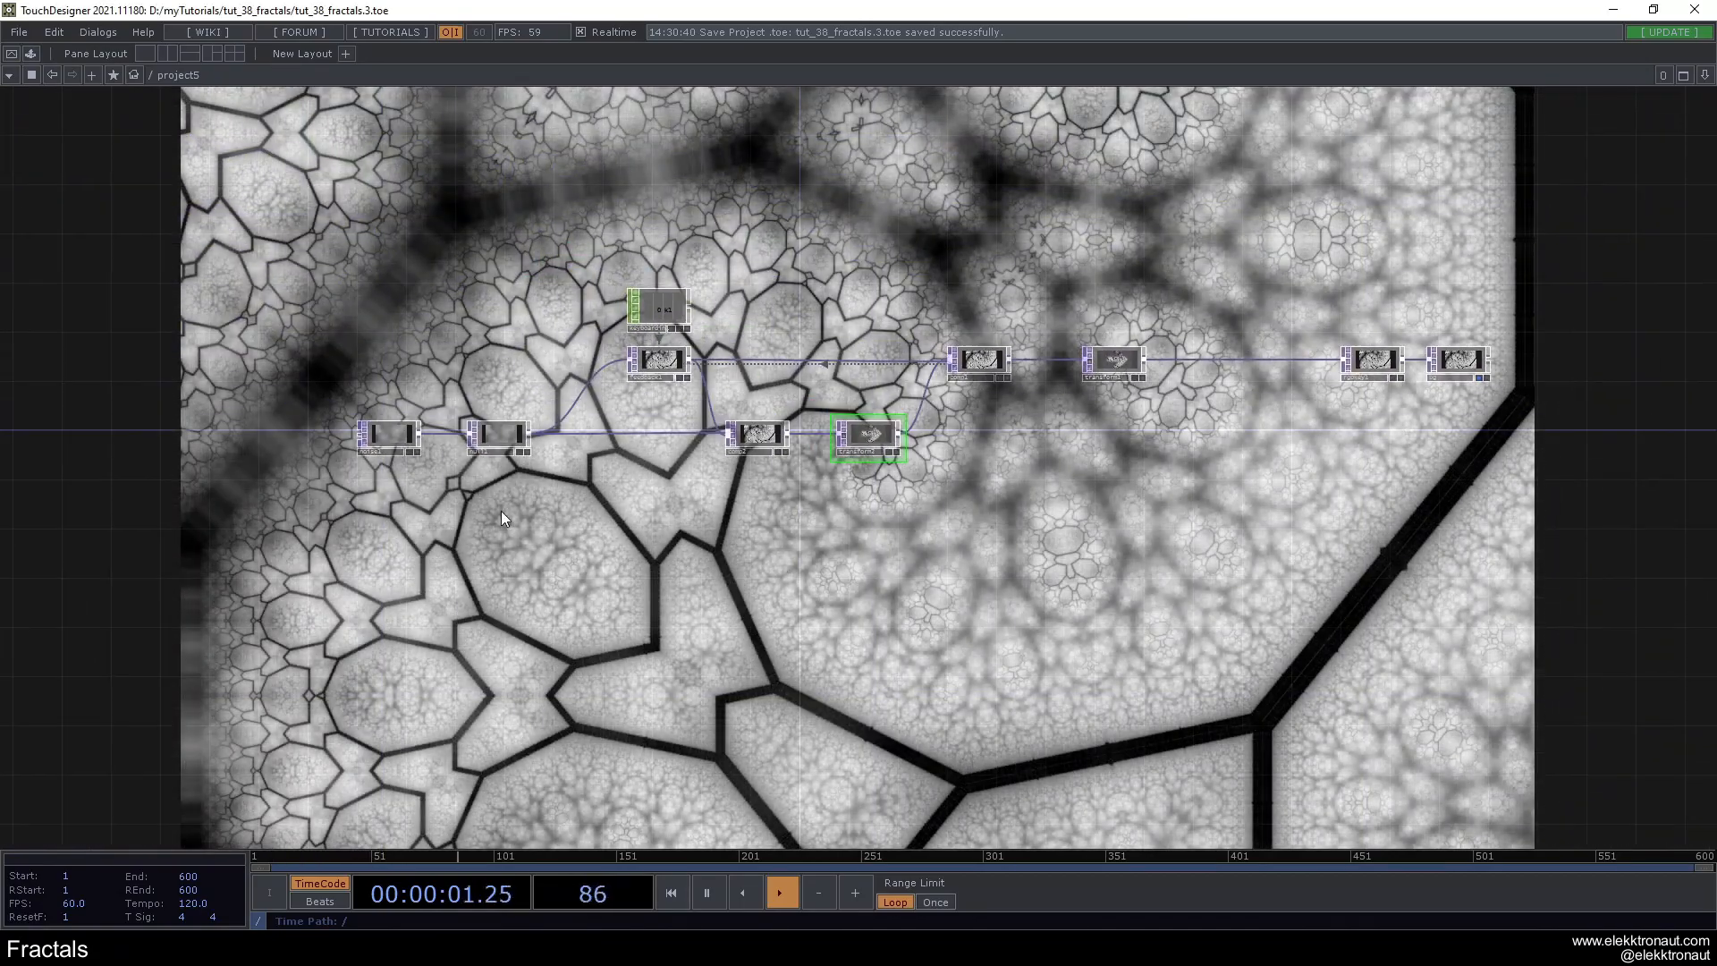
{"action": "scroll", "coordinate": [534, 507], "scroll_direction": "up", "scroll_amount": 3}
{"action": "left_click_drag", "start_coordinate": [540, 493], "coordinate": [363, 542]}
{"action": "right_click_drag", "start_coordinate": [75, 233], "coordinate": [304, 297]}
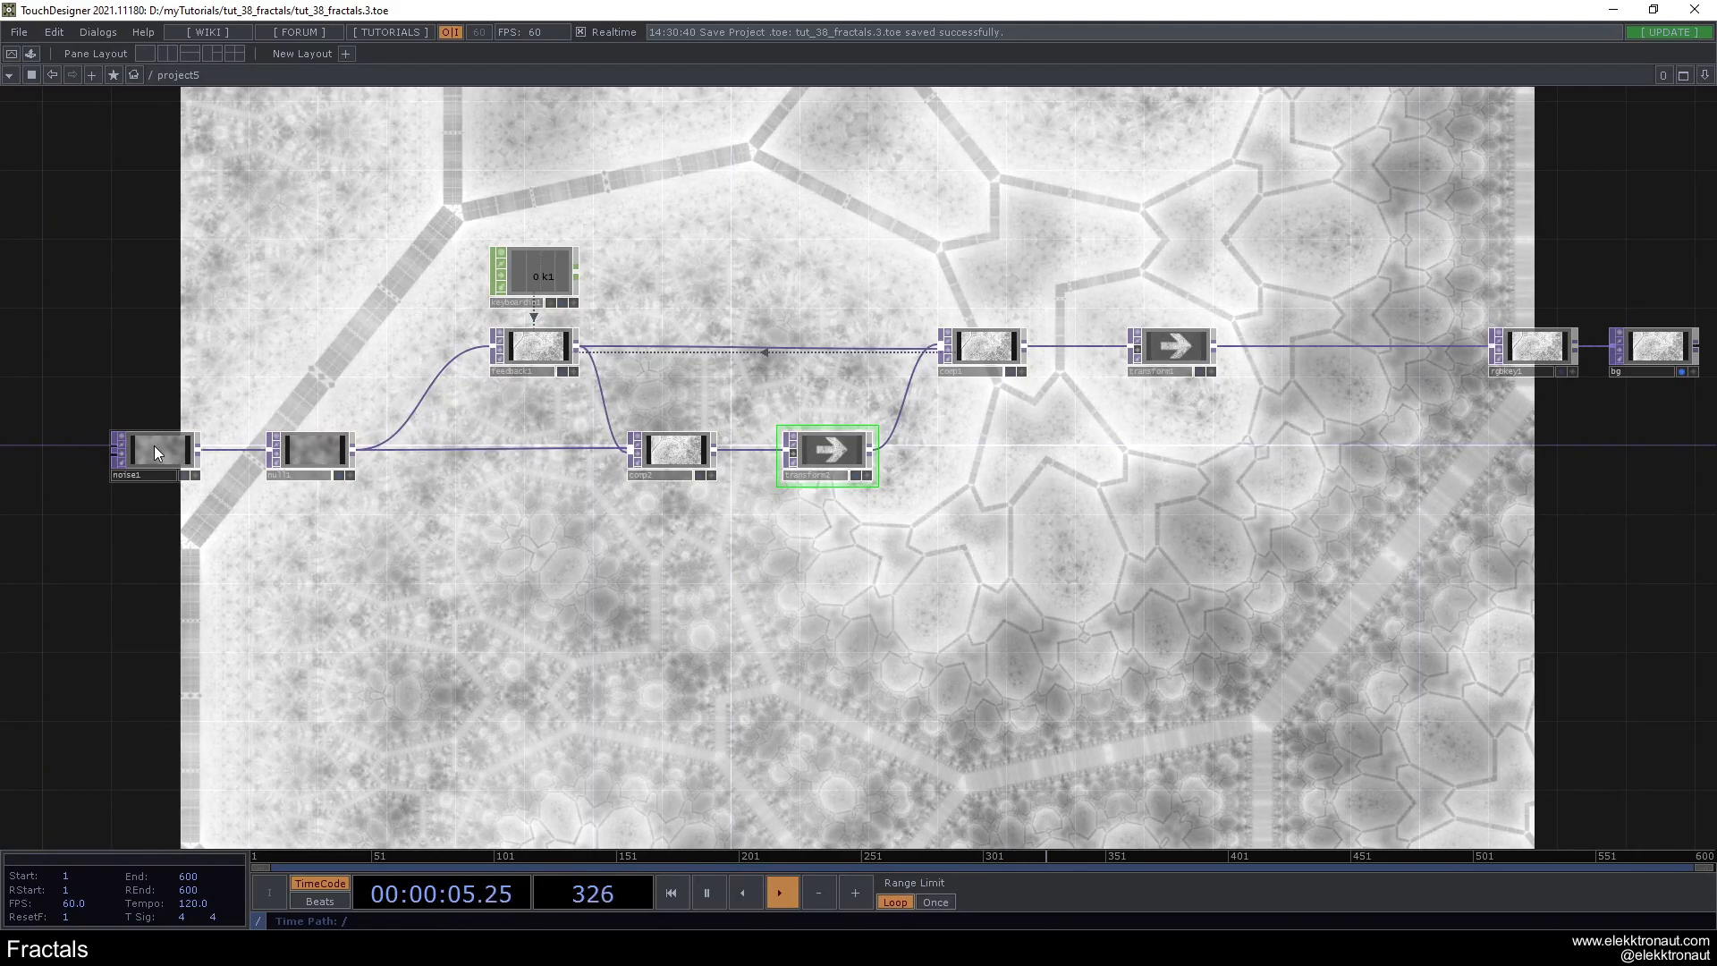
{"action": "left_click", "coordinate": [153, 445]}
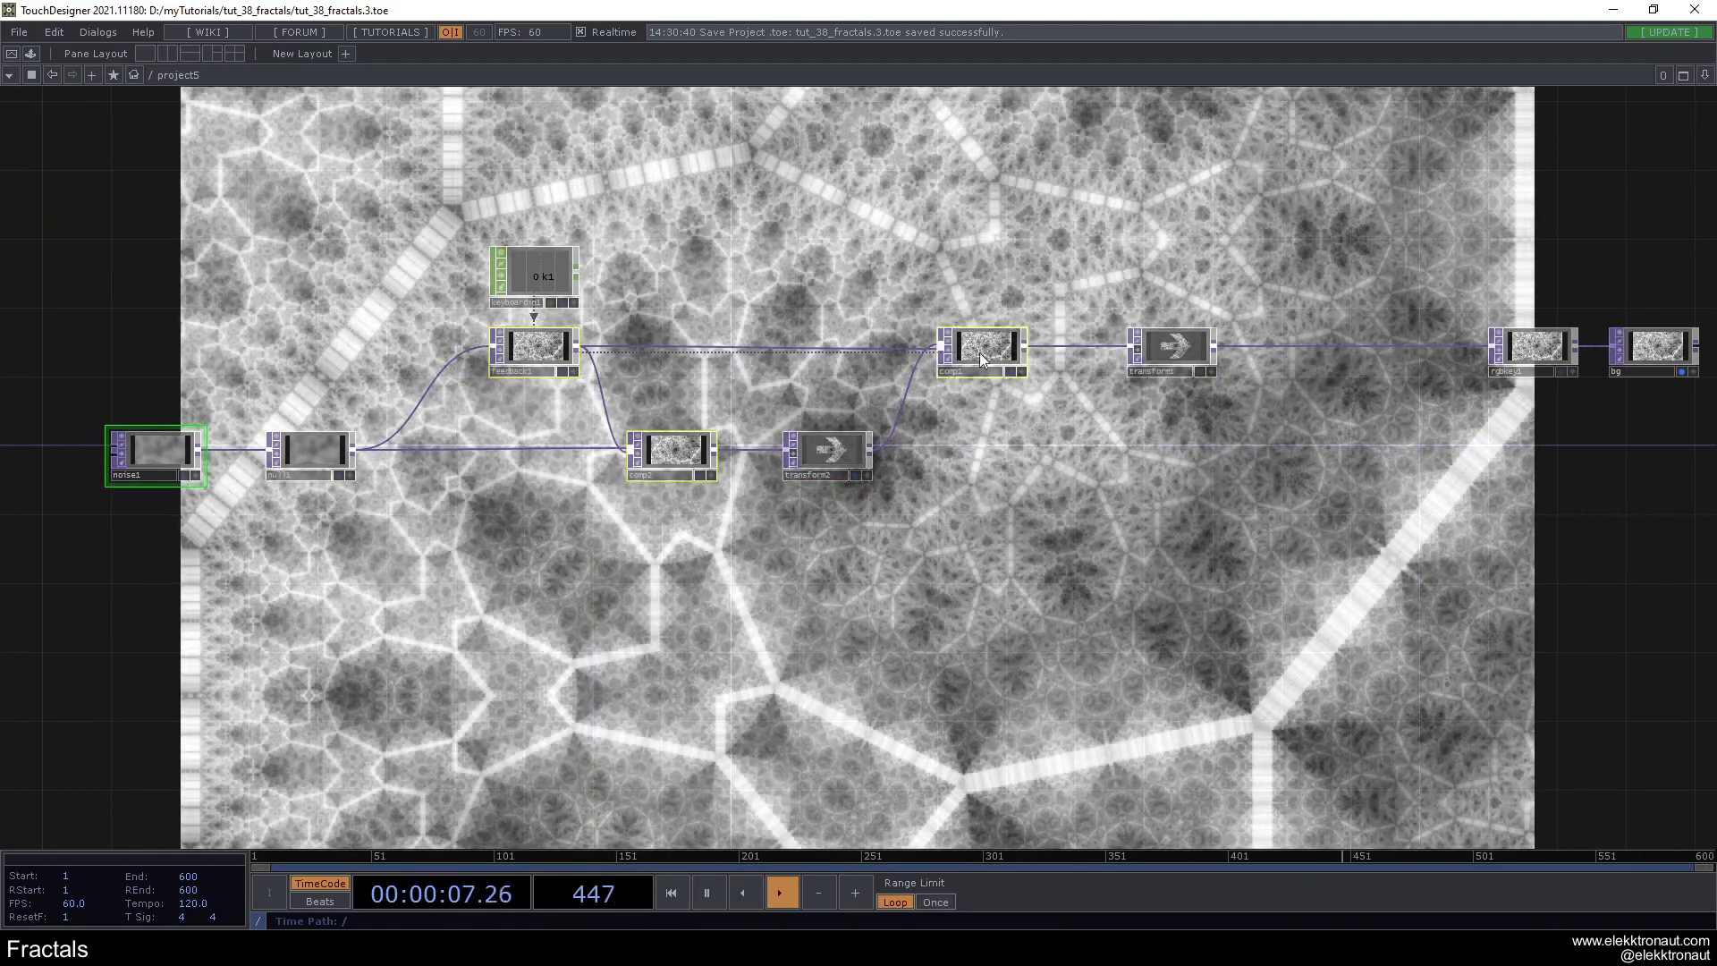
{"action": "left_click_drag", "start_coordinate": [1091, 457], "coordinate": [968, 454]}
{"action": "left_click_drag", "start_coordinate": [640, 410], "coordinate": [850, 445]}
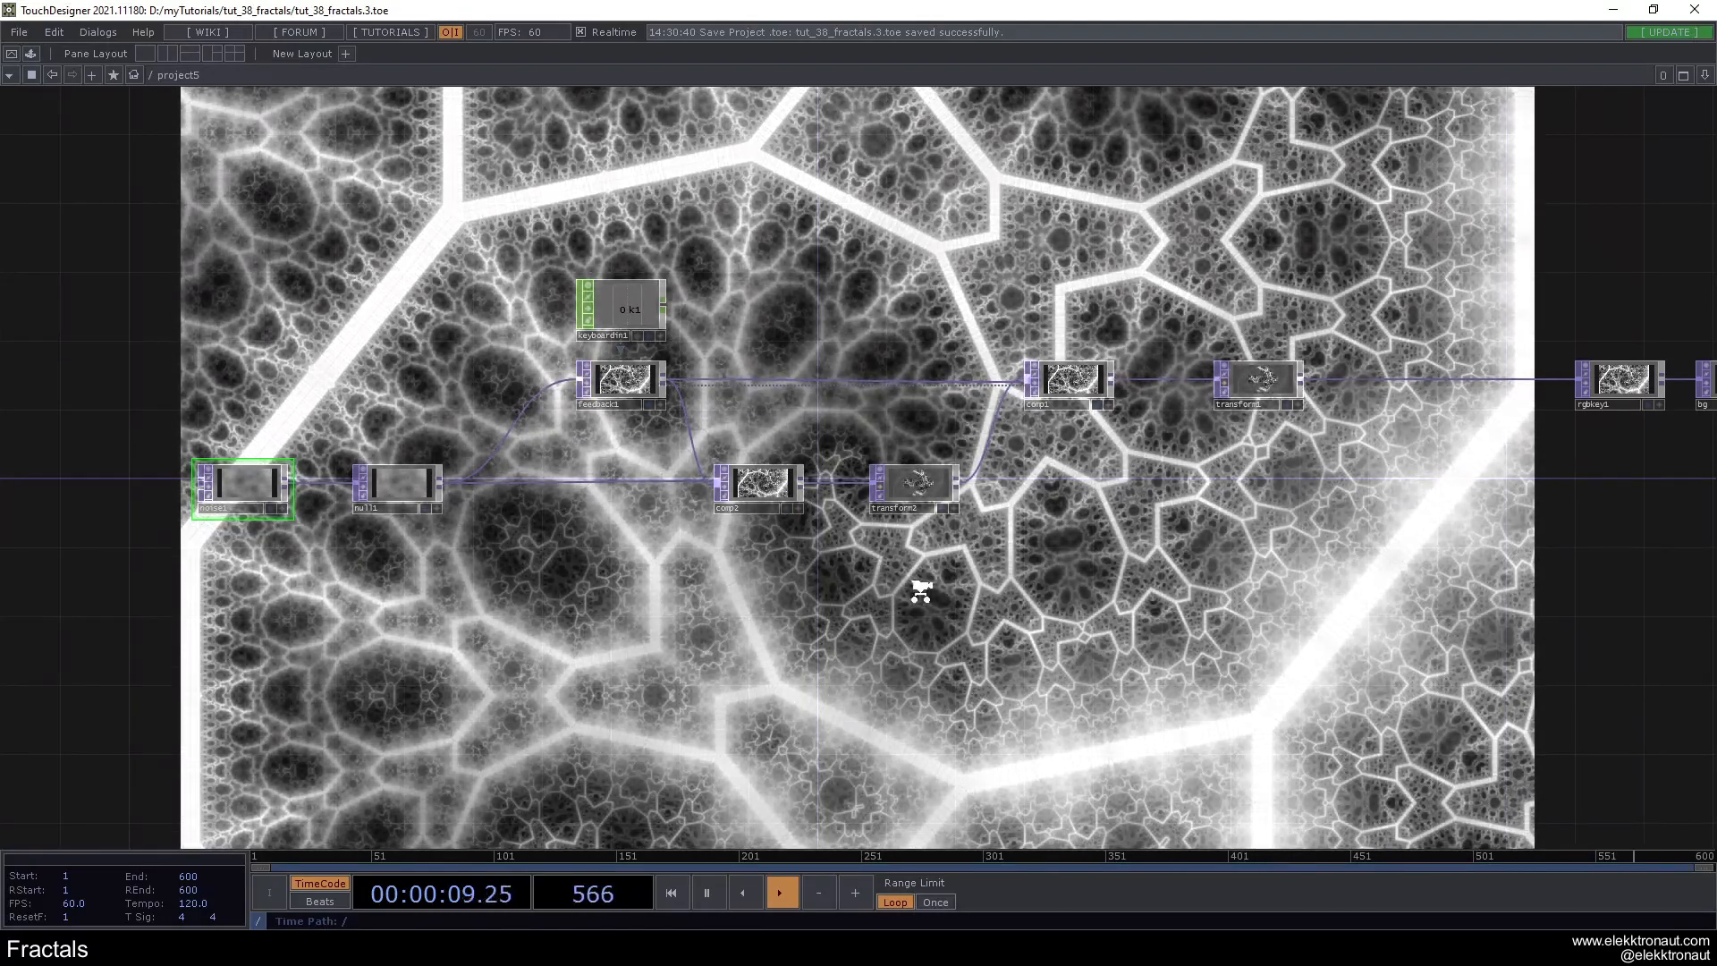
{"action": "scroll", "coordinate": [920, 590], "scroll_direction": "down", "scroll_amount": 4}
{"action": "scroll", "coordinate": [1380, 472], "scroll_direction": "up", "scroll_amount": 3}
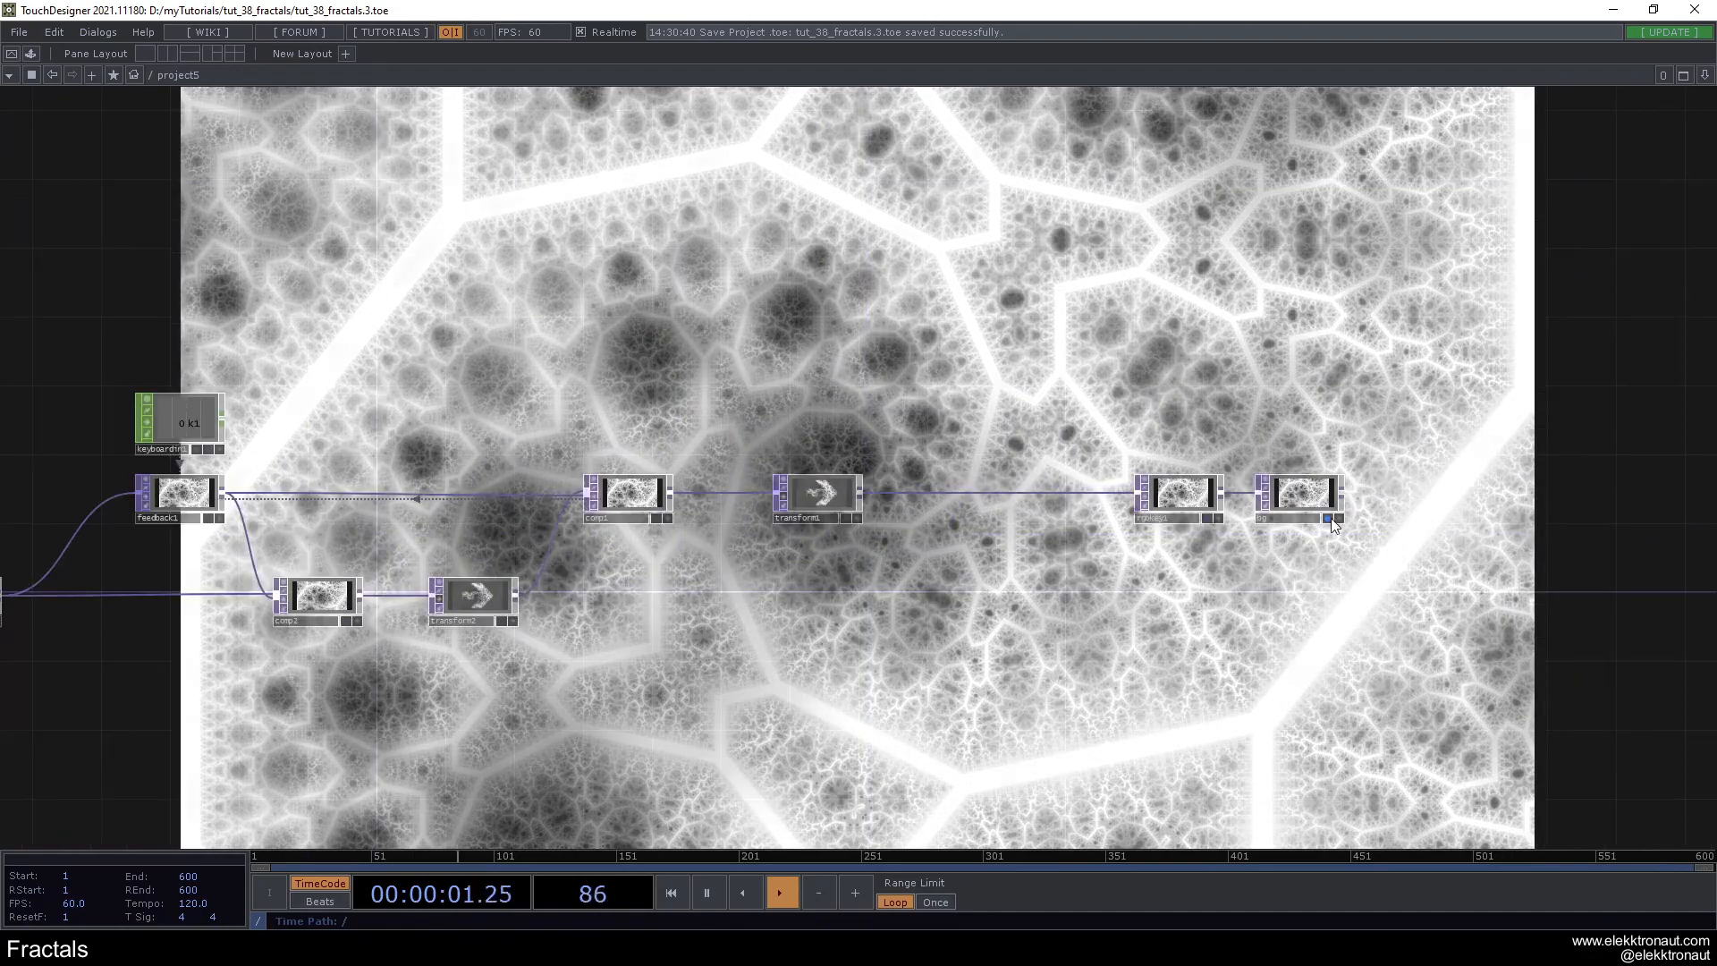
- Turn off the background display of the bg operator at the end of the network
{"action": "left_click", "coordinate": [1330, 518]}
{"action": "scroll", "coordinate": [1305, 572], "scroll_direction": "down", "scroll_amount": 3}
{"action": "left_click_drag", "start_coordinate": [1070, 626], "coordinate": [1119, 612]}
{"action": "left_click_drag", "start_coordinate": [744, 647], "coordinate": [944, 600]}
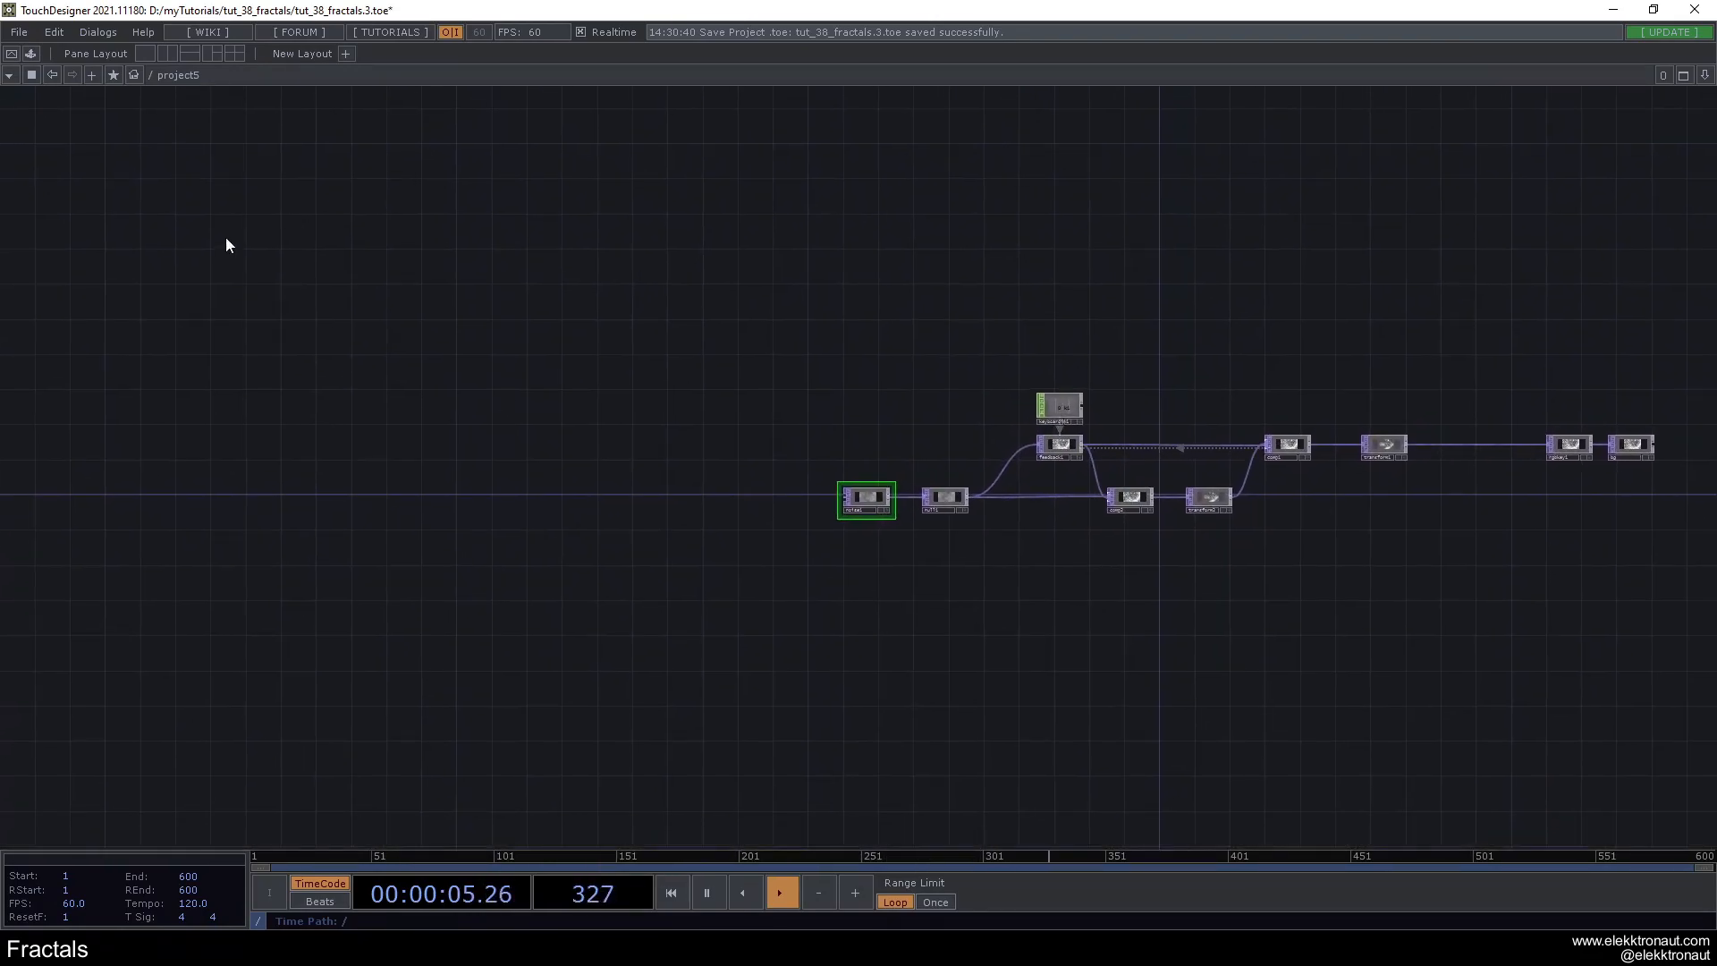
- Add the julia and mandelbrot generators from the palette to the network, one above the other
{"action": "left_click", "coordinate": [32, 54]}
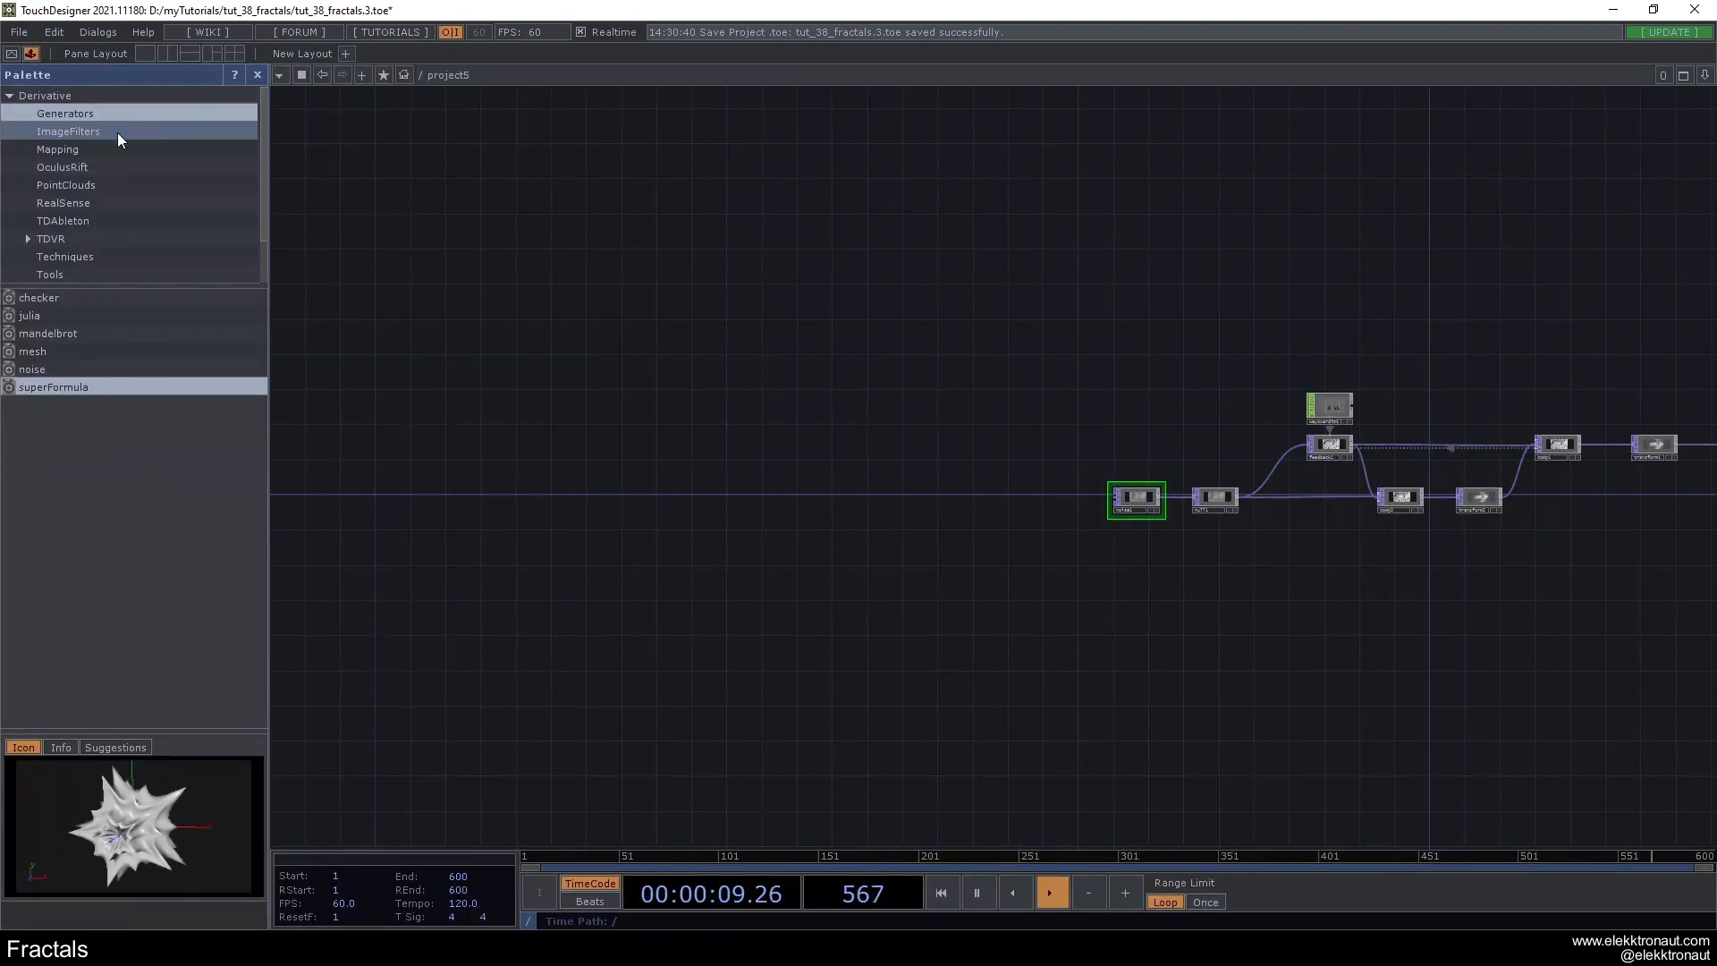
{"action": "left_click", "coordinate": [256, 79]}
{"action": "left_click", "coordinate": [35, 54]}
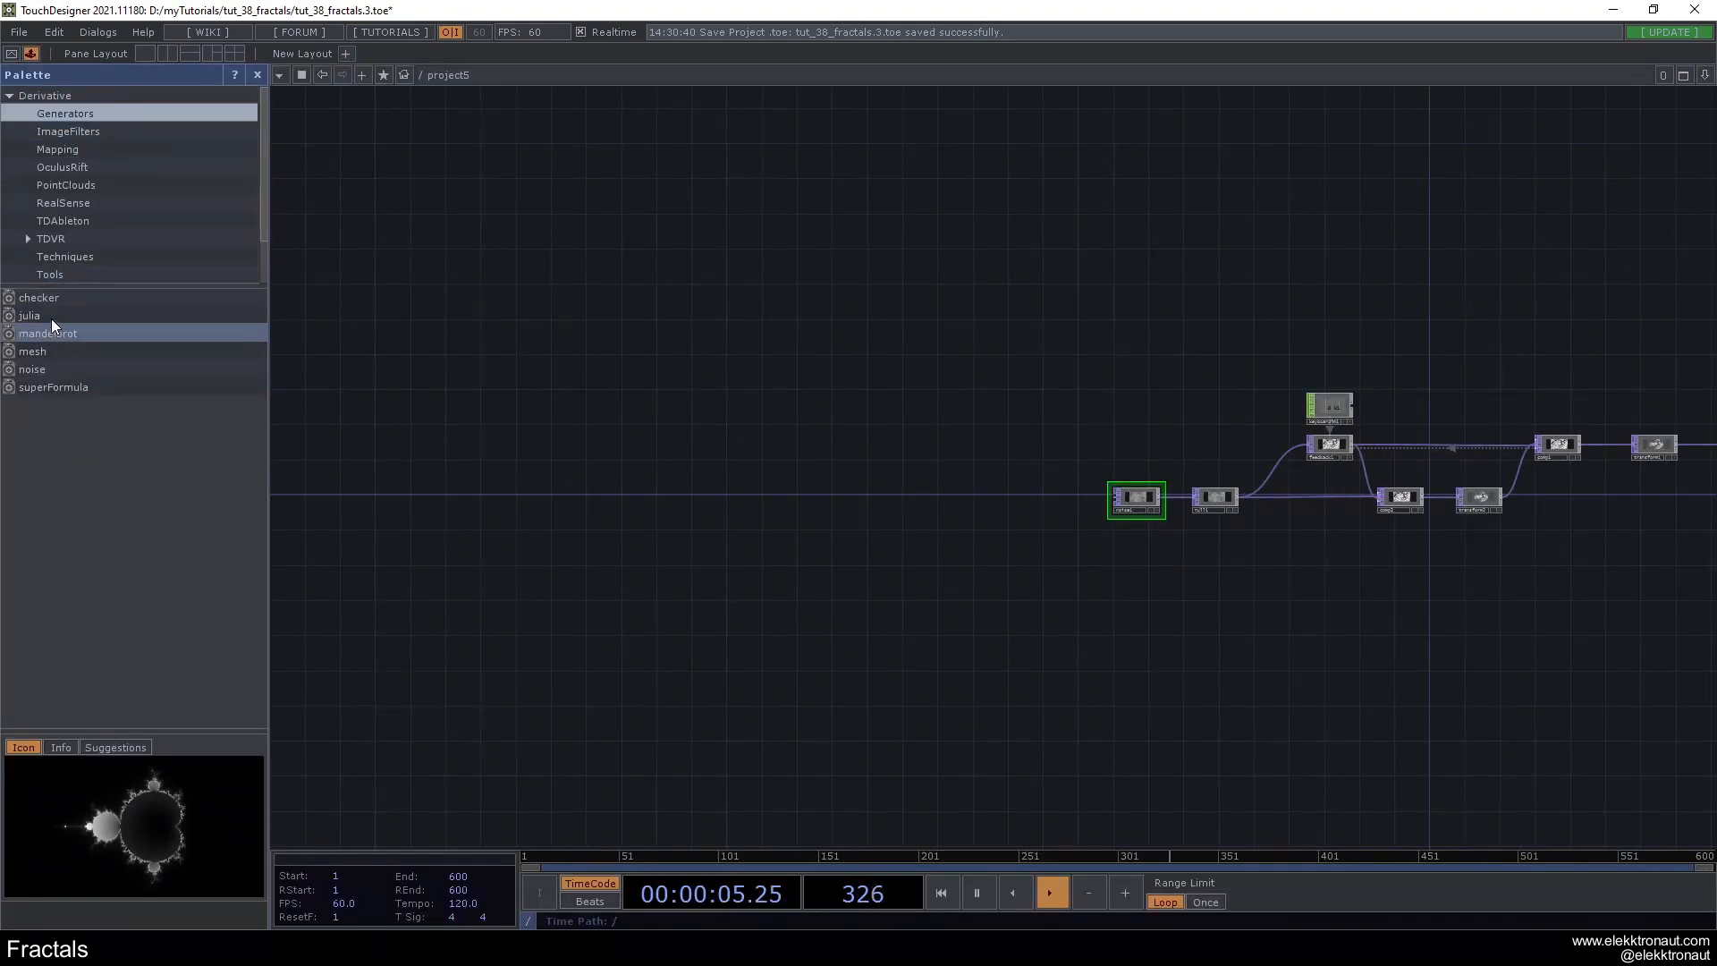
{"action": "left_click_drag", "start_coordinate": [40, 313], "coordinate": [390, 349]}
{"action": "left_click_drag", "start_coordinate": [84, 333], "coordinate": [419, 374]}
{"action": "scroll", "coordinate": [419, 375], "scroll_direction": "up", "scroll_amount": 5}
{"action": "left_click_drag", "start_coordinate": [550, 322], "coordinate": [597, 479]}
{"action": "scroll", "coordinate": [595, 479], "scroll_direction": "up", "scroll_amount": 5}
- Show the operator parameters and look through the custom parameters of the mandelbrot and julia components
{"action": "key", "text": "p"}
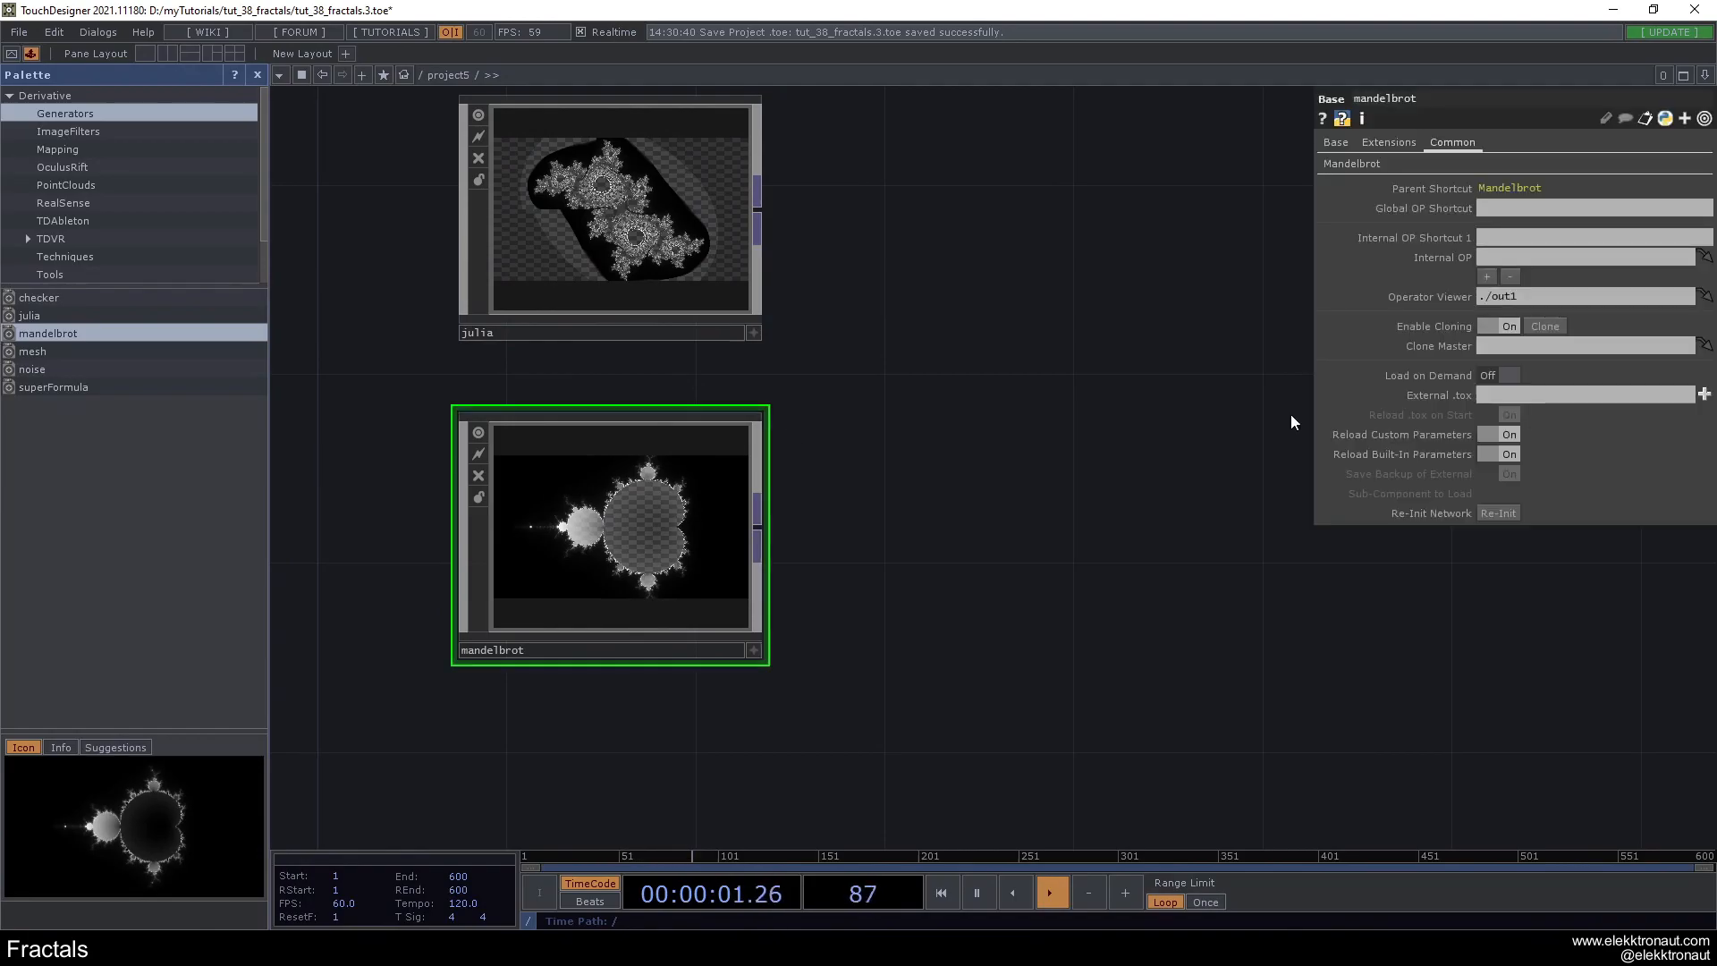
{"action": "left_click", "coordinate": [1351, 164]}
{"action": "left_click", "coordinate": [684, 299]}
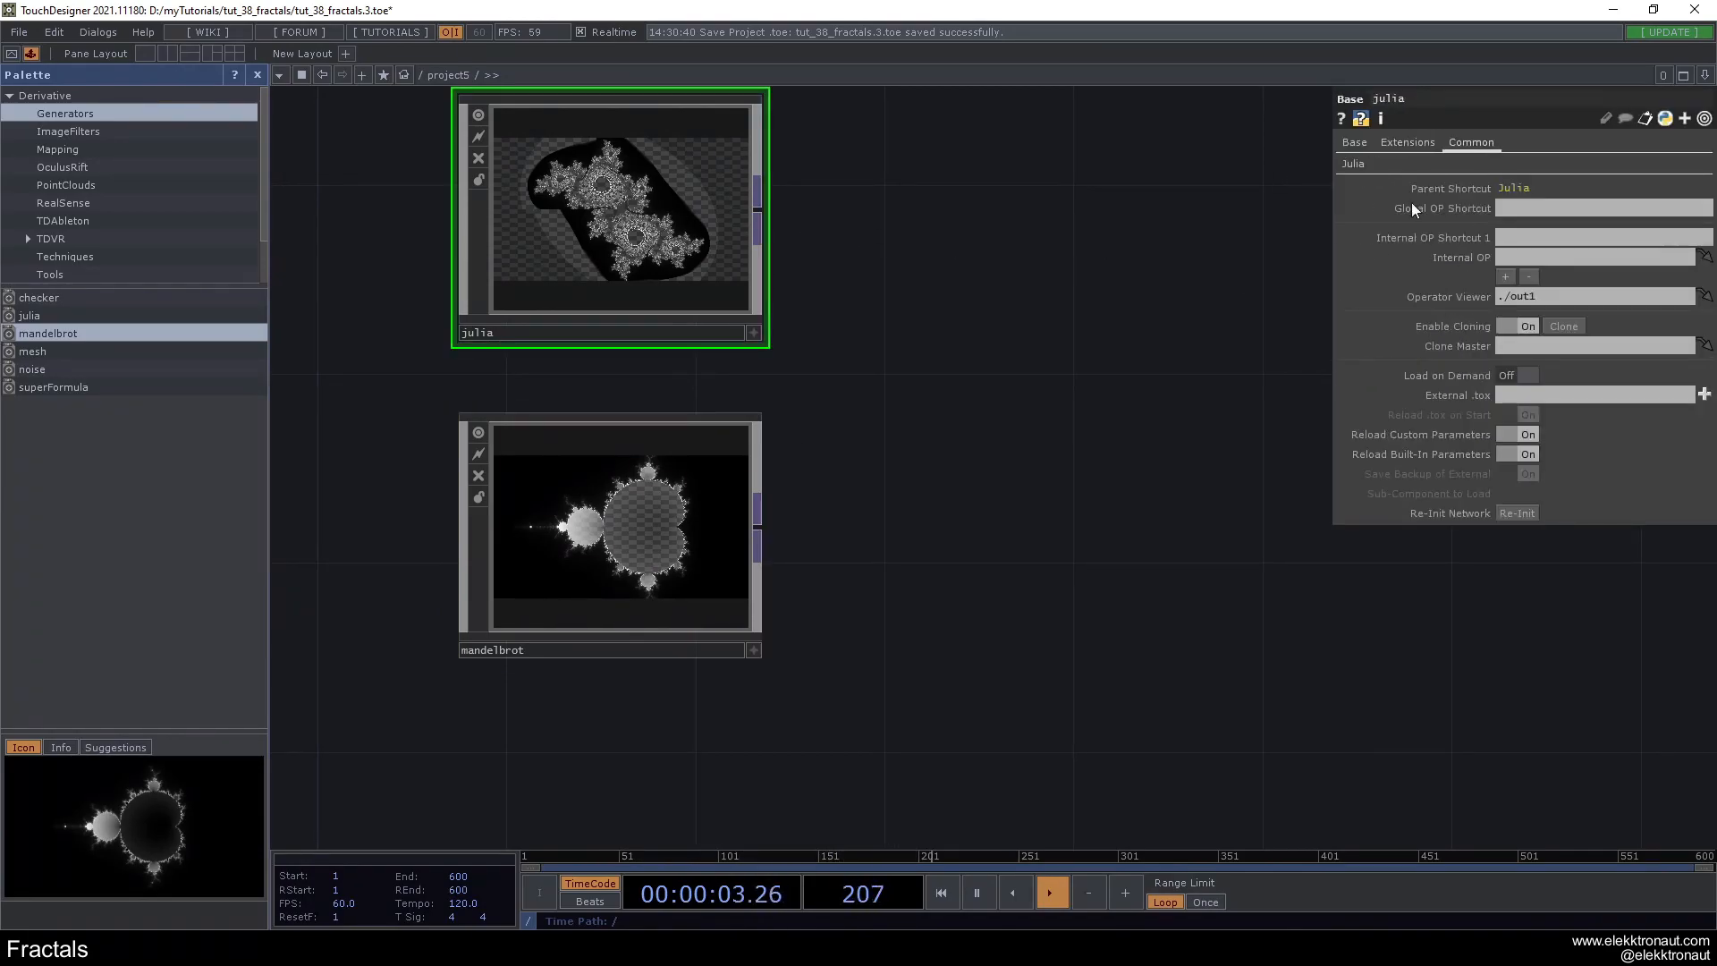
{"action": "left_click", "coordinate": [1352, 165]}
- Examine the shader code inside the julia component
{"action": "left_click_drag", "start_coordinate": [872, 449], "coordinate": [940, 504]}
{"action": "scroll", "coordinate": [785, 299], "scroll_direction": "up", "scroll_amount": 8}
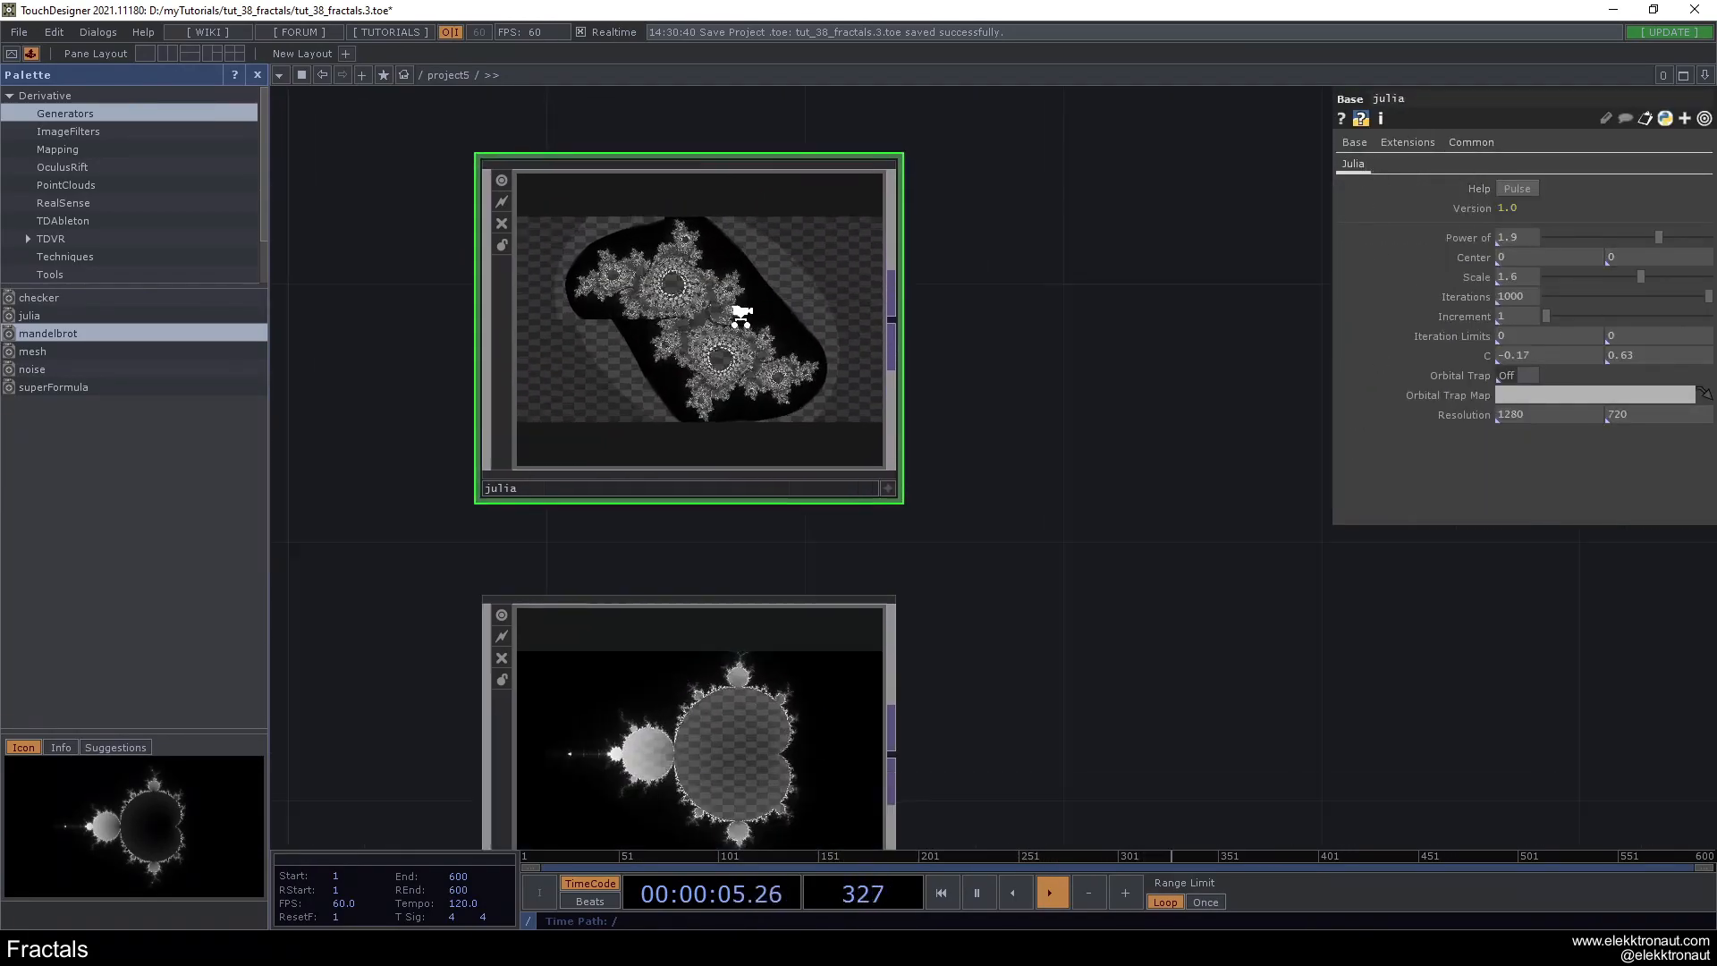
{"action": "scroll", "coordinate": [963, 591], "scroll_direction": "up", "scroll_amount": 8}
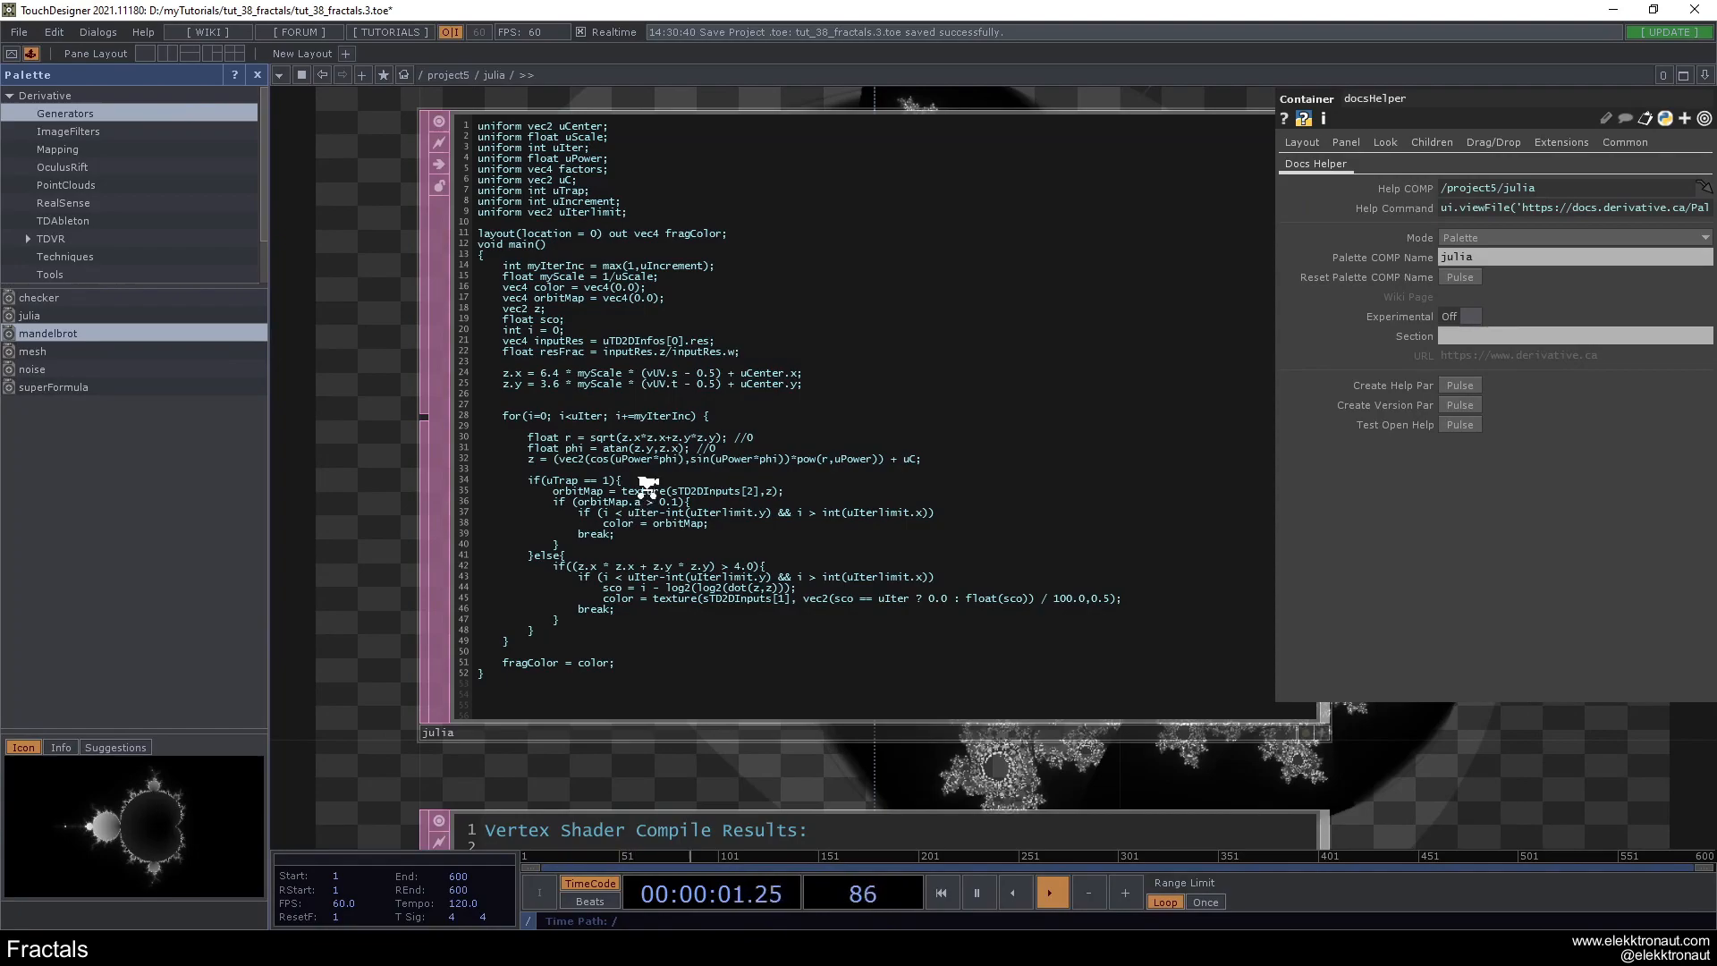
{"action": "scroll", "coordinate": [646, 486], "scroll_direction": "down", "scroll_amount": 10}
{"action": "scroll", "coordinate": [654, 473], "scroll_direction": "down", "scroll_amount": 5}
{"action": "left_click_drag", "start_coordinate": [826, 502], "coordinate": [760, 414]}
- Delete the julia and mandelbrot components and close the palette
{"action": "right_click_drag", "start_coordinate": [441, 257], "coordinate": [790, 637]}
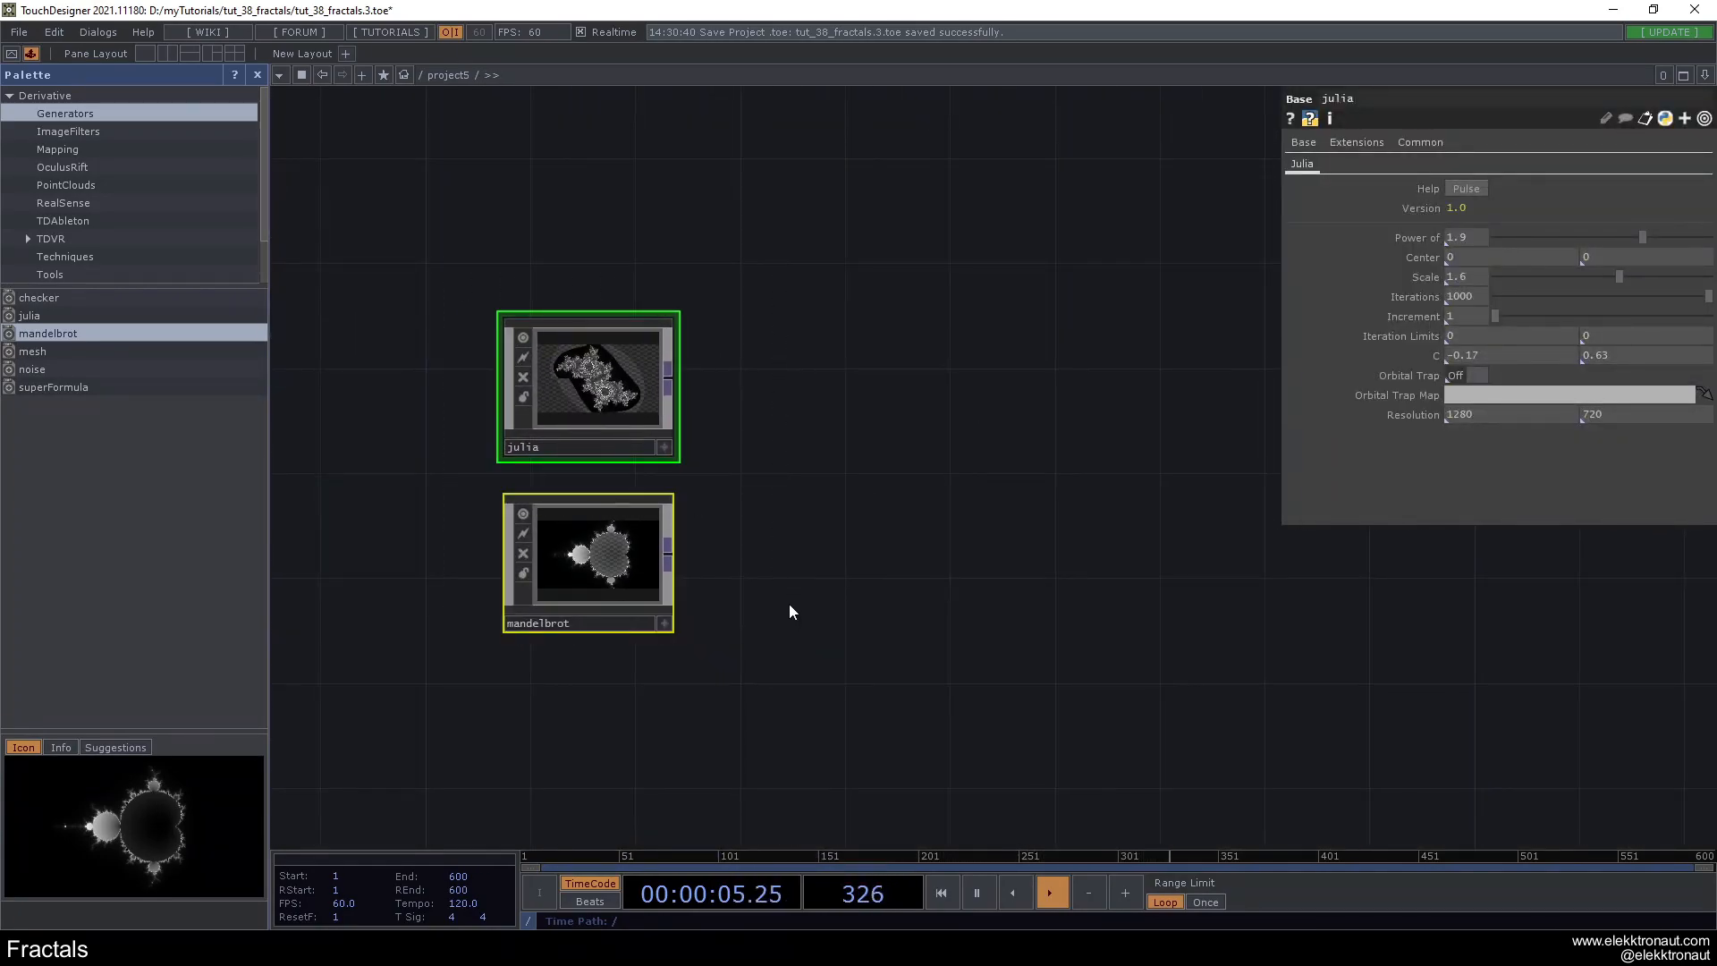
{"action": "scroll", "coordinate": [592, 367], "scroll_direction": "up", "scroll_amount": 3}
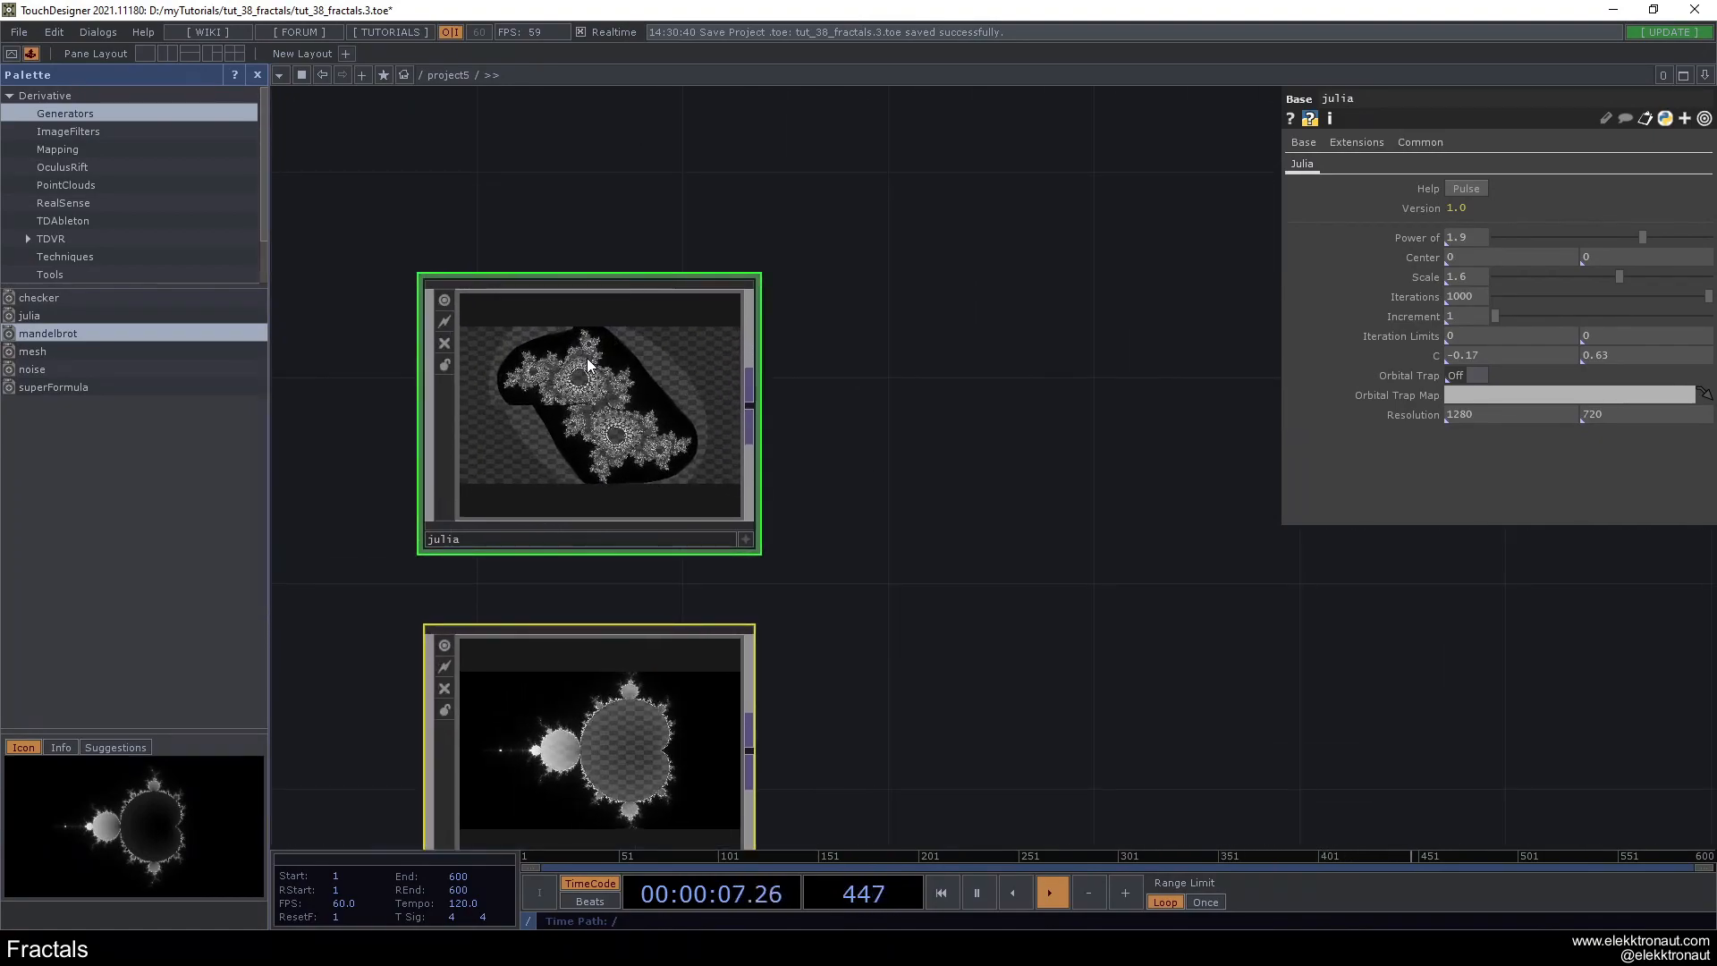
{"action": "scroll", "coordinate": [534, 411], "scroll_direction": "down", "scroll_amount": 3}
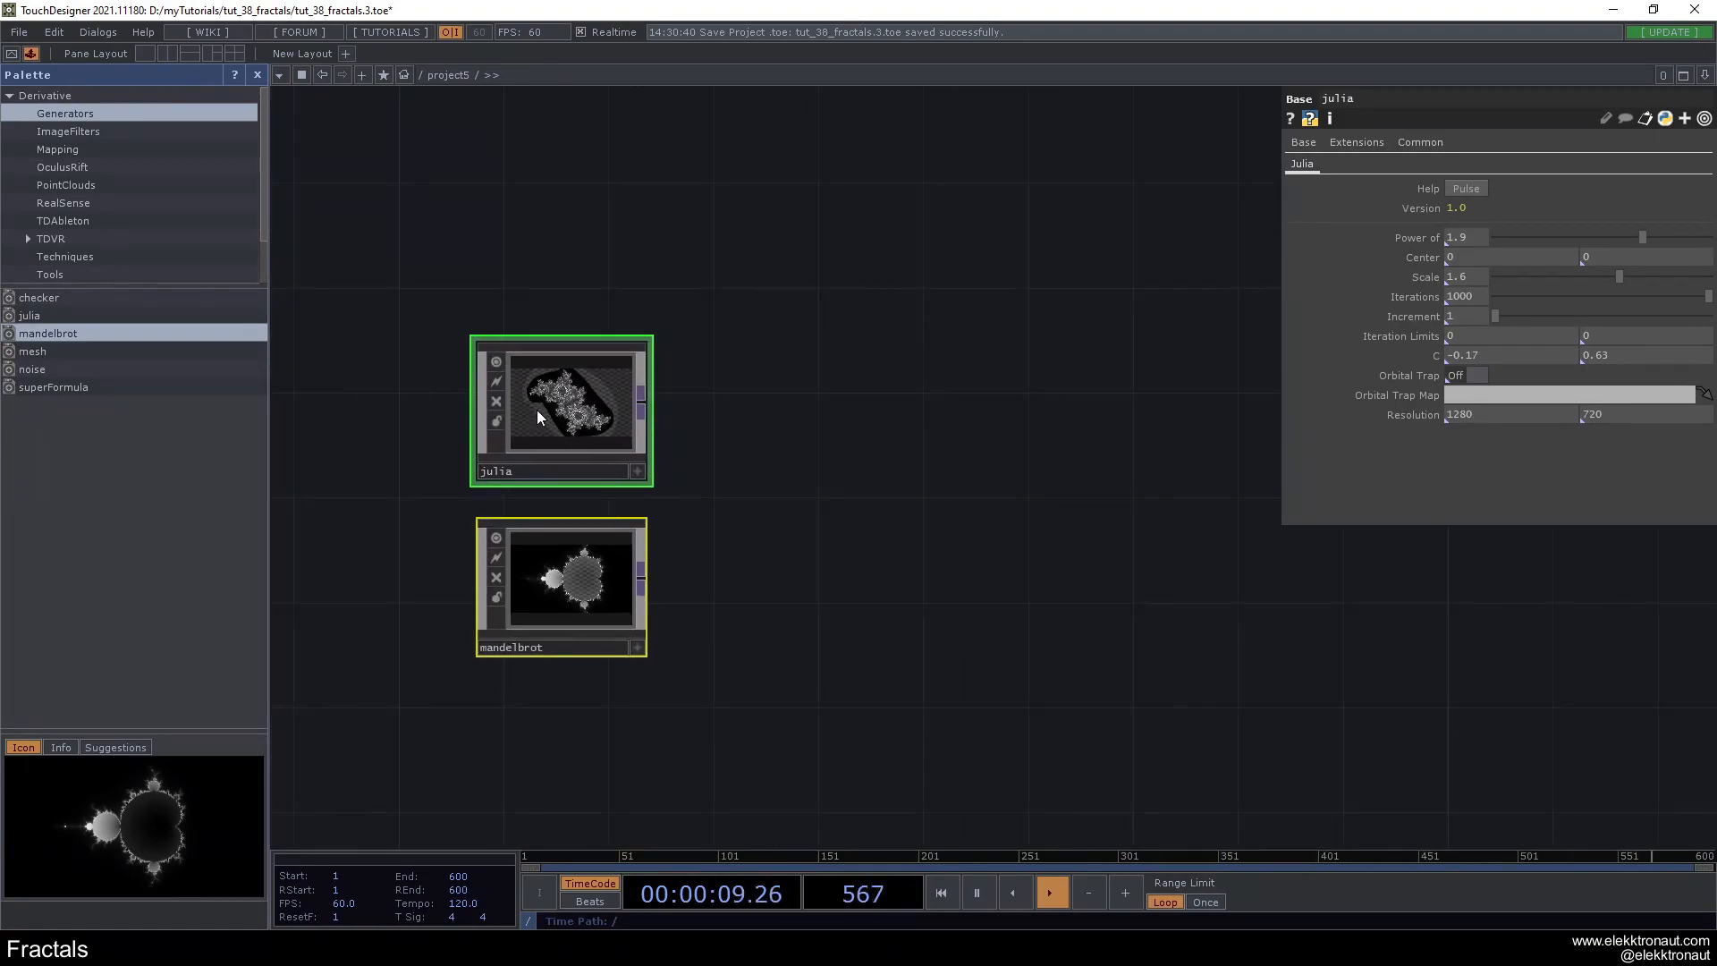
{"action": "key", "text": "Delete"}
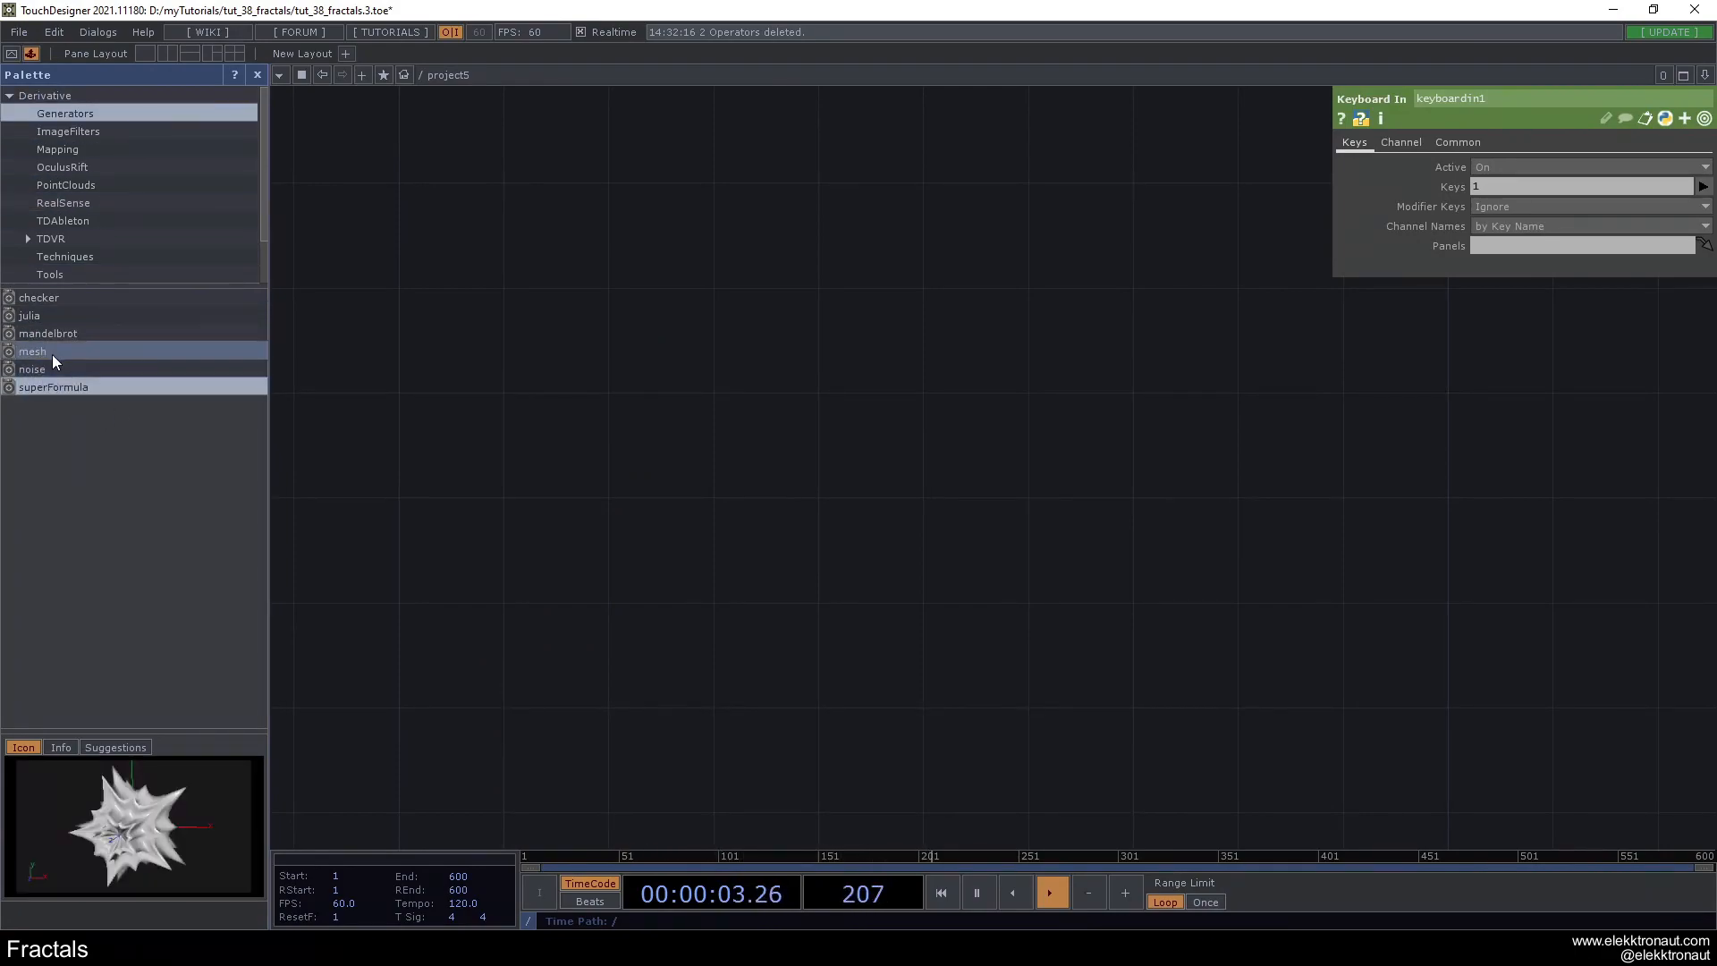
{"action": "left_click", "coordinate": [258, 74]}
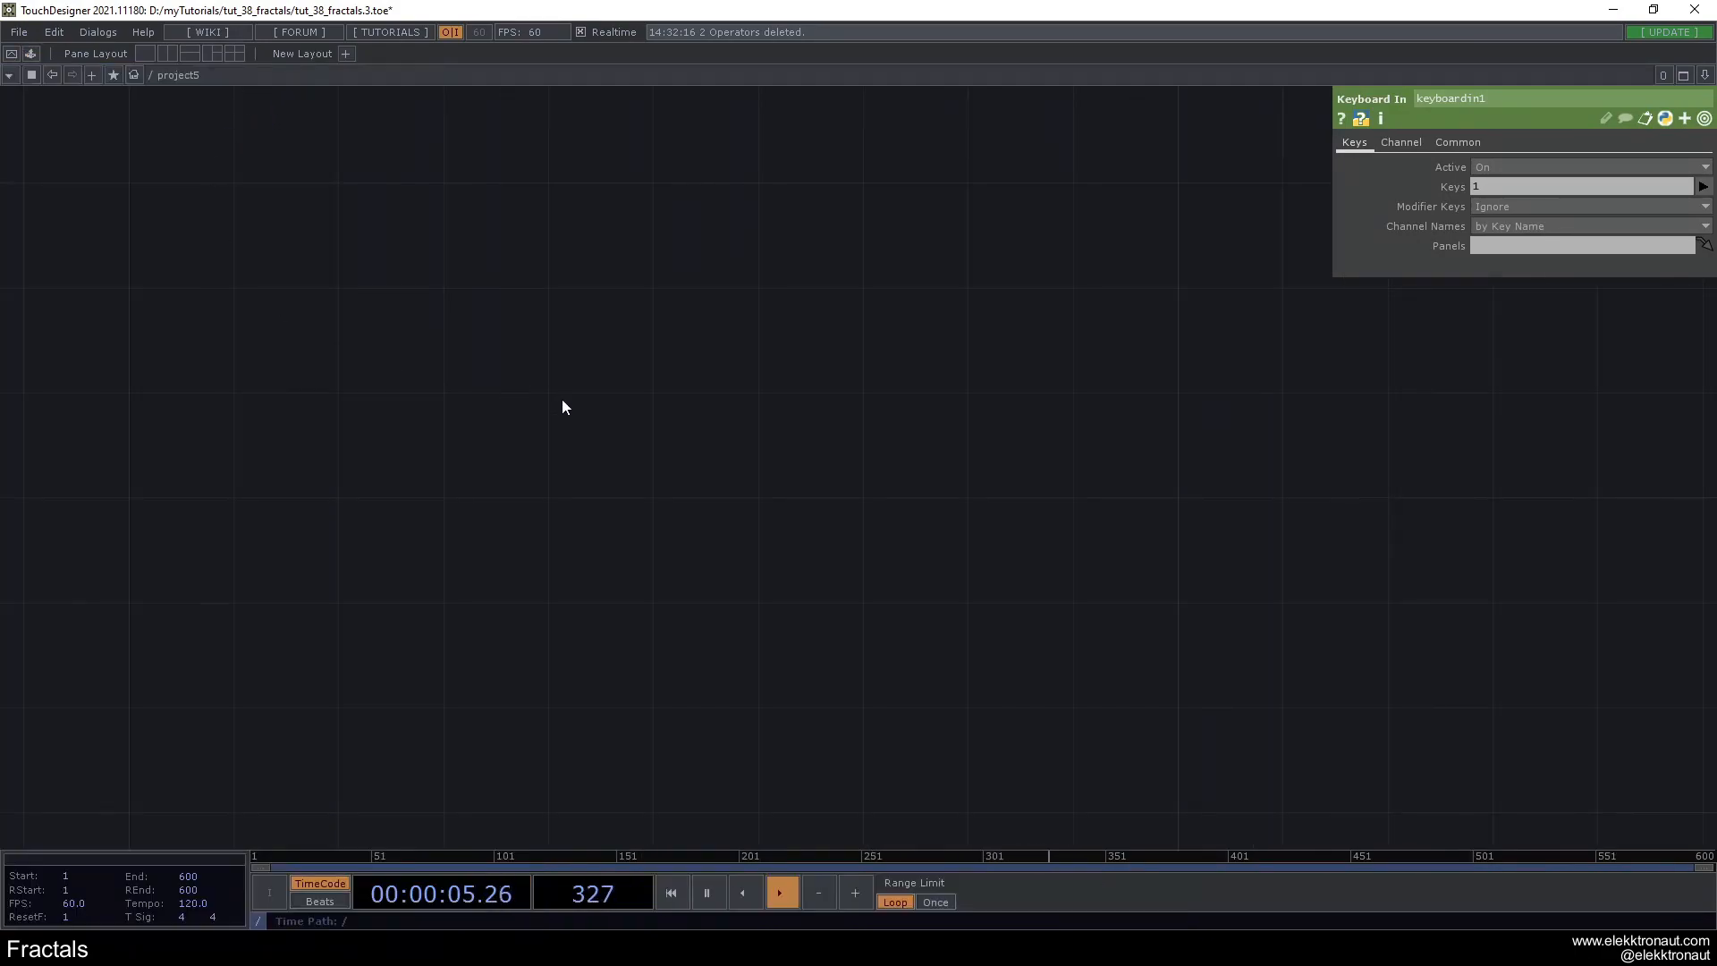
- Delete the whole existing operator network to start from an empty project
{"action": "scroll", "coordinate": [572, 406], "scroll_direction": "down", "scroll_amount": 3}
{"action": "left_click_drag", "start_coordinate": [1097, 430], "coordinate": [612, 408]}
{"action": "scroll", "coordinate": [809, 427], "scroll_direction": "up", "scroll_amount": 7}
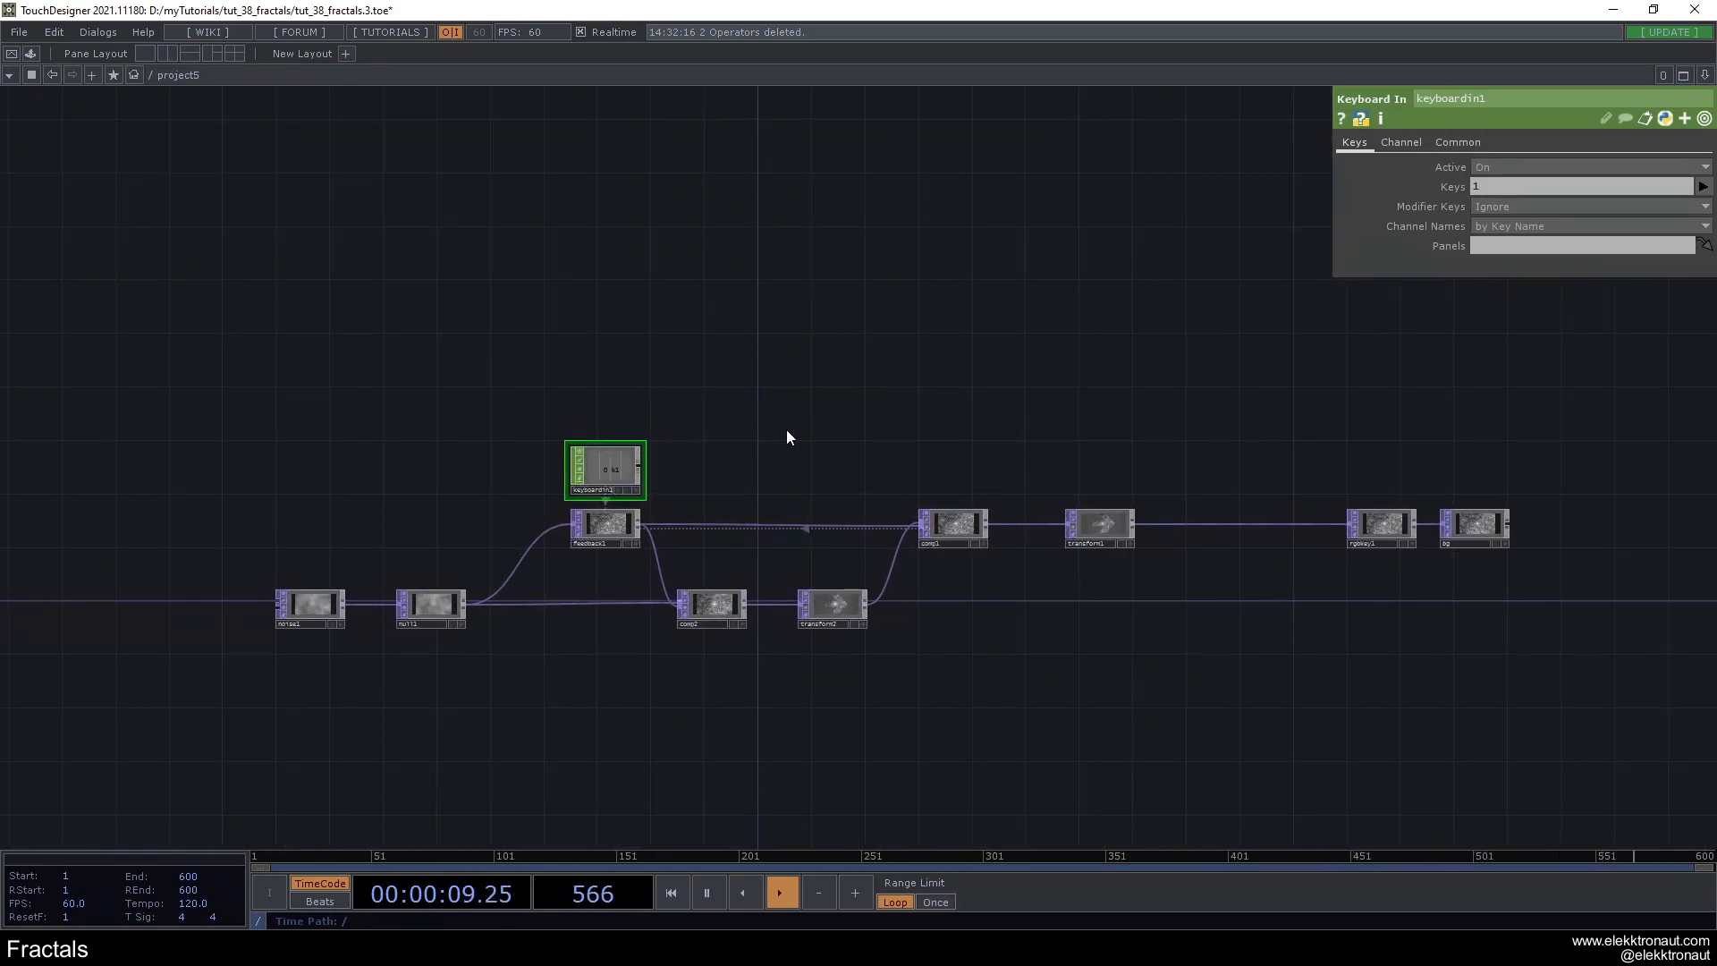
{"action": "left_click_drag", "start_coordinate": [224, 384], "coordinate": [1523, 672]}
{"action": "key", "text": "Delete"}
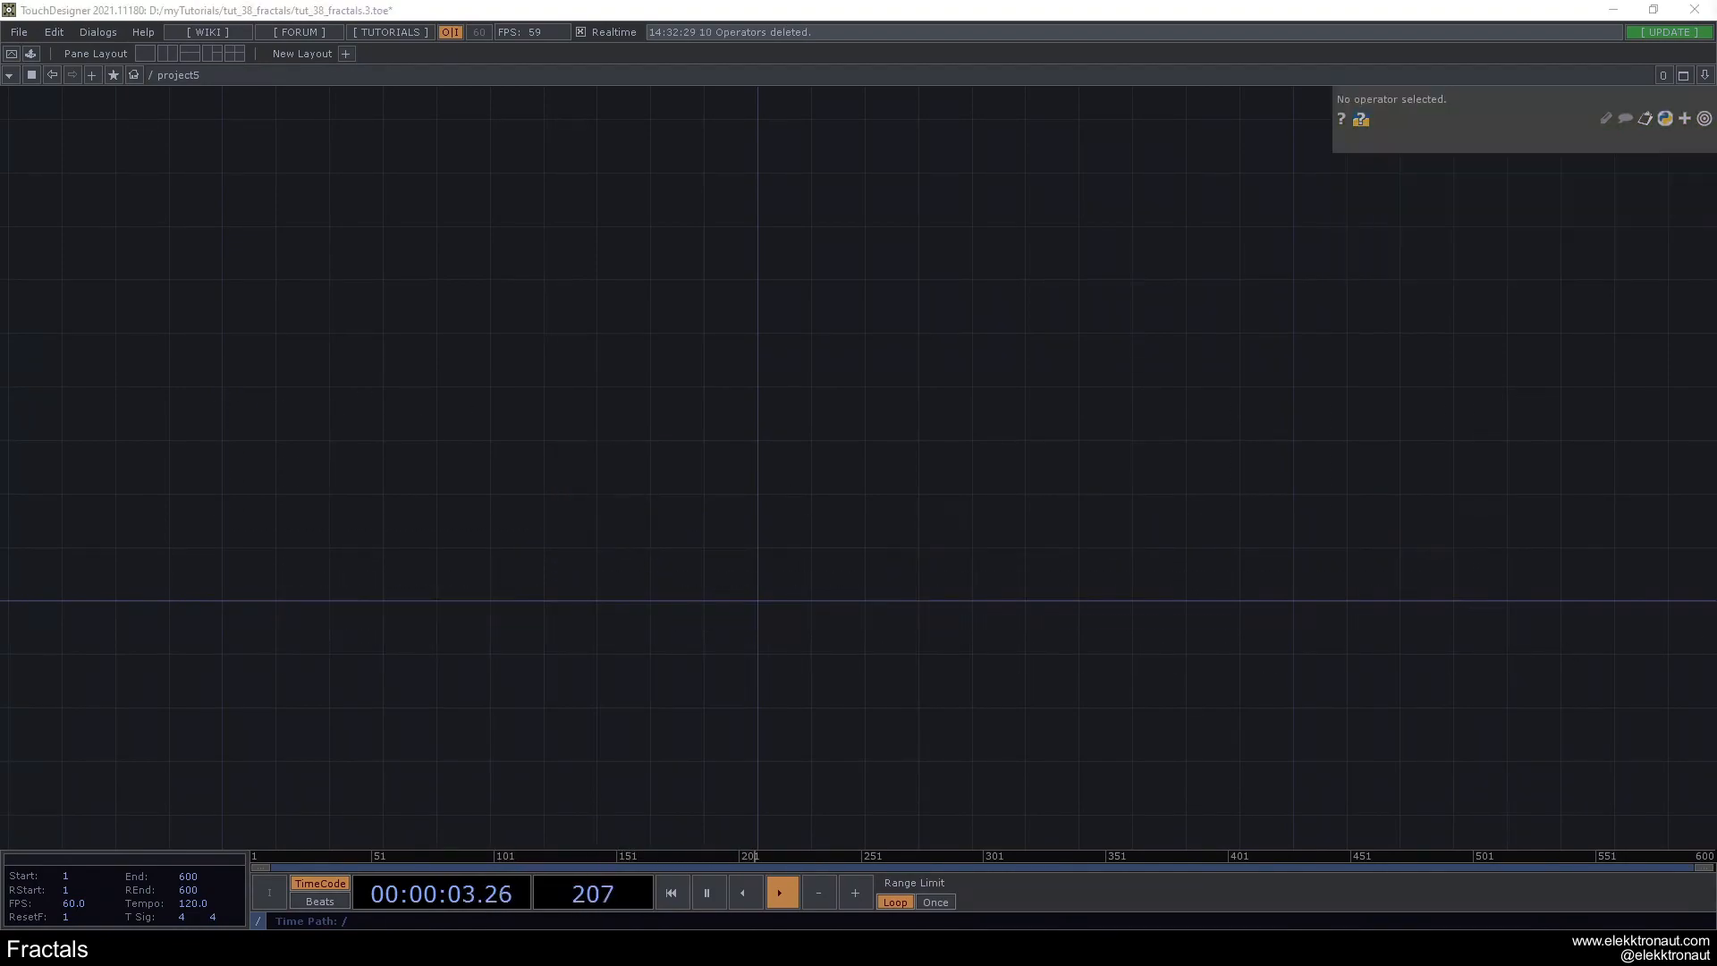
- Add a Noise TOP to the empty network
{"action": "key", "text": "Tab"}
{"action": "type", "text": "noi"}
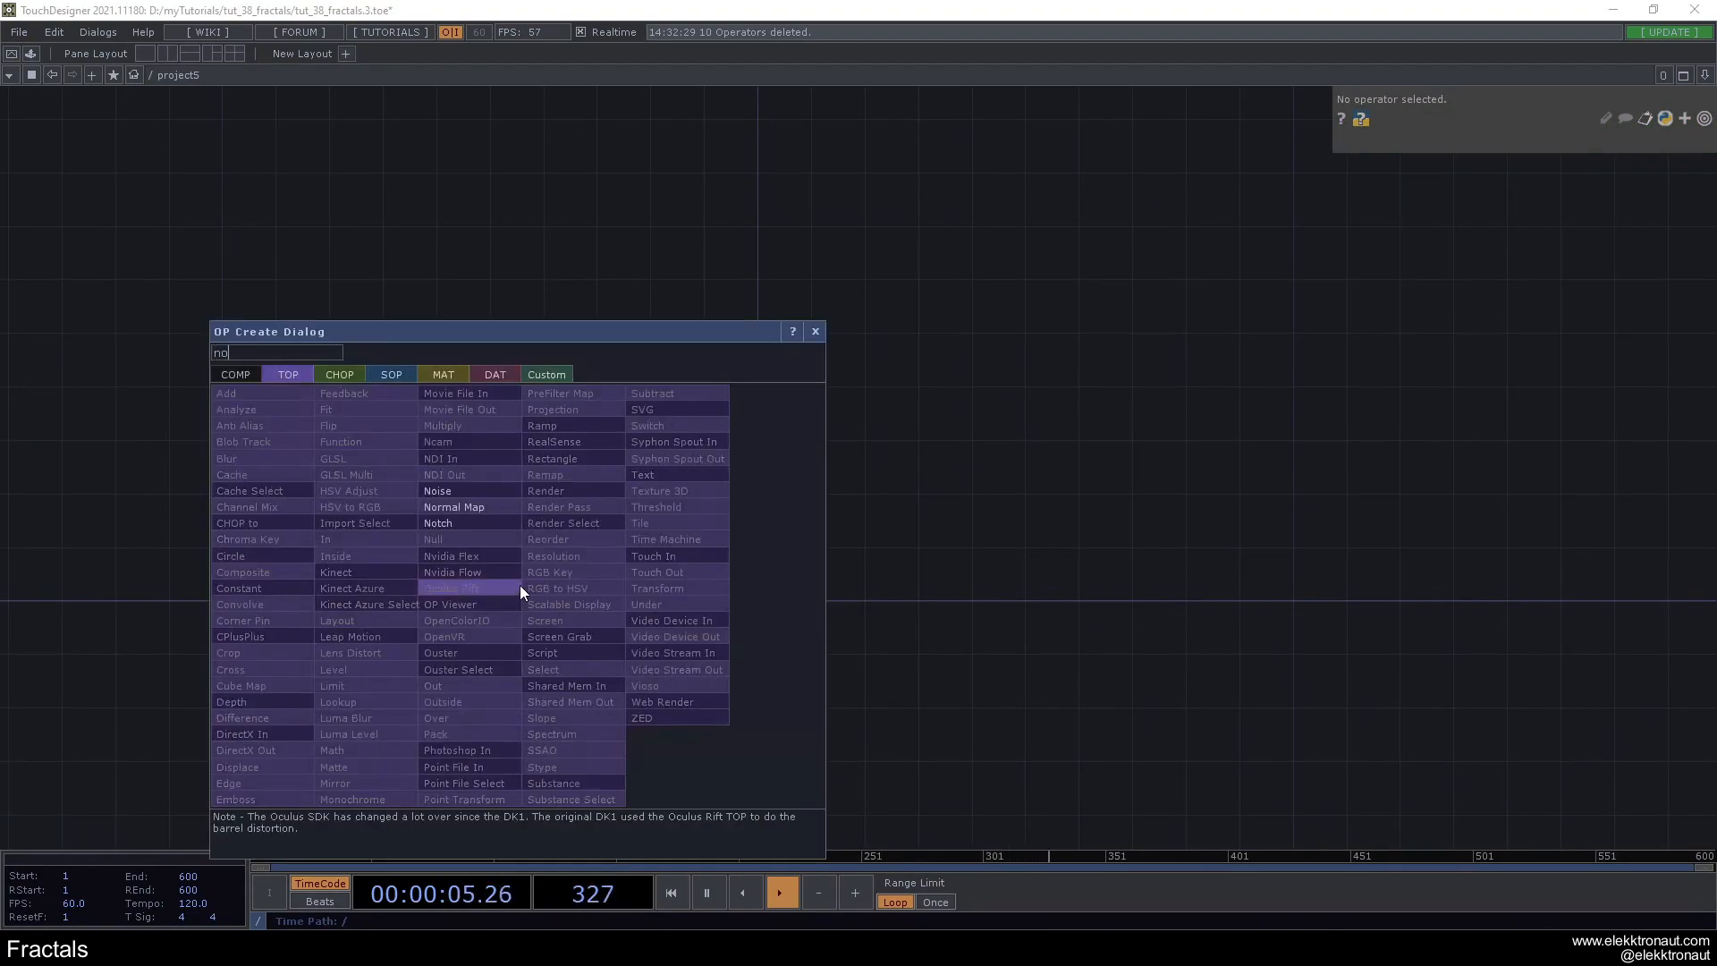
{"action": "left_click", "coordinate": [475, 492]}
{"action": "left_click", "coordinate": [523, 599]}
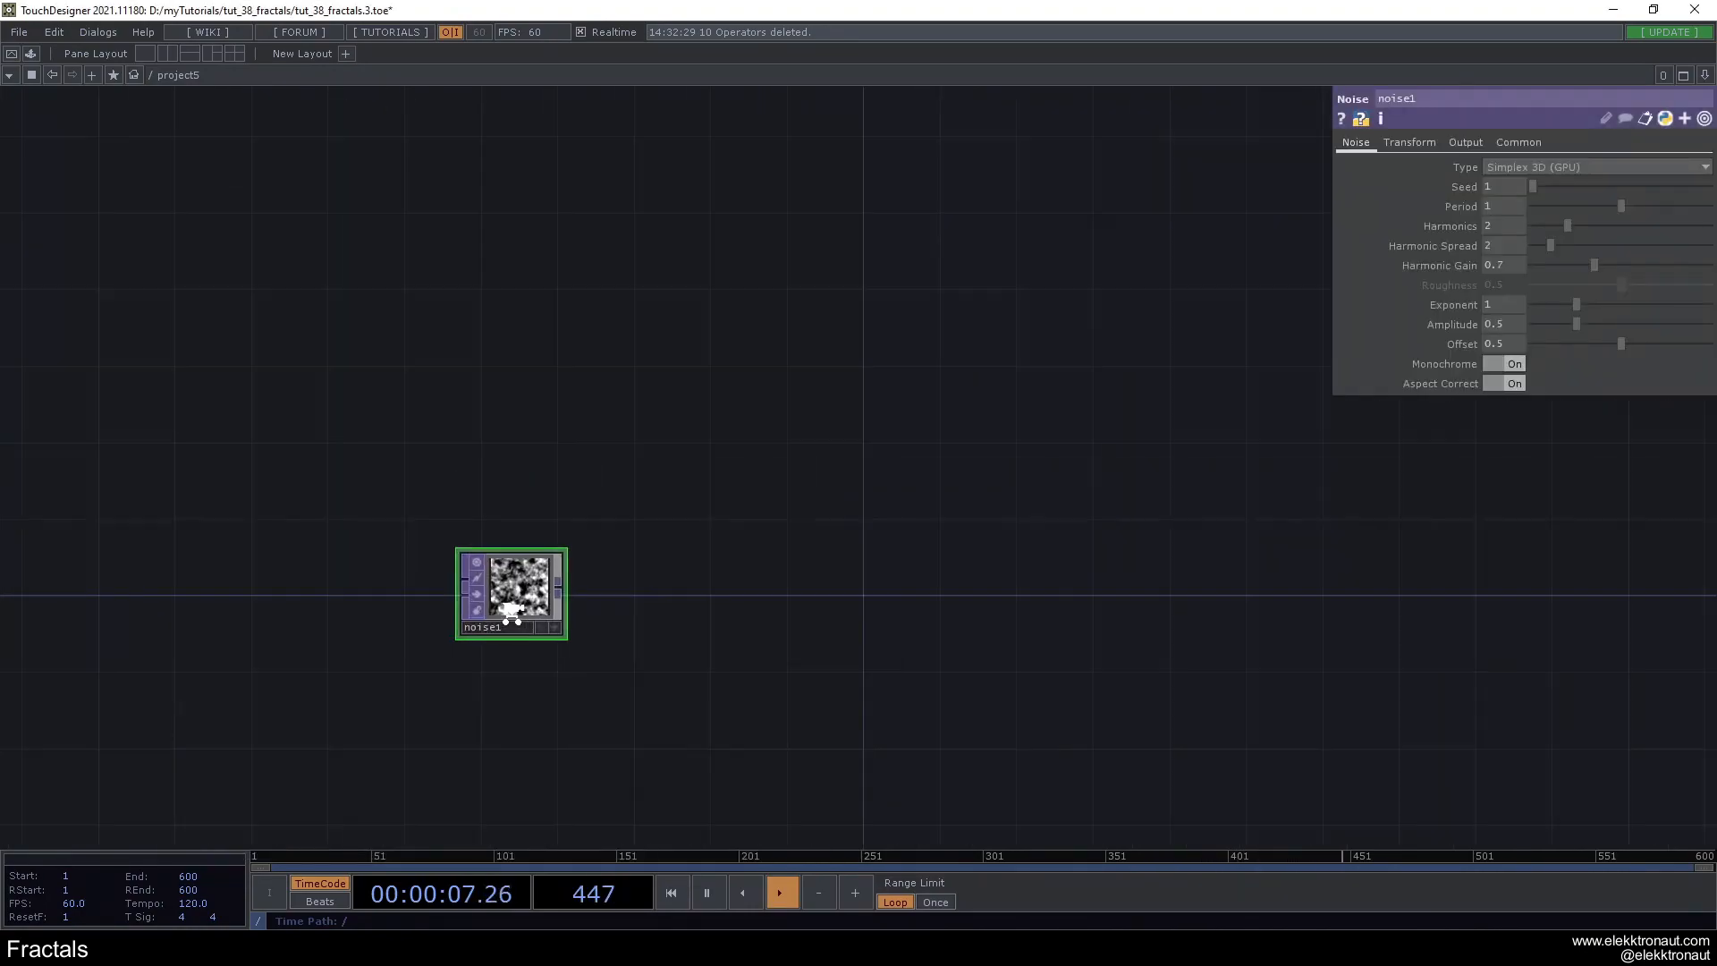
- Set the noise's resolution to 1920 x 1080 and its pixel format to 32-bit float (RGB)
{"action": "left_click", "coordinate": [1518, 142]}
{"action": "left_click", "coordinate": [1703, 186]}
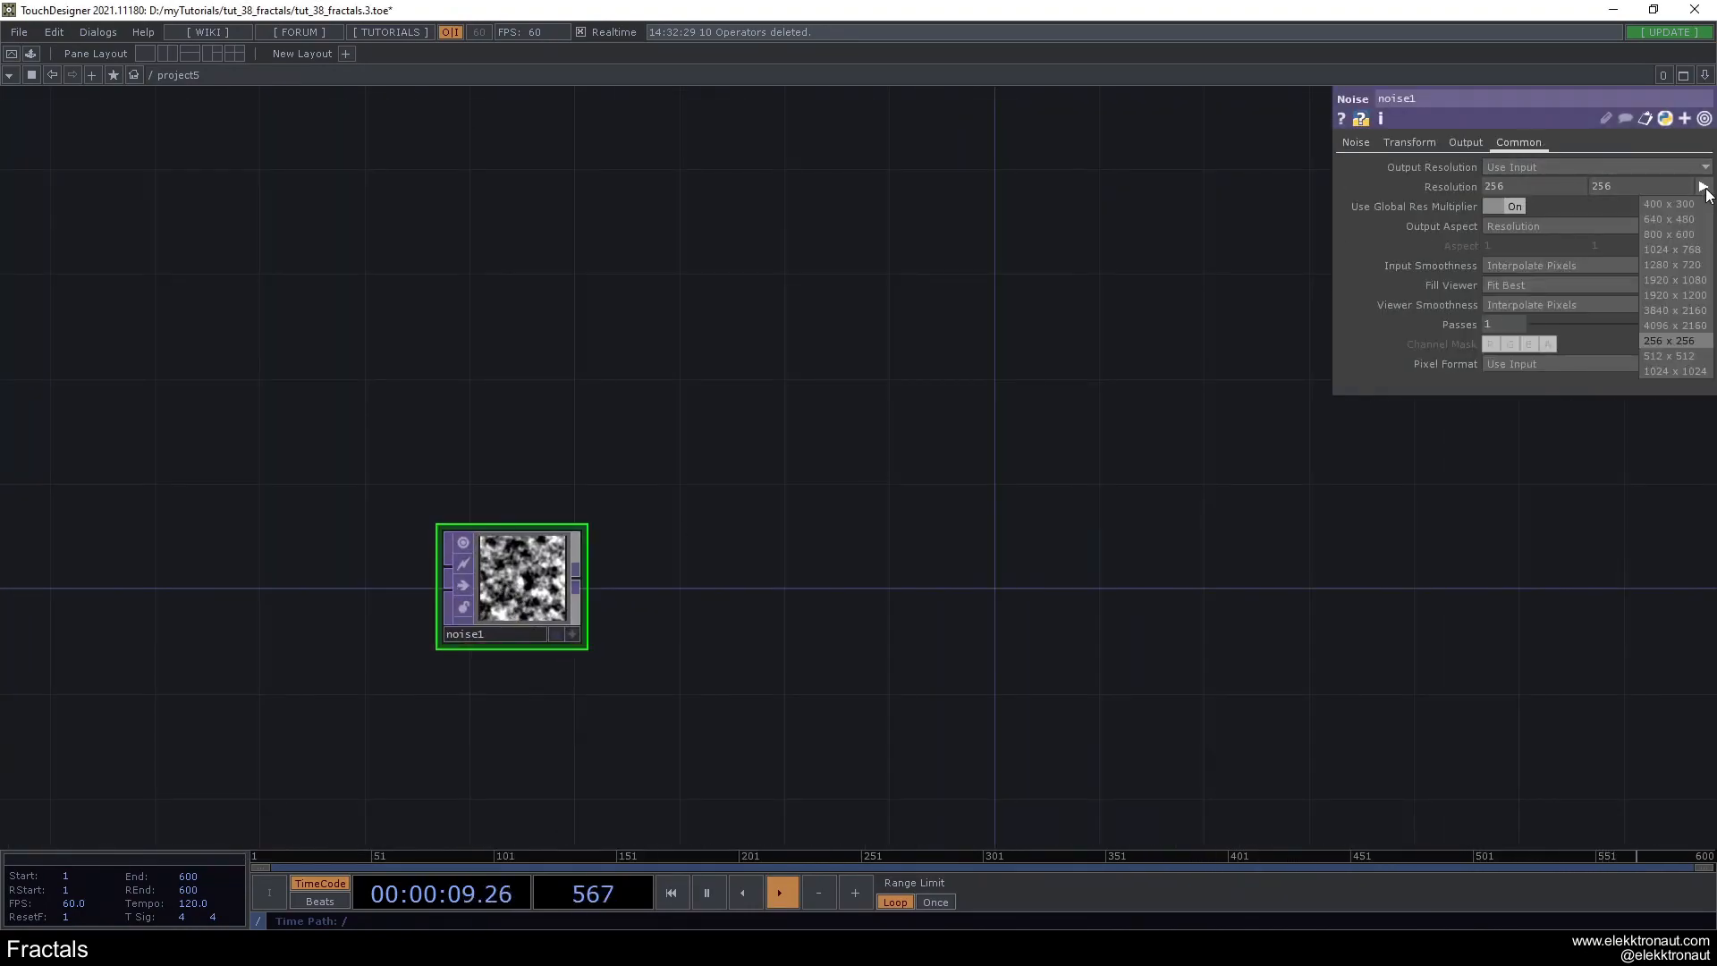
{"action": "left_click", "coordinate": [1671, 282]}
{"action": "scroll", "coordinate": [596, 540], "scroll_direction": "up", "scroll_amount": 3}
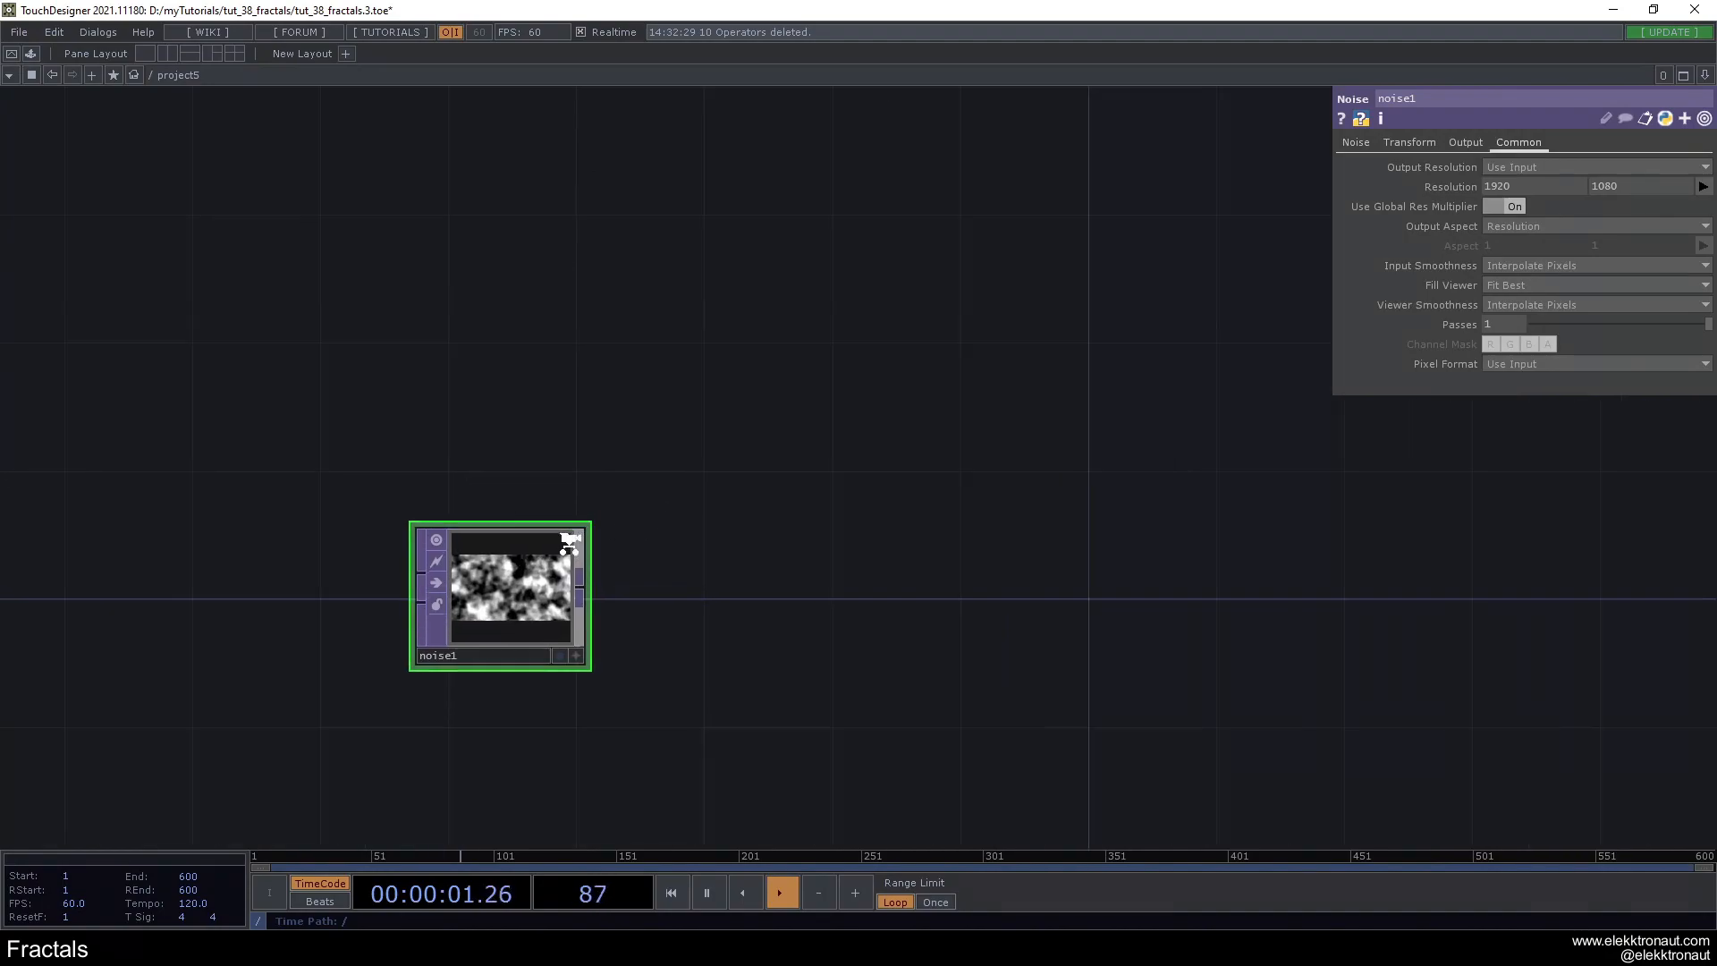
{"action": "left_click", "coordinate": [1595, 367]}
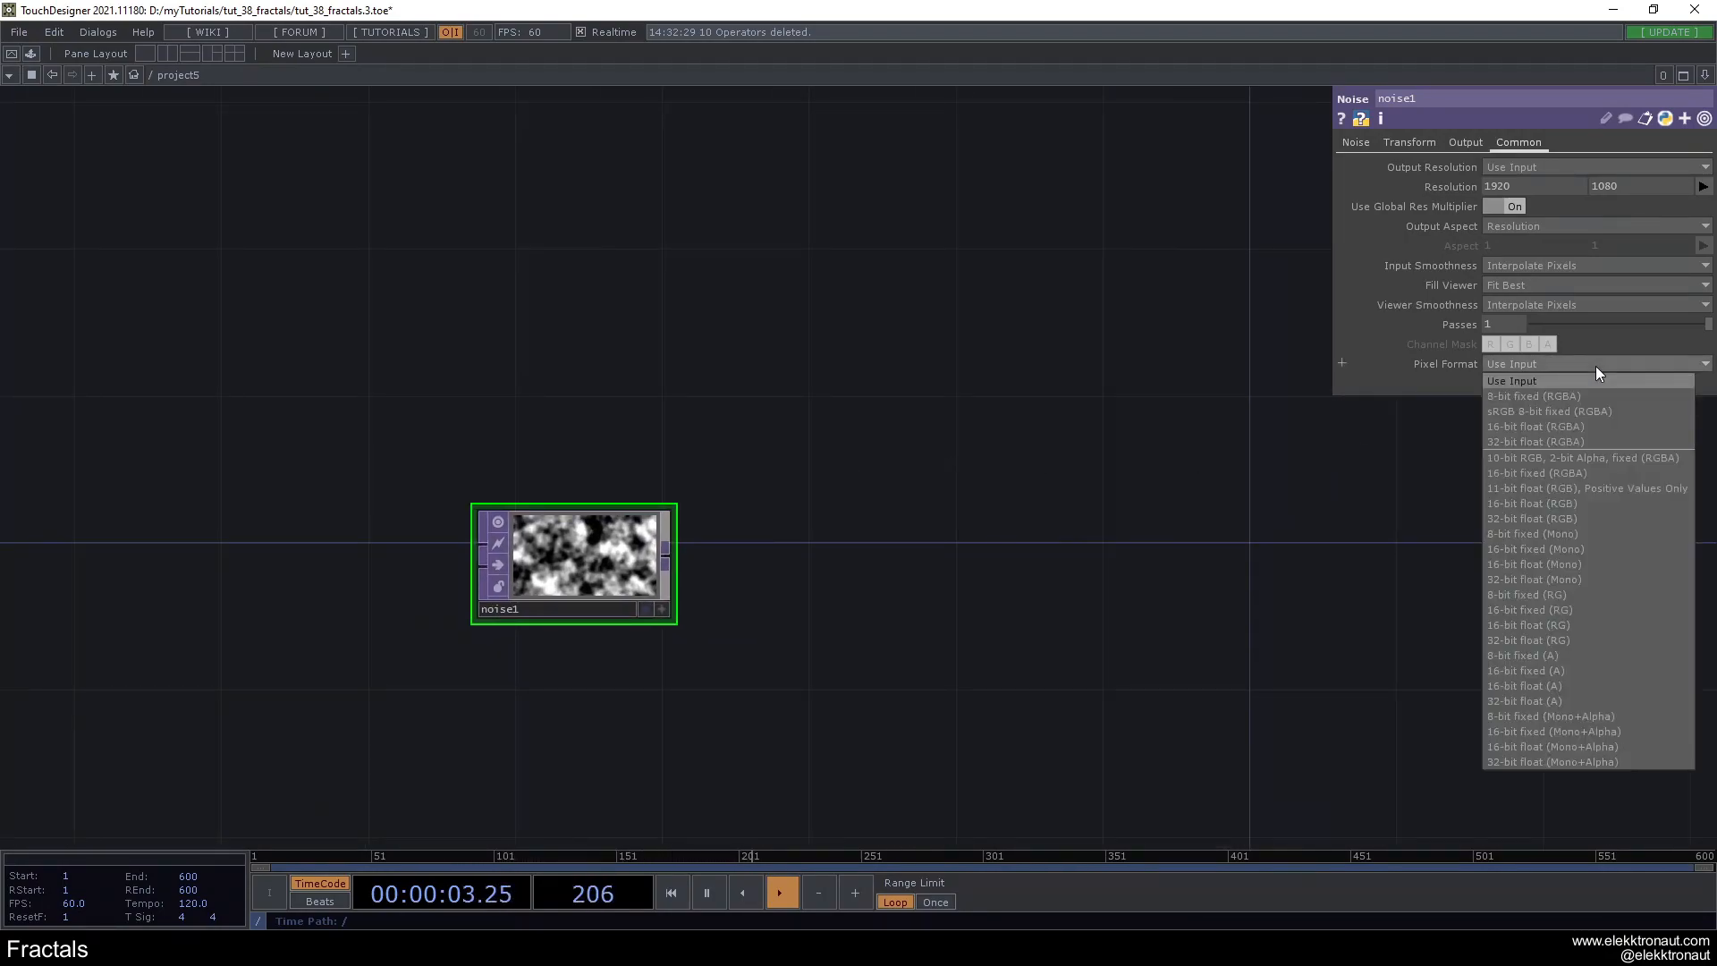
{"action": "left_click", "coordinate": [1572, 519]}
{"action": "scroll", "coordinate": [518, 557], "scroll_direction": "up", "scroll_amount": 3}
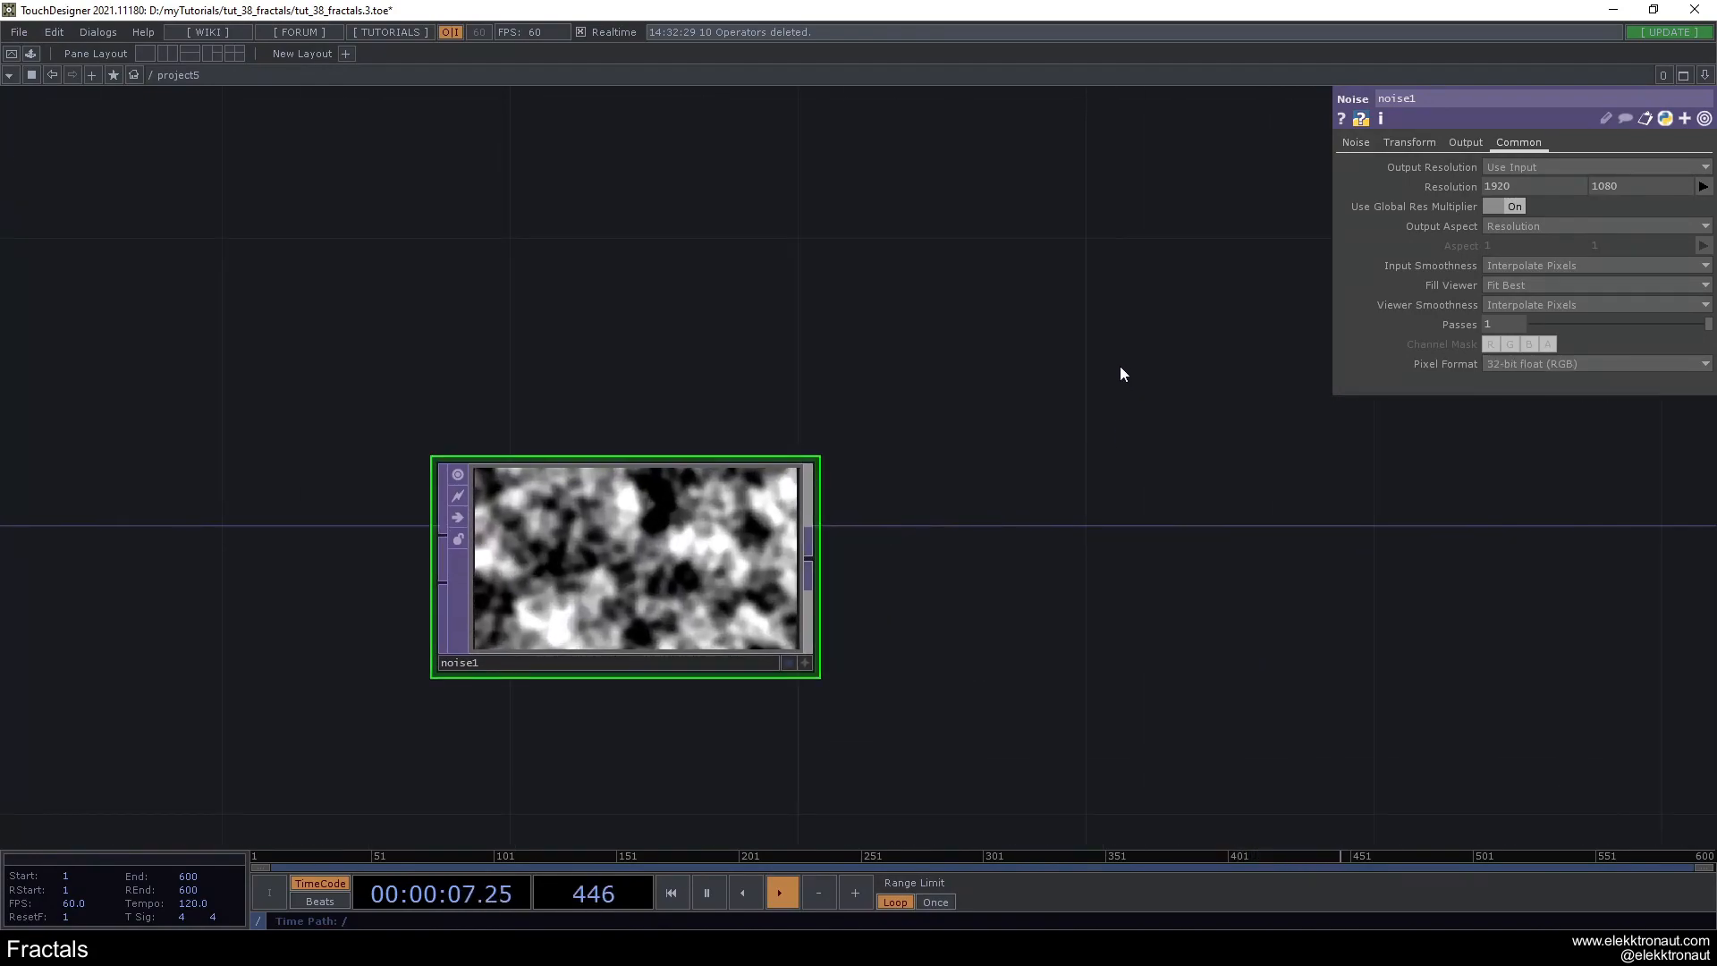
- Try a noise period of 3, then settle on a period of 2
{"action": "left_click", "coordinate": [1355, 144]}
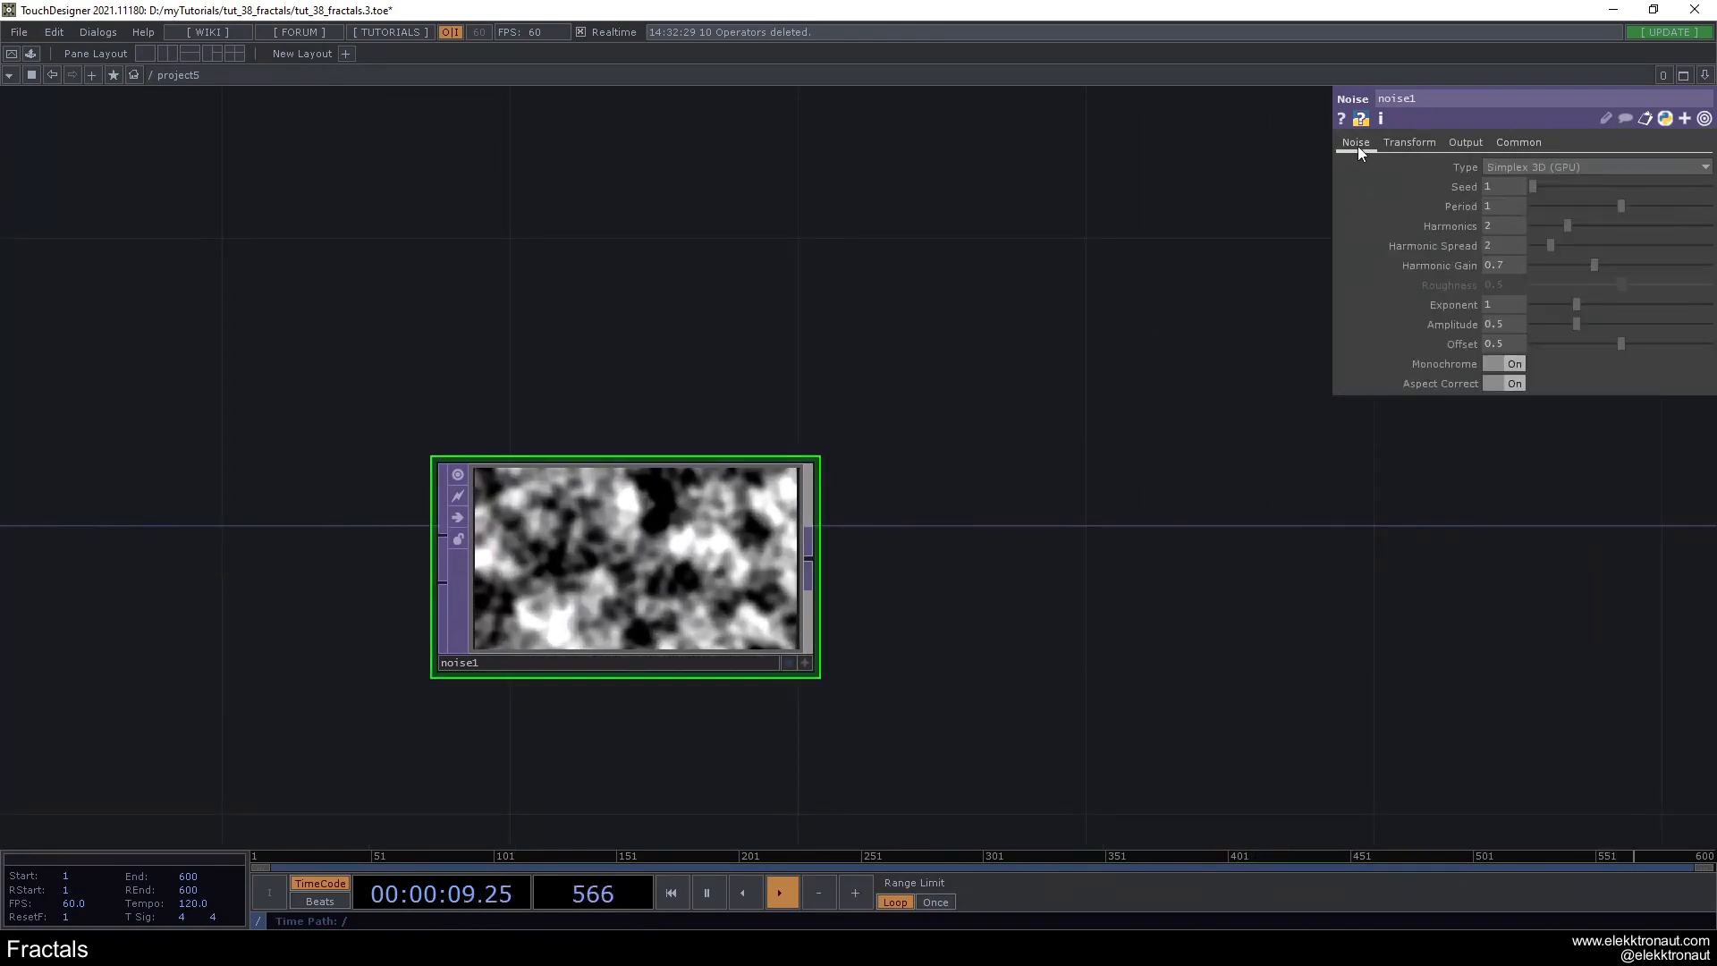
{"action": "left_click", "coordinate": [1504, 207]}
{"action": "type", "text": "3"}
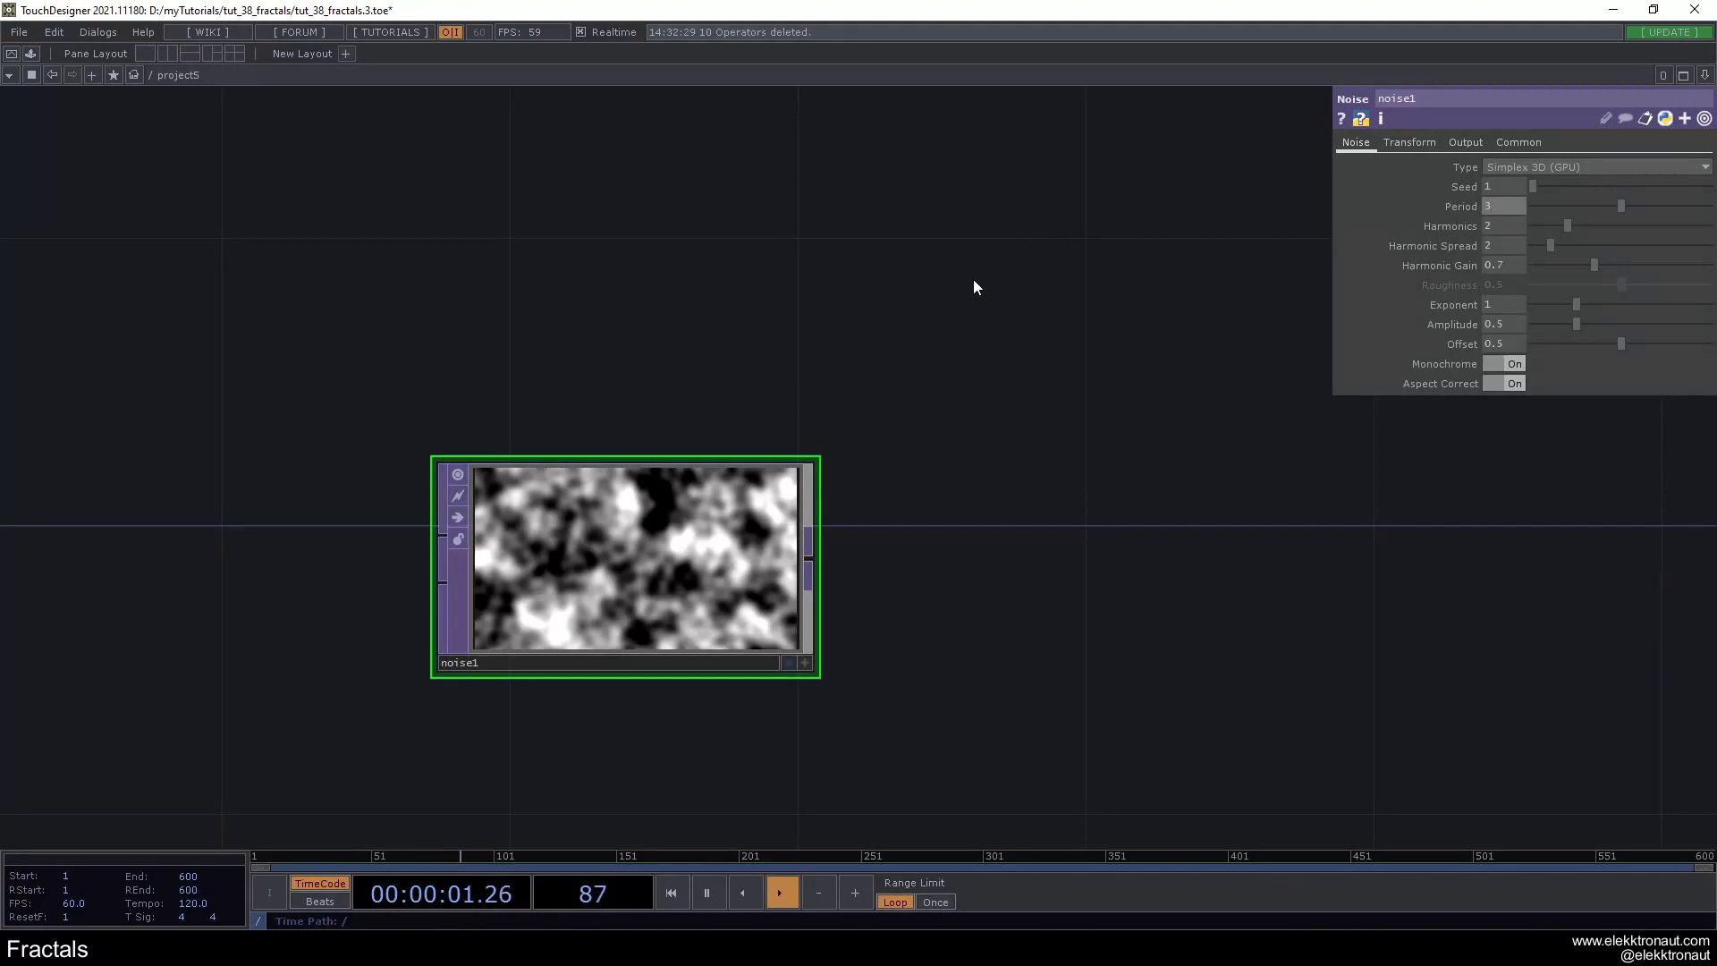
{"action": "key", "text": "Return"}
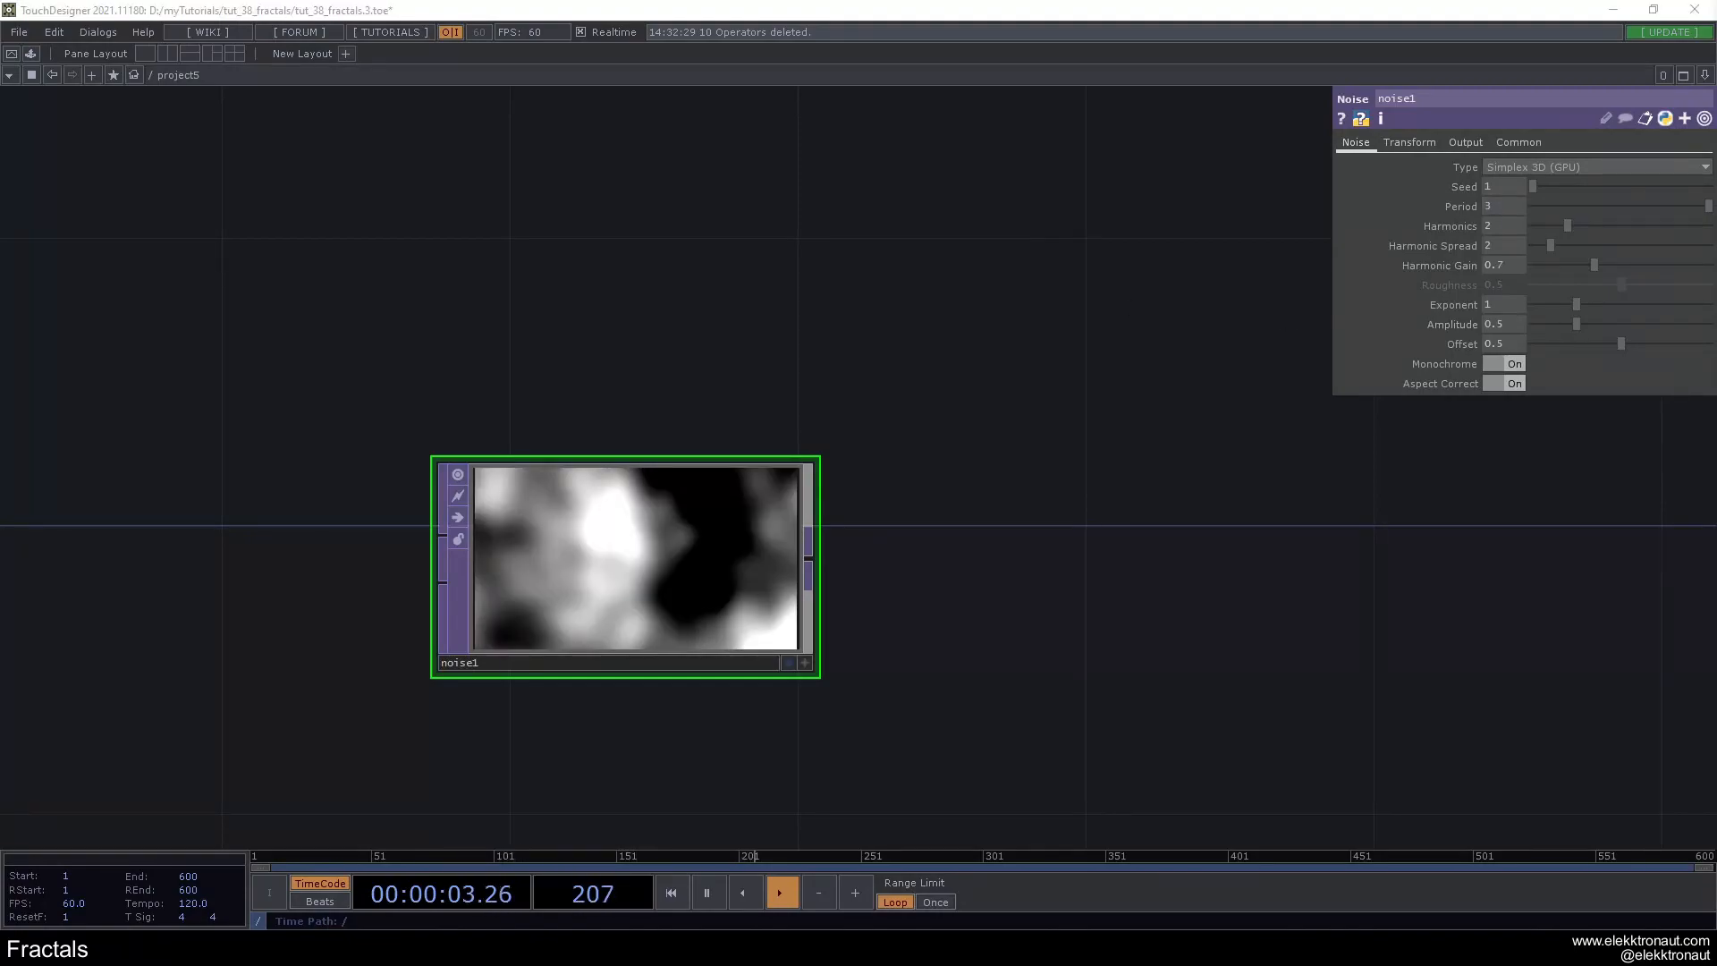
{"action": "left_click", "coordinate": [1490, 204]}
{"action": "type", "text": "2"}
{"action": "key", "text": "Return"}
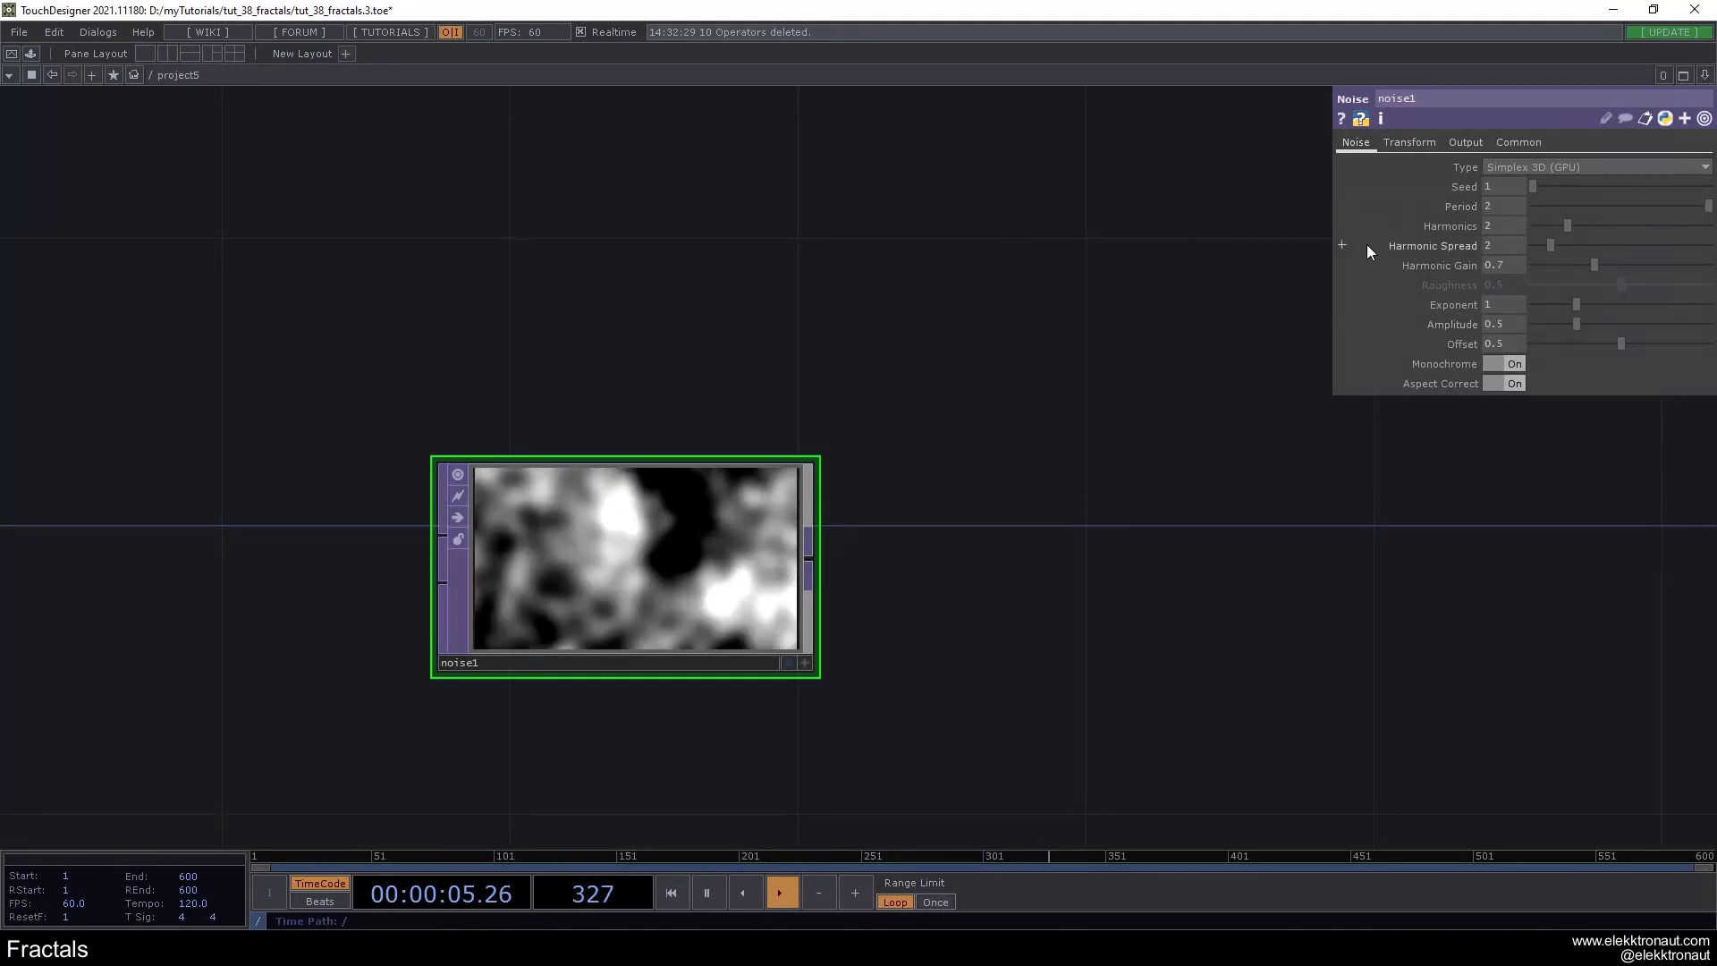
- Set the noise's harmonics to 1 and its amplitude to 0.12
{"action": "type", "text": "1"}
{"action": "key", "text": "Return"}
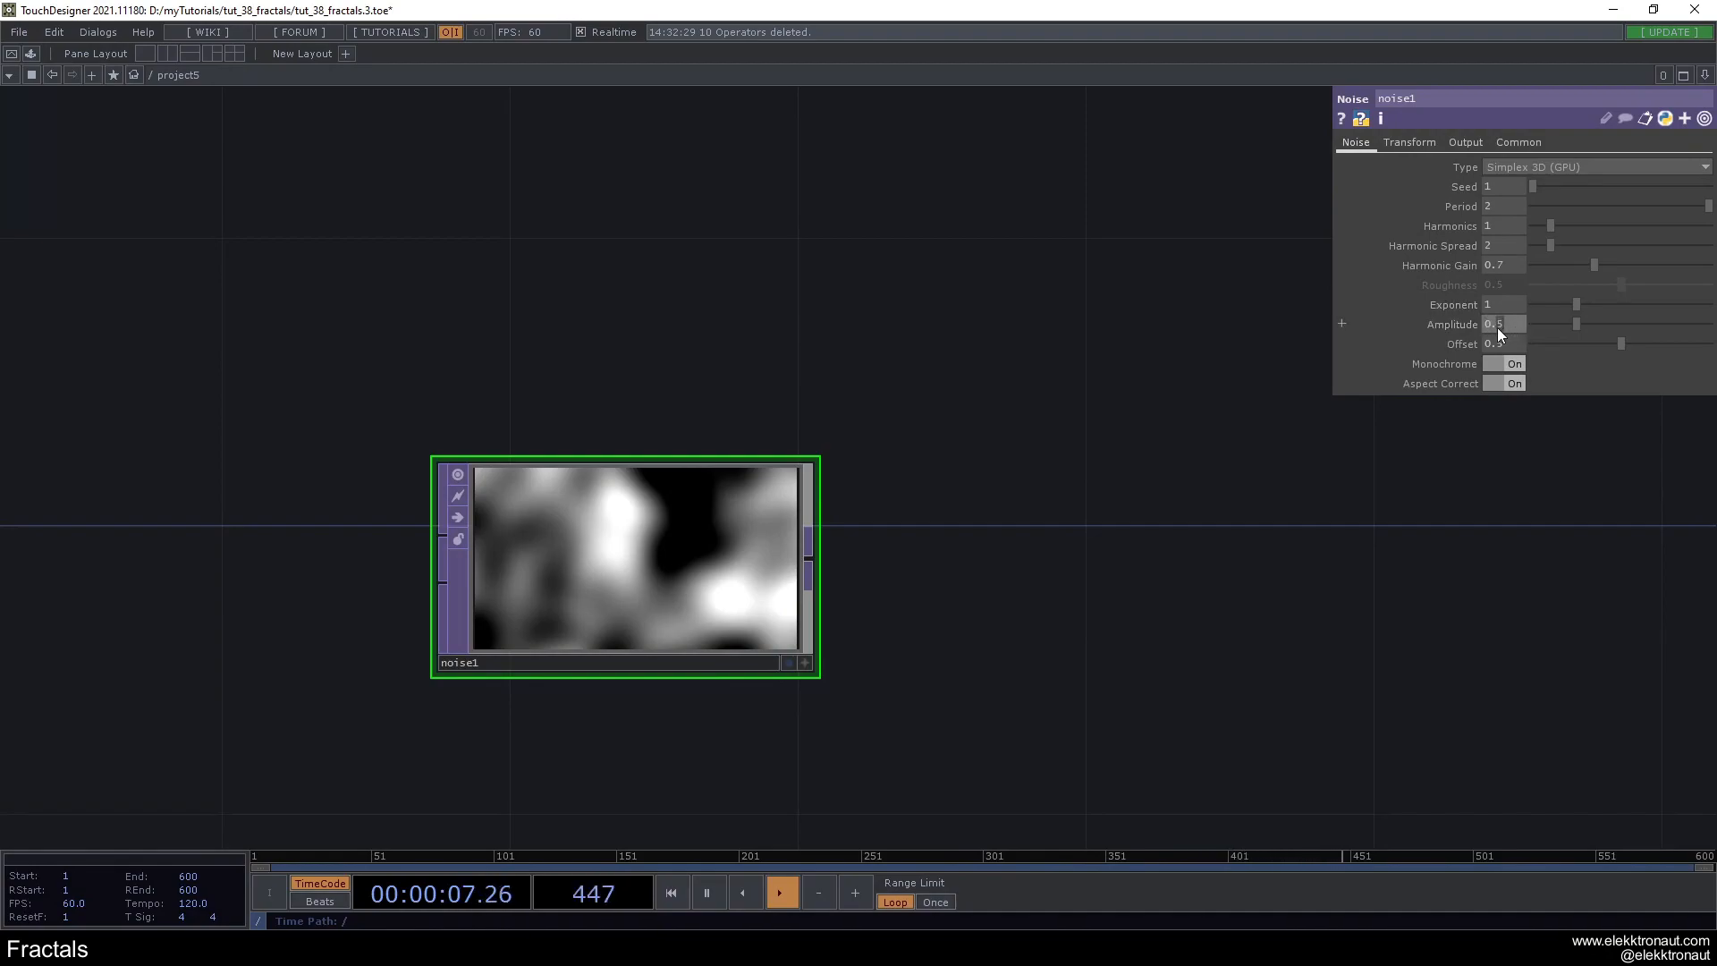
{"action": "type", "text": "0.12"}
{"action": "key", "text": "Return"}
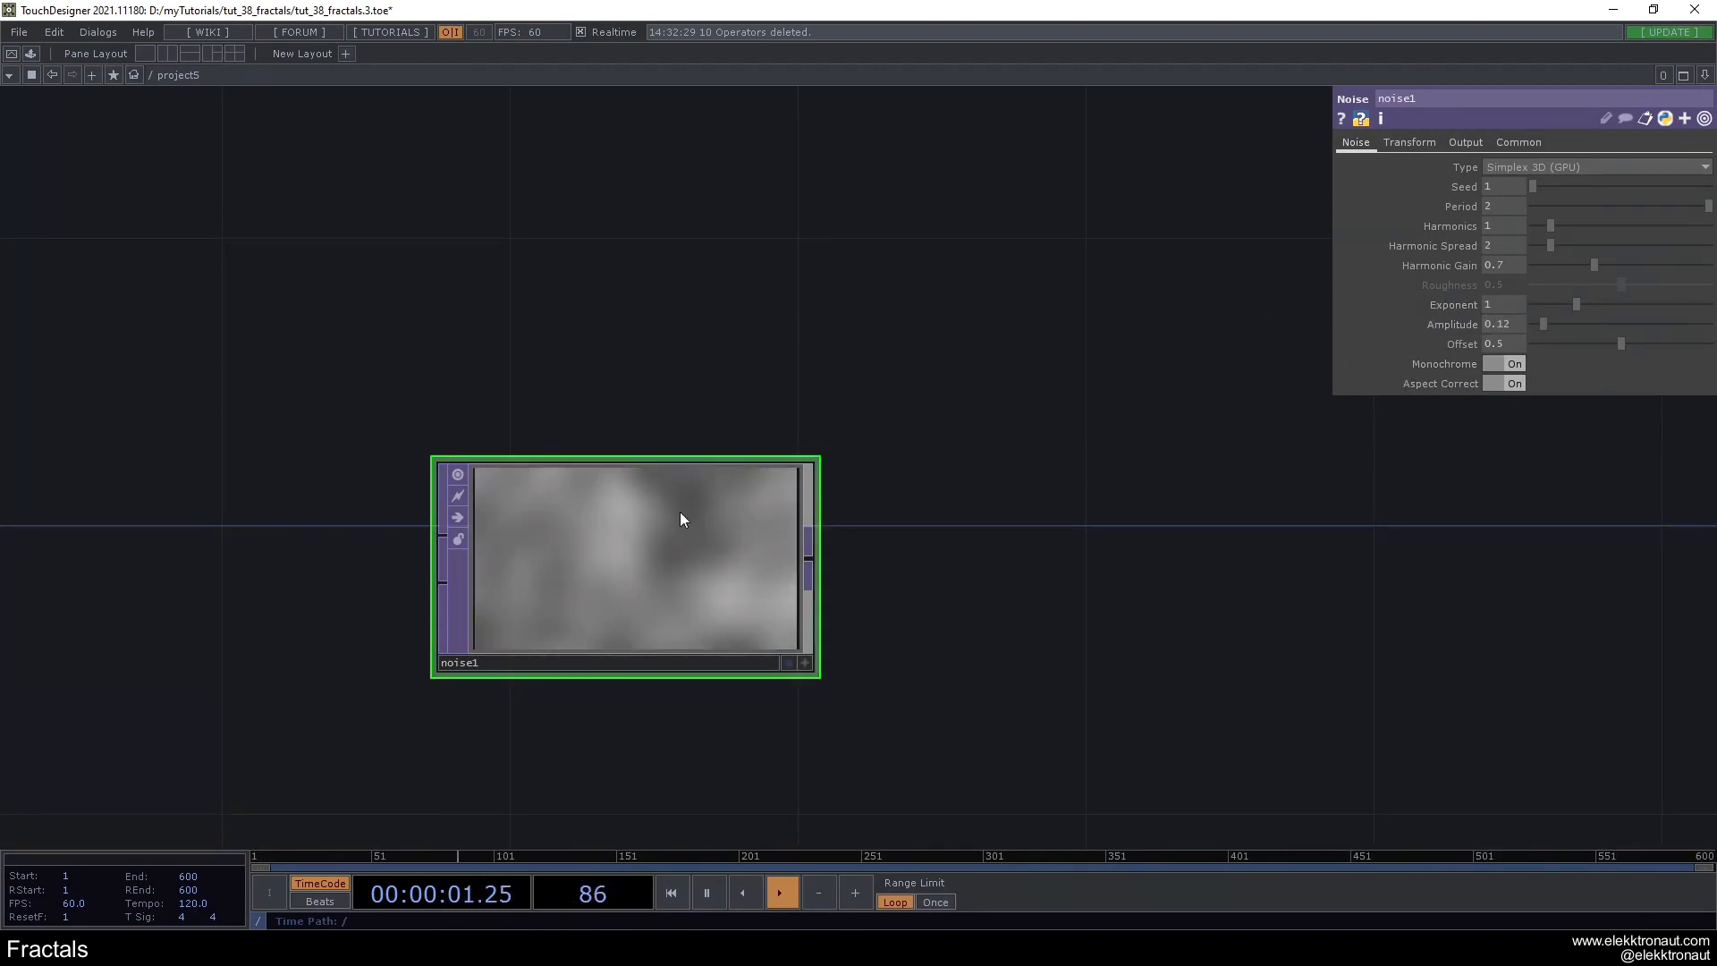
- Animate the noise by setting its Z translation to the expression absTime.seconds*.1
{"action": "left_click", "coordinate": [1410, 142]}
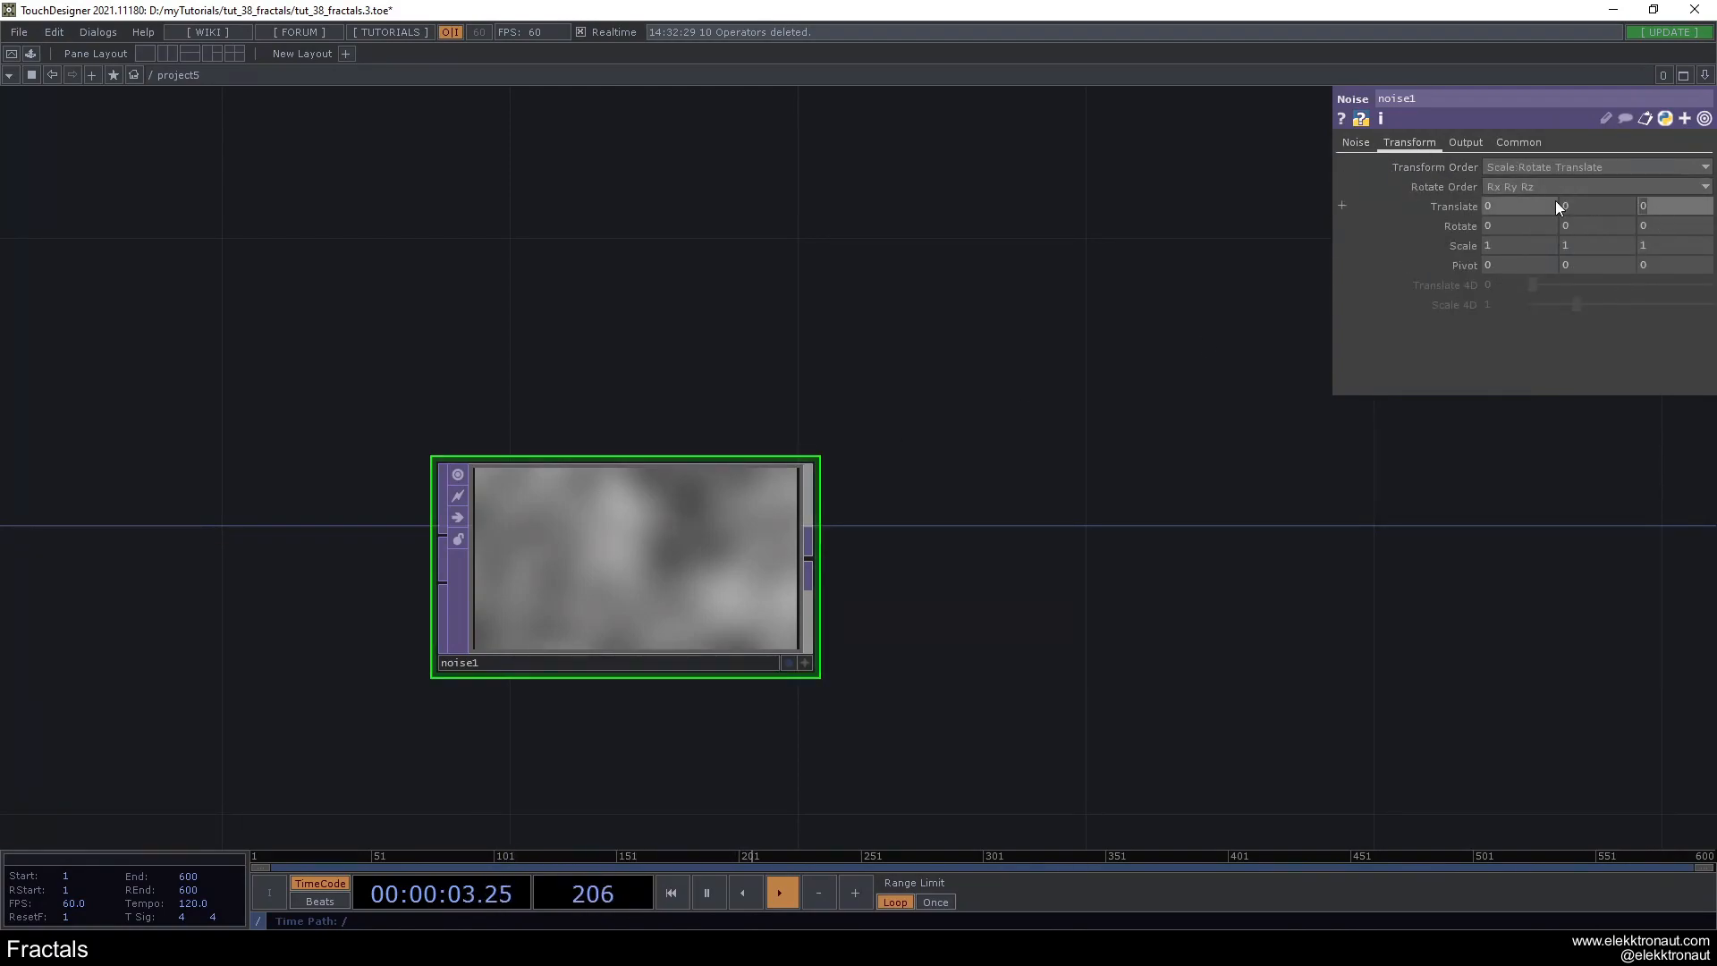
{"action": "type", "text": "absTime.seconds"}
{"action": "key", "text": "Return"}
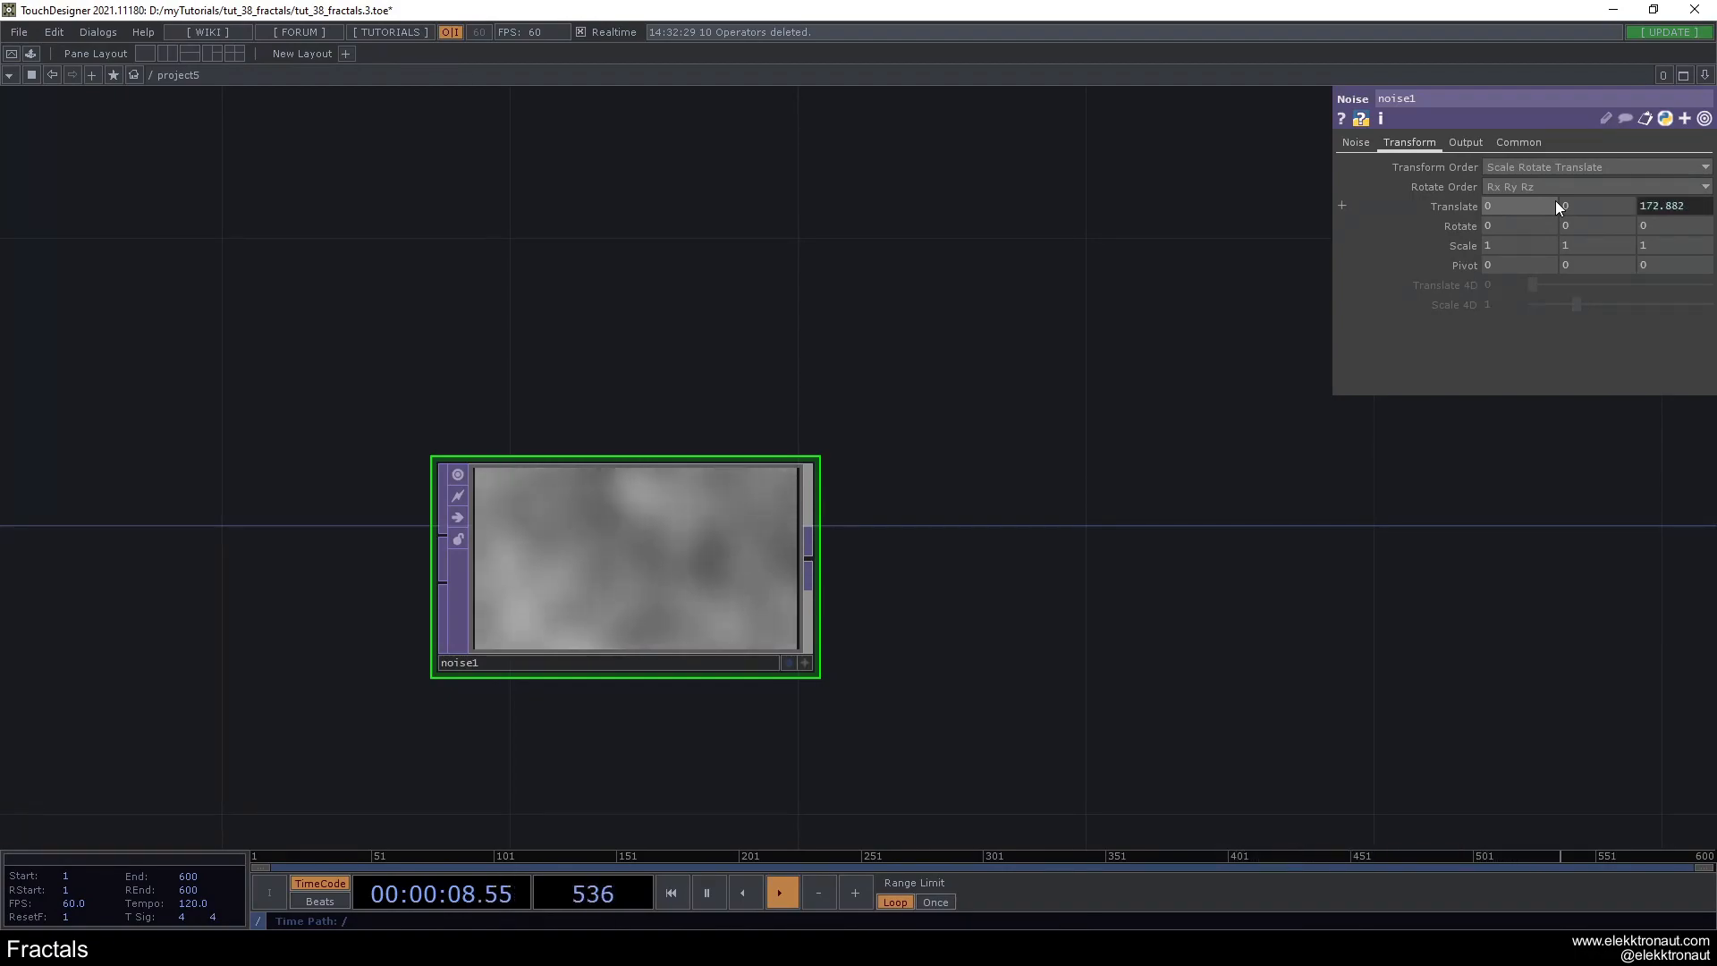
{"action": "left_click", "coordinate": [1456, 207]}
{"action": "left_click_drag", "start_coordinate": [1594, 265], "coordinate": [1484, 264]}
{"action": "key", "text": "Return"}
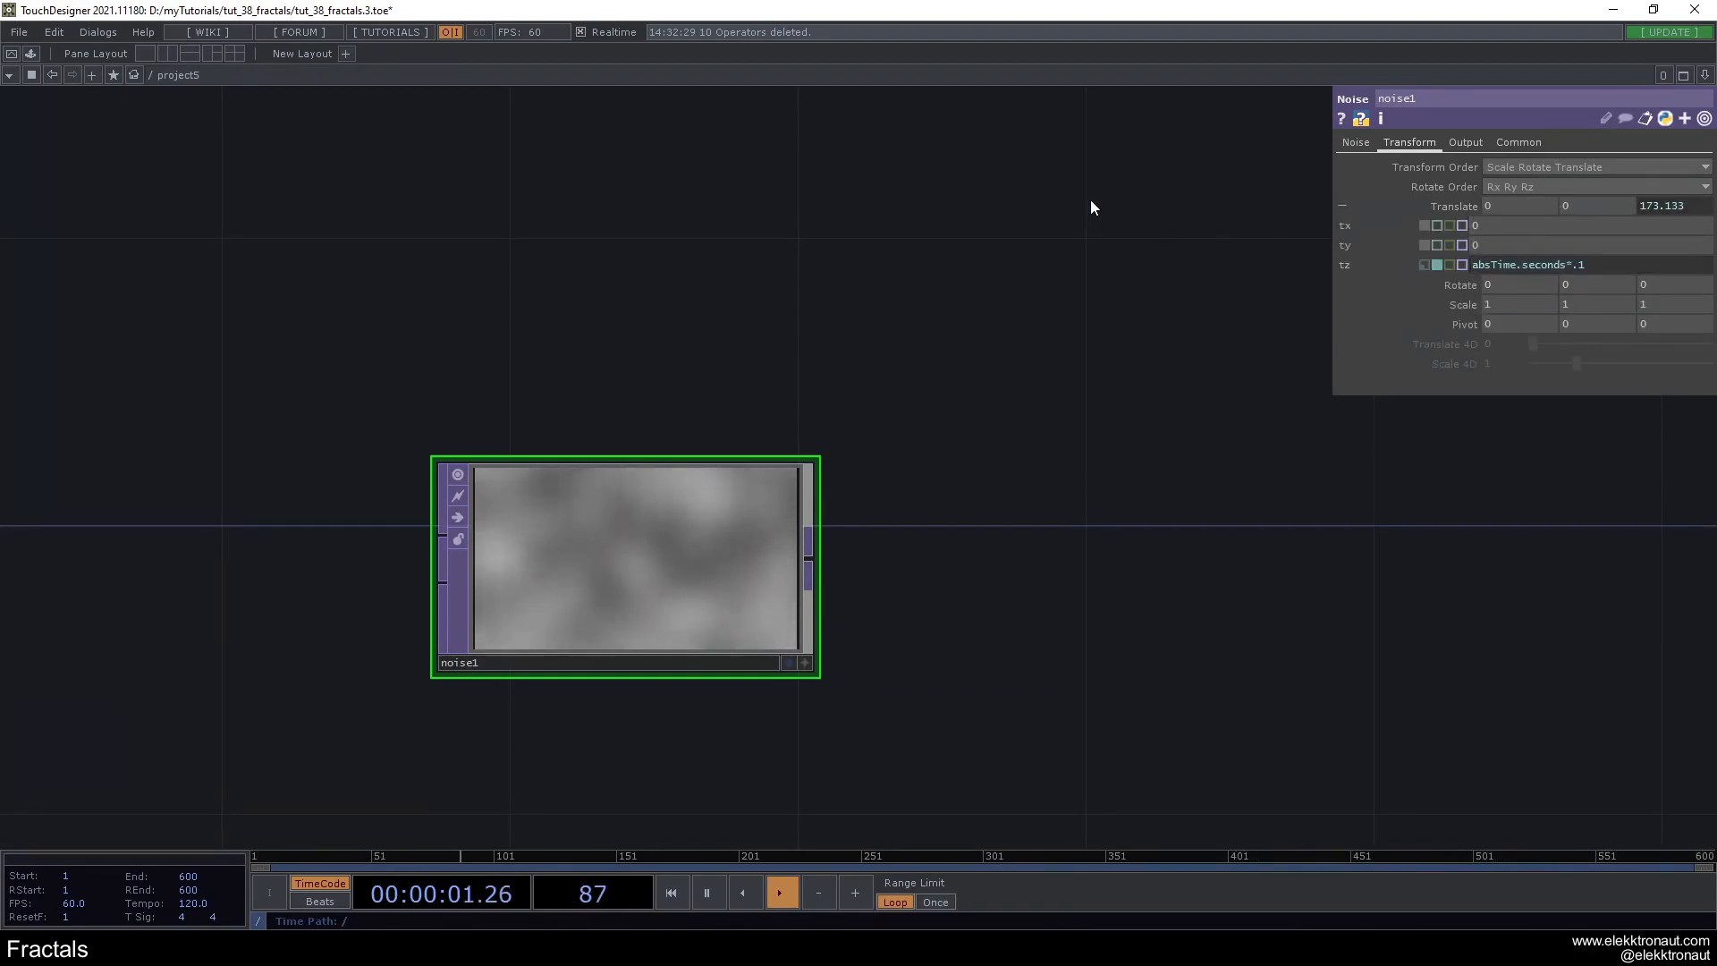
{"action": "scroll", "coordinate": [832, 452], "scroll_direction": "down", "scroll_amount": 3}
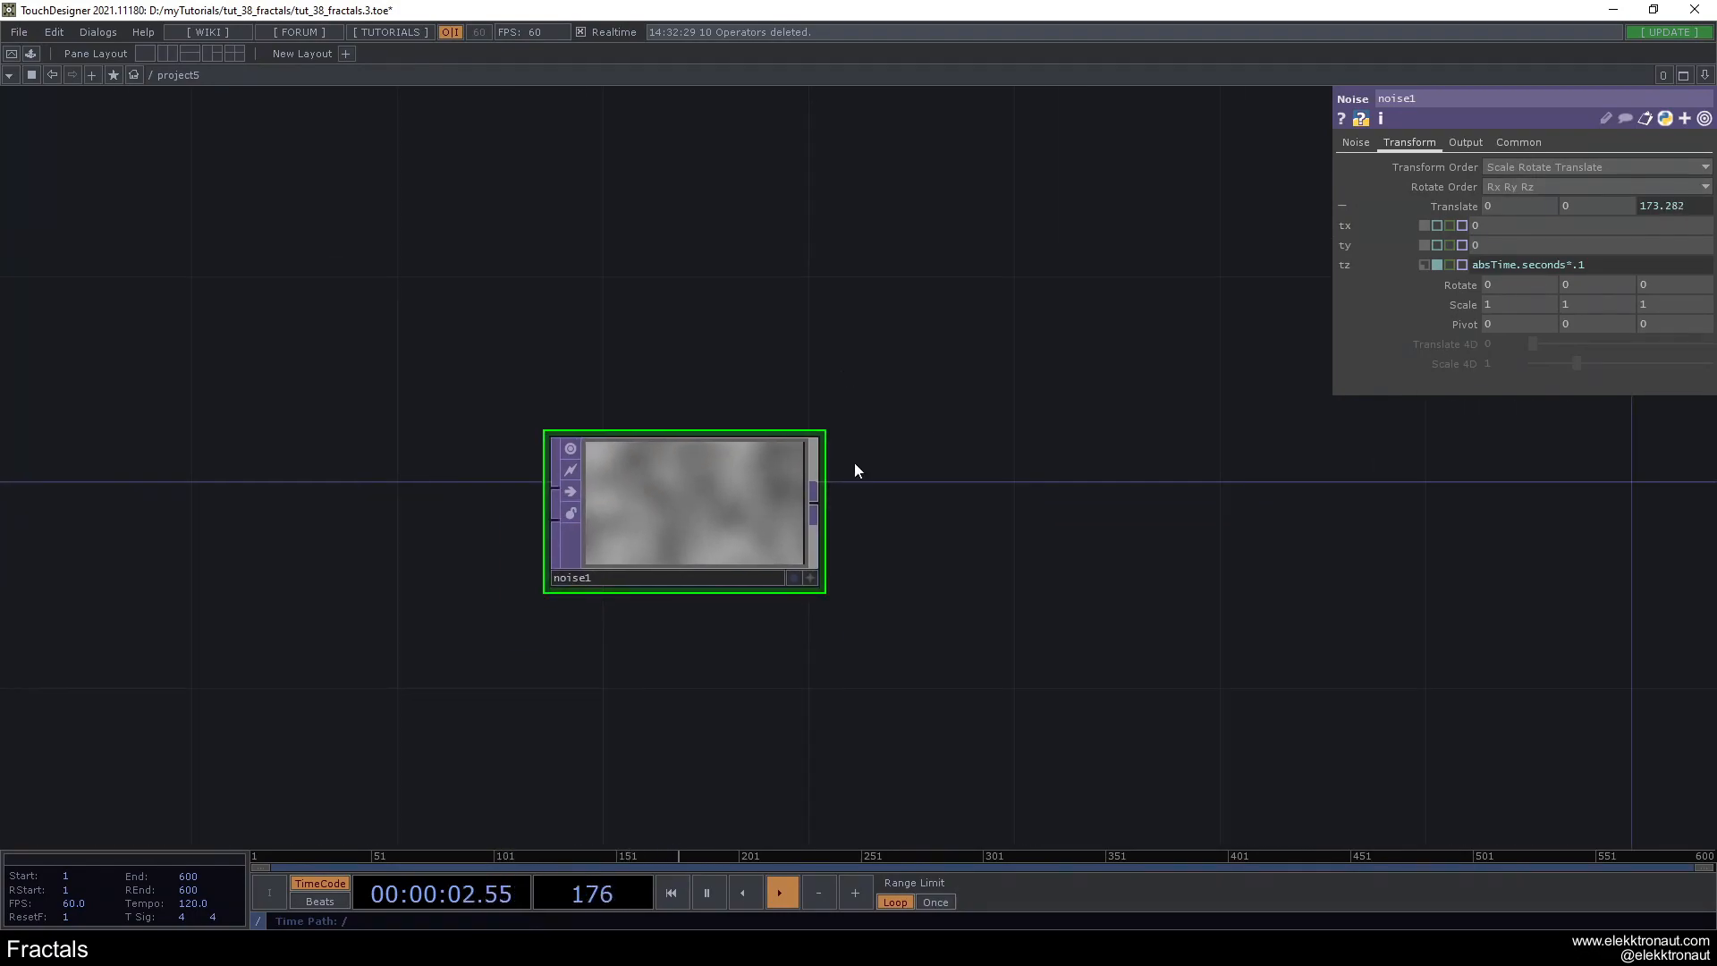
- Add a Null TOP after noise1 and space the two operators apart in the network
{"action": "right_click", "coordinate": [815, 506]}
{"action": "type", "text": "n"}
{"action": "left_click", "coordinate": [733, 456]}
{"action": "left_click", "coordinate": [1005, 518]}
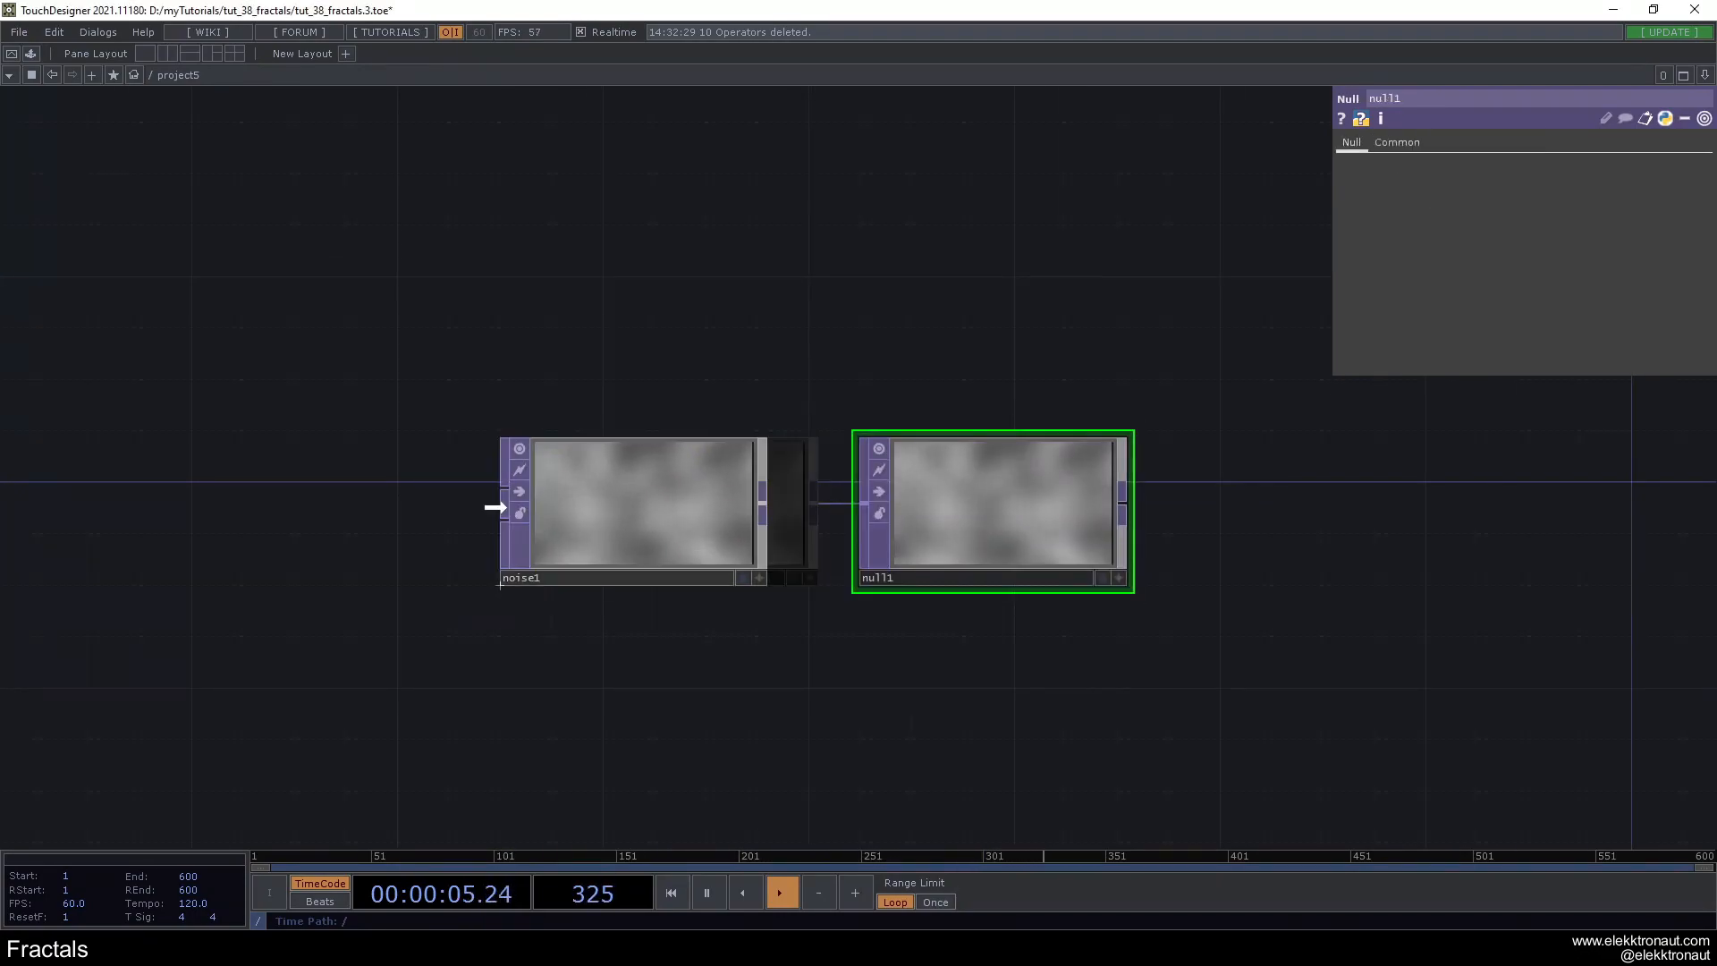
{"action": "left_click_drag", "start_coordinate": [829, 532], "coordinate": [747, 535]}
{"action": "scroll", "coordinate": [422, 578], "scroll_direction": "down", "scroll_amount": 3}
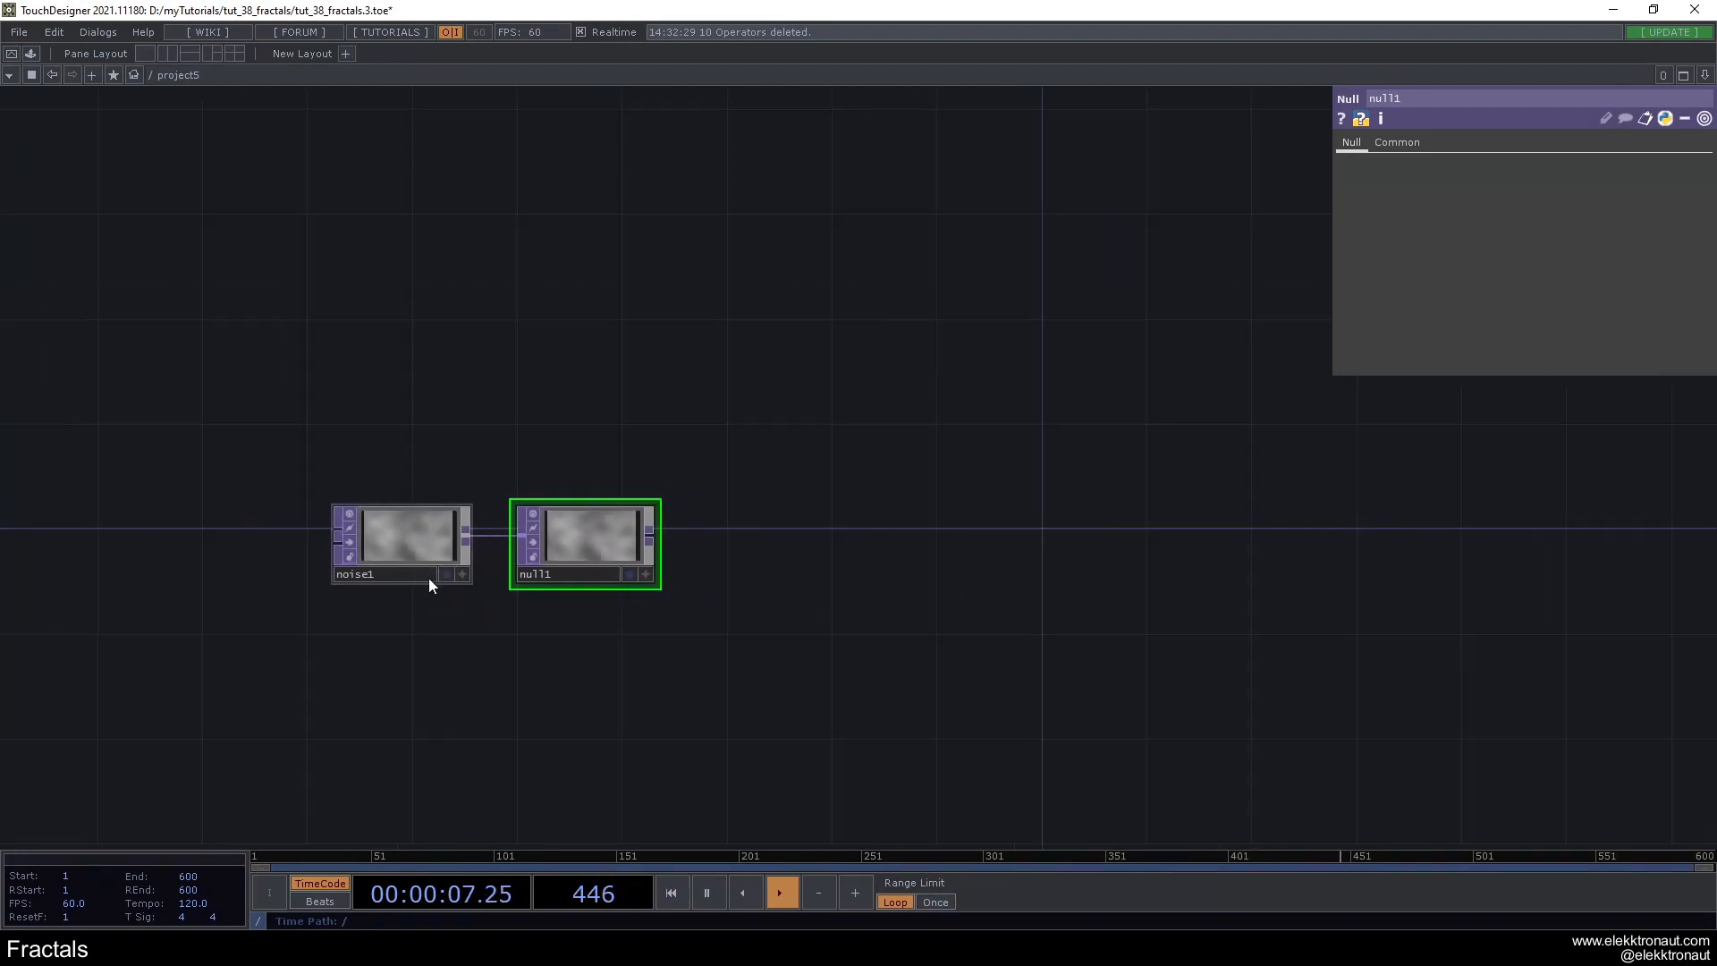
{"action": "left_click_drag", "start_coordinate": [544, 439], "coordinate": [523, 446]}
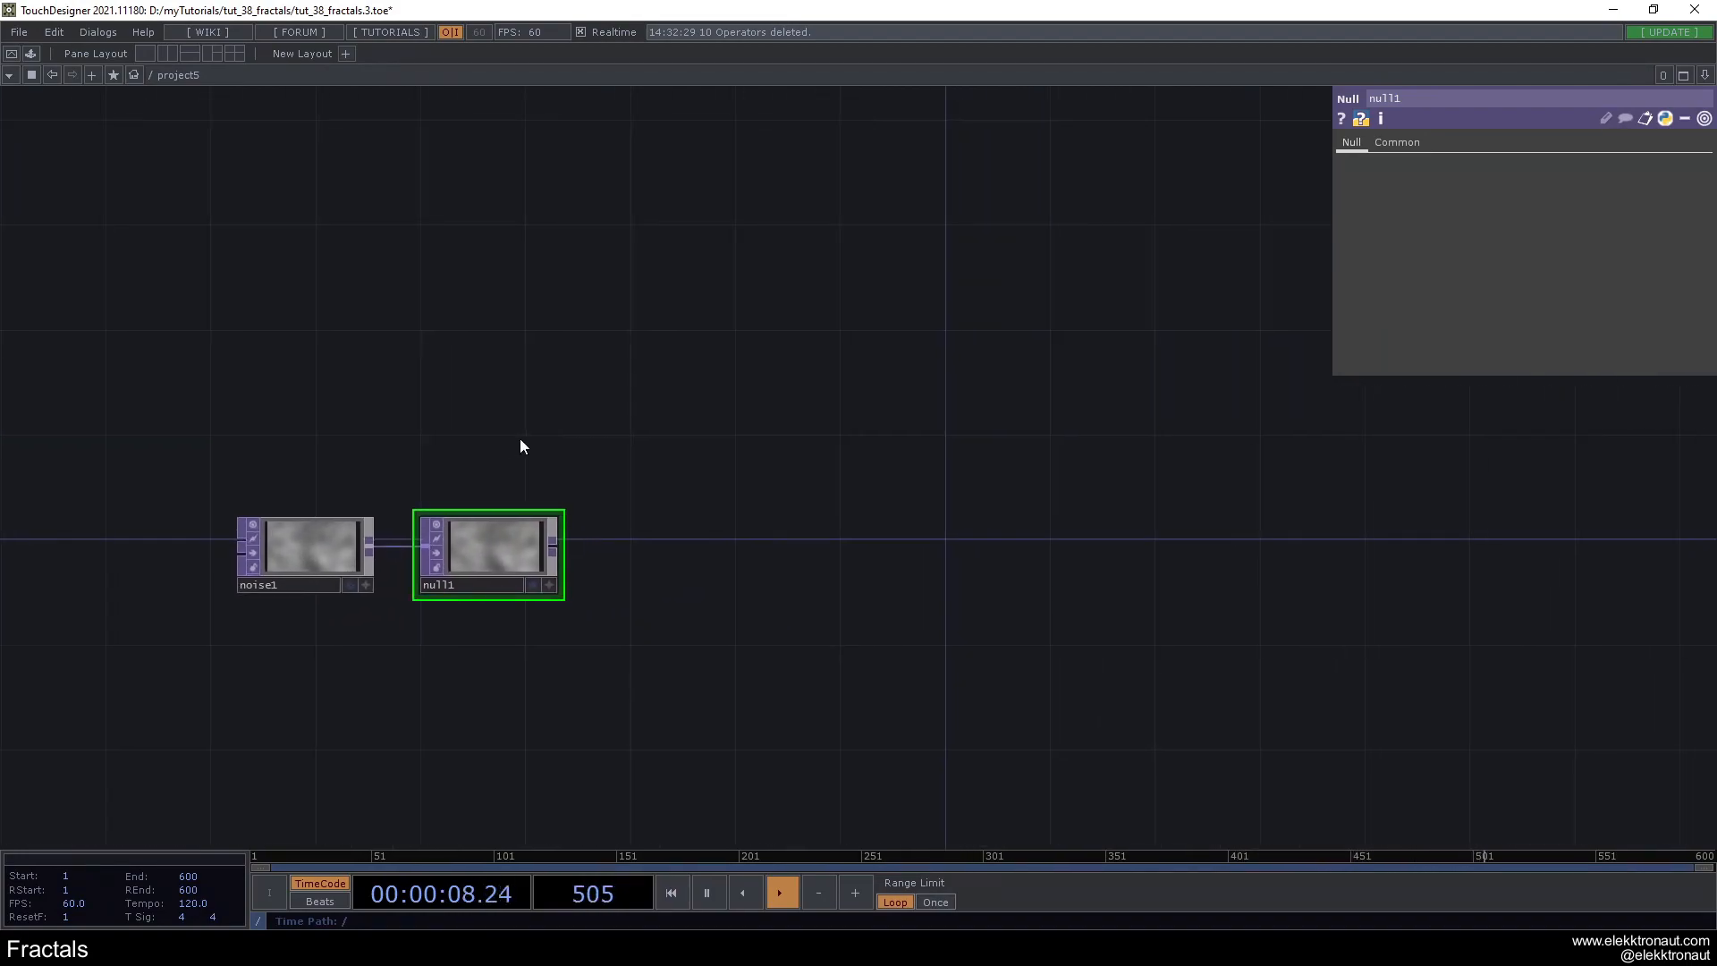
- Append a Feedback TOP to null1, placing it above and to the right of the null
{"action": "right_click", "coordinate": [558, 548]}
{"action": "left_click", "coordinate": [375, 365]}
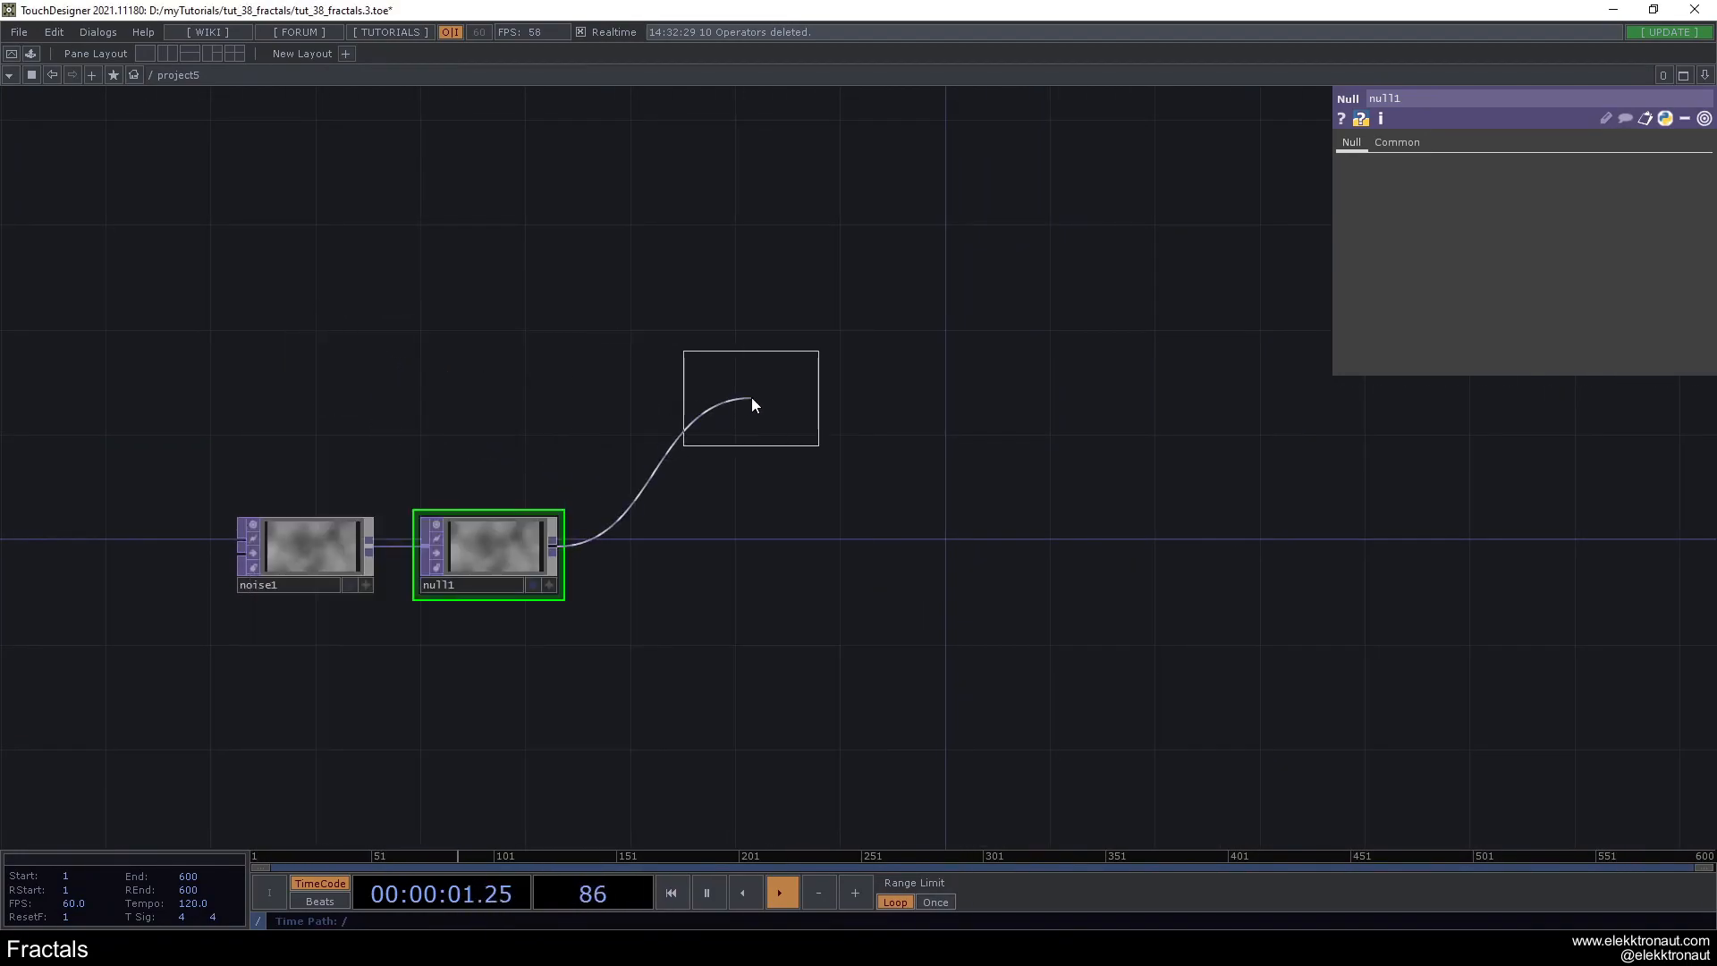
{"action": "left_click", "coordinate": [791, 362]}
- Create a Keyboard In CHOP directly above feedback1
{"action": "key", "text": "Tab"}
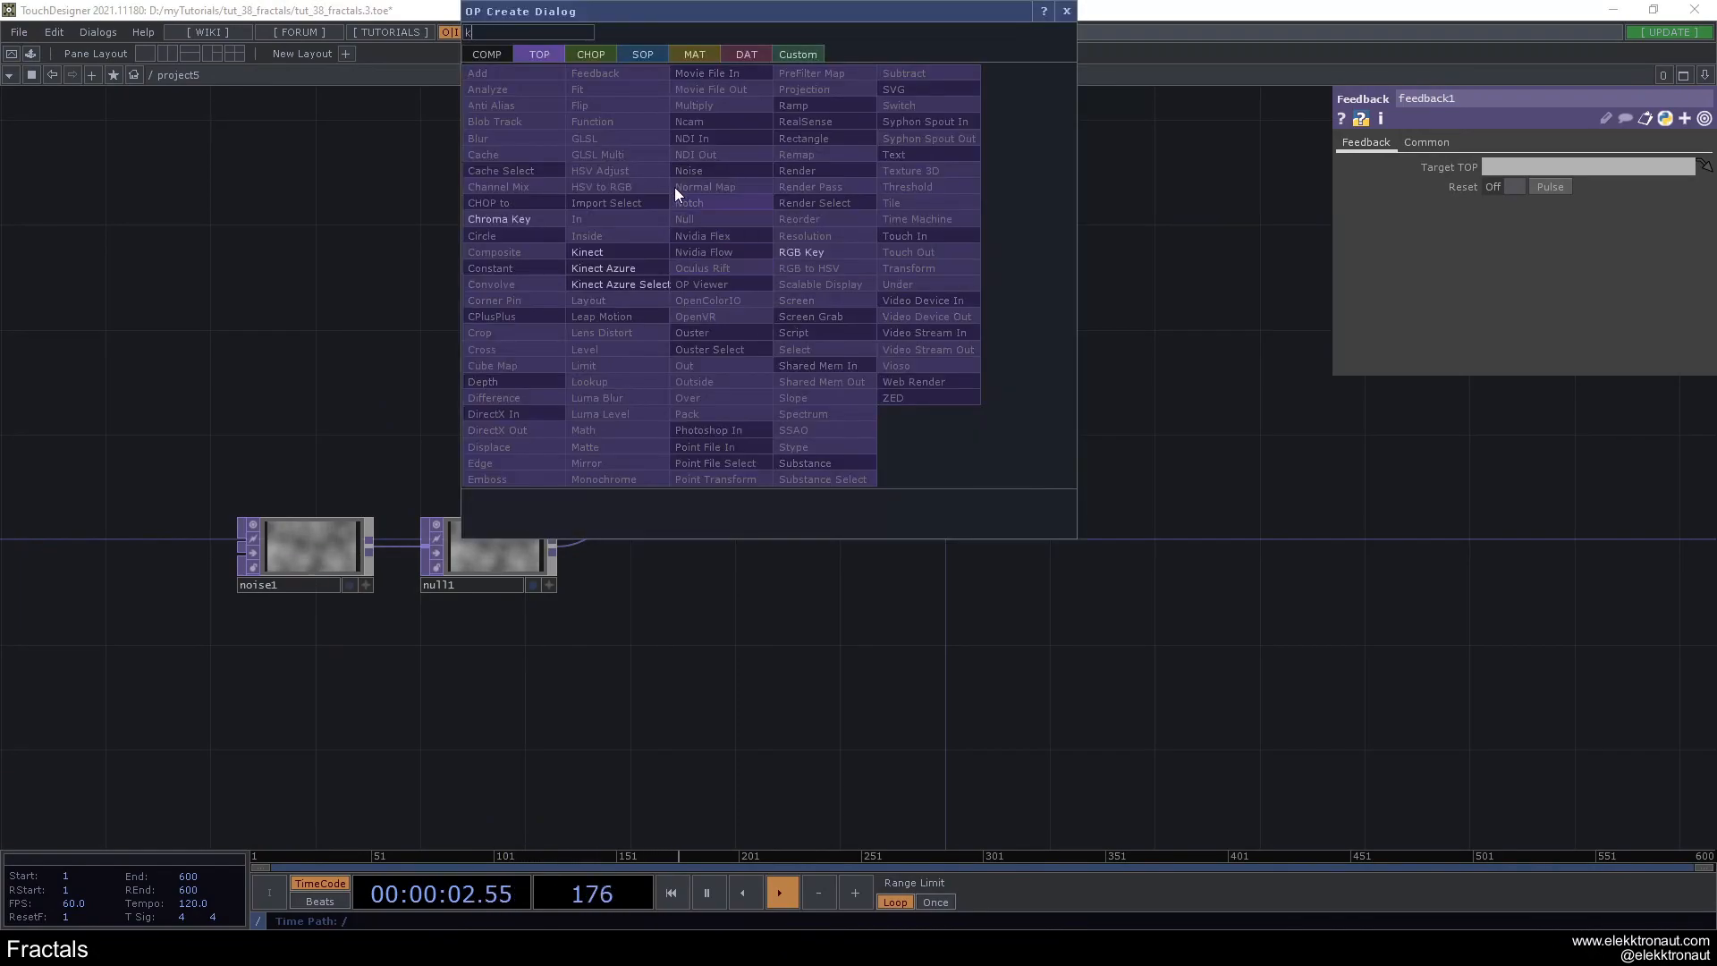
{"action": "left_click", "coordinate": [592, 55]}
{"action": "type", "text": "k"}
{"action": "left_click", "coordinate": [727, 316]}
{"action": "left_click", "coordinate": [809, 250]}
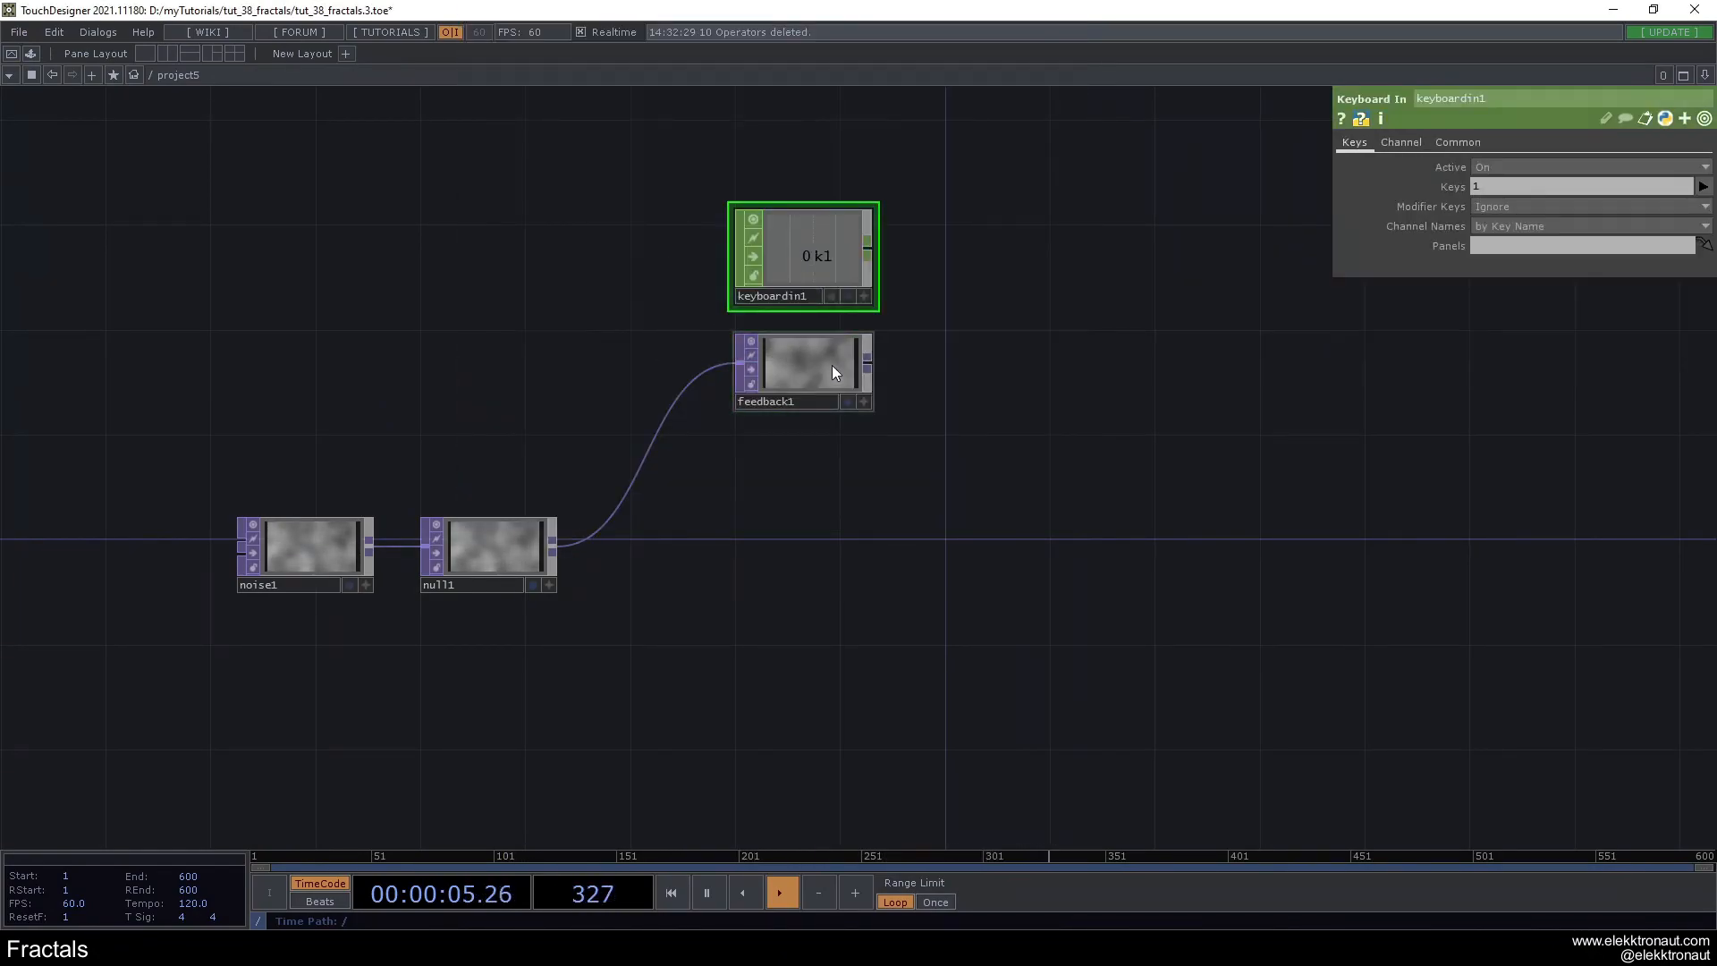
- Export the k1 channel of keyboardin1 to the Reset Pulse parameter of feedback1
{"action": "left_click", "coordinate": [864, 296]}
{"action": "left_click_drag", "start_coordinate": [802, 250], "coordinate": [1552, 187]}
{"action": "left_click", "coordinate": [1553, 184]}
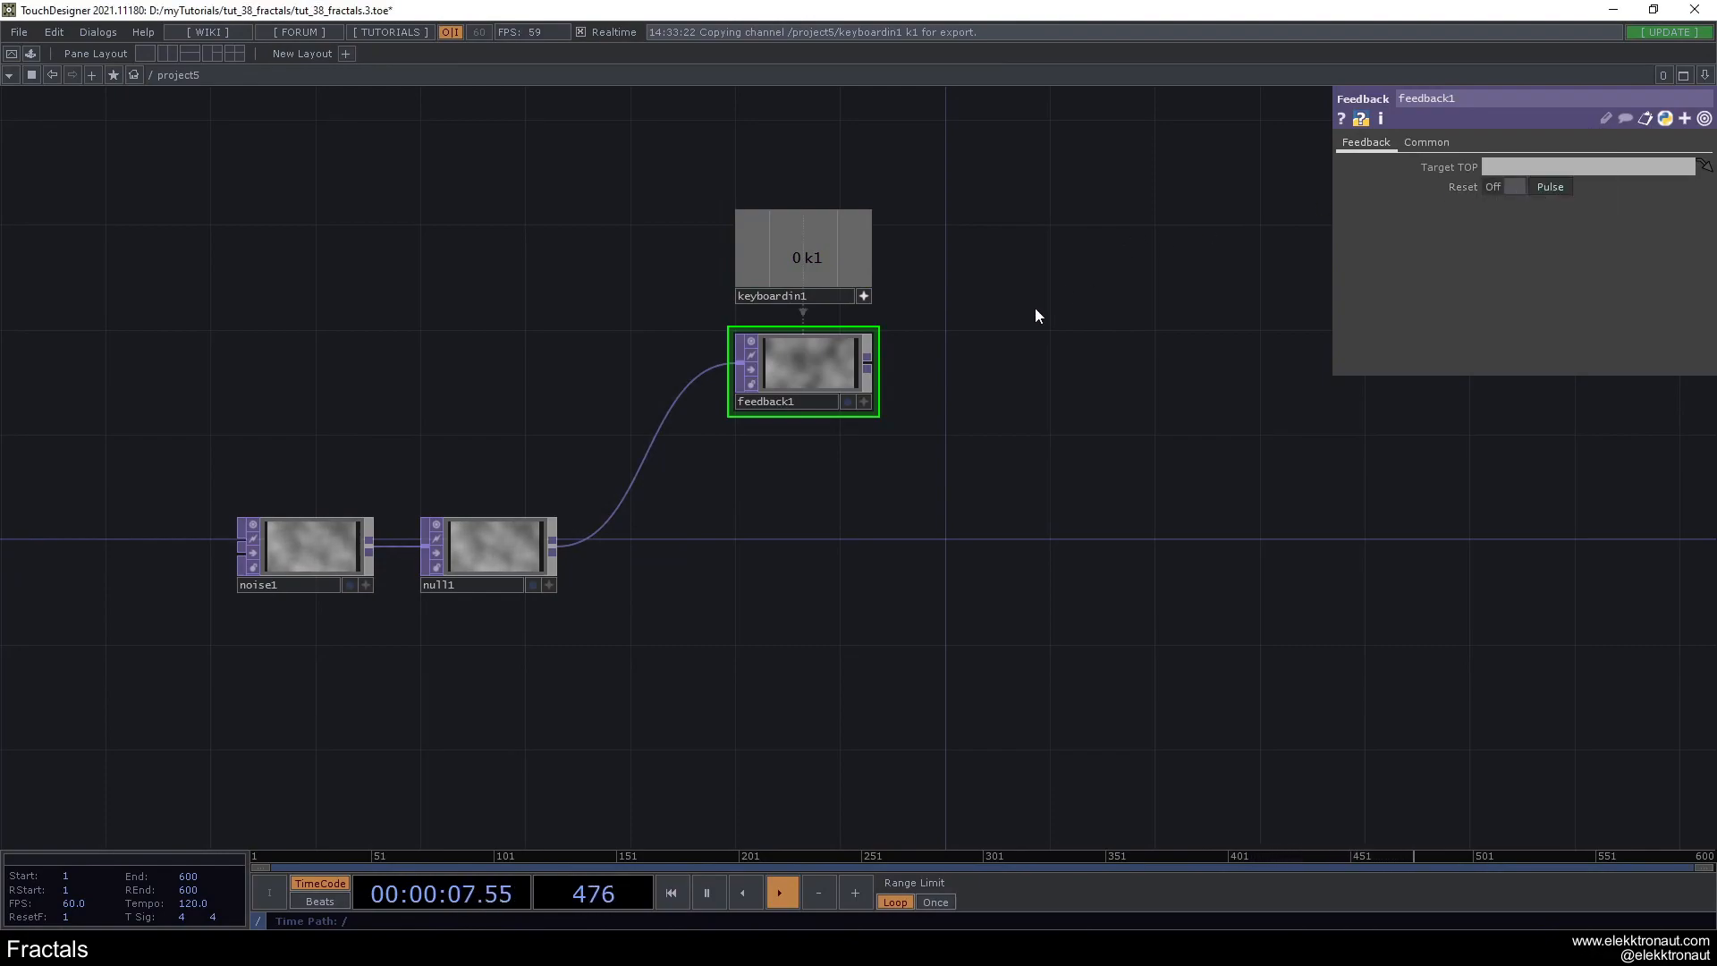
{"action": "left_click", "coordinate": [861, 293]}
- Append a Composite TOP to feedback1, leaving a wide gap between them
{"action": "left_click_drag", "start_coordinate": [993, 360], "coordinate": [817, 356]}
{"action": "right_click", "coordinate": [694, 357]}
{"action": "type", "text": "c"}
{"action": "left_click", "coordinate": [421, 340]}
{"action": "left_click", "coordinate": [1261, 383]}
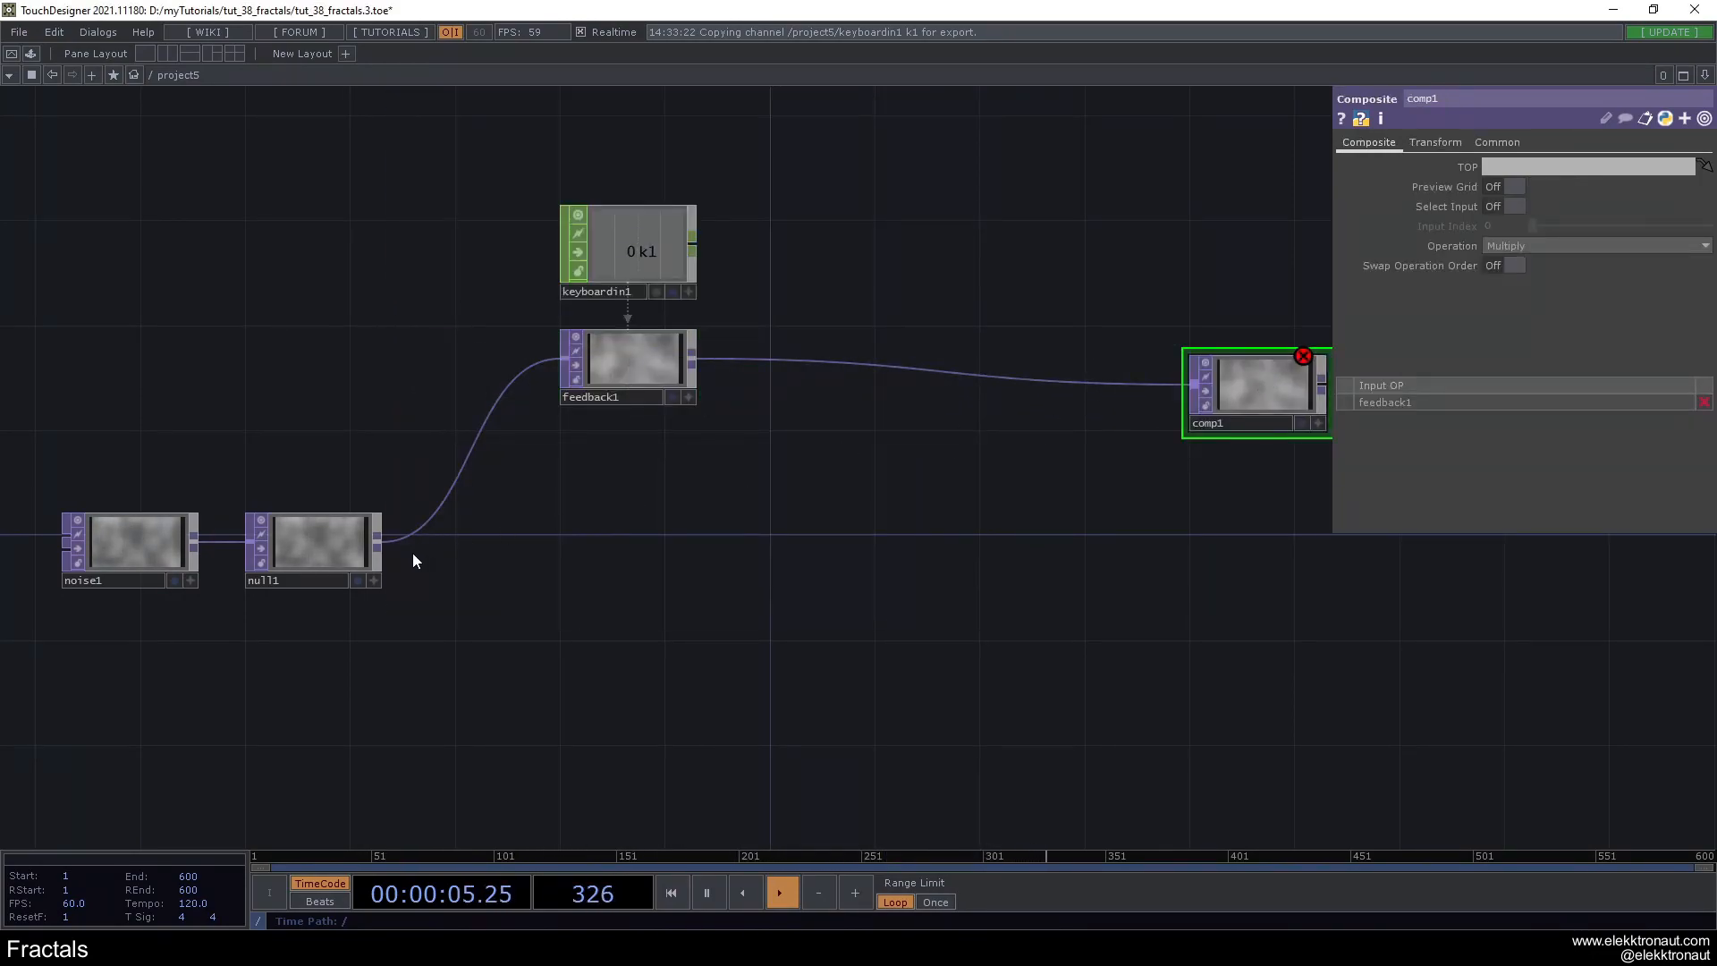
- Append a second Composite TOP to null1 and line comp1 up with feedback1
{"action": "right_click", "coordinate": [379, 543]}
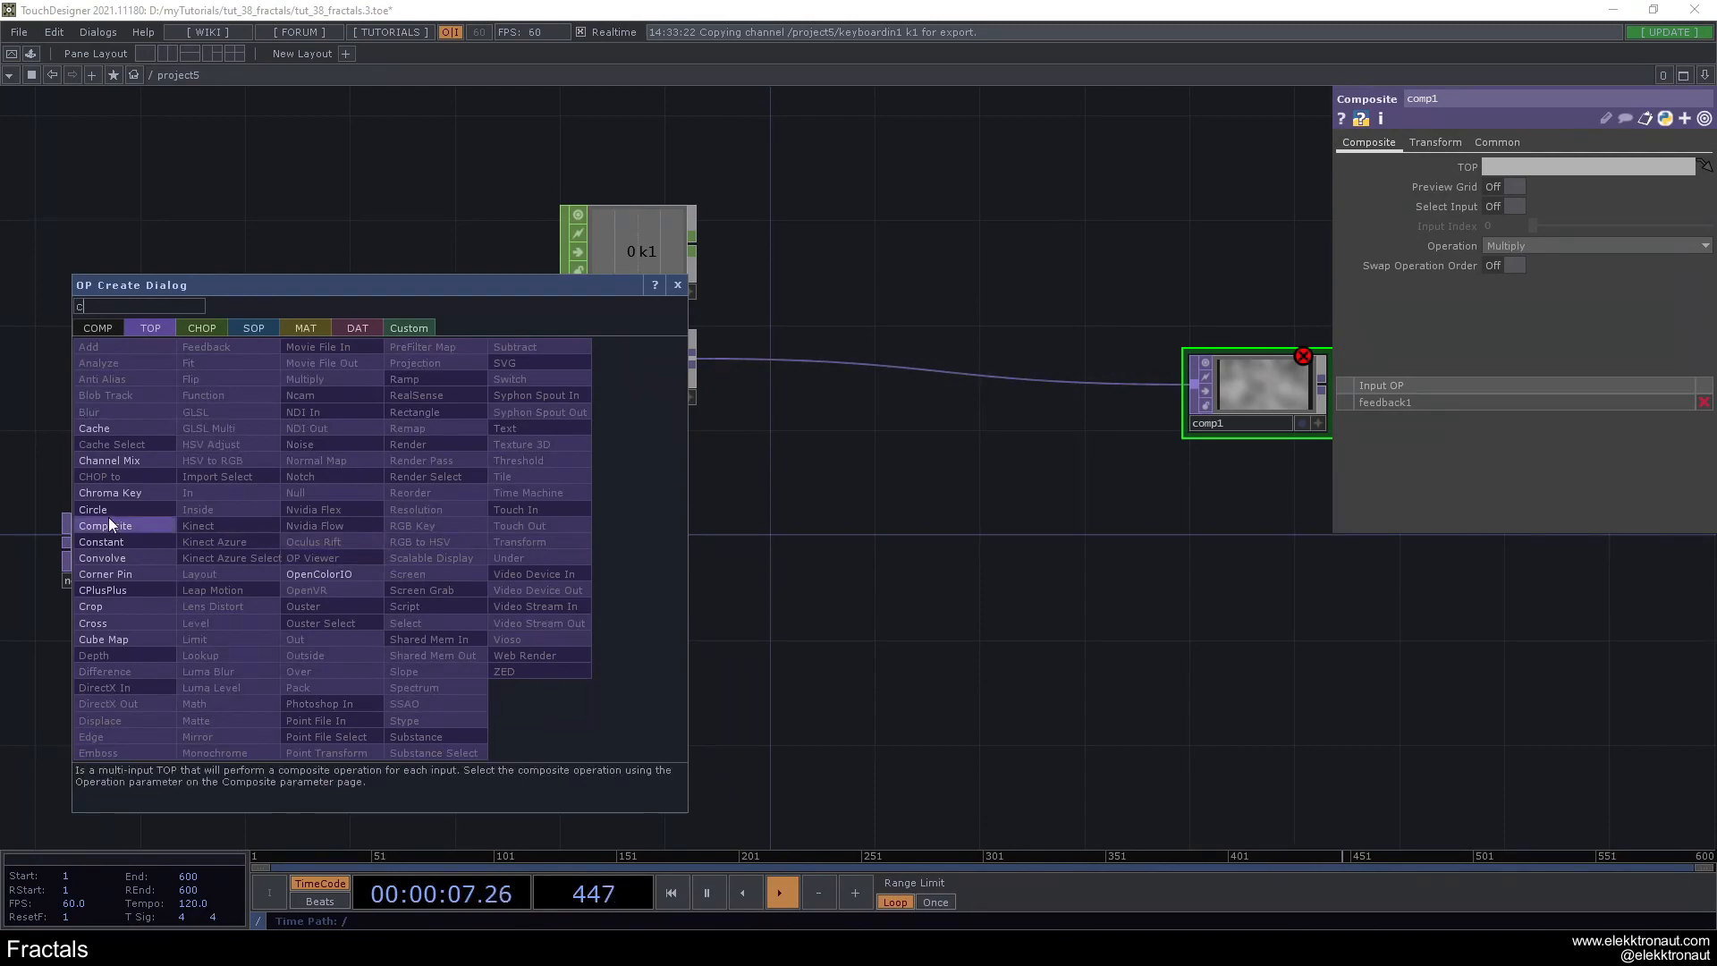
{"action": "left_click", "coordinate": [109, 519]}
{"action": "left_click", "coordinate": [781, 563]}
{"action": "left_click_drag", "start_coordinate": [780, 563], "coordinate": [831, 540]}
{"action": "left_click_drag", "start_coordinate": [1268, 404], "coordinate": [1241, 377]}
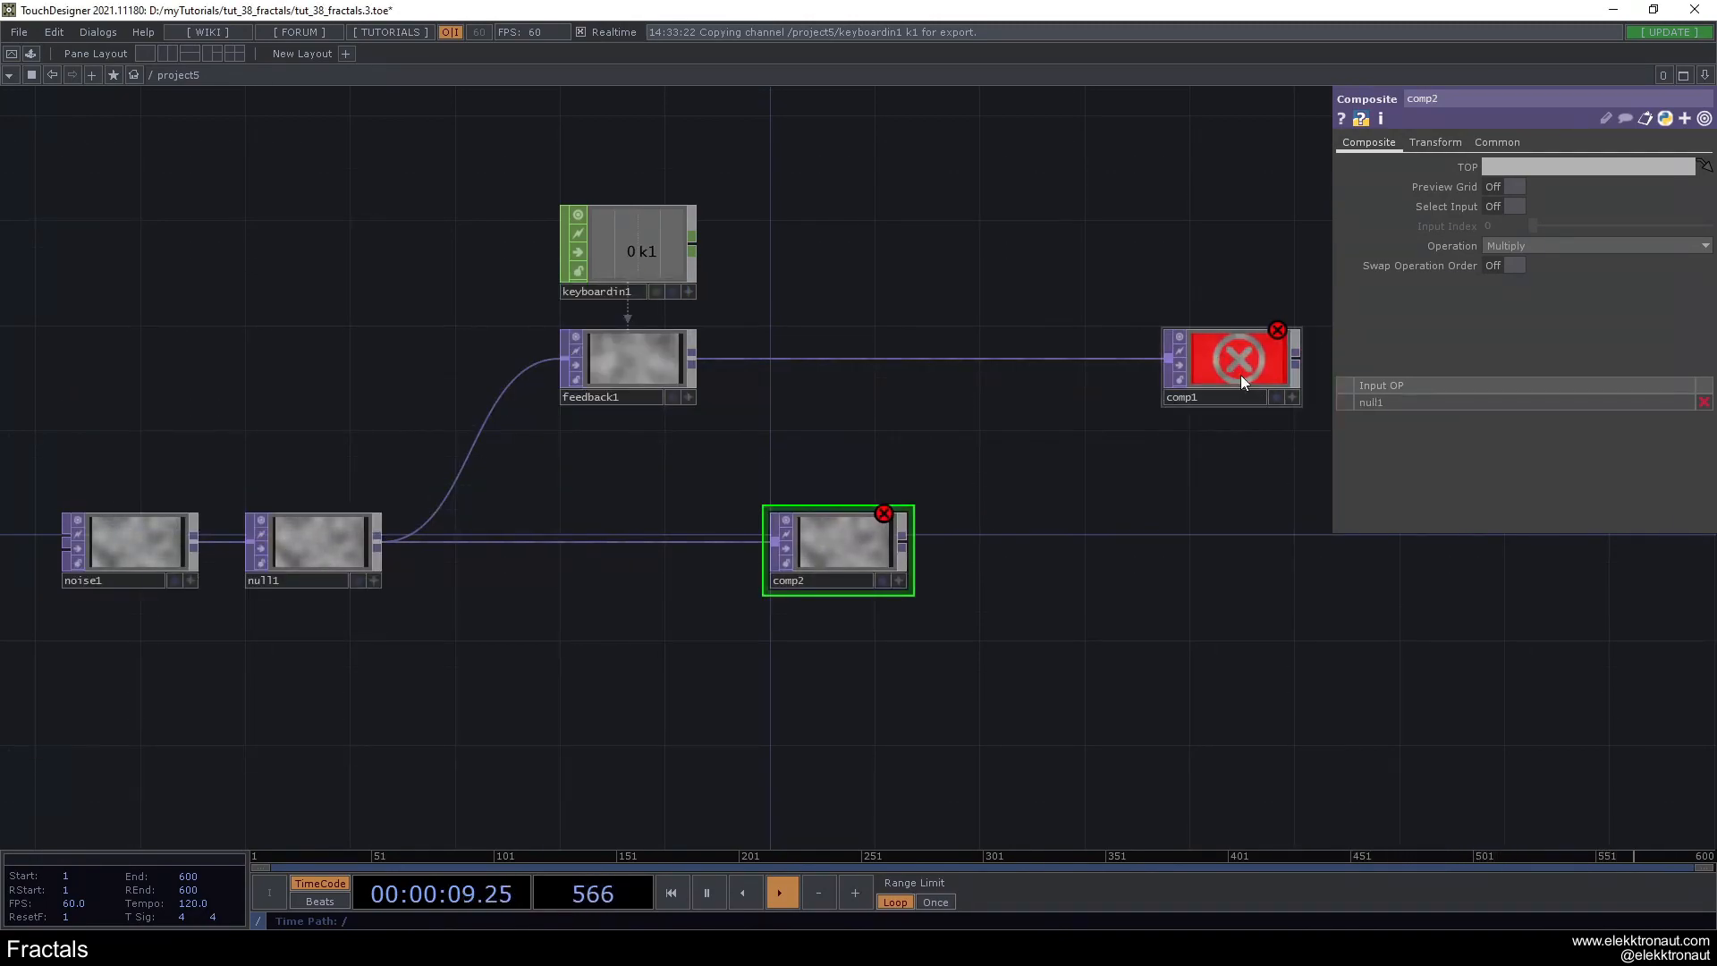
- Set the operation of comp1 to Average
{"action": "left_click_drag", "start_coordinate": [1167, 439], "coordinate": [1005, 472]}
{"action": "left_click", "coordinate": [1016, 413]}
{"action": "left_click", "coordinate": [1558, 245]}
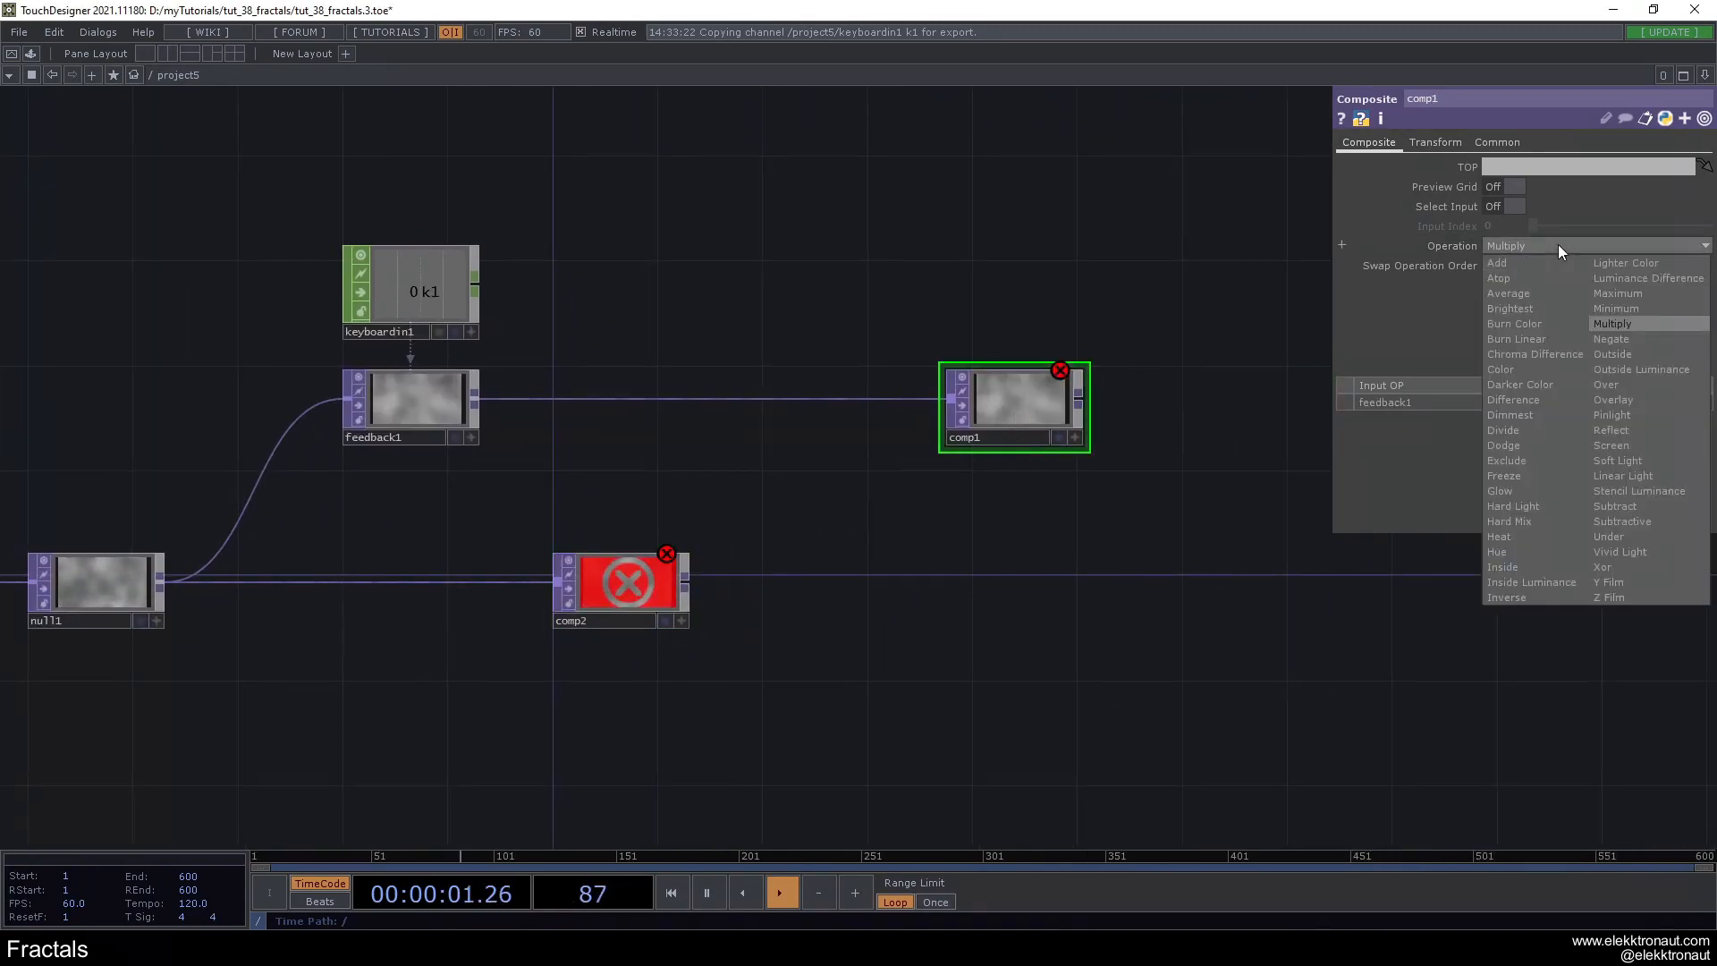
{"action": "left_click", "coordinate": [1547, 302]}
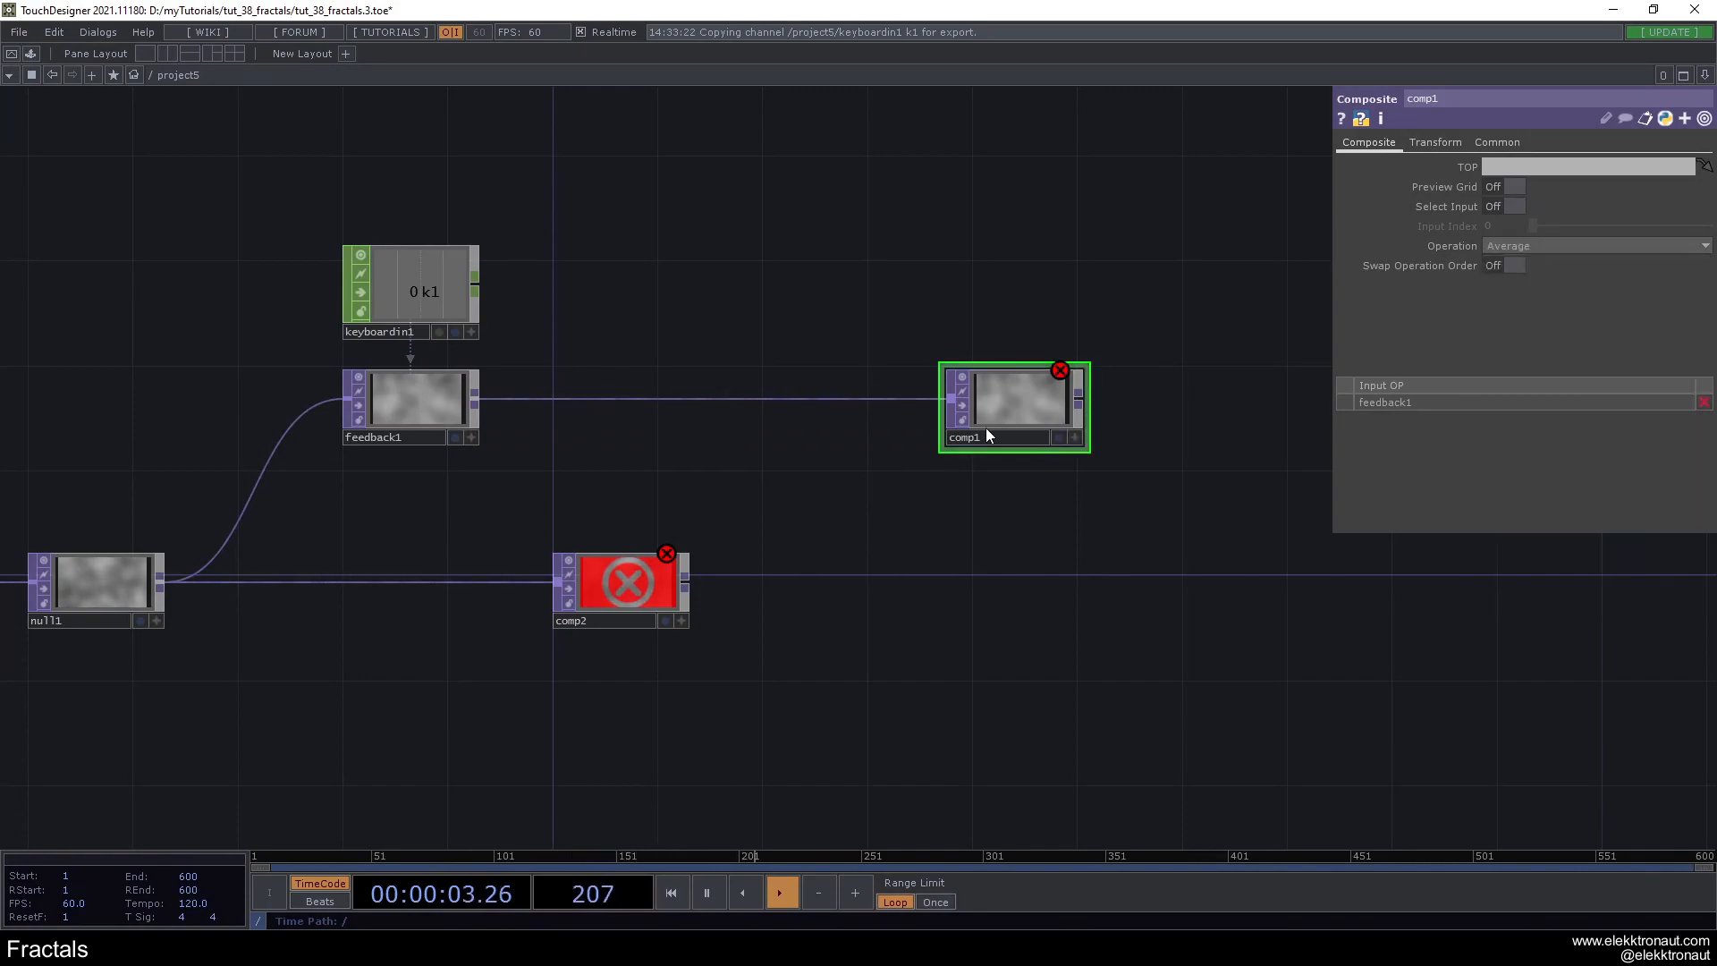
- Set the operation of comp2 to Overlay
{"action": "left_click", "coordinate": [613, 607]}
{"action": "left_click_drag", "start_coordinate": [613, 604], "coordinate": [639, 604]}
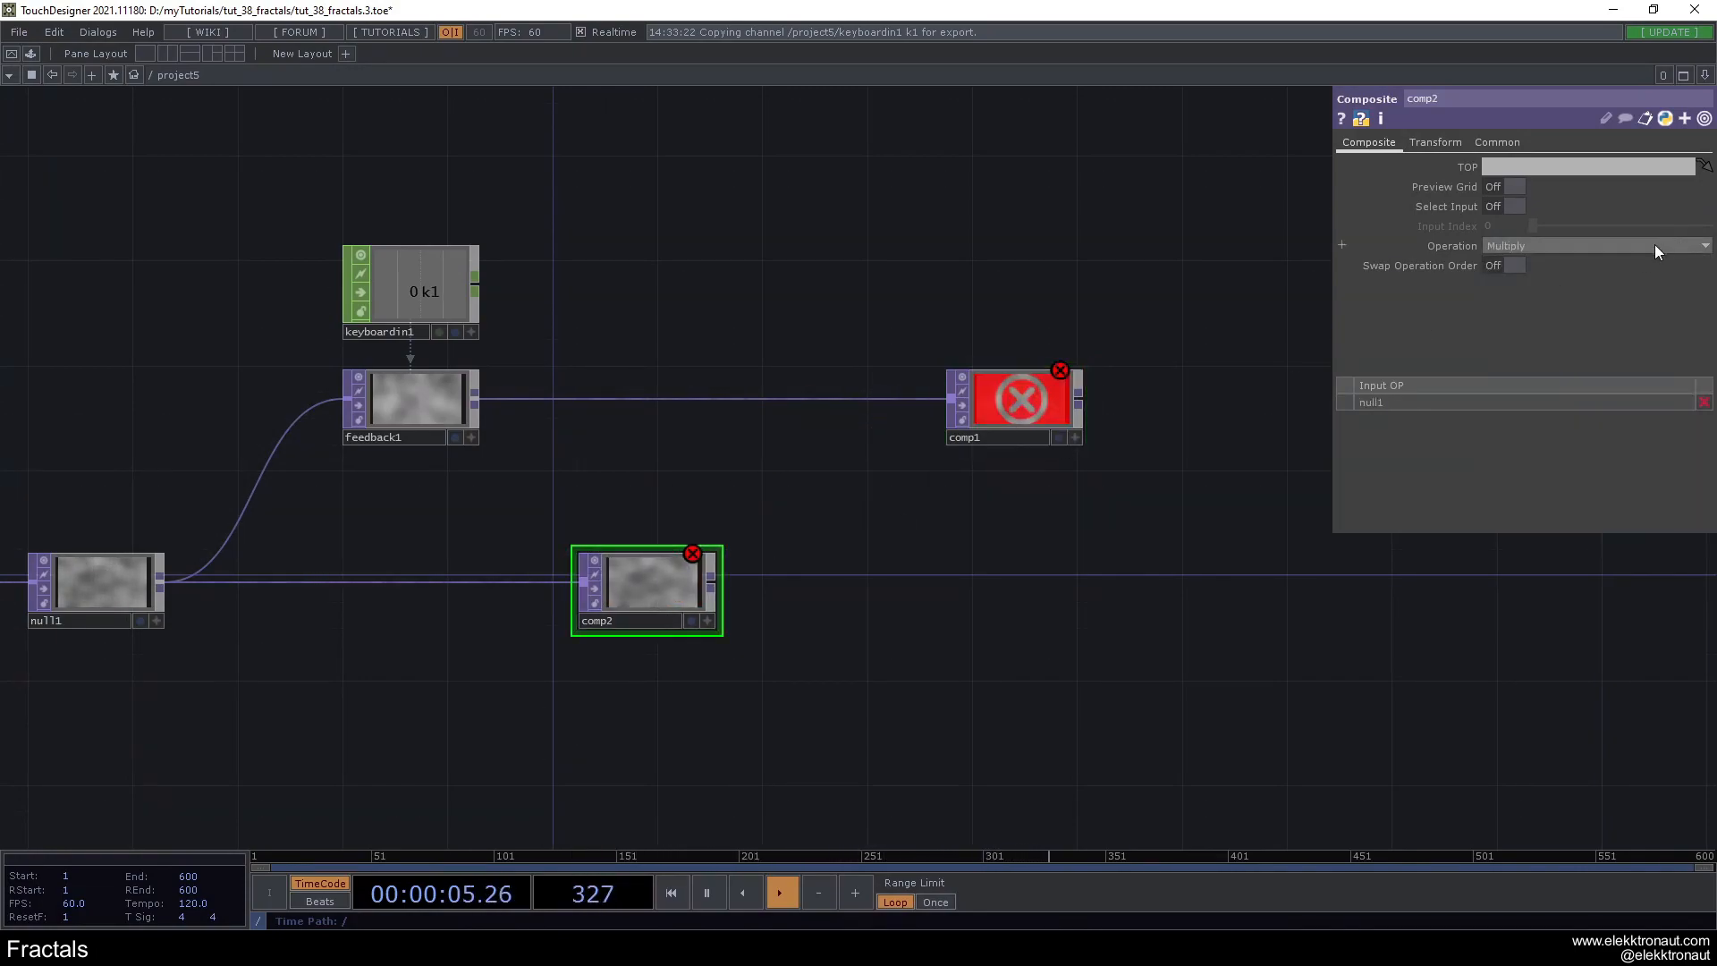
{"action": "left_click", "coordinate": [1632, 247]}
{"action": "left_click", "coordinate": [1626, 403]}
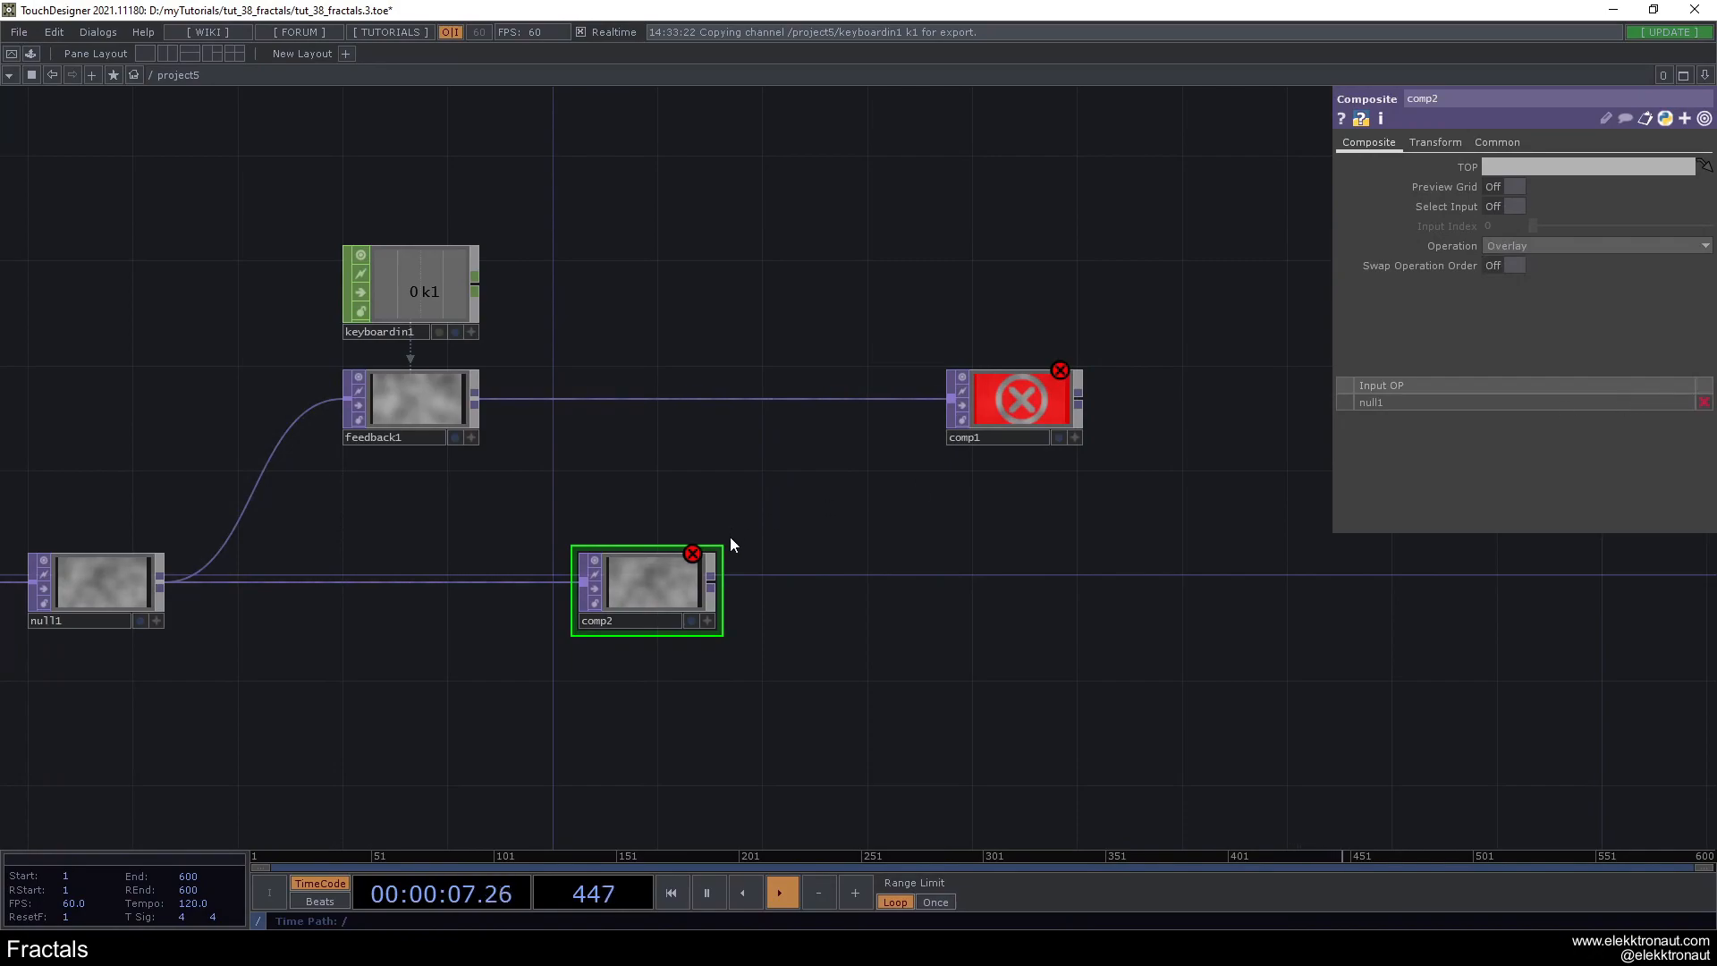
- Wire feedback1 into comp2 and comp2 into comp1, then make comp2 the first input of comp1
{"action": "left_click_drag", "start_coordinate": [683, 582], "coordinate": [736, 580]}
{"action": "left_click_drag", "start_coordinate": [486, 403], "coordinate": [619, 630]}
{"action": "left_click_drag", "start_coordinate": [767, 583], "coordinate": [949, 412]}
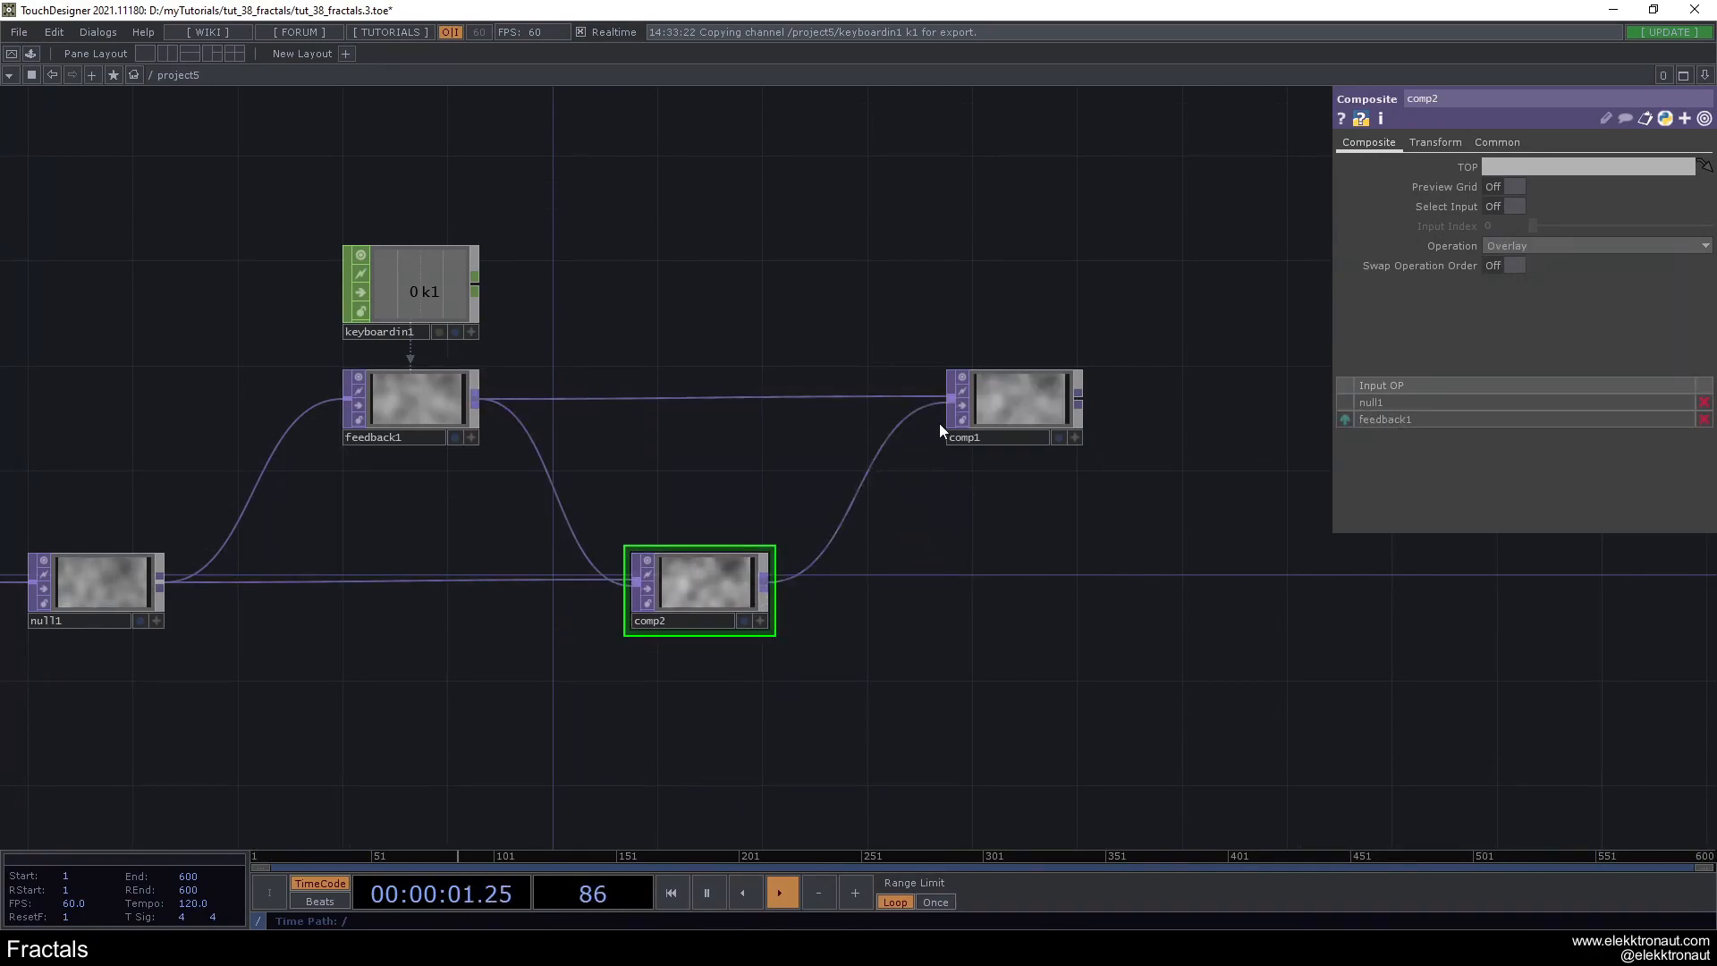
{"action": "left_click", "coordinate": [1014, 400]}
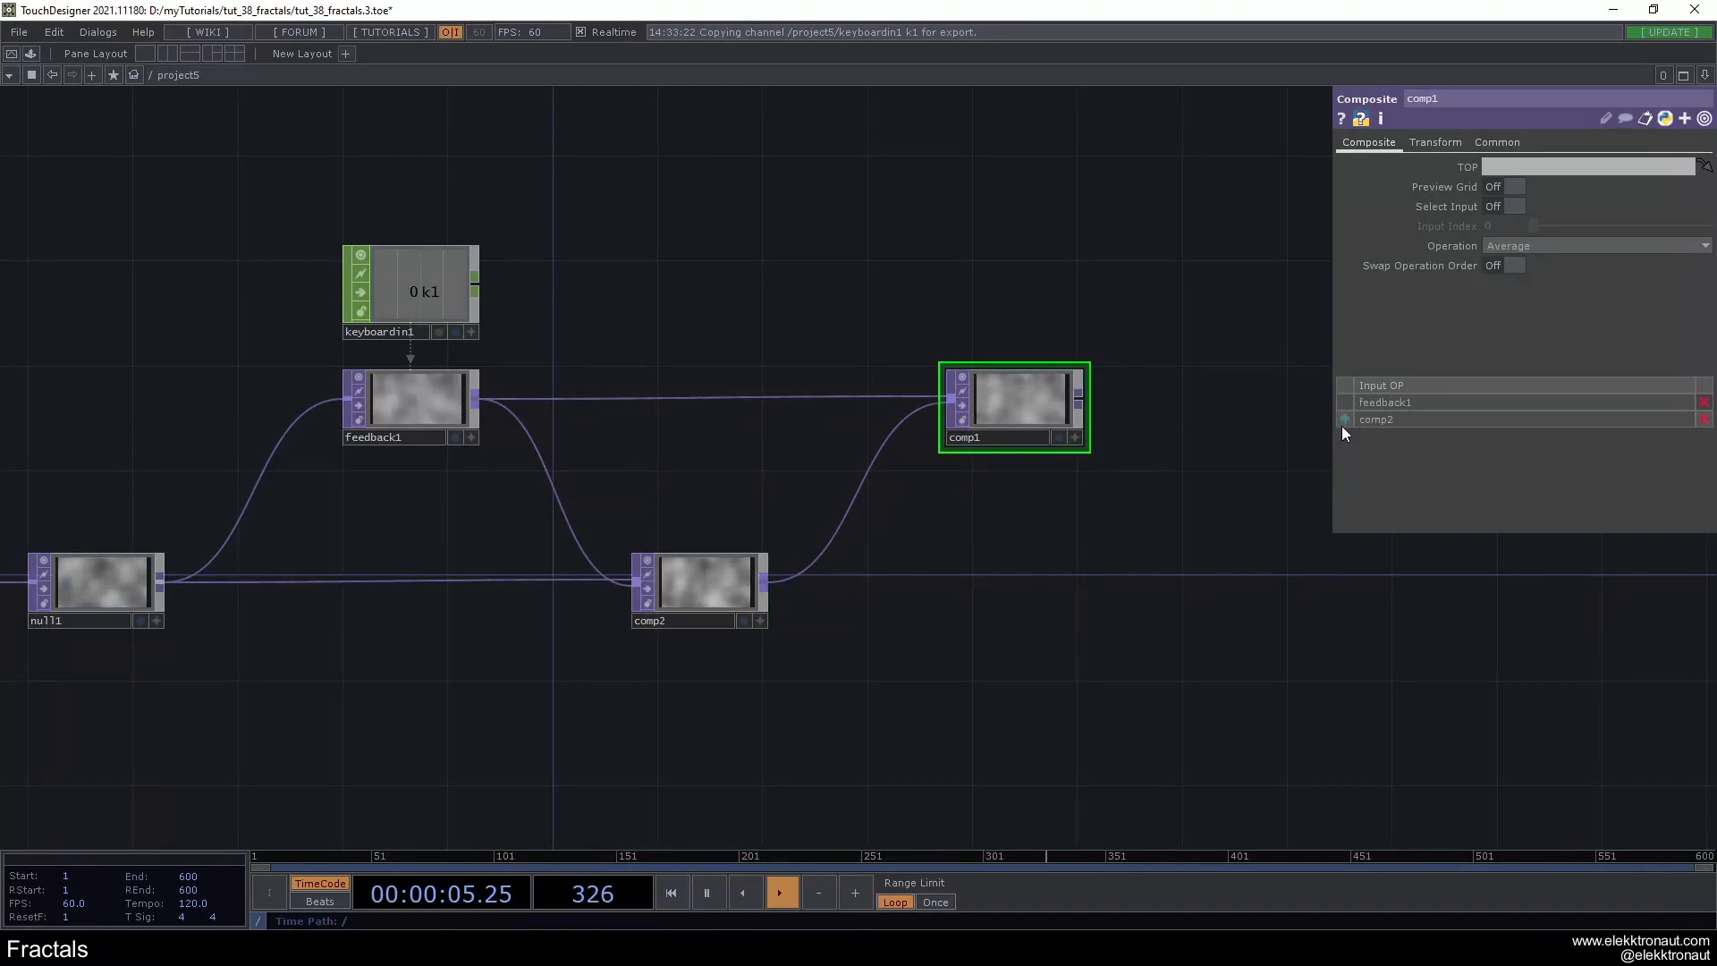
{"action": "left_click_drag", "start_coordinate": [1348, 420], "coordinate": [1348, 388]}
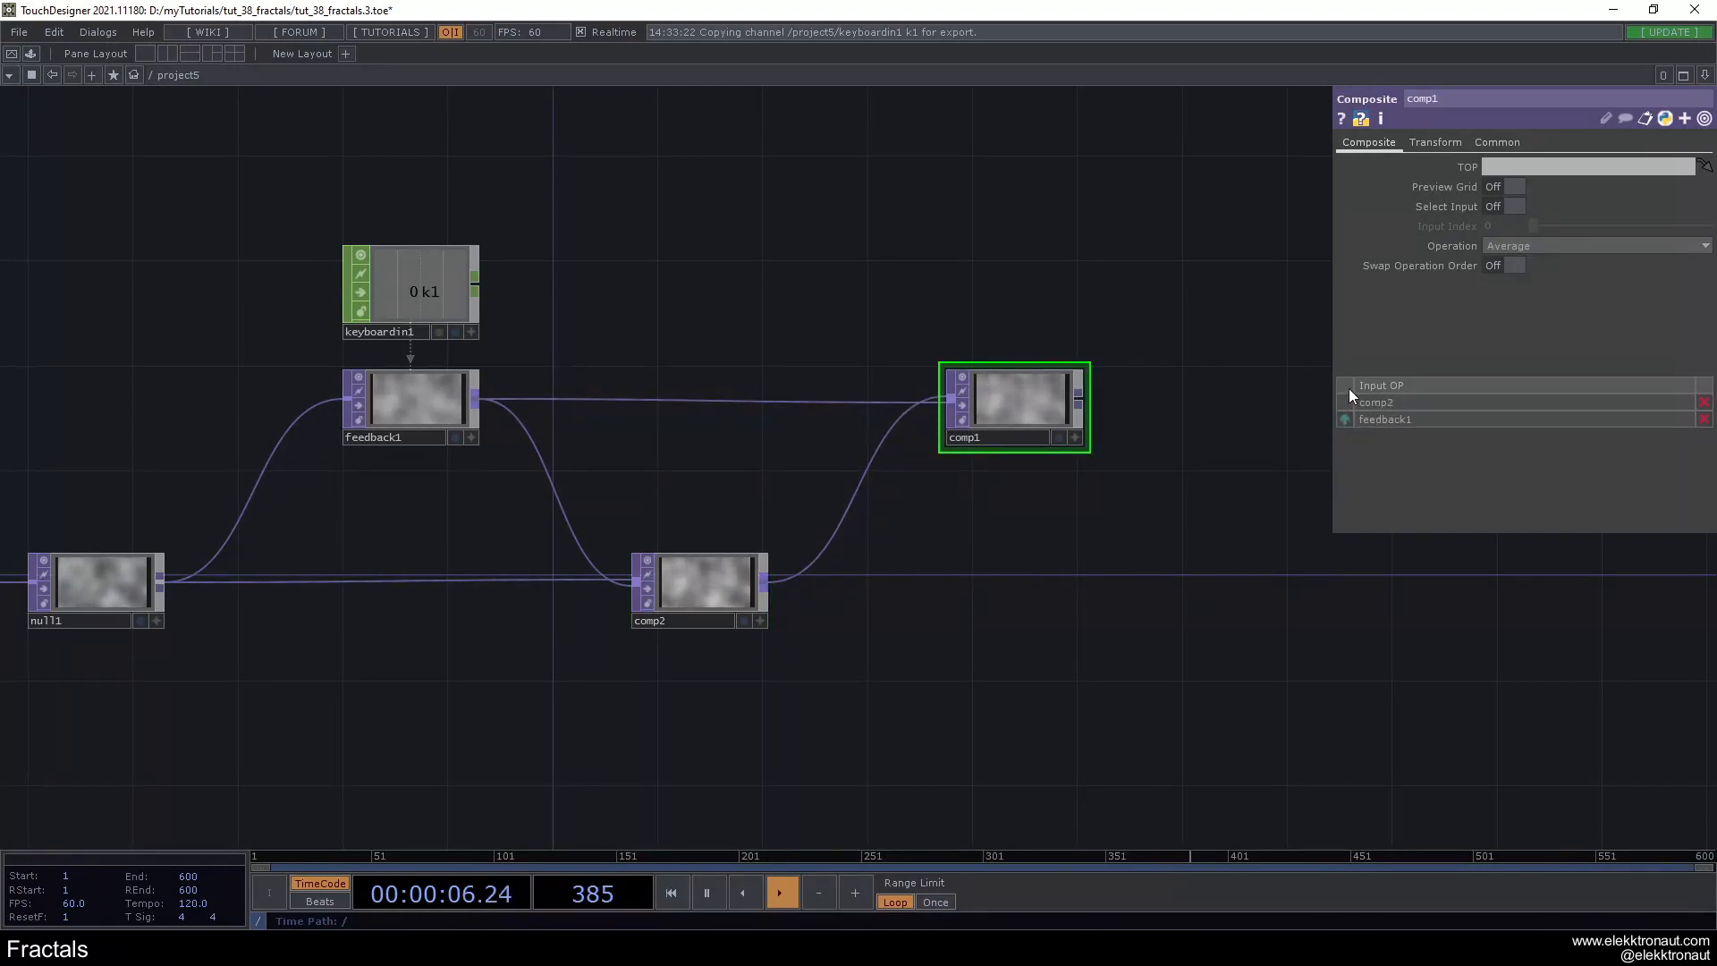
- Set the fixed layer of comp1 to Input 2 and keep its pre-fit overlay at Fill
{"action": "left_click", "coordinate": [1435, 144]}
{"action": "left_click", "coordinate": [1520, 166]}
{"action": "left_click", "coordinate": [1525, 182]}
{"action": "left_click", "coordinate": [1527, 170]}
{"action": "left_click", "coordinate": [1509, 201]}
{"action": "left_click", "coordinate": [1509, 170]}
{"action": "left_click", "coordinate": [1456, 170]}
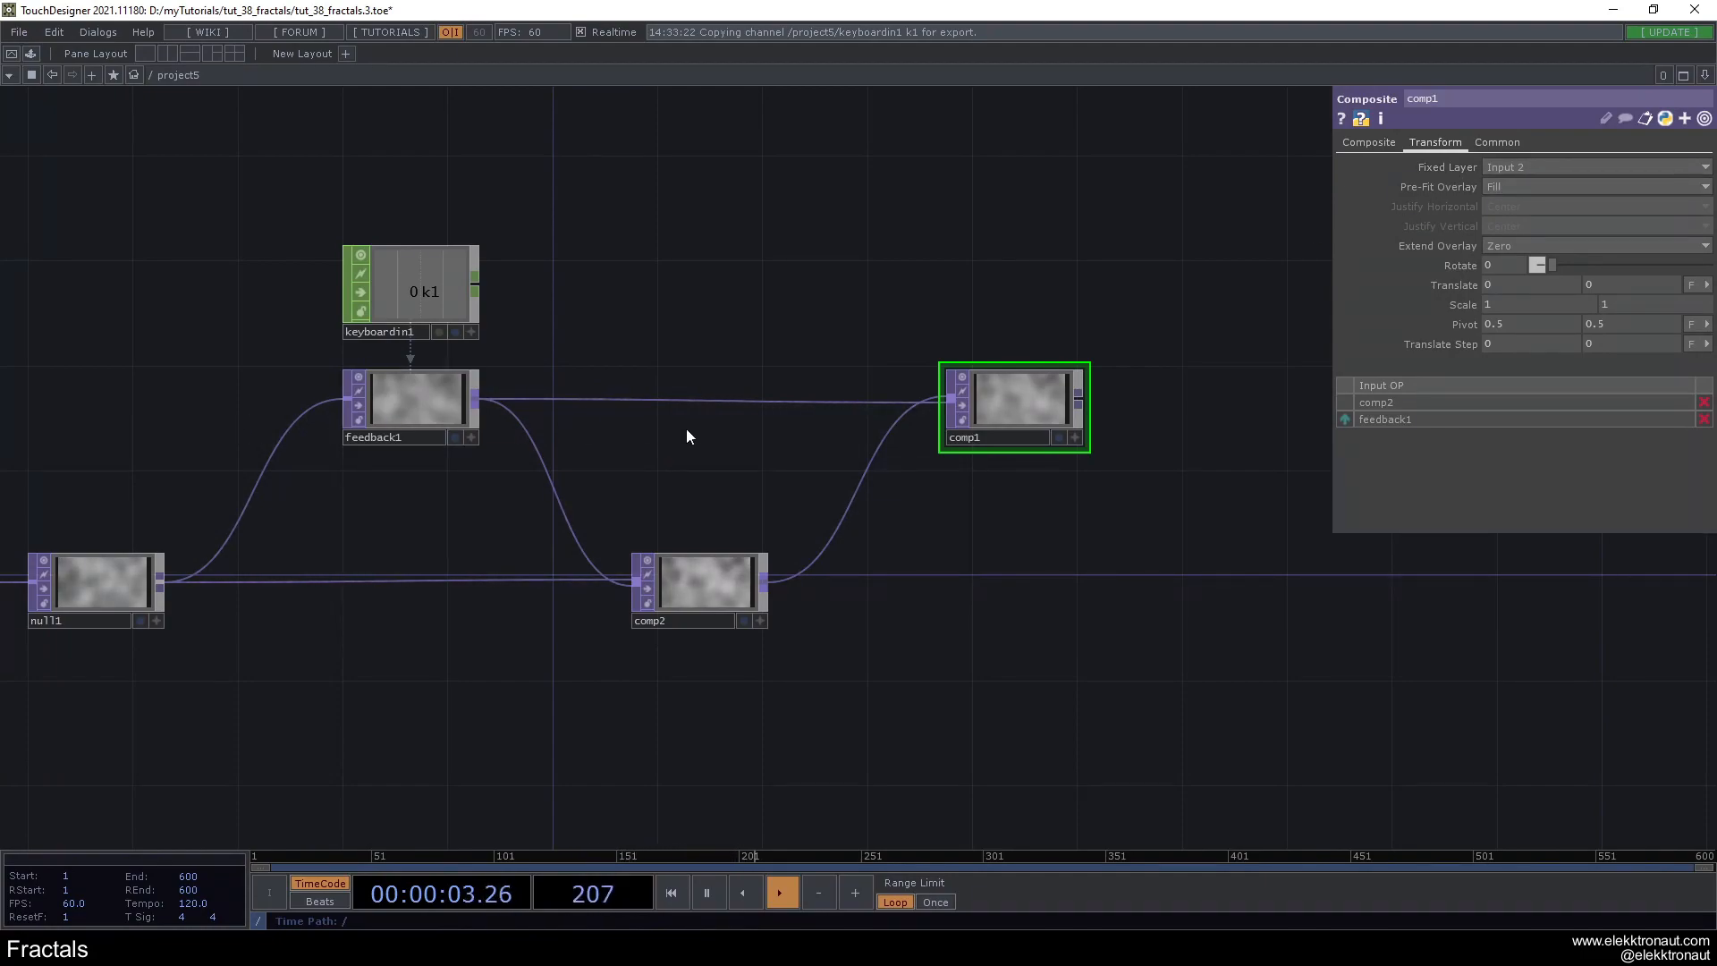
{"action": "scroll", "coordinate": [452, 416], "scroll_direction": "up", "scroll_amount": 2}
{"action": "left_click", "coordinate": [426, 422]}
{"action": "scroll", "coordinate": [447, 414], "scroll_direction": "down", "scroll_amount": 3}
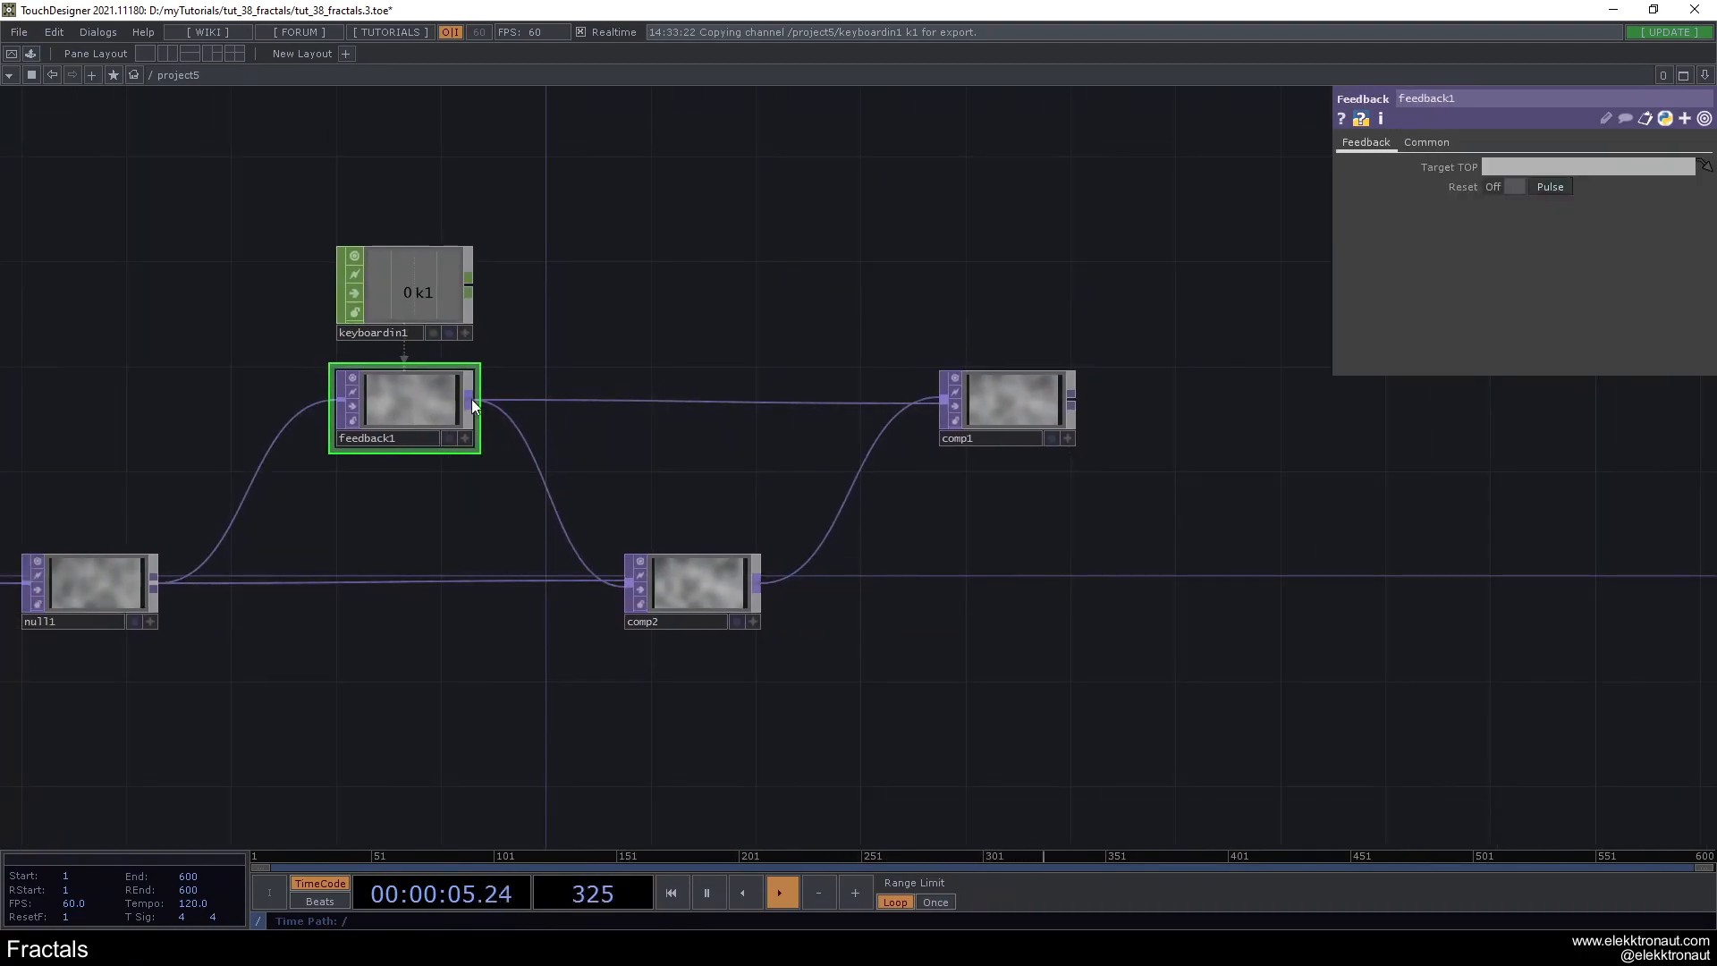
{"action": "left_click", "coordinate": [1005, 406]}
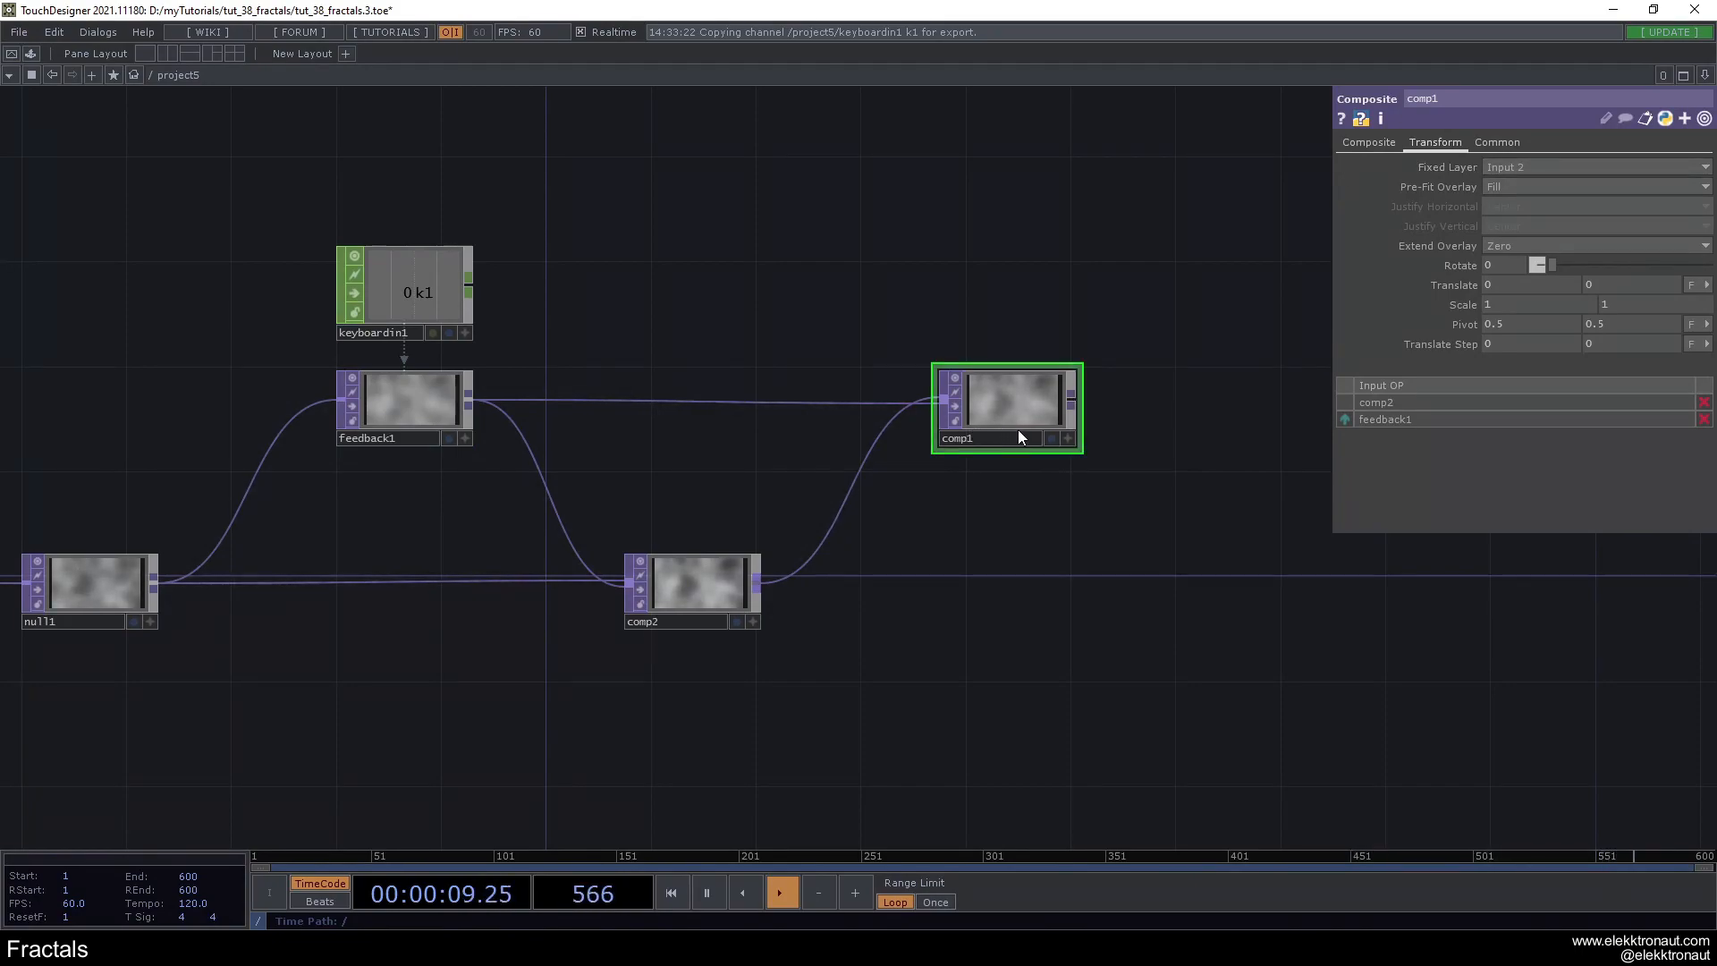
{"action": "scroll", "coordinate": [1010, 431], "scroll_direction": "up", "scroll_amount": 2}
{"action": "scroll", "coordinate": [1006, 553], "scroll_direction": "down", "scroll_amount": 3}
- Add a Null TOP named bg after comp1 and display it as the network background
{"action": "left_click_drag", "start_coordinate": [844, 554], "coordinate": [513, 567]}
{"action": "left_click_drag", "start_coordinate": [720, 481], "coordinate": [1236, 481]}
{"action": "left_click", "coordinate": [1235, 483]}
{"action": "left_click", "coordinate": [1216, 508]}
{"action": "type", "text": "bg"}
{"action": "key", "text": "Return"}
{"action": "left_click", "coordinate": [1264, 509]}
{"action": "left_click_drag", "start_coordinate": [1254, 511], "coordinate": [1329, 511]}
- Insert an RGB Key TOP between comp1 and bg
{"action": "right_click", "coordinate": [1091, 481]}
{"action": "left_click", "coordinate": [1114, 465]}
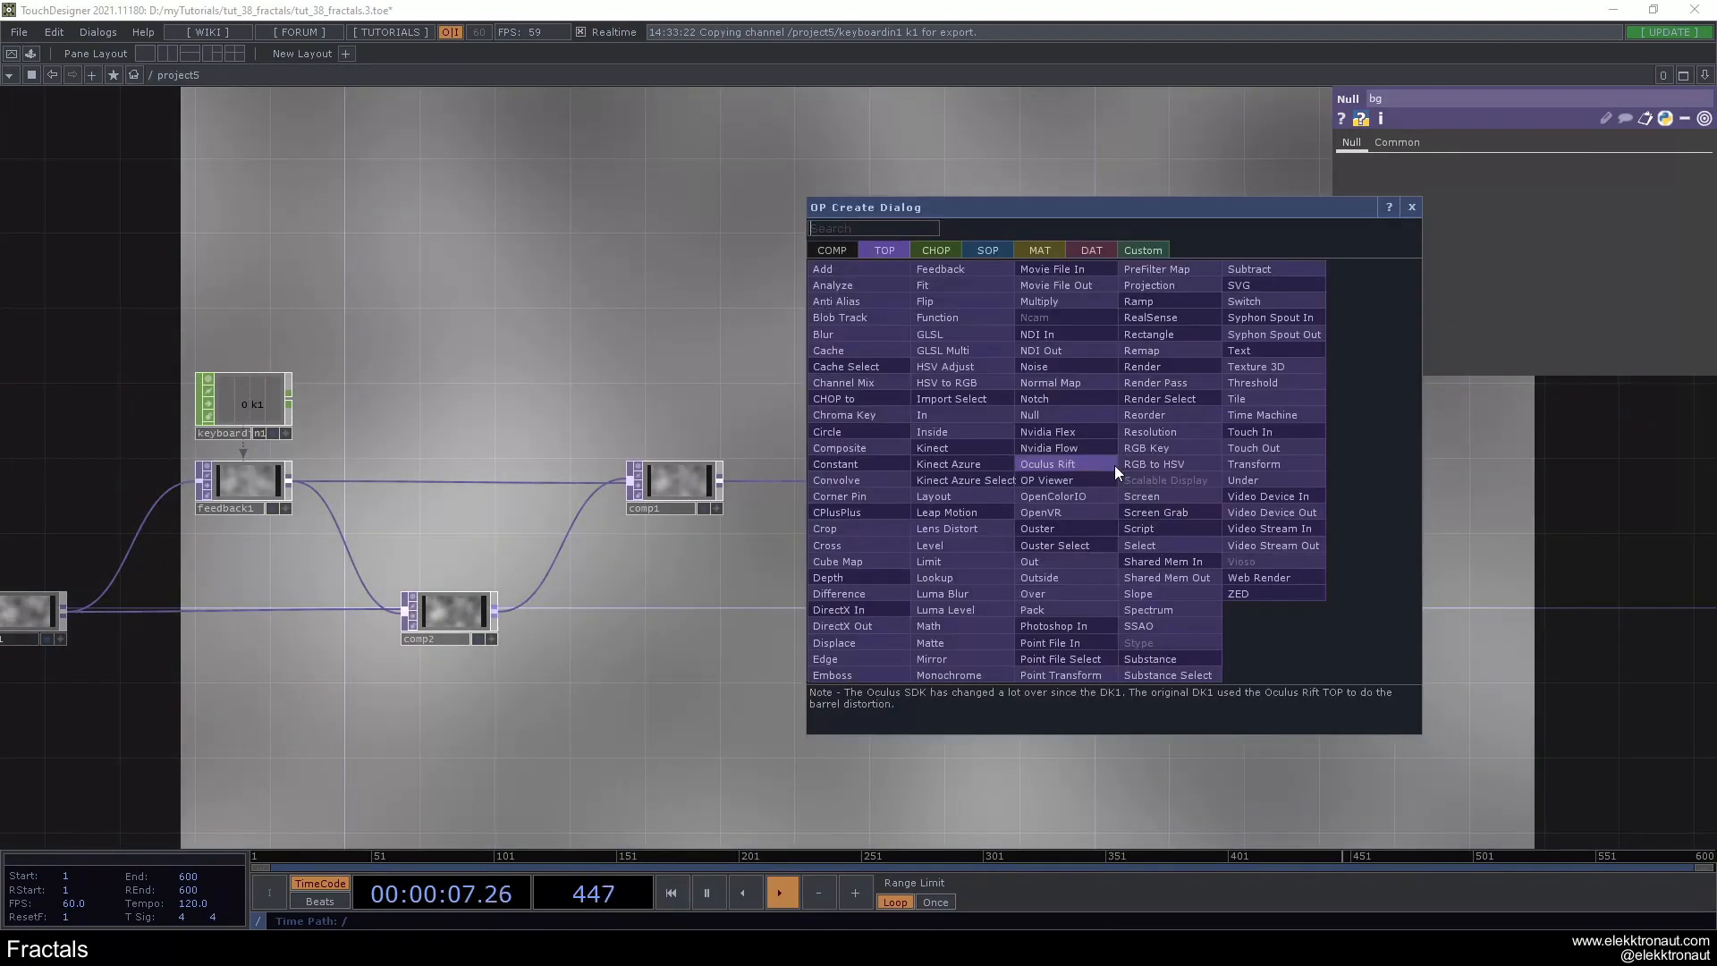
{"action": "left_click", "coordinate": [1183, 447]}
{"action": "left_click", "coordinate": [1177, 493]}
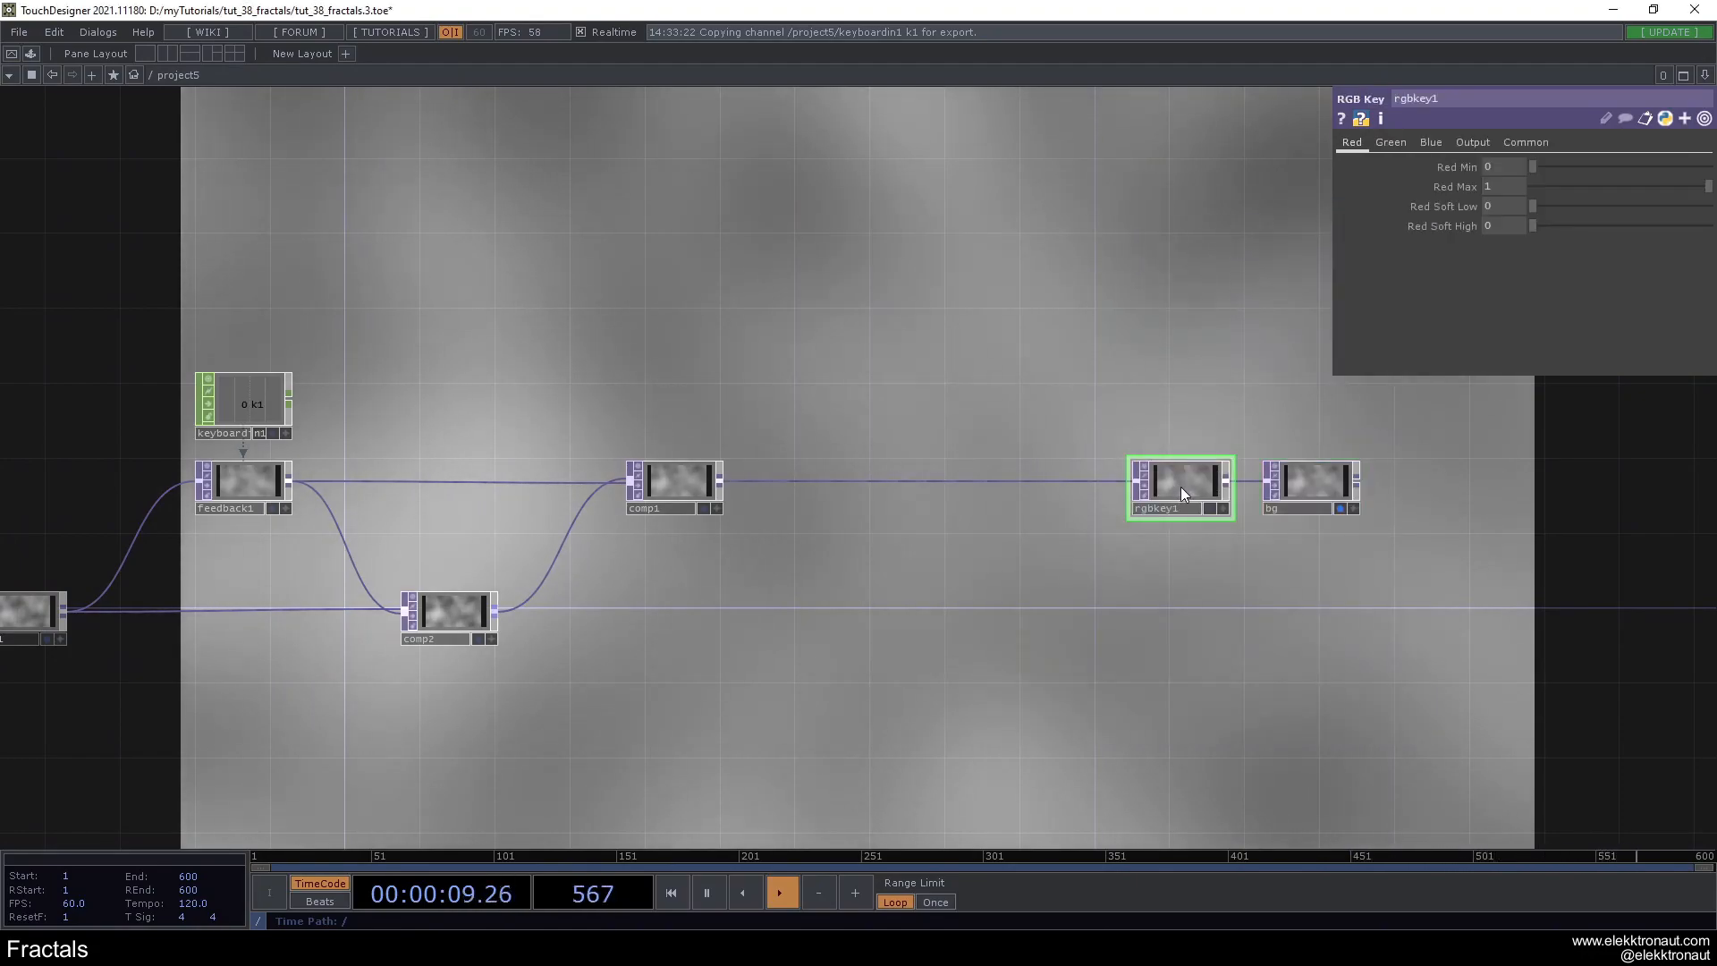
{"action": "right_click_drag", "start_coordinate": [1362, 453], "coordinate": [1204, 497]}
{"action": "left_click_drag", "start_coordinate": [1189, 486], "coordinate": [1245, 486]}
- Set the transform scale of comp1 to 0.6 on both axes
{"action": "left_click", "coordinate": [663, 401]}
{"action": "left_click_drag", "start_coordinate": [663, 402], "coordinate": [937, 406]}
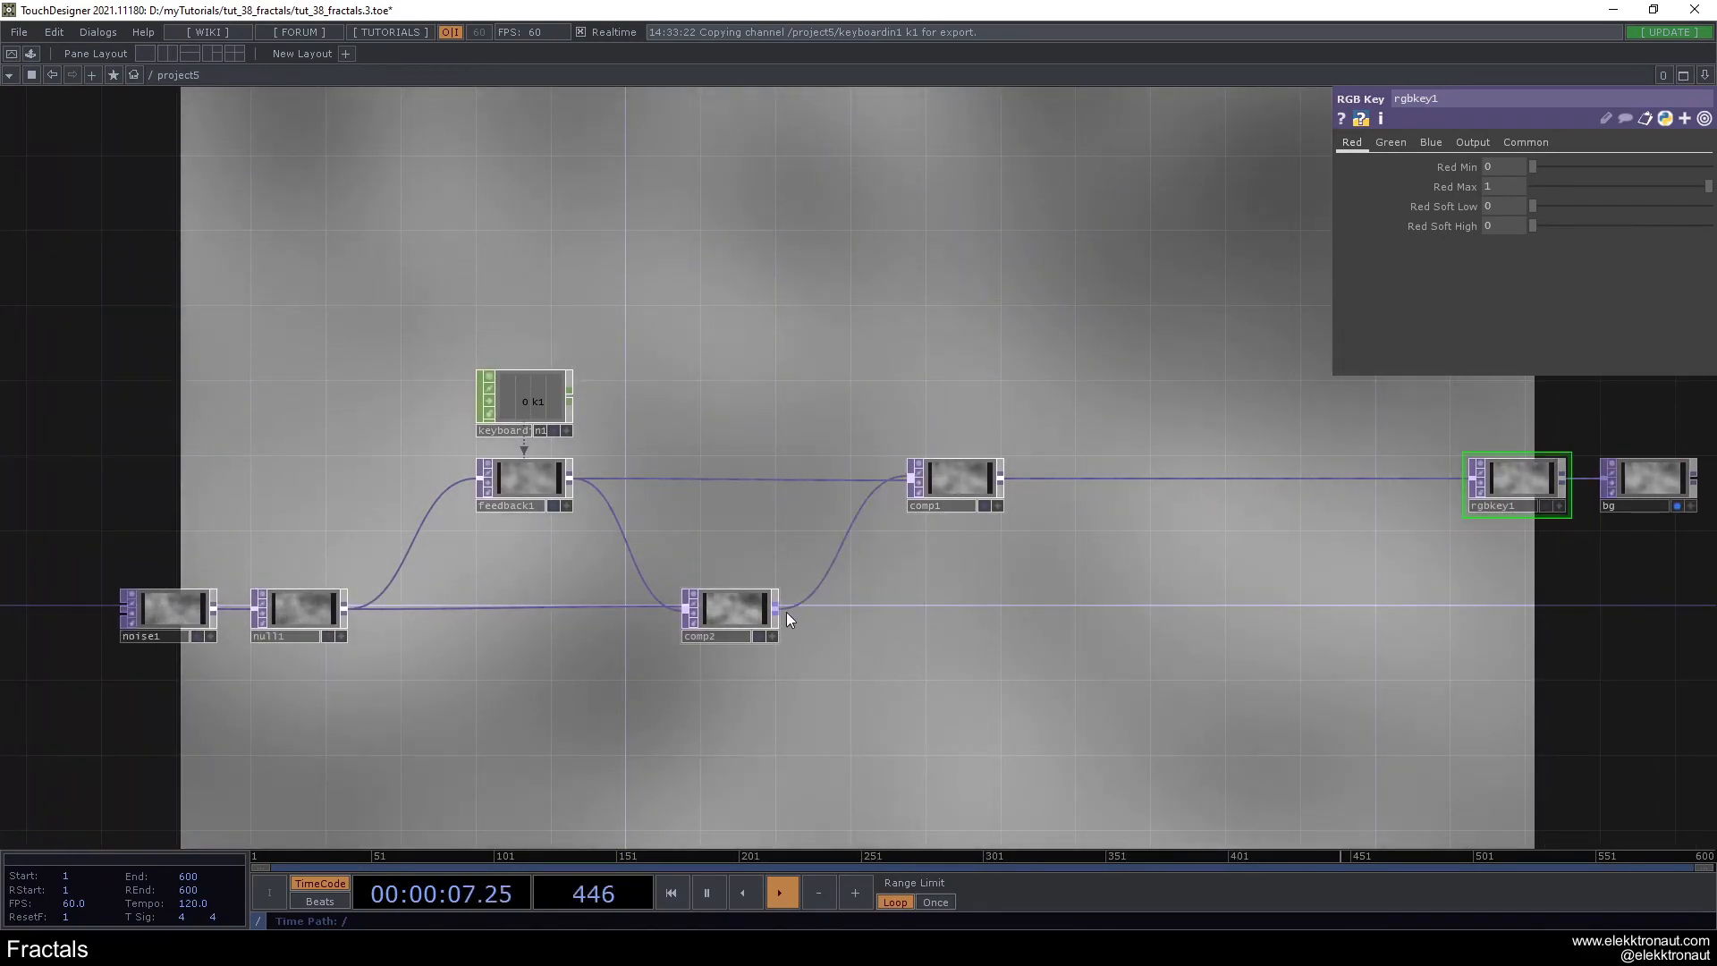
{"action": "left_click", "coordinate": [964, 495]}
{"action": "scroll", "coordinate": [937, 597], "scroll_direction": "up", "scroll_amount": 5}
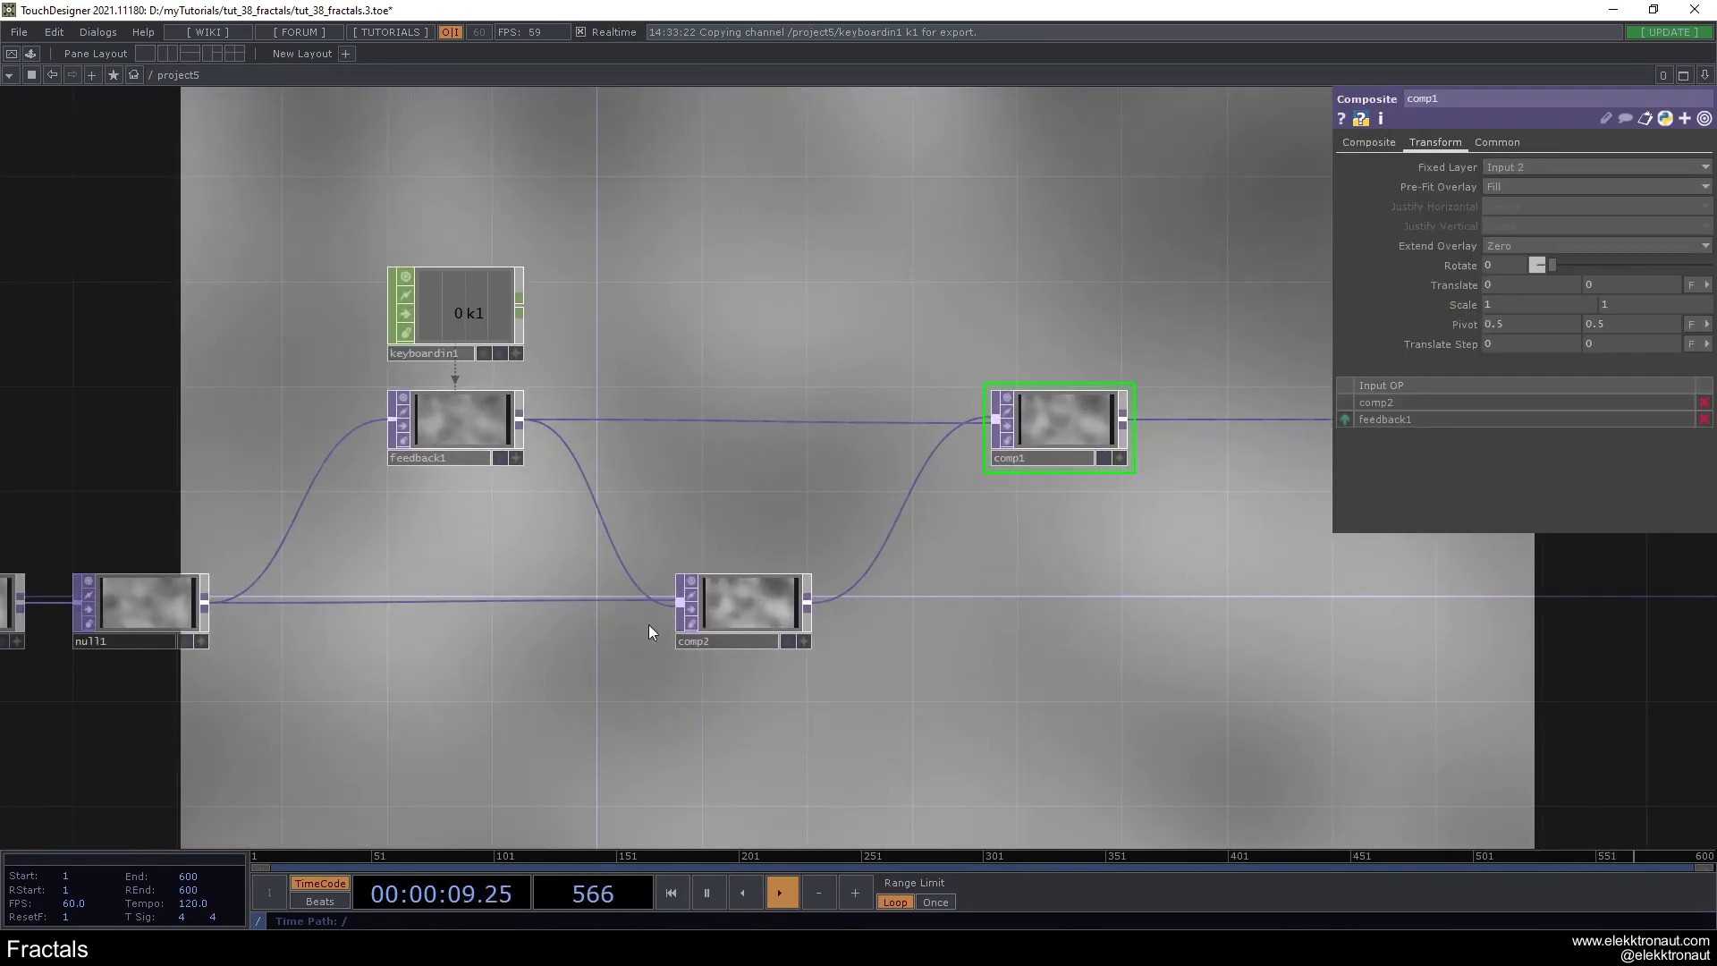
{"action": "left_click", "coordinate": [816, 586]}
{"action": "left_click", "coordinate": [1039, 409]}
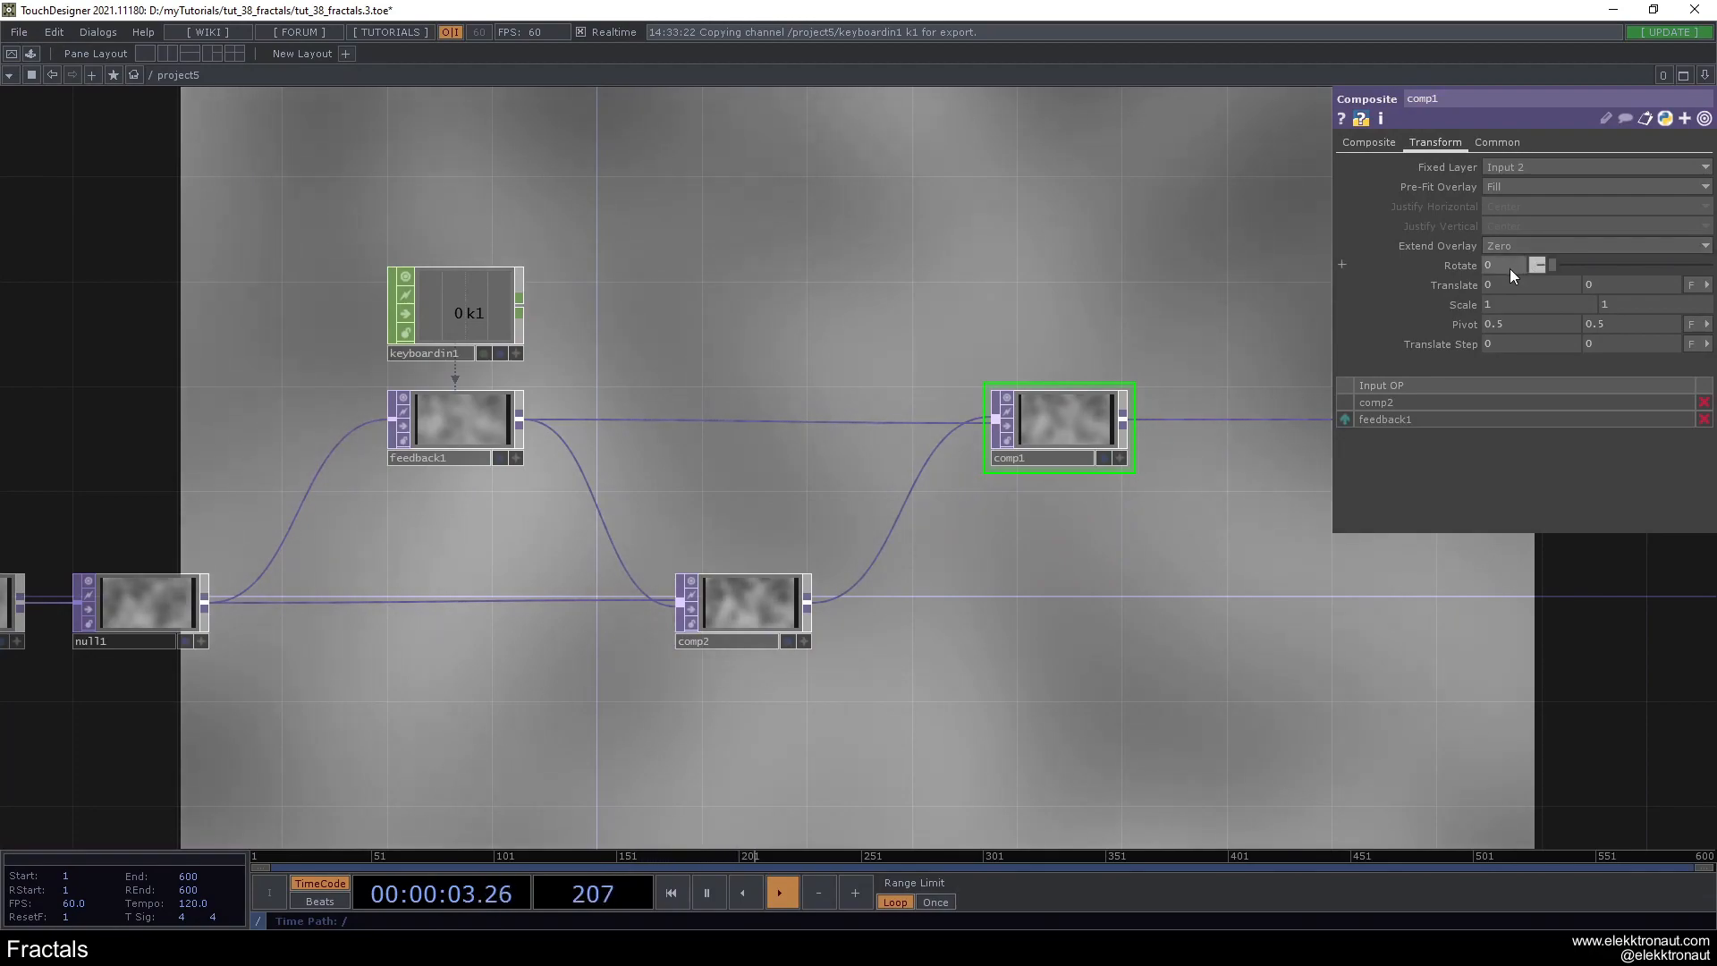
{"action": "middle_click_drag", "start_coordinate": [1457, 309], "coordinate": [1408, 286]}
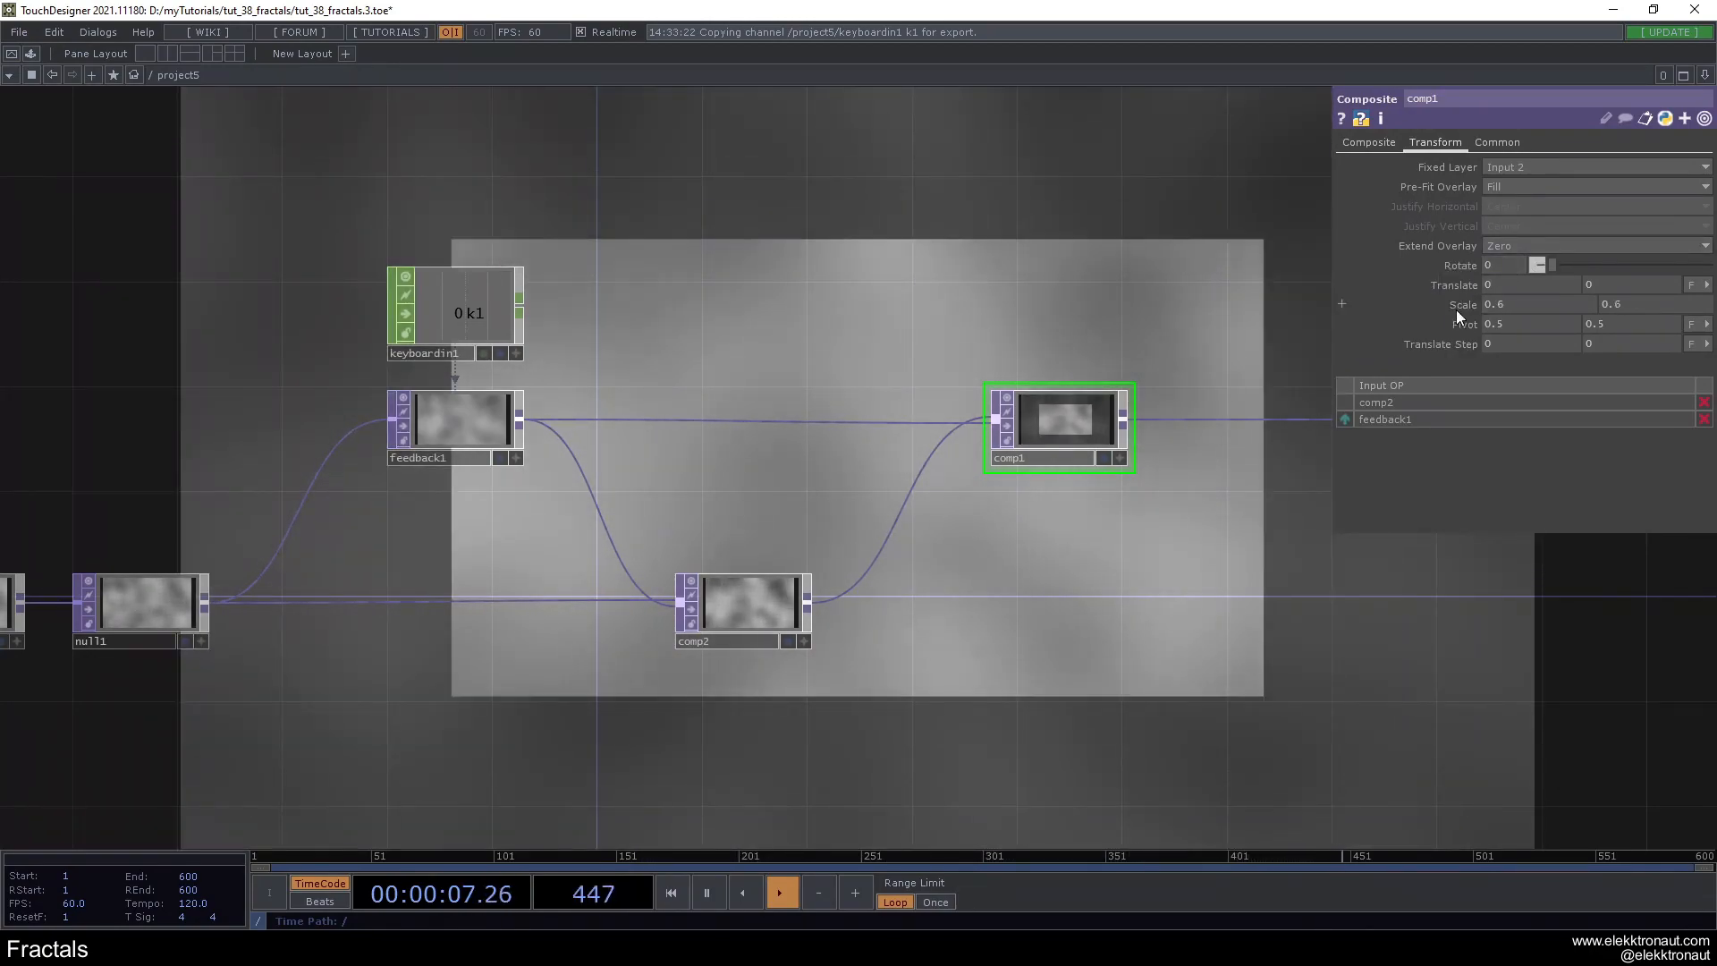
- Set comp1's Extend Overlay to Mirror and its rotation to 12
{"action": "scroll", "coordinate": [1070, 311], "scroll_direction": "down", "scroll_amount": 3}
{"action": "scroll", "coordinate": [1000, 330], "scroll_direction": "up", "scroll_amount": 3}
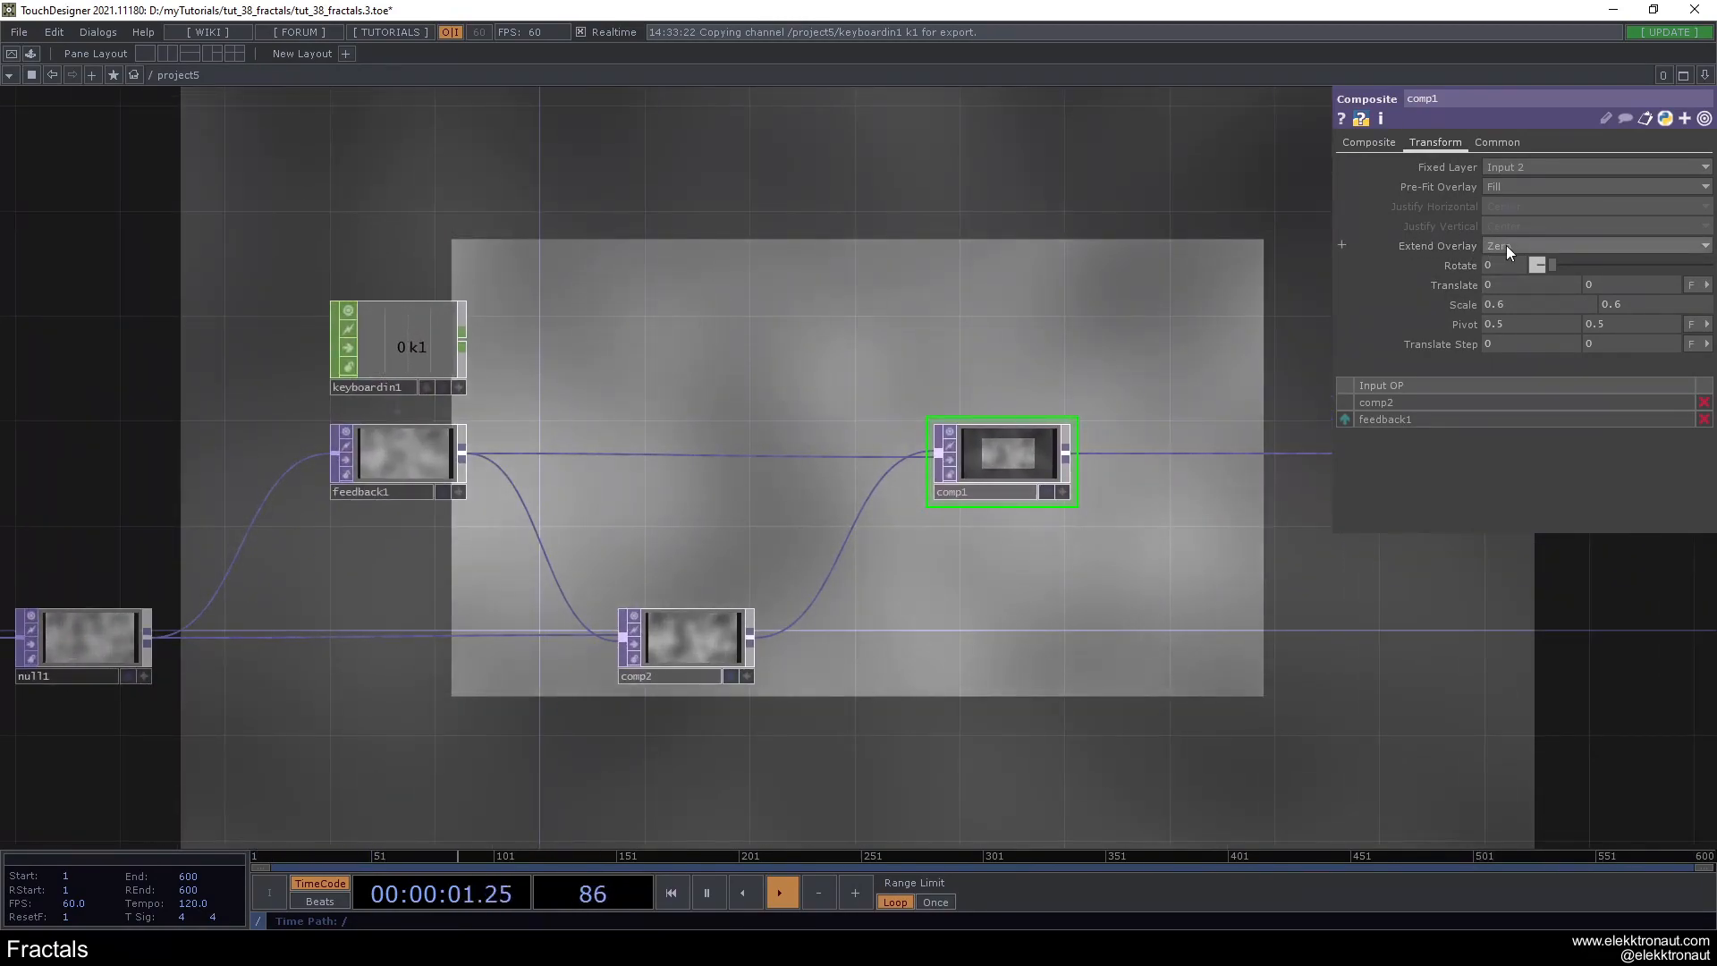
{"action": "left_click_drag", "start_coordinate": [1505, 245], "coordinate": [1516, 288]}
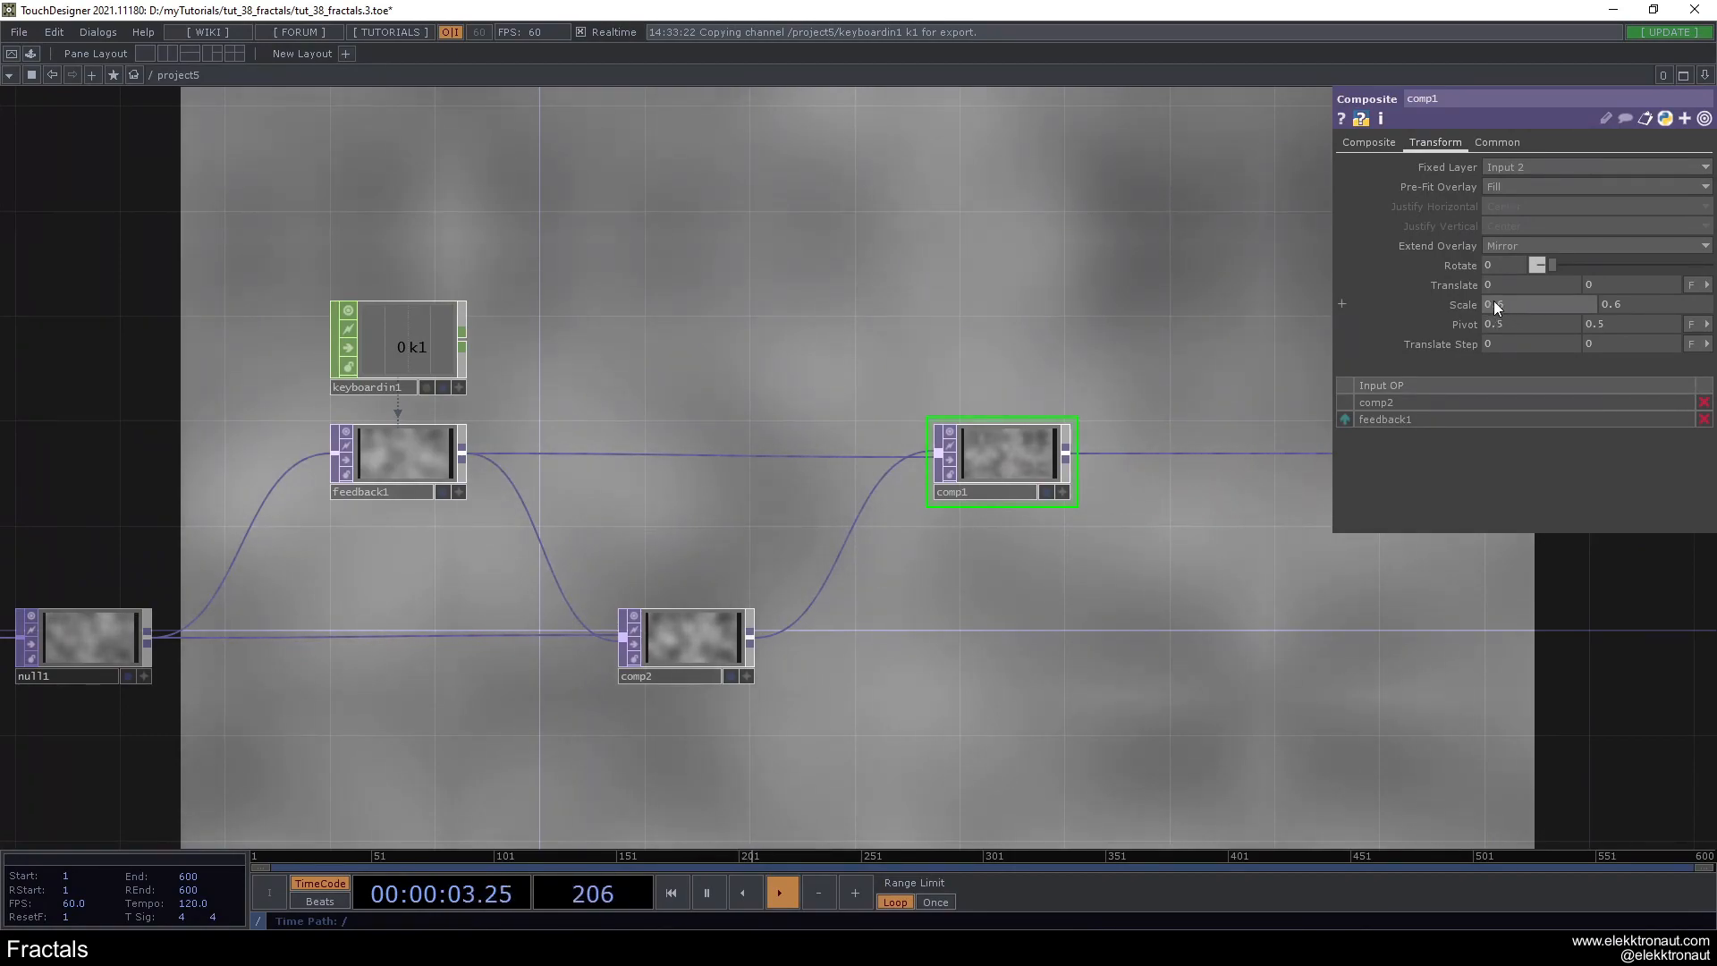
{"action": "middle_click_drag", "start_coordinate": [1494, 250], "coordinate": [1451, 261]}
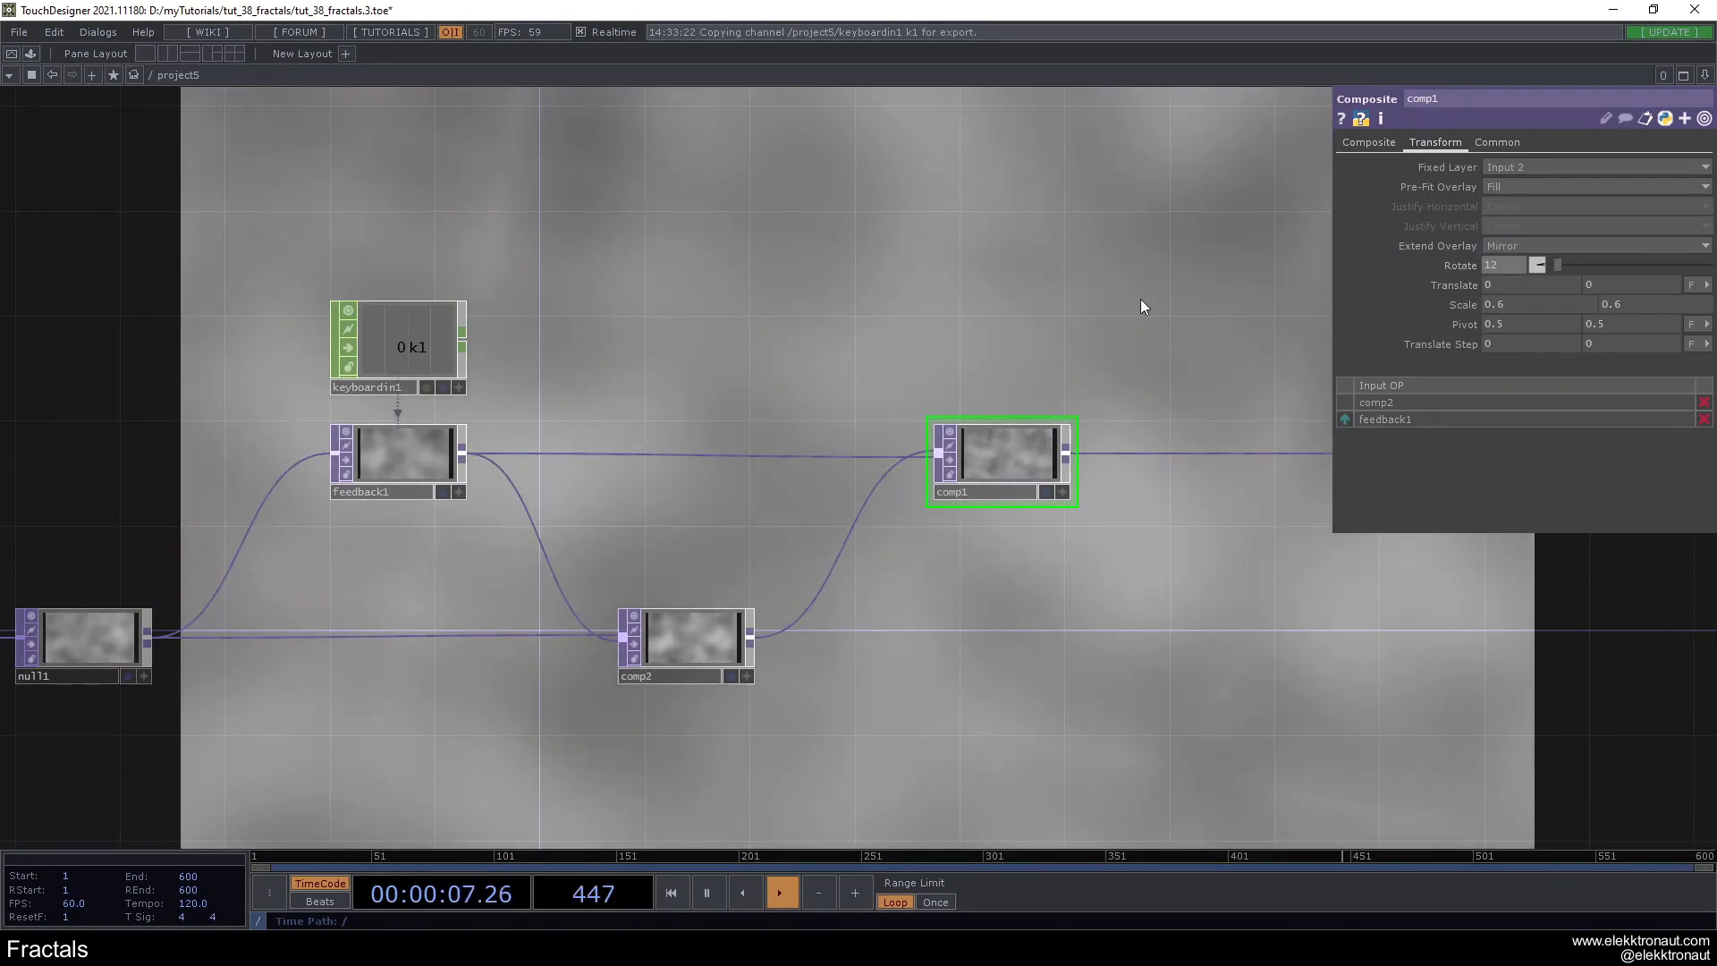
- Assign comp1 as the target TOP of feedback1 to close the feedback loop
{"action": "scroll", "coordinate": [885, 407], "scroll_direction": "down", "scroll_amount": 2}
{"action": "scroll", "coordinate": [874, 382], "scroll_direction": "up", "scroll_amount": 2}
{"action": "left_click_drag", "start_coordinate": [1073, 491], "coordinate": [484, 495]}
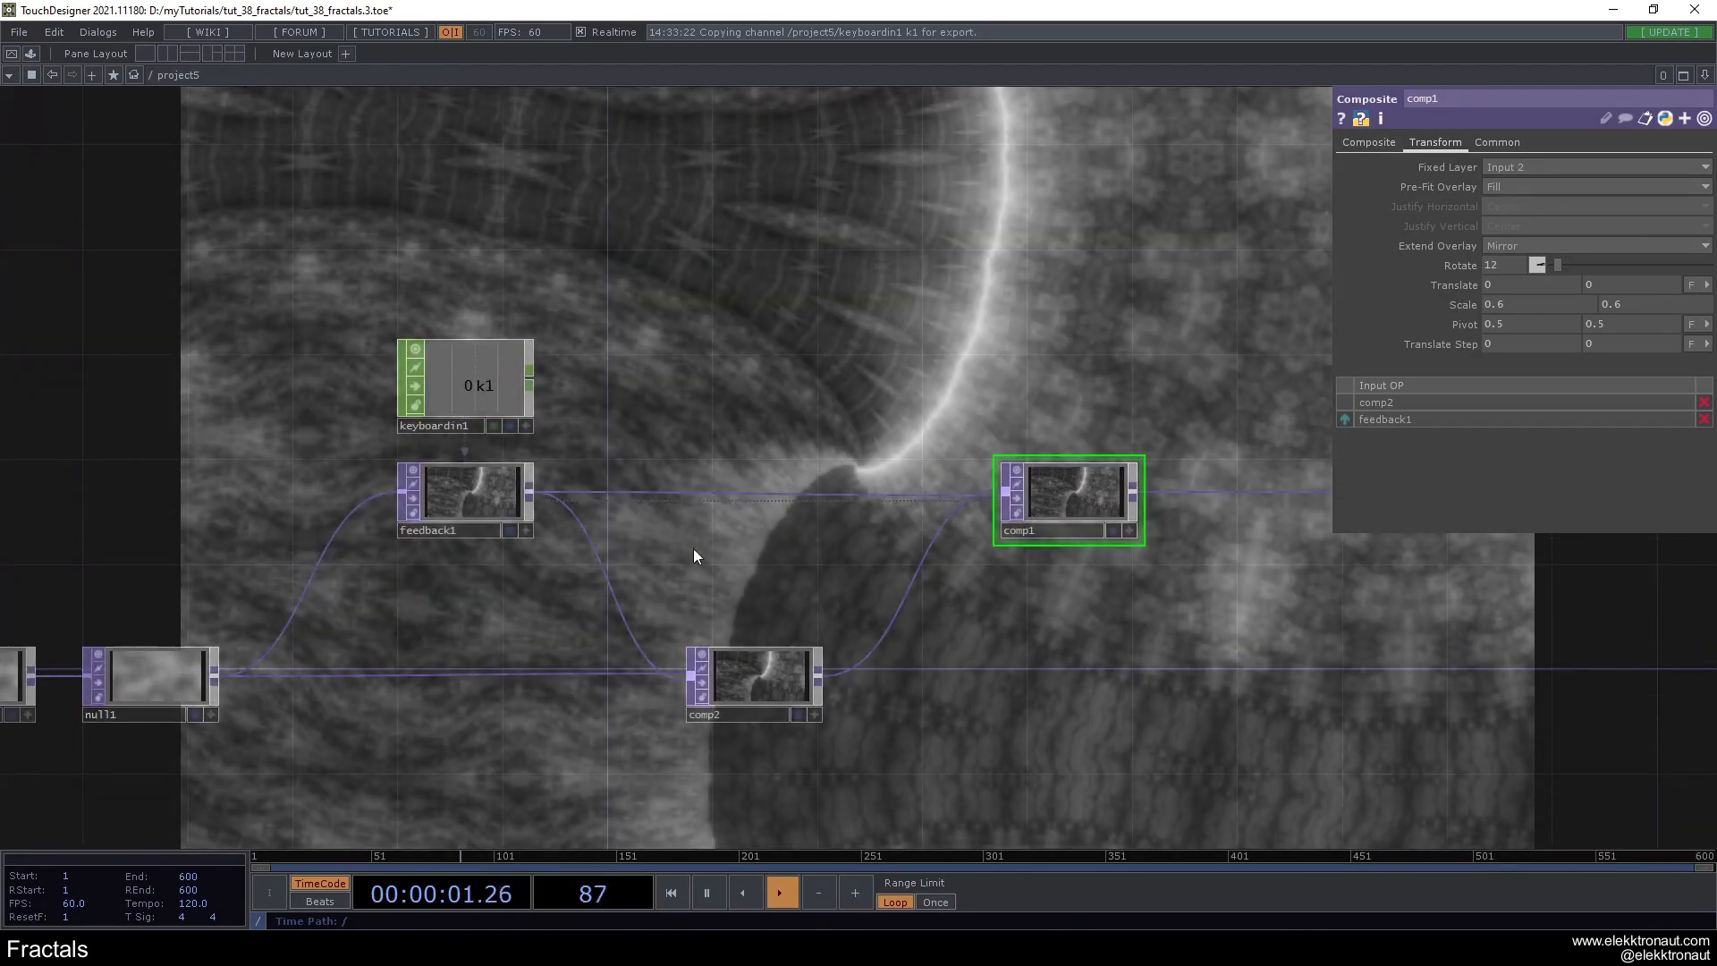
- Change comp1's rotation to 238 and its scale to 0.8 on both axes
{"action": "left_click_drag", "start_coordinate": [1082, 678], "coordinate": [994, 640]}
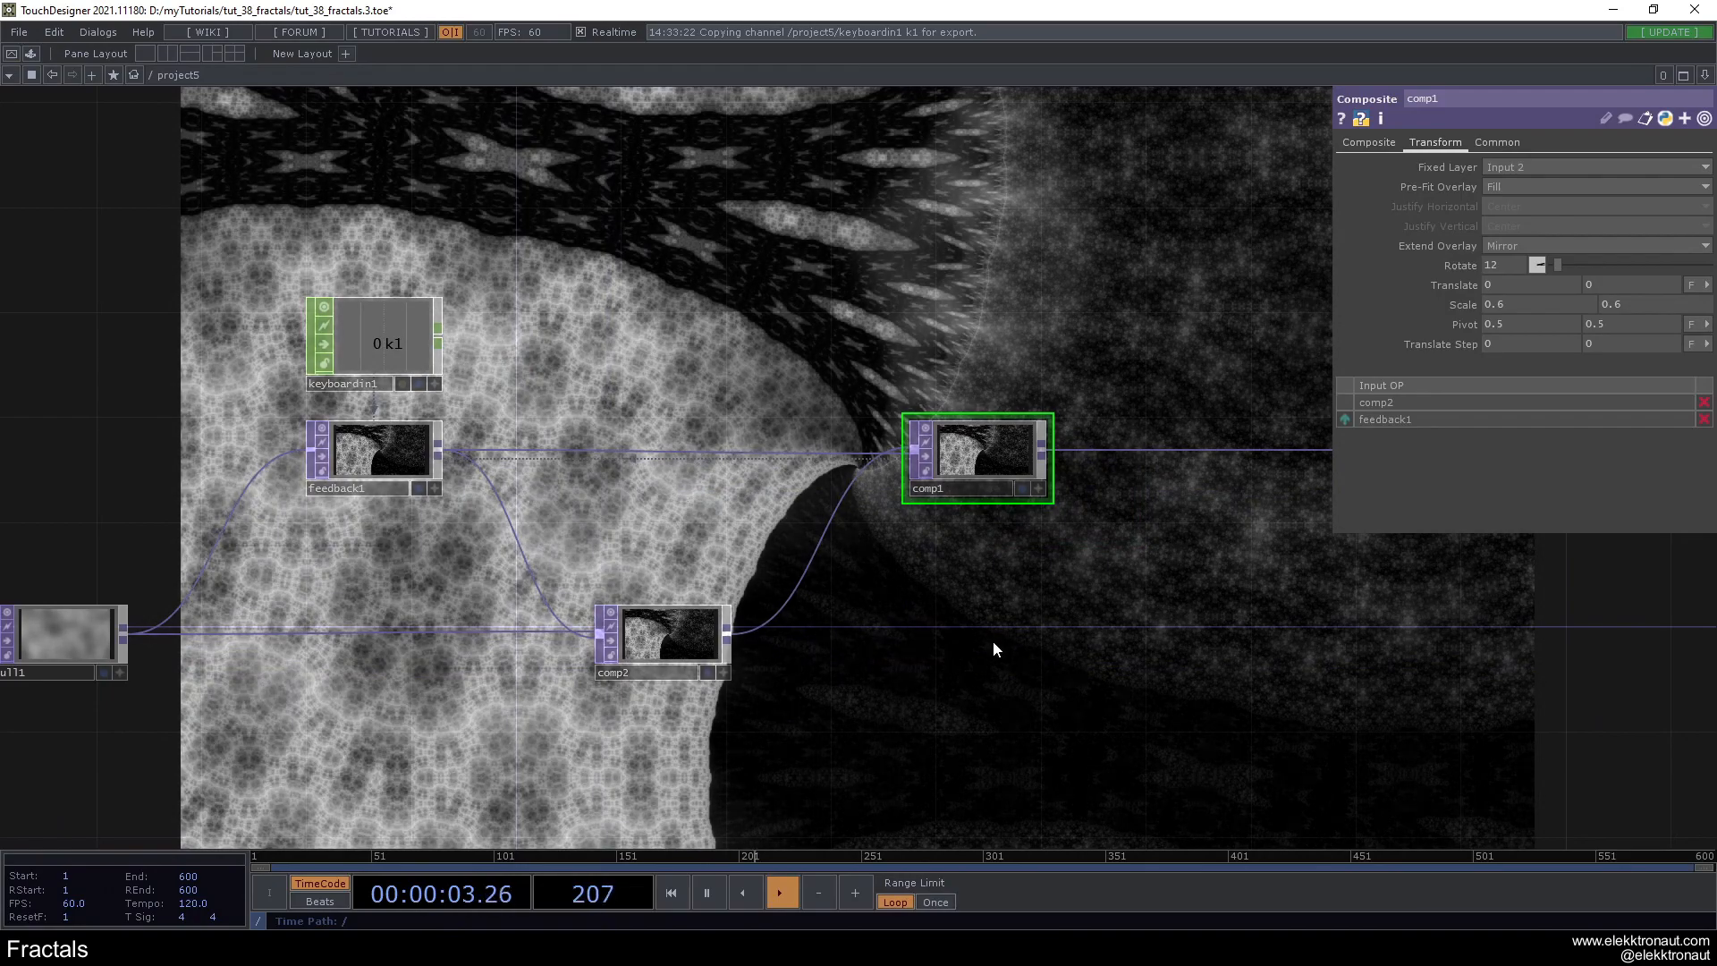
{"action": "scroll", "coordinate": [996, 636], "scroll_direction": "down", "scroll_amount": 2}
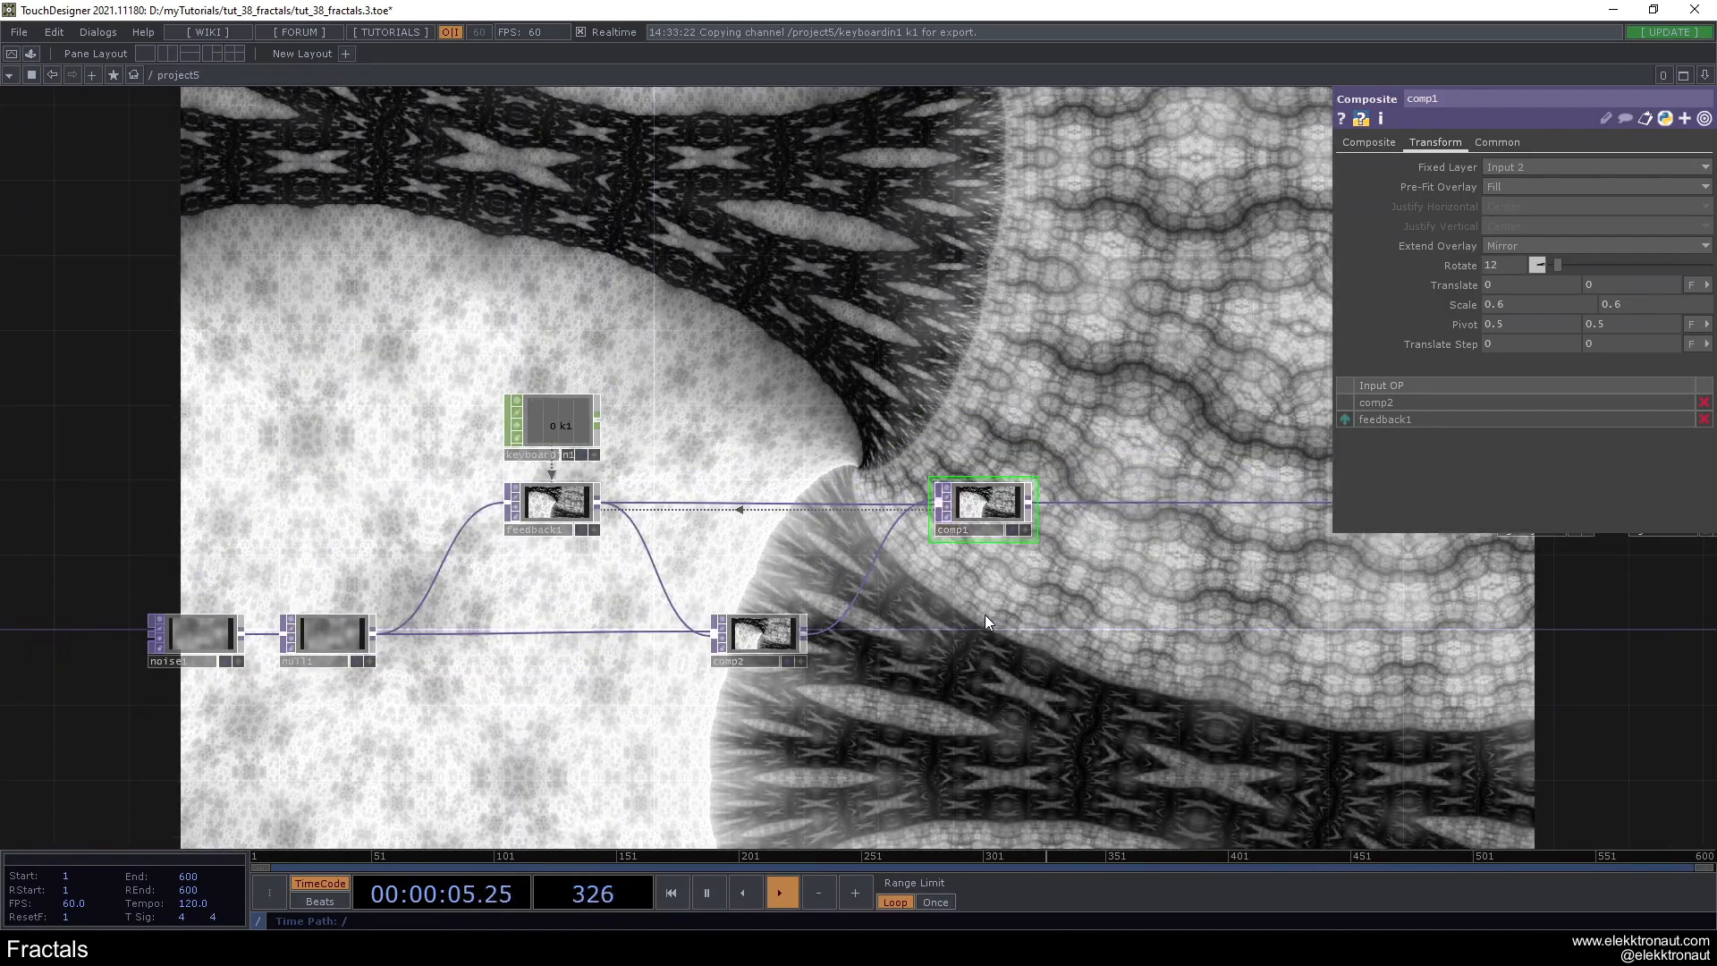
{"action": "scroll", "coordinate": [984, 615], "scroll_direction": "up", "scroll_amount": 2}
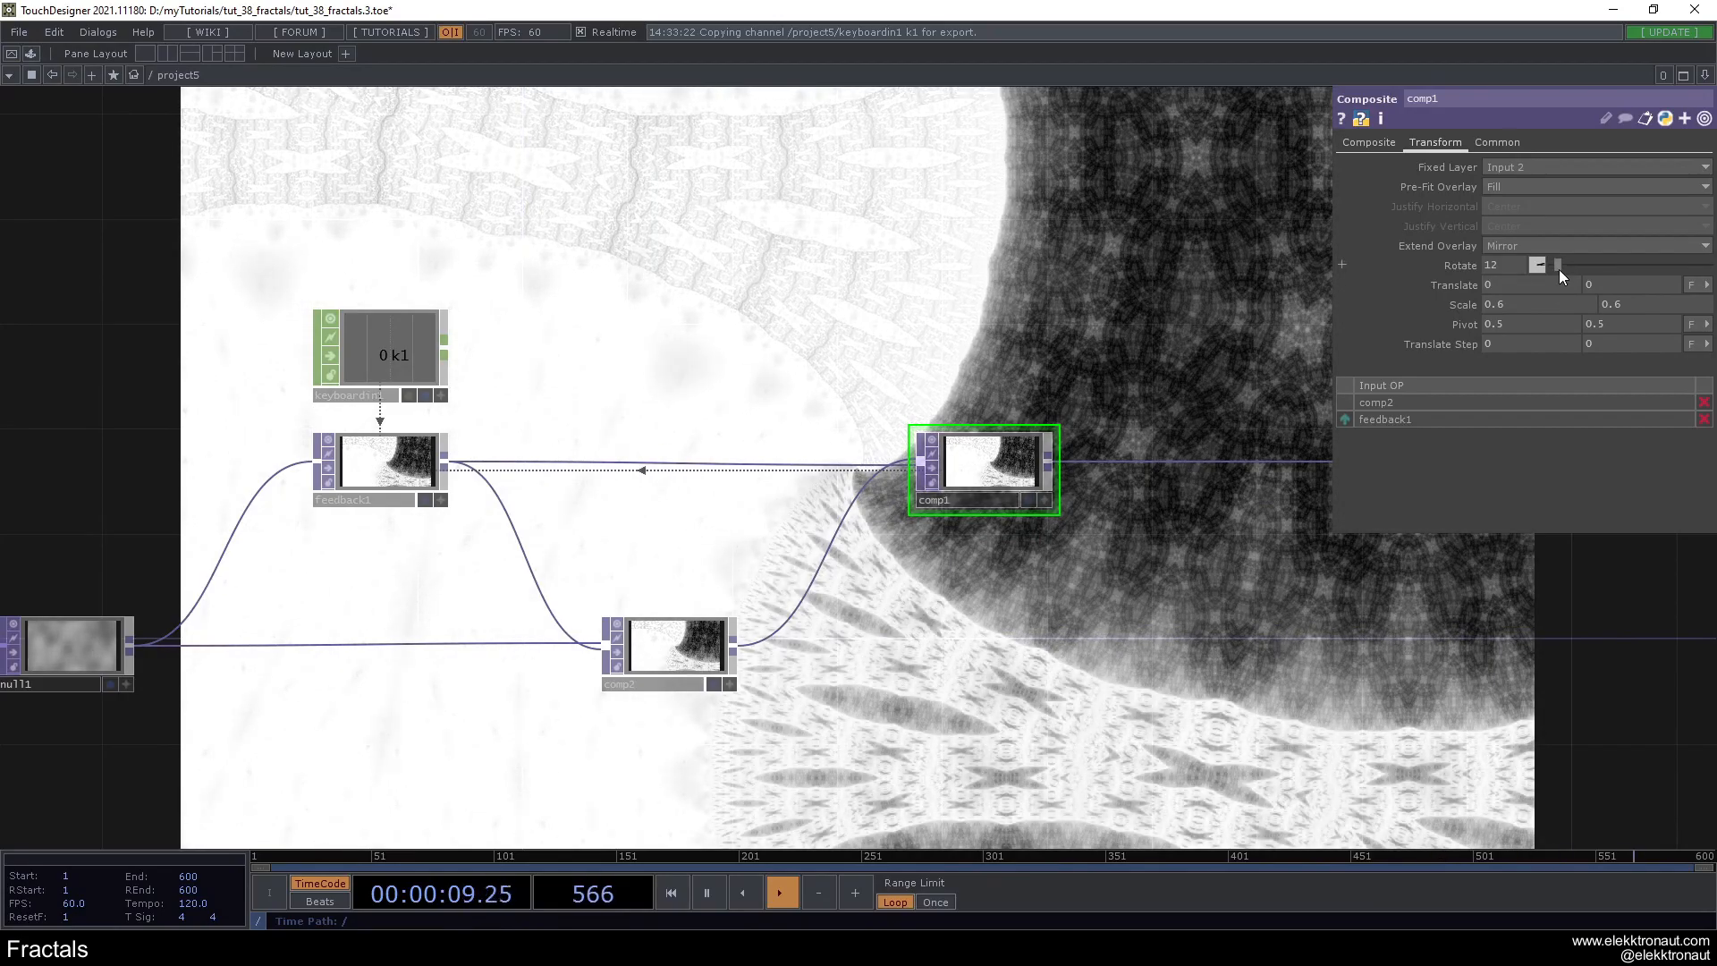
{"action": "left_click_drag", "start_coordinate": [1559, 268], "coordinate": [1655, 276]}
{"action": "mouse_move", "coordinate": [1473, 310]}
{"action": "middle_mouse_down"}
{"action": "mouse_move", "coordinate": [1473, 283]}
{"action": "mouse_move", "coordinate": [1492, 282]}
{"action": "middle_mouse_up"}
- Undo comp1's last pivot change and set its horizontal translation to 0.3
{"action": "left_click_drag", "start_coordinate": [1053, 556], "coordinate": [966, 420]}
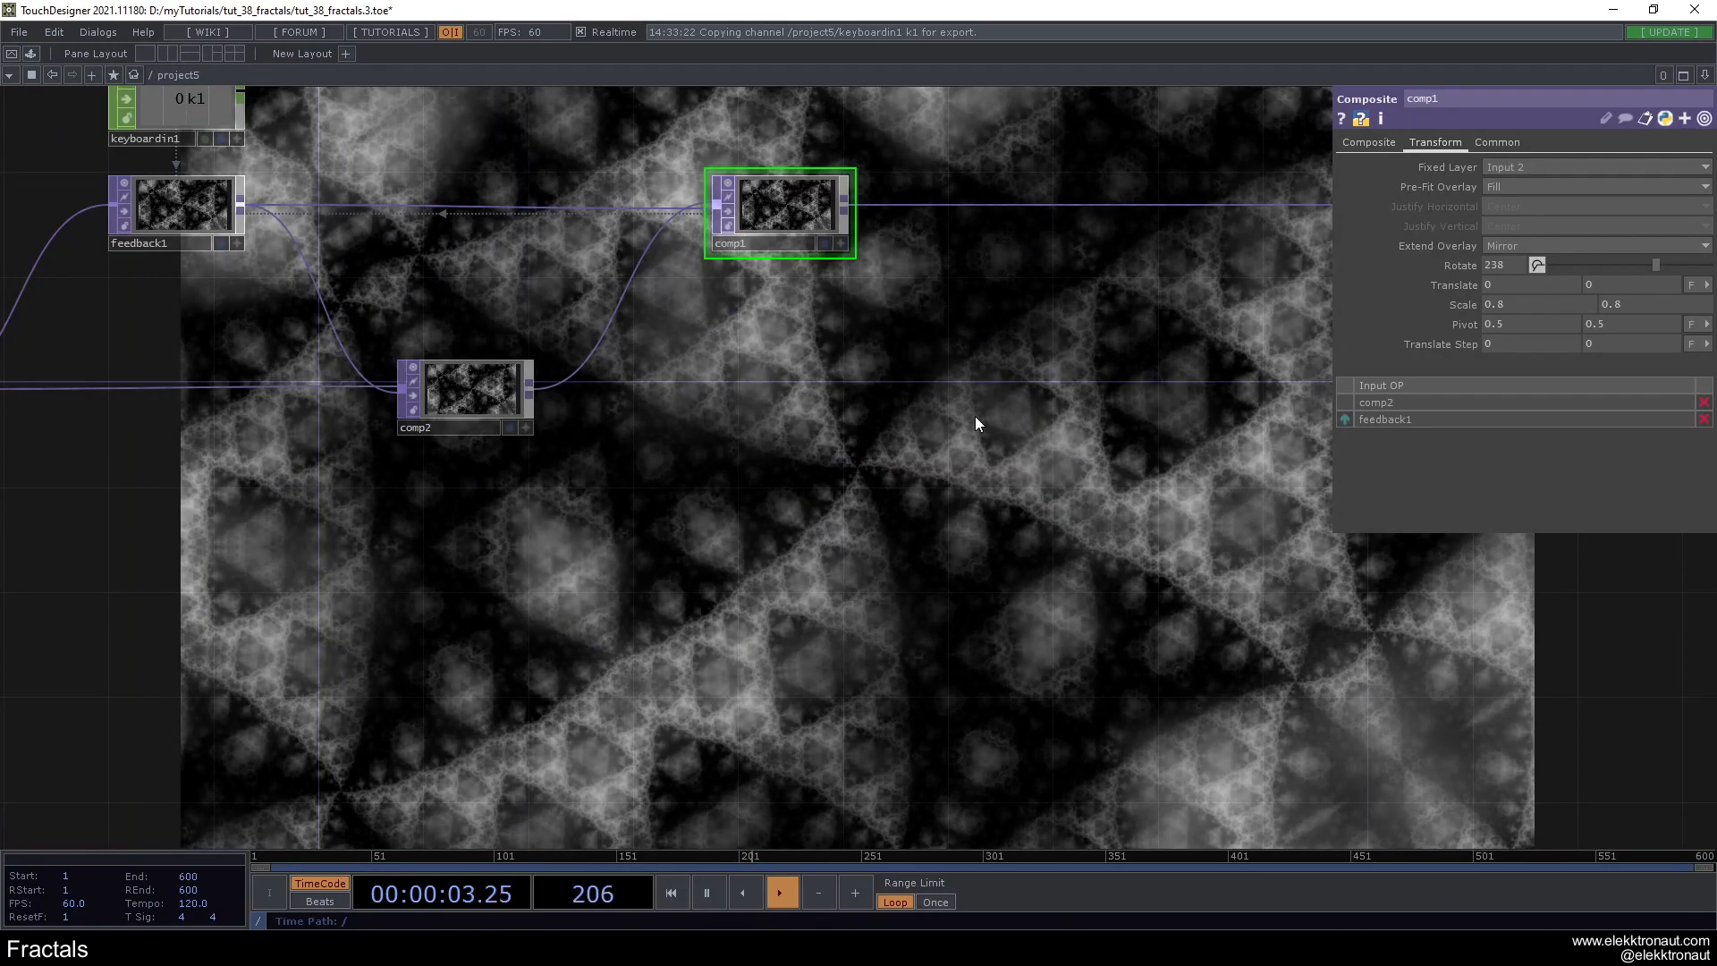
{"action": "key", "text": "ctrl+z"}
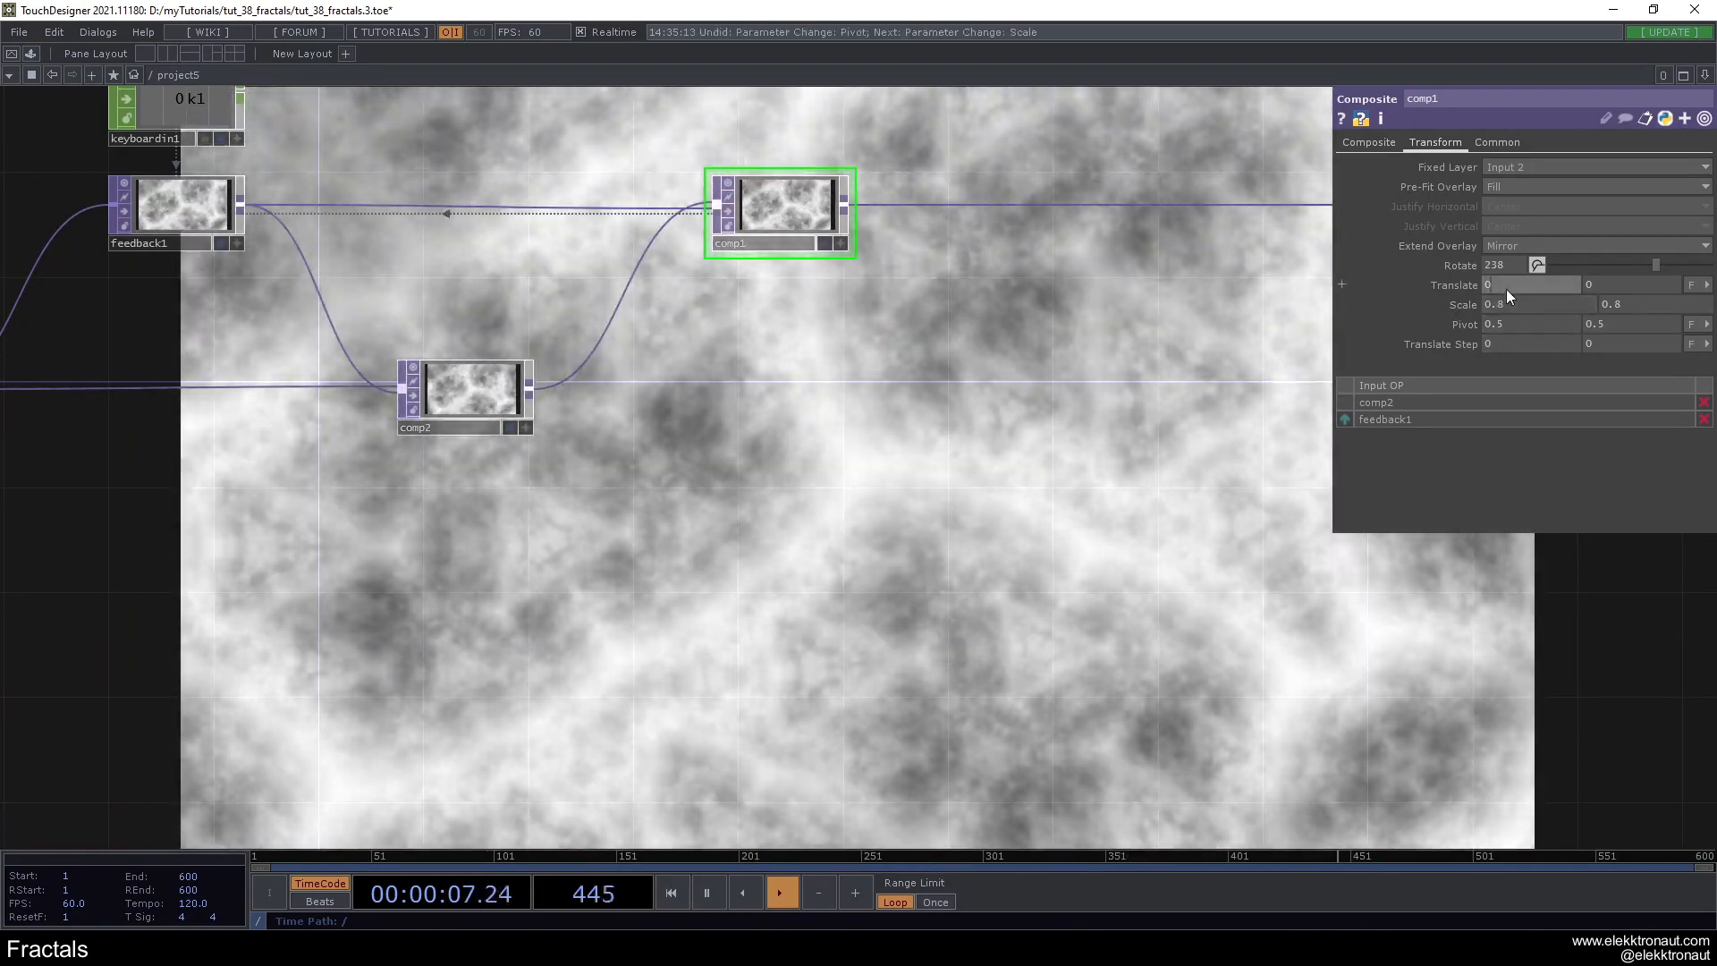
{"action": "middle_click_drag", "start_coordinate": [1506, 288], "coordinate": [1573, 266]}
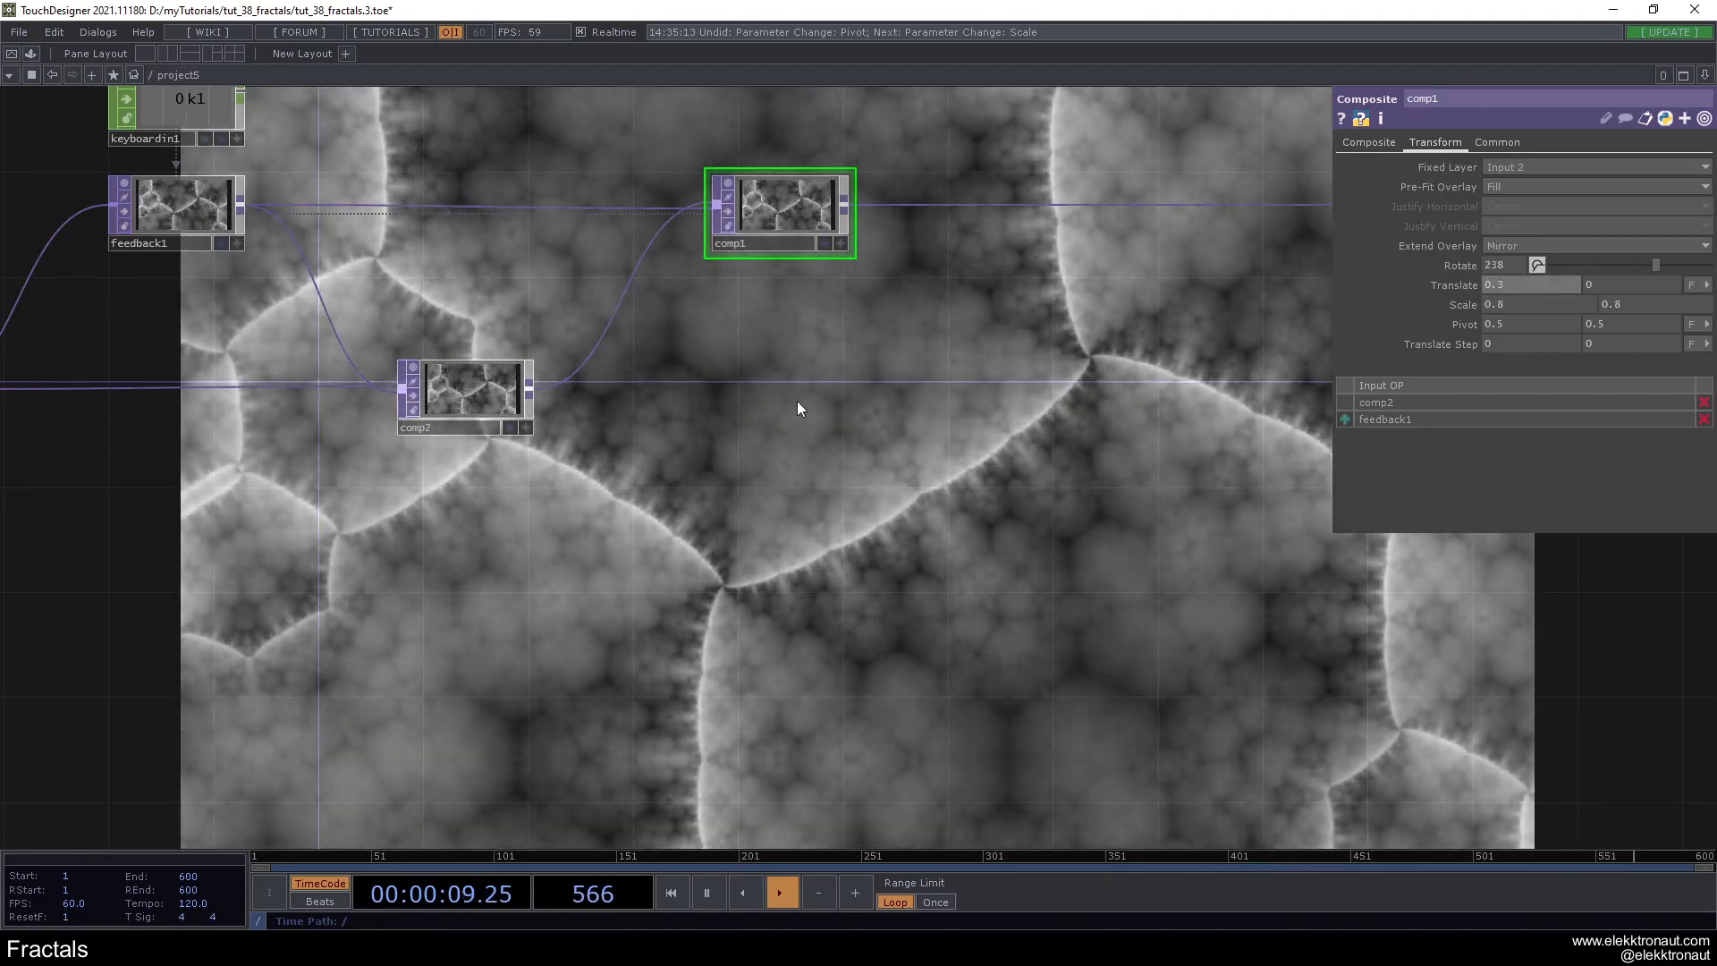
- Set comp1's rotation to 31 and reset its horizontal translation to 0
{"action": "left_click", "coordinate": [1500, 268]}
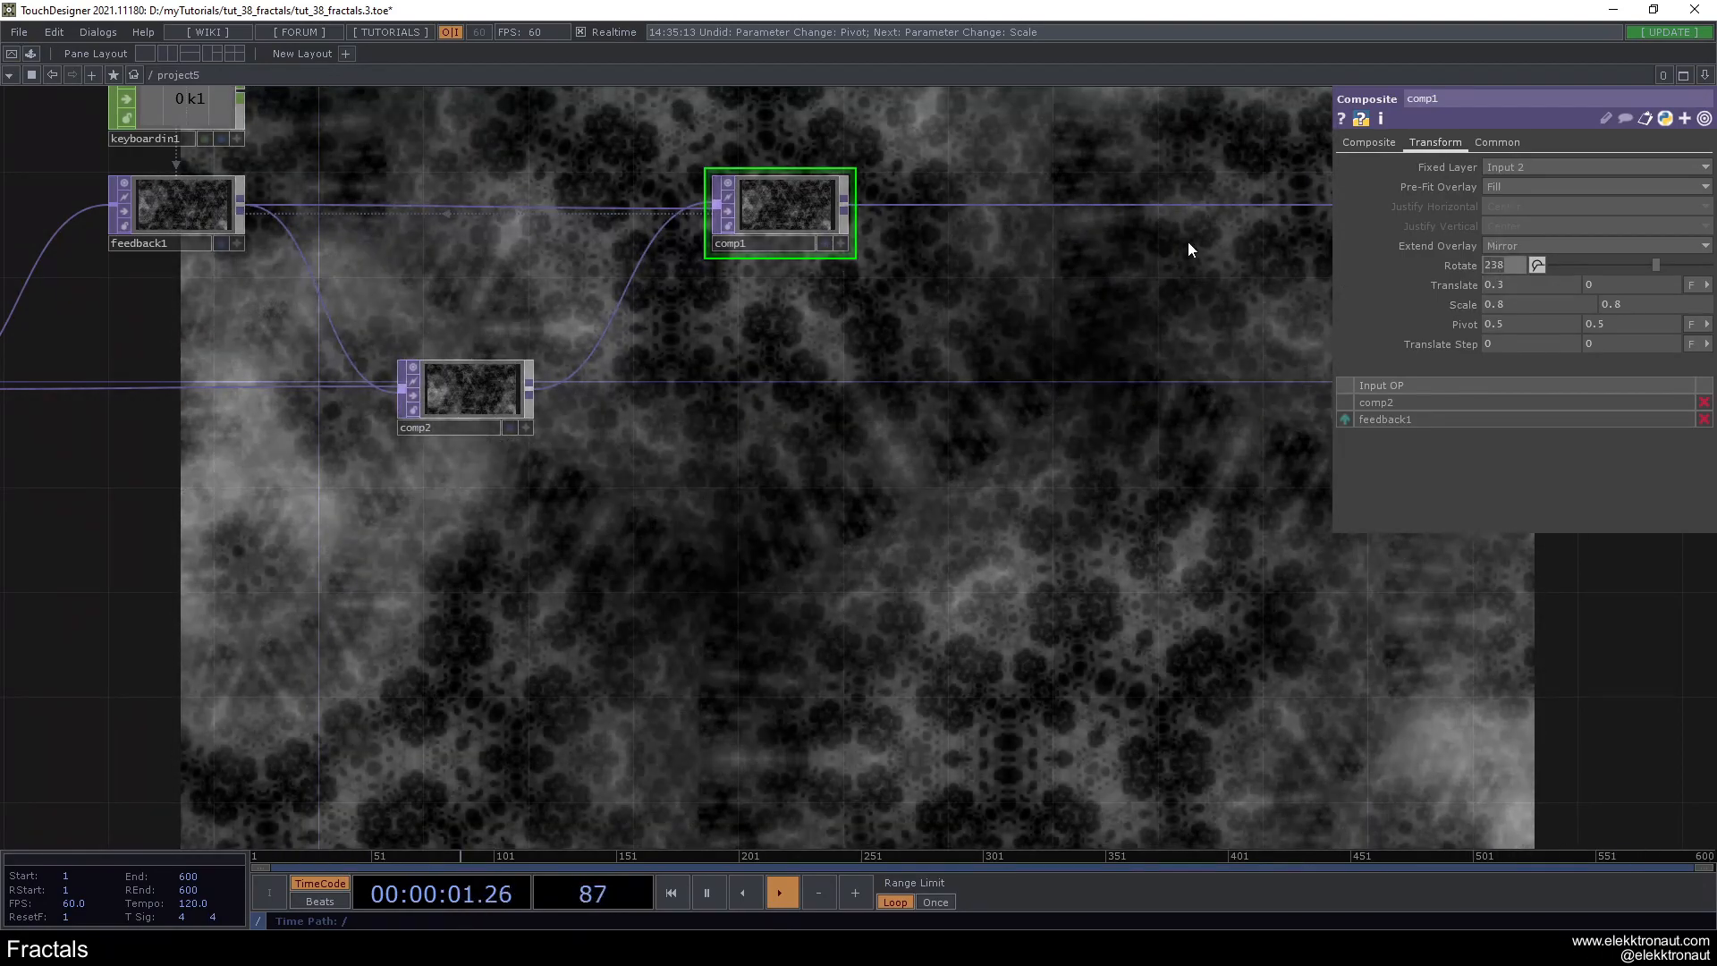
{"action": "type", "text": "39"}
{"action": "key", "text": "Return"}
{"action": "left_click_drag", "start_coordinate": [1569, 265], "coordinate": [1566, 267]}
{"action": "left_click", "coordinate": [1498, 286]}
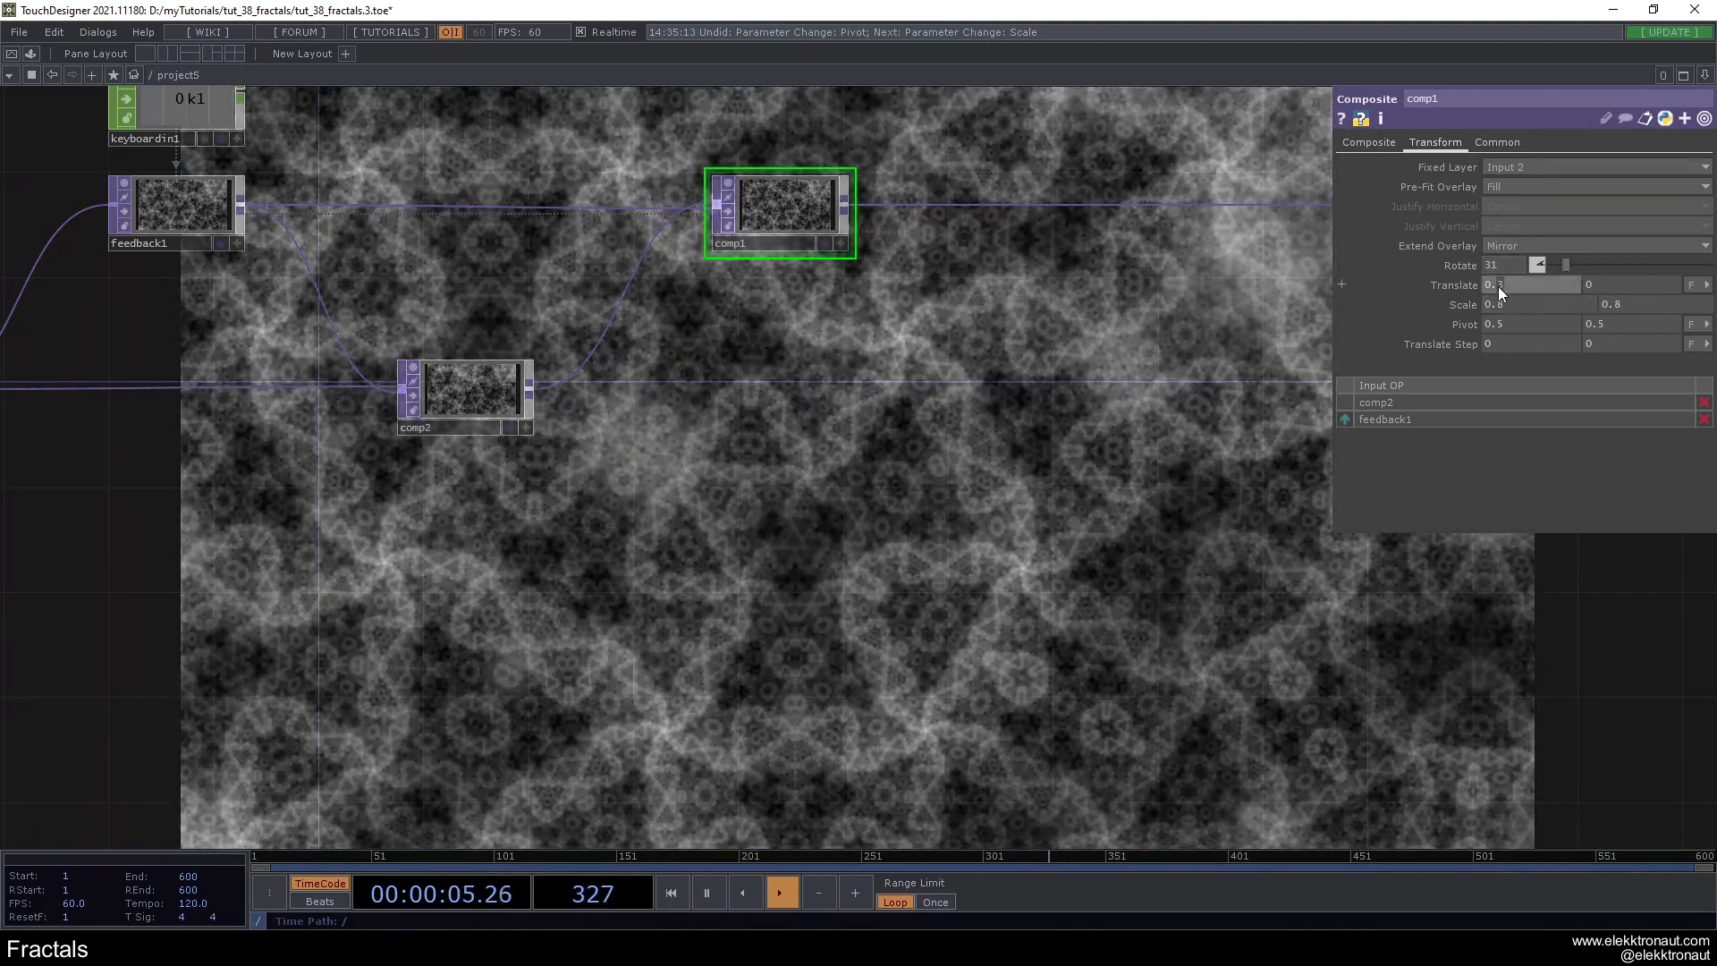
{"action": "type", "text": "0"}
{"action": "key", "text": "Return"}
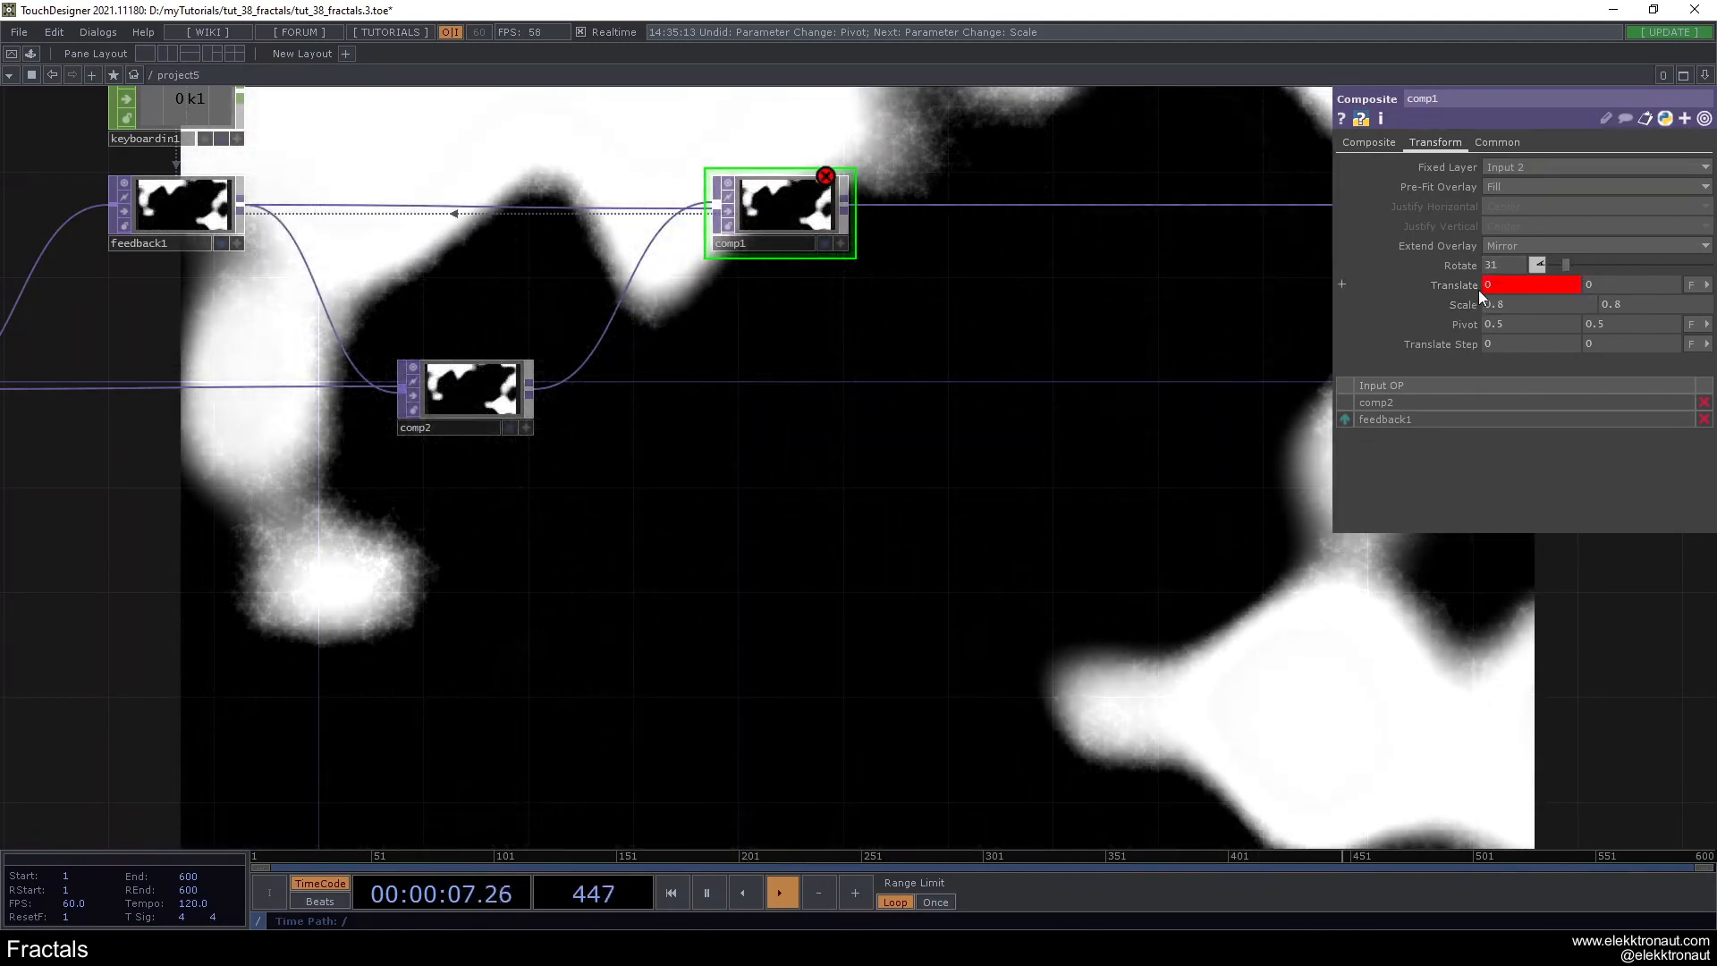
{"action": "left_click", "coordinate": [1468, 287]}
{"action": "left_click", "coordinate": [1423, 304]}
{"action": "type", "text": "0"}
{"action": "key", "text": "Return"}
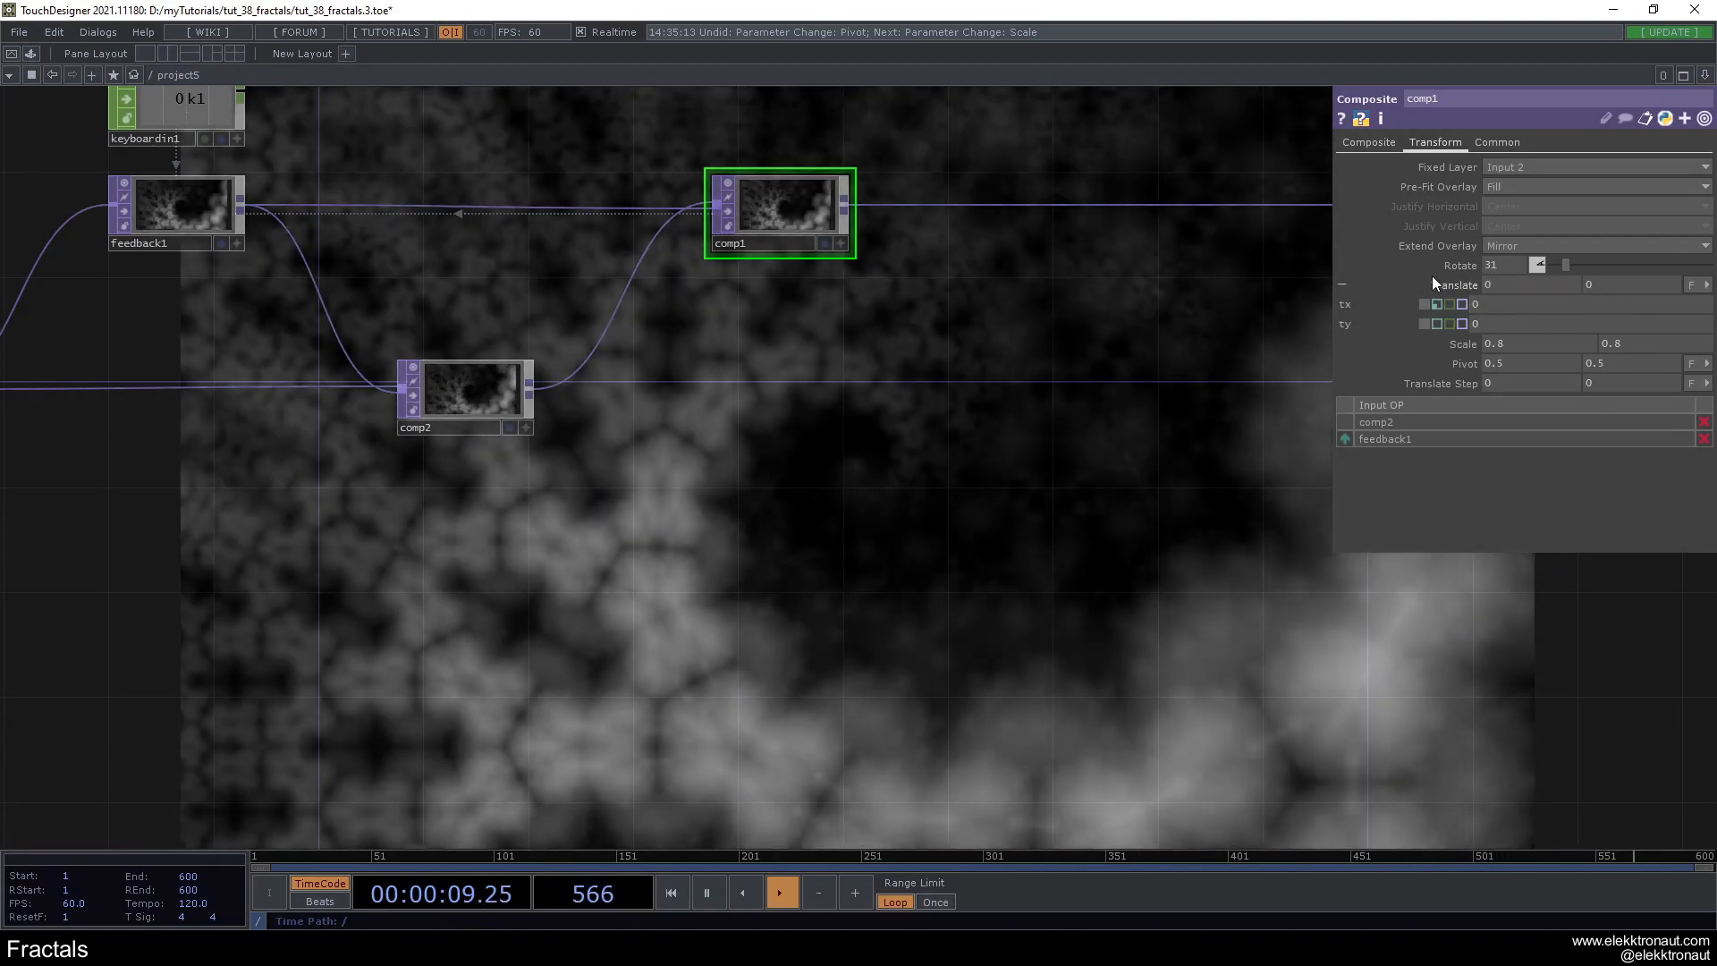
{"action": "left_click", "coordinate": [1448, 286]}
- Set the horizontal pivot of comp1 to 1
{"action": "left_click_drag", "start_coordinate": [792, 447], "coordinate": [888, 451]}
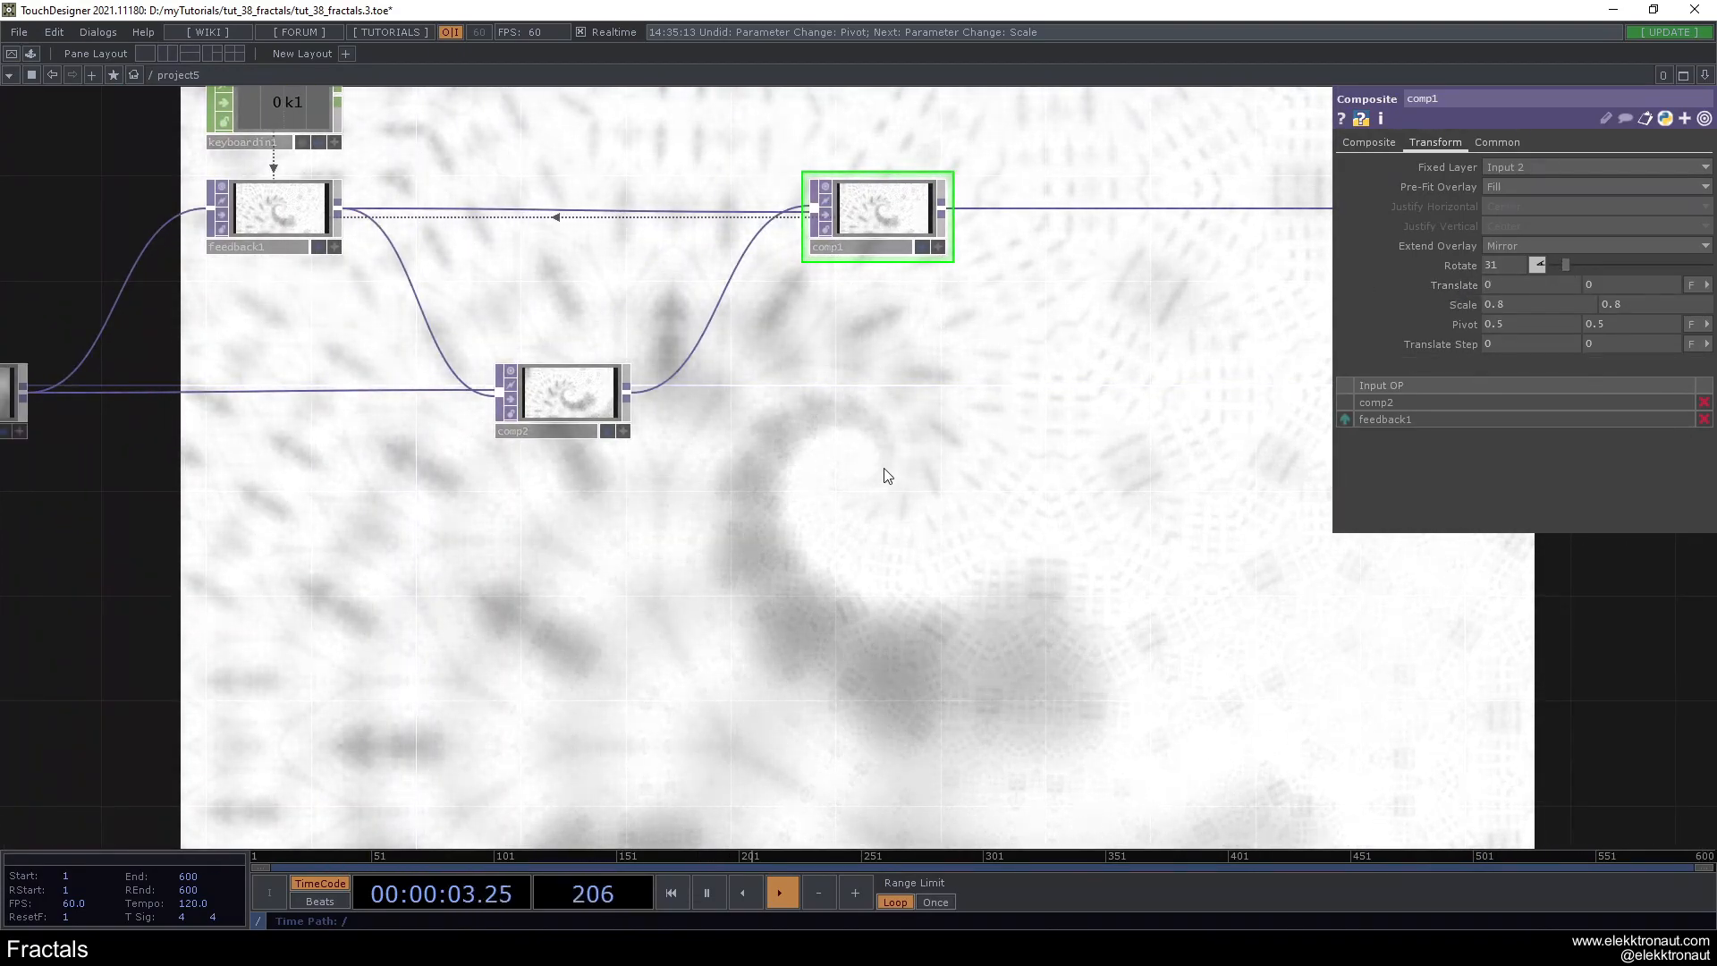
{"action": "middle_click_drag", "start_coordinate": [1500, 325], "coordinate": [1536, 325]}
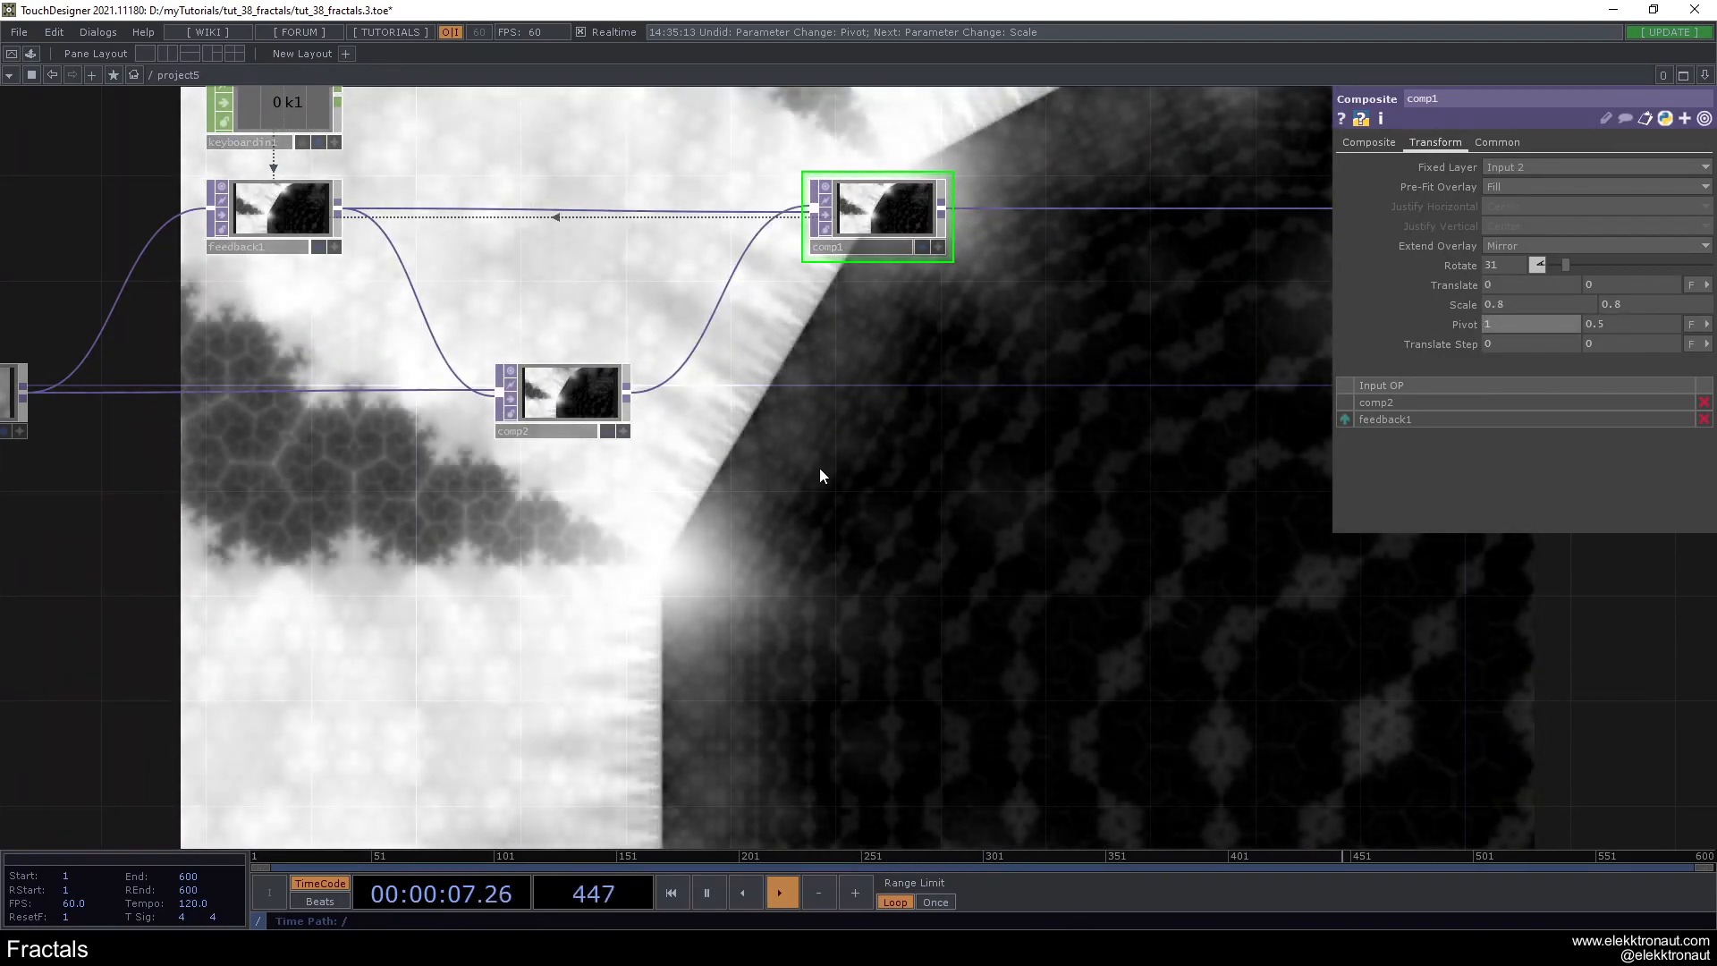
{"action": "left_click_drag", "start_coordinate": [893, 486], "coordinate": [1151, 399]}
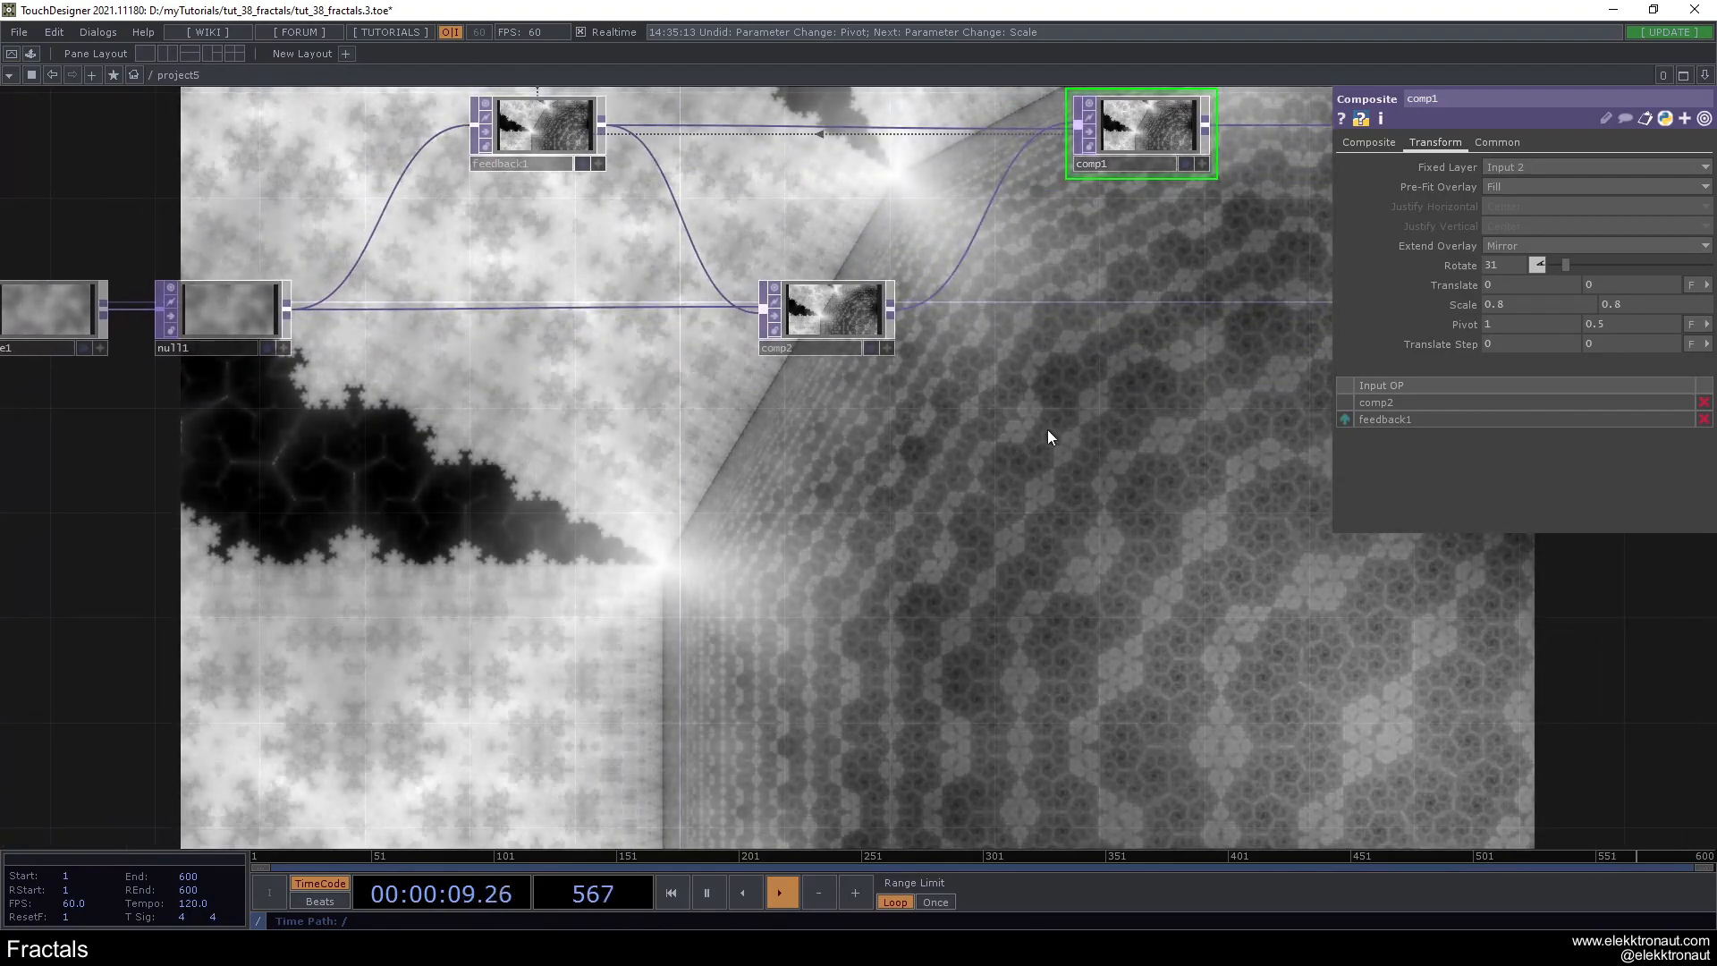
{"action": "scroll", "coordinate": [1046, 429], "scroll_direction": "down", "scroll_amount": 1}
{"action": "scroll", "coordinate": [1040, 416], "scroll_direction": "down", "scroll_amount": 2}
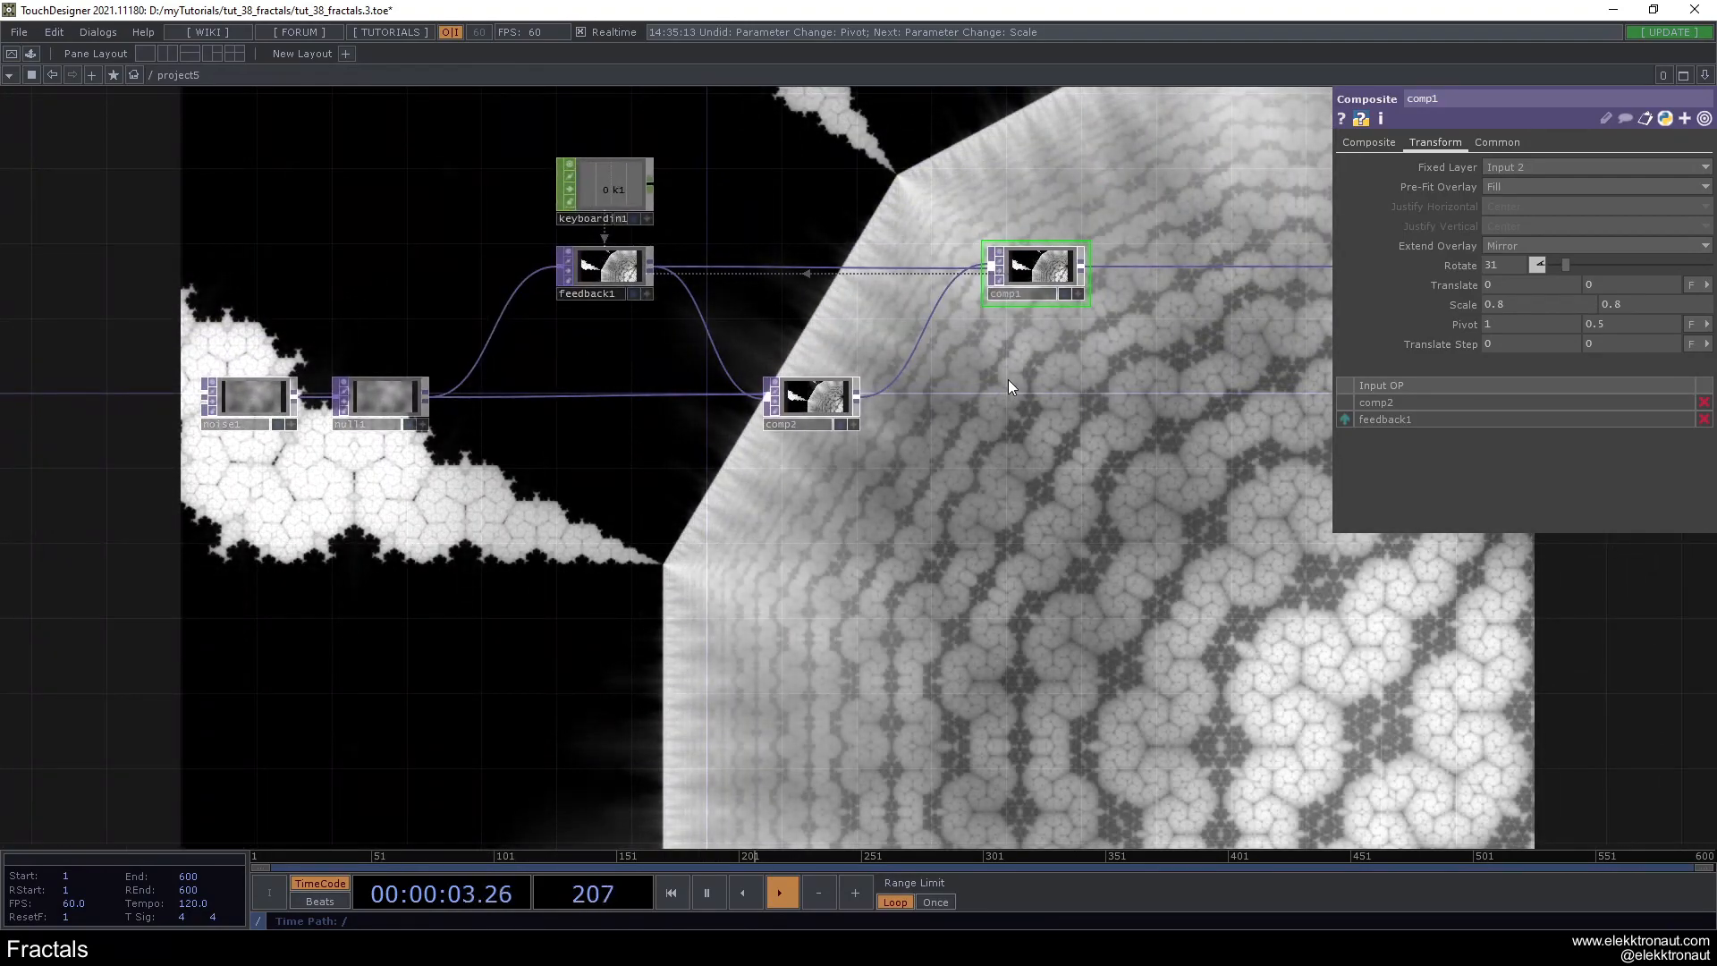
{"action": "left_click_drag", "start_coordinate": [1040, 350], "coordinate": [1000, 384]}
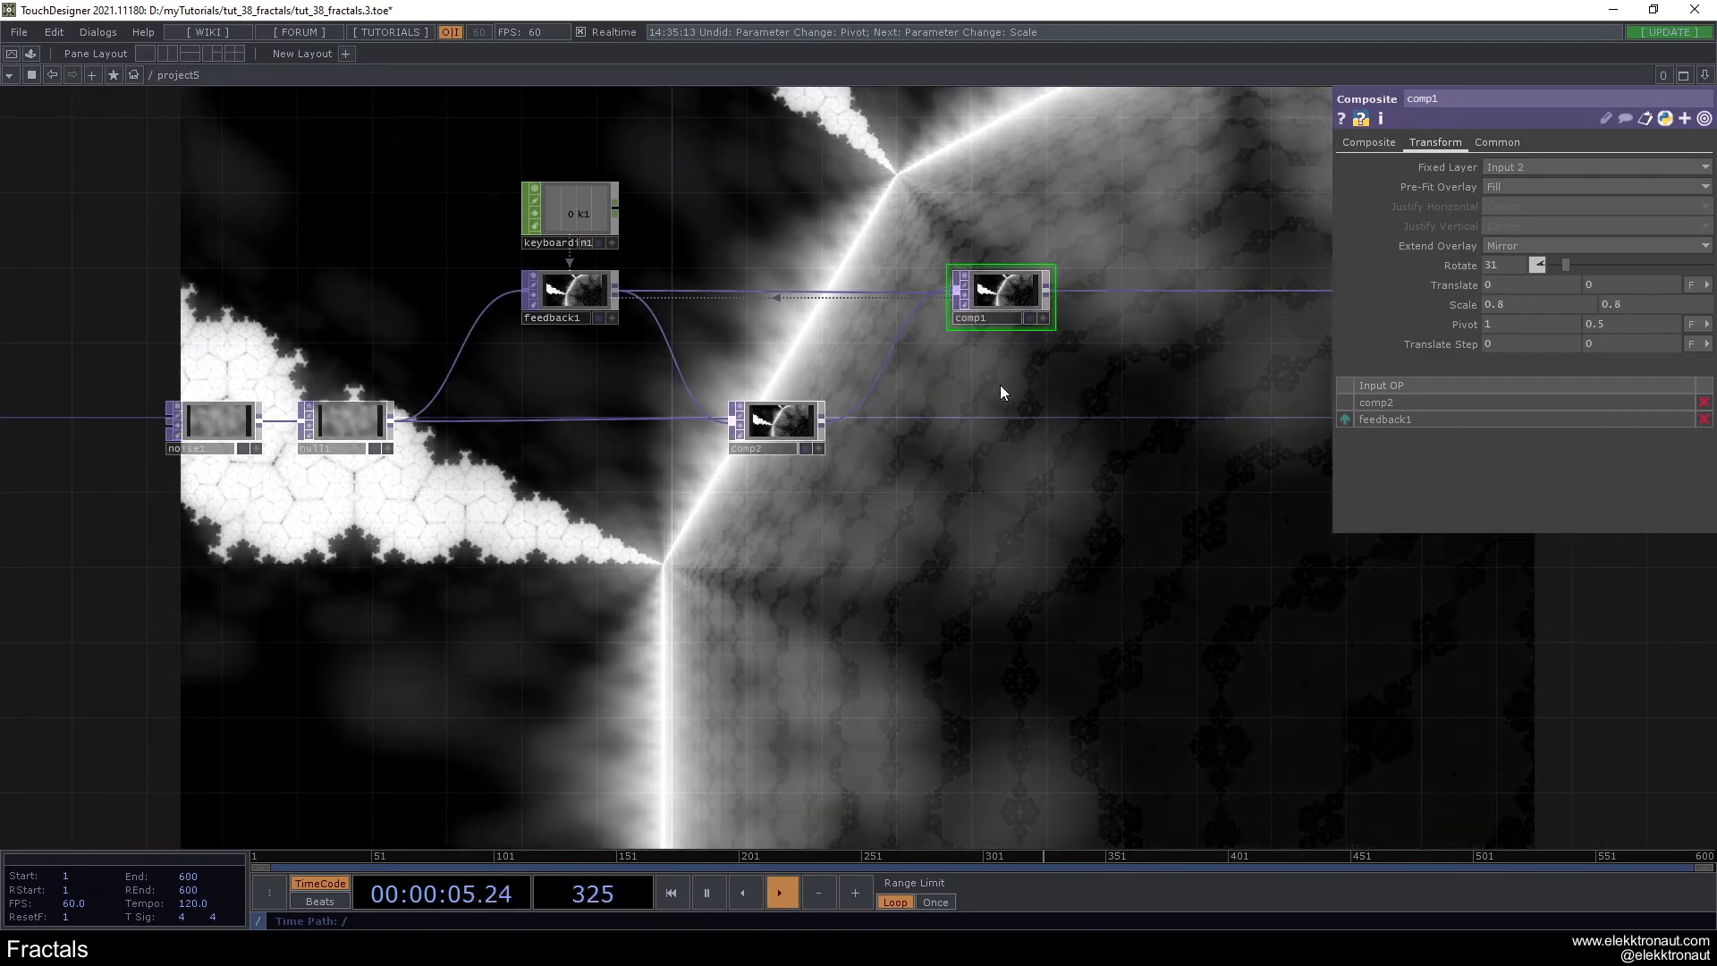
- Switch comp2's compositing operation to Subtract
{"action": "scroll", "coordinate": [885, 418], "scroll_direction": "up", "scroll_amount": 2}
{"action": "left_click", "coordinate": [760, 416]}
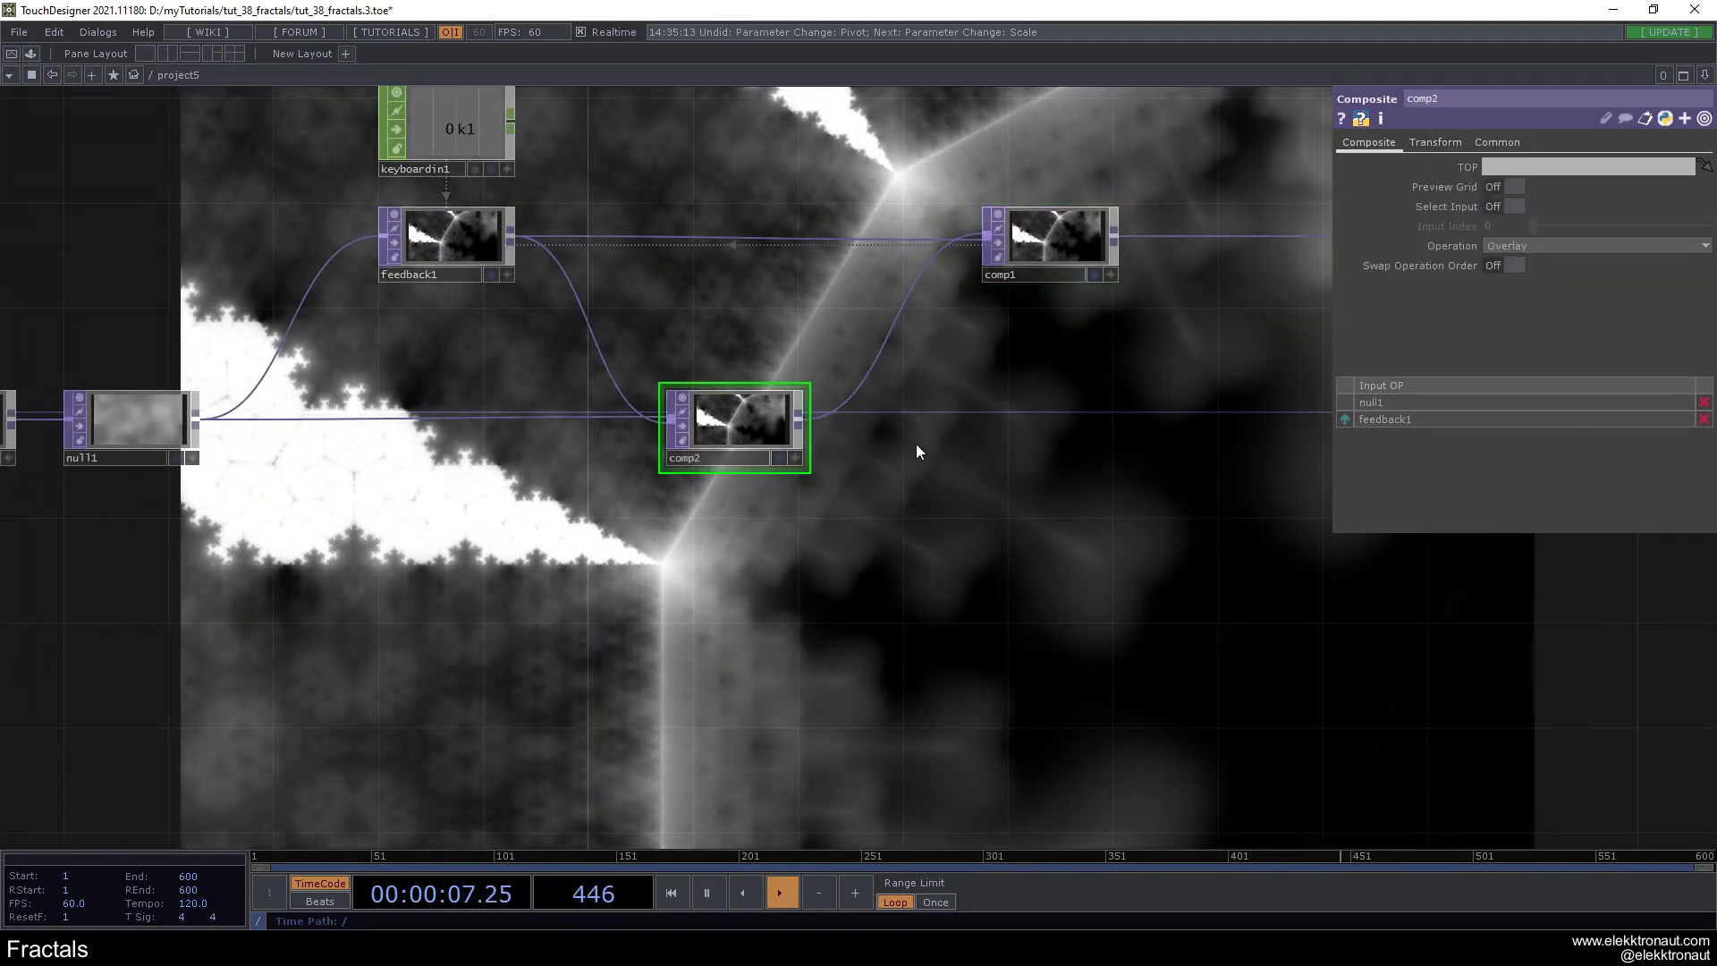
{"action": "left_click", "coordinate": [1543, 245]}
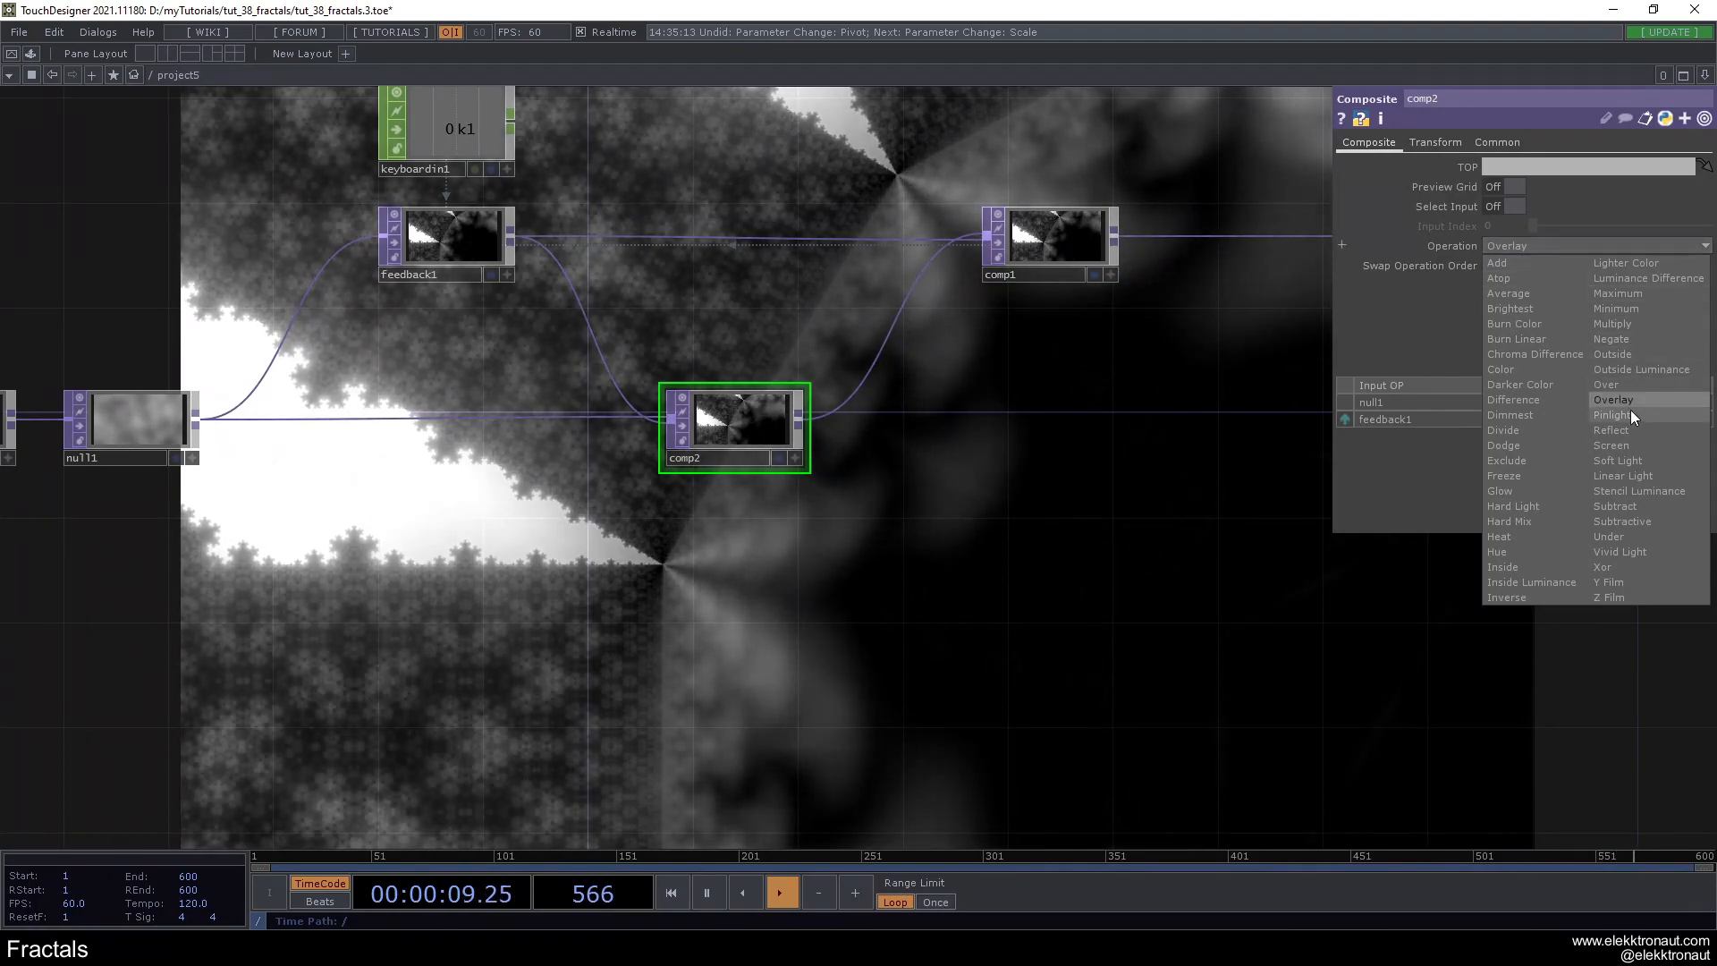
{"action": "left_click", "coordinate": [1635, 507]}
{"action": "left_click_drag", "start_coordinate": [934, 450], "coordinate": [758, 430]}
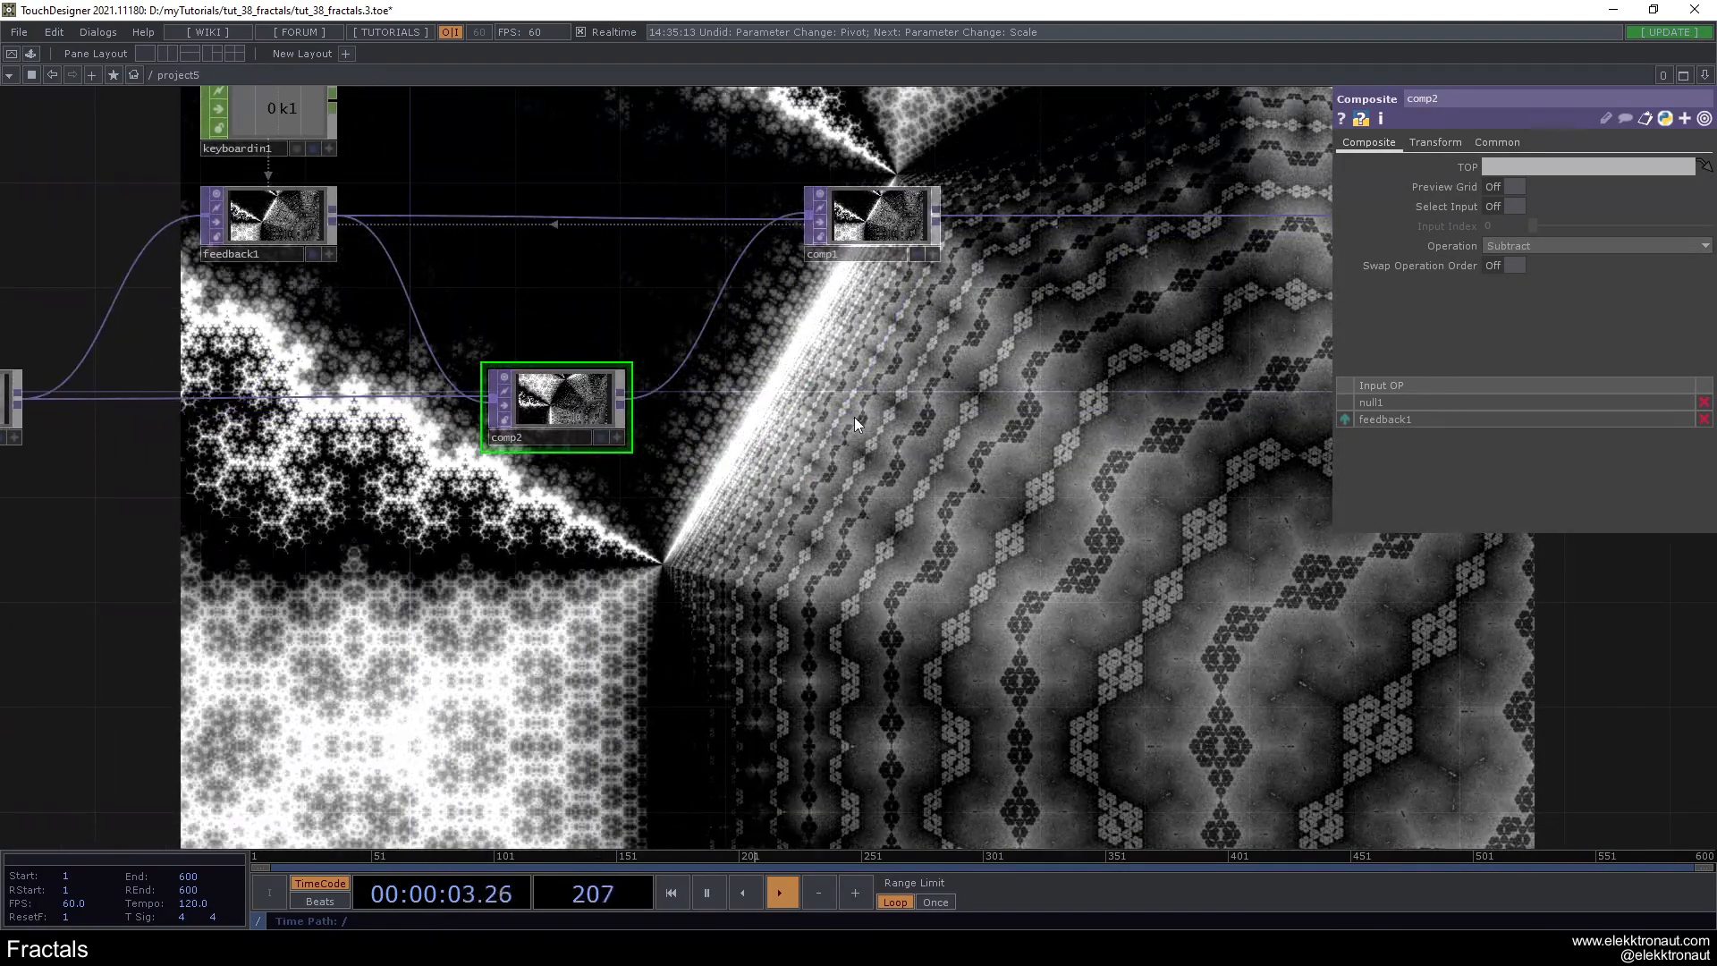
{"action": "left_click", "coordinate": [1573, 246]}
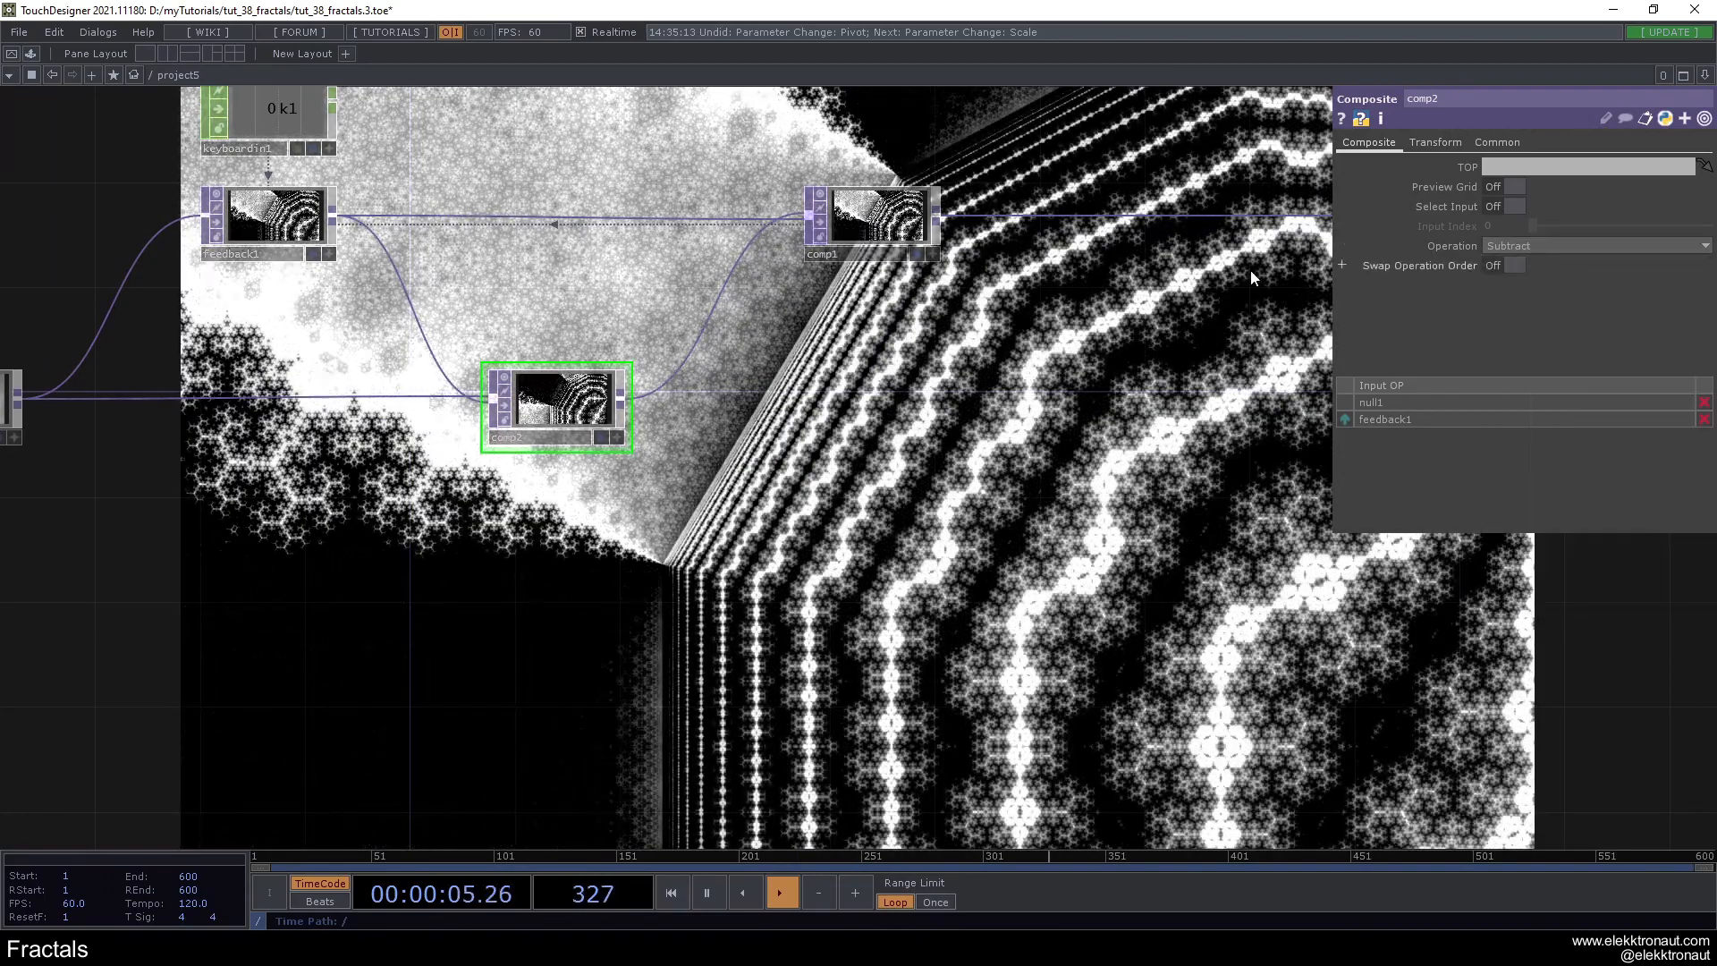
- Set comp1's rotation to 74 and switch comp2's operation back to Overlay
{"action": "left_click", "coordinate": [872, 221]}
{"action": "left_click_drag", "start_coordinate": [1565, 265], "coordinate": [1586, 269]}
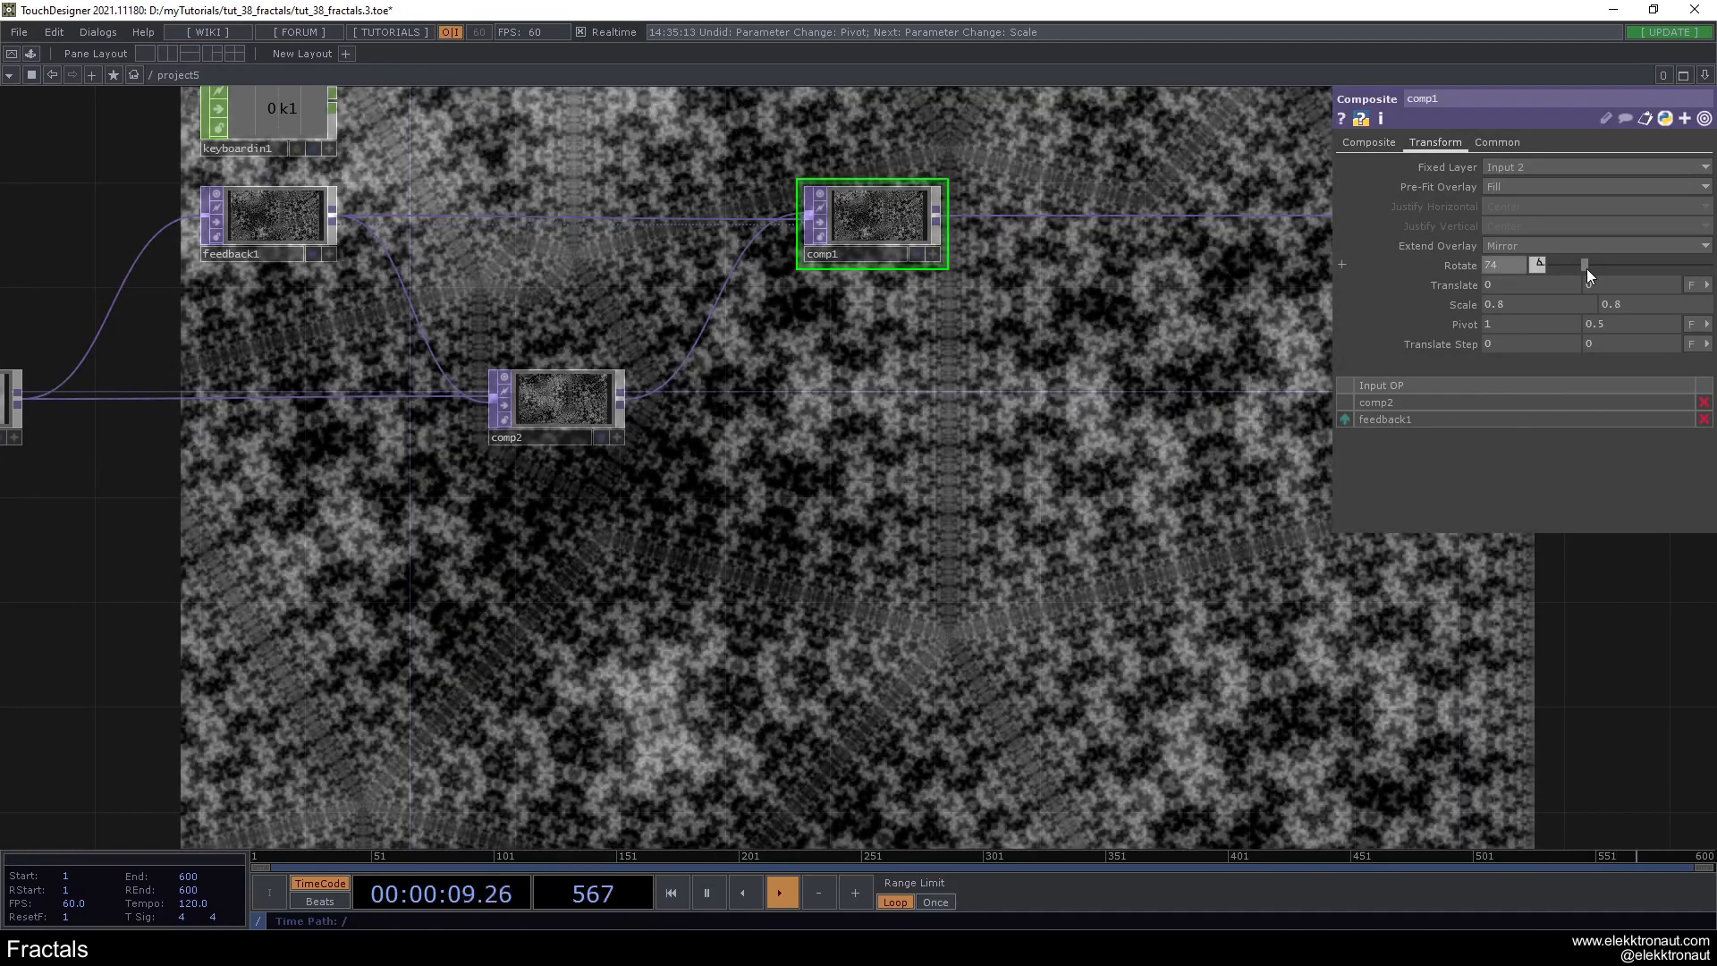
{"action": "left_click", "coordinate": [571, 410]}
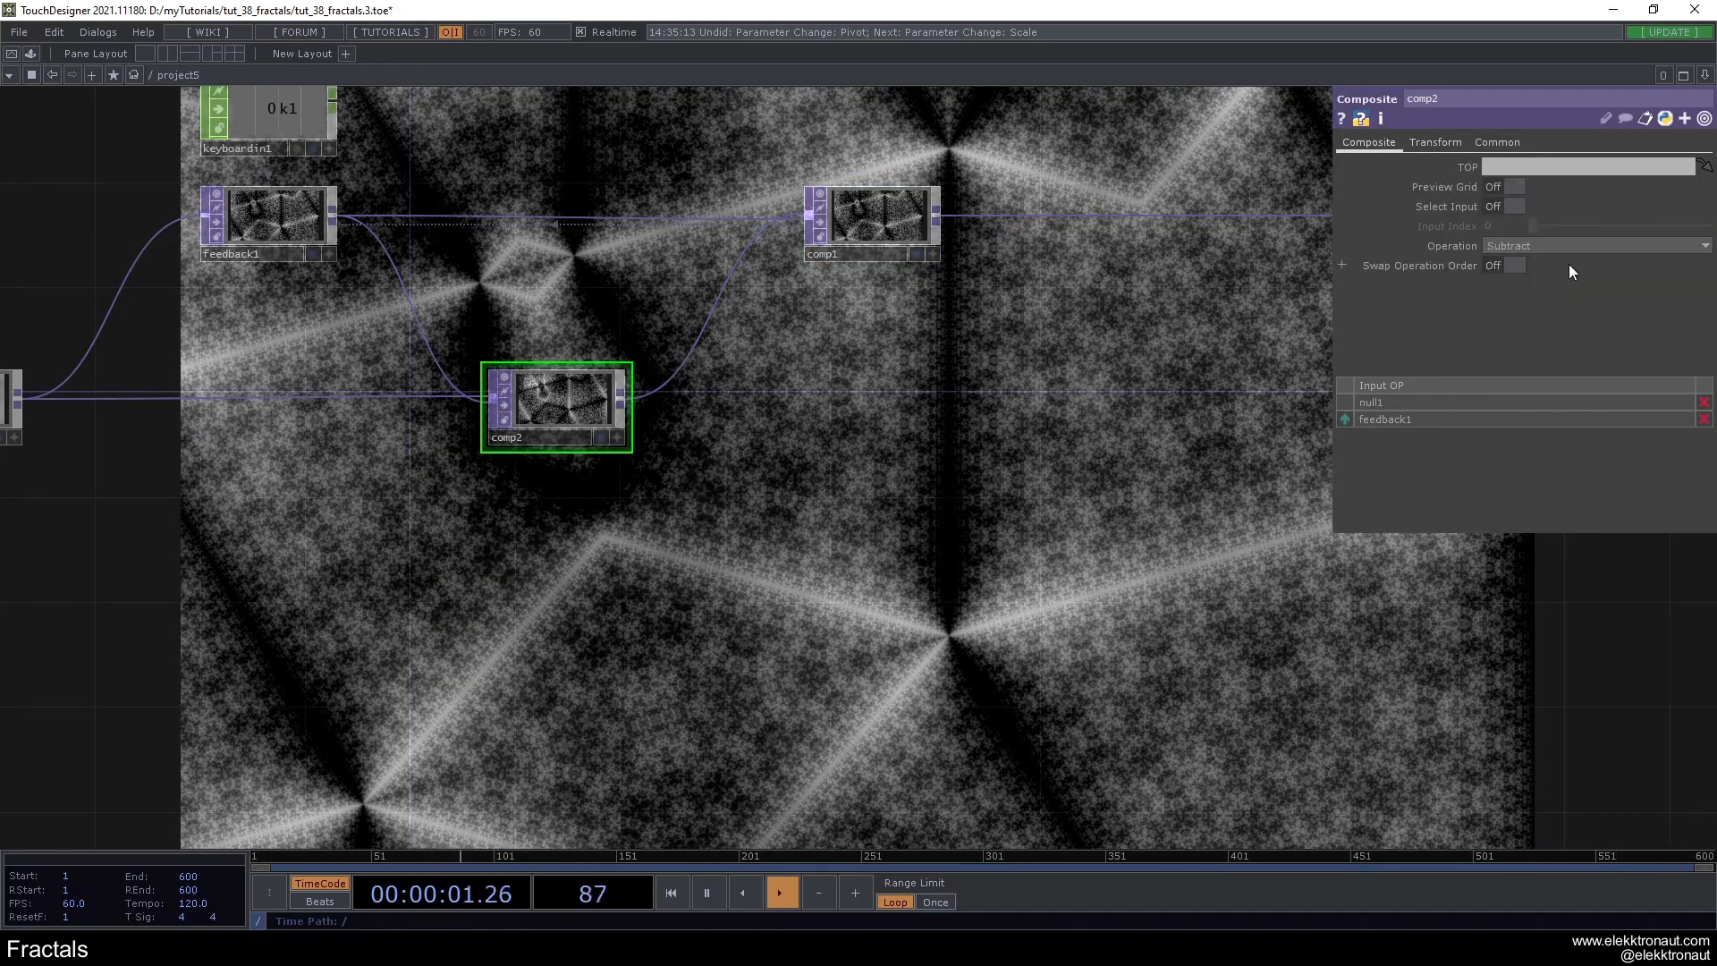
{"action": "left_click", "coordinate": [1573, 246]}
{"action": "left_click", "coordinate": [1638, 399]}
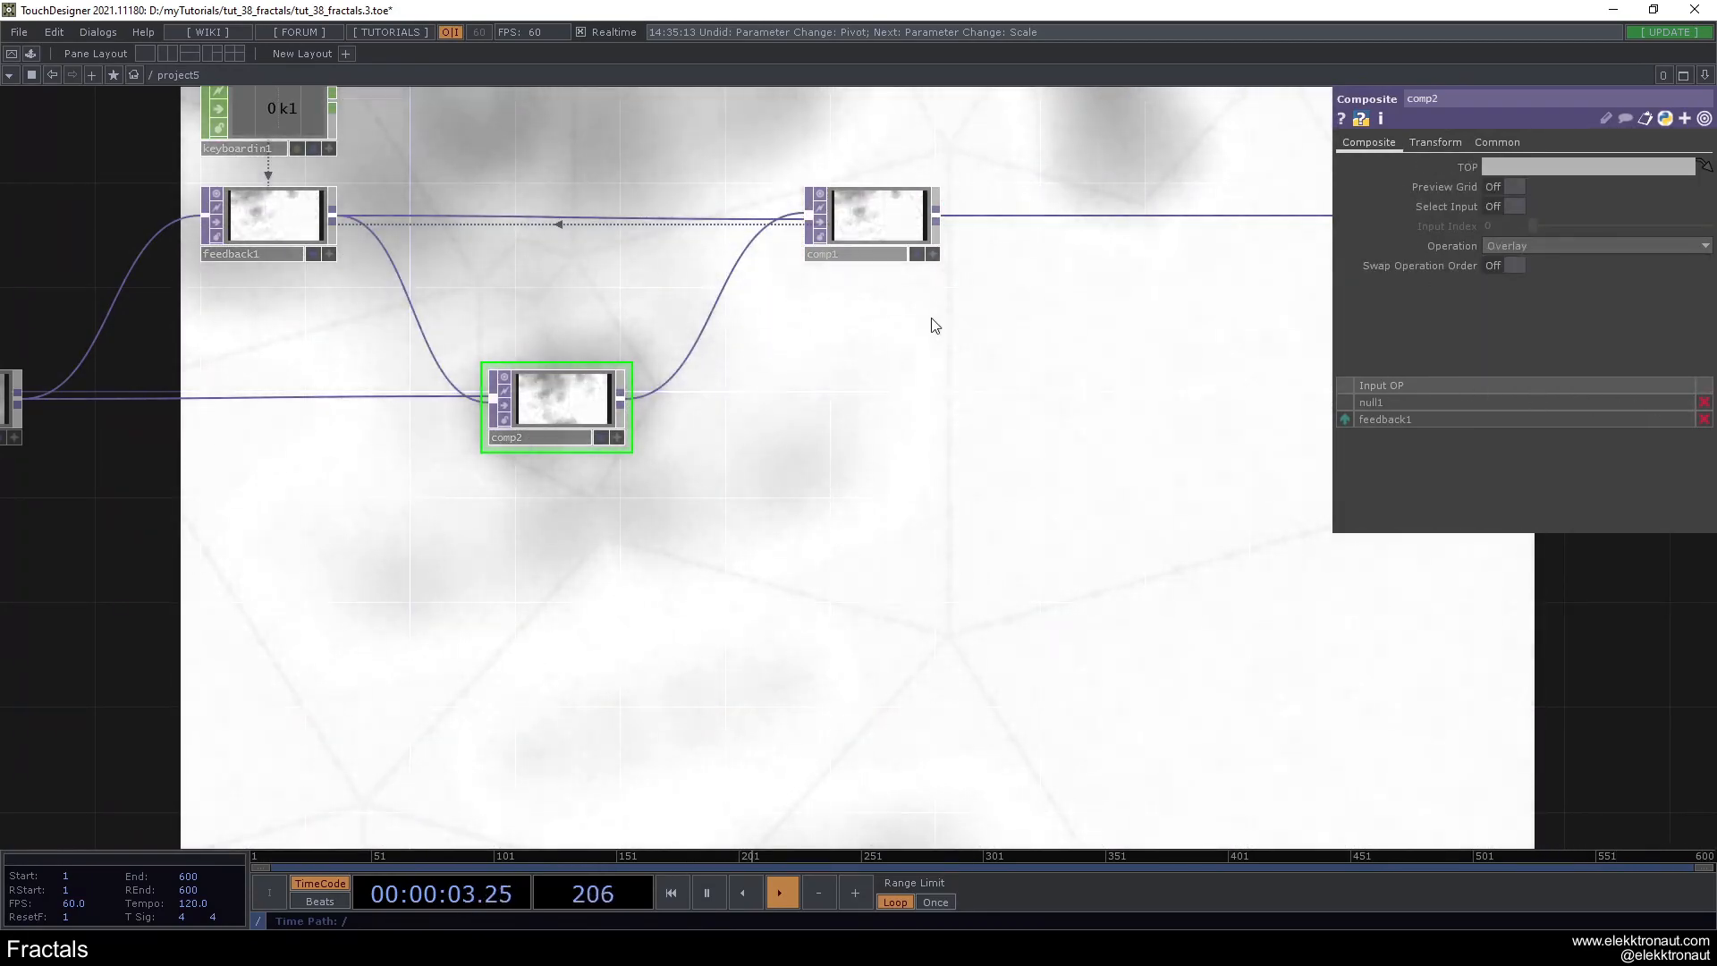
- Change comp1's rotation to 103 and its scale to 0.6 on both axes
{"action": "left_click", "coordinate": [871, 219]}
{"action": "left_click_drag", "start_coordinate": [1586, 267], "coordinate": [1602, 265]}
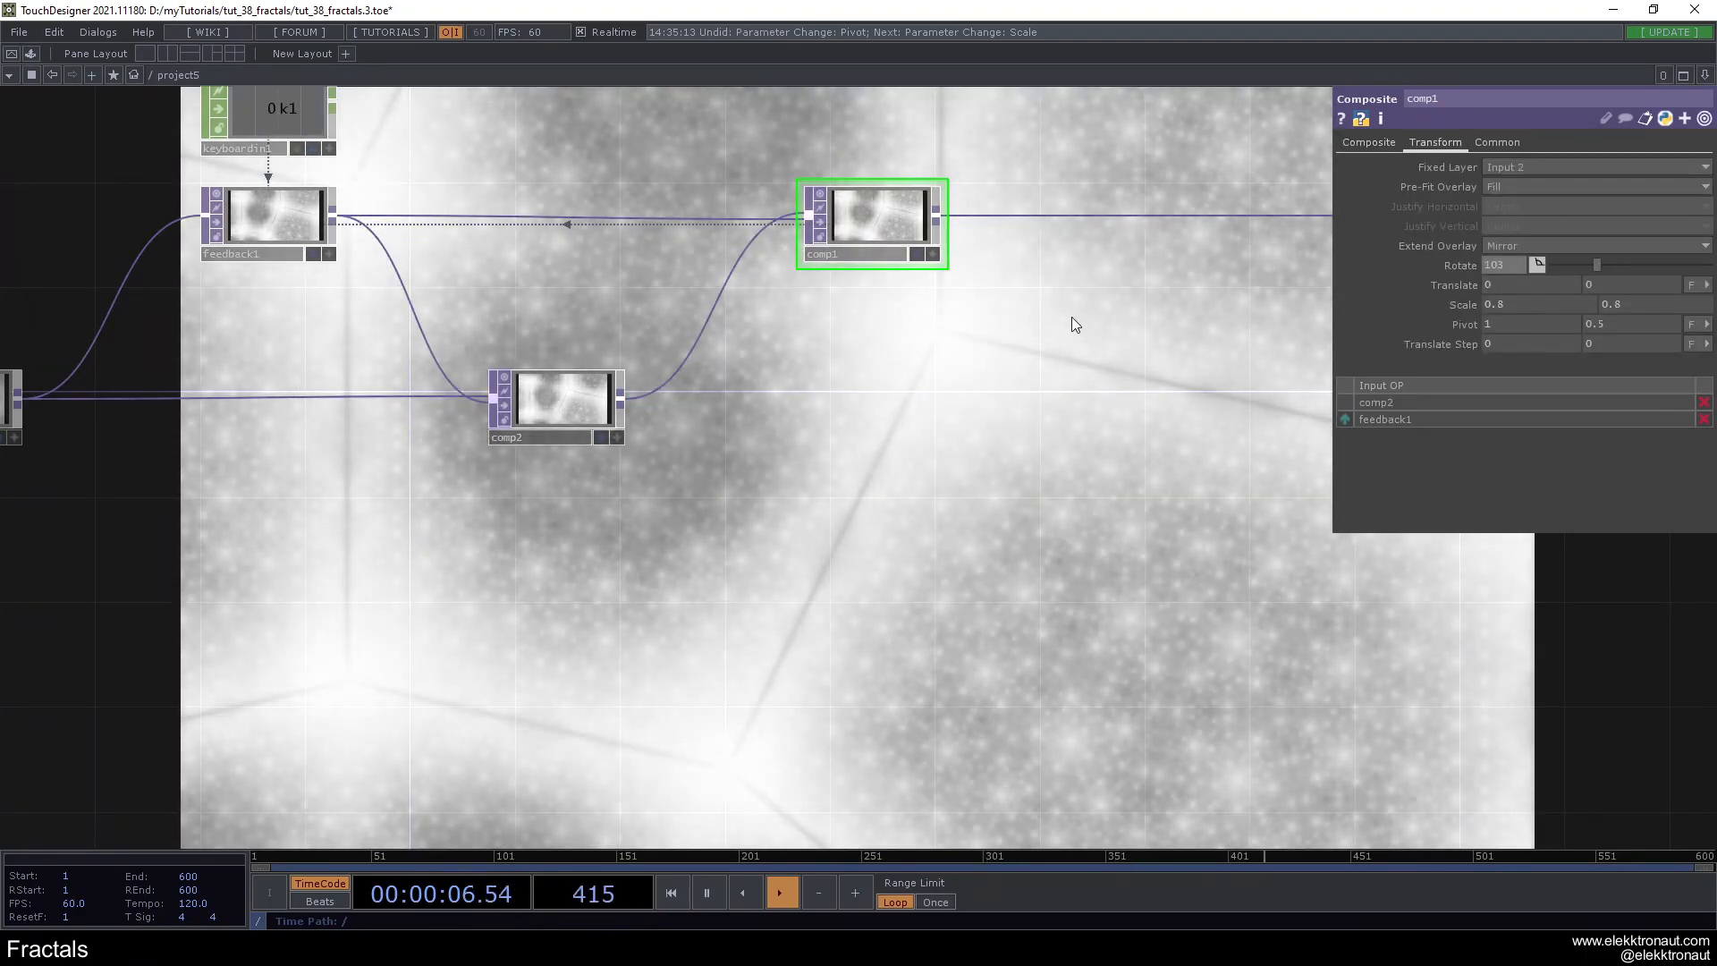
{"action": "left_click_drag", "start_coordinate": [905, 369], "coordinate": [751, 441]}
{"action": "middle_click_drag", "start_coordinate": [1464, 312], "coordinate": [1455, 311]}
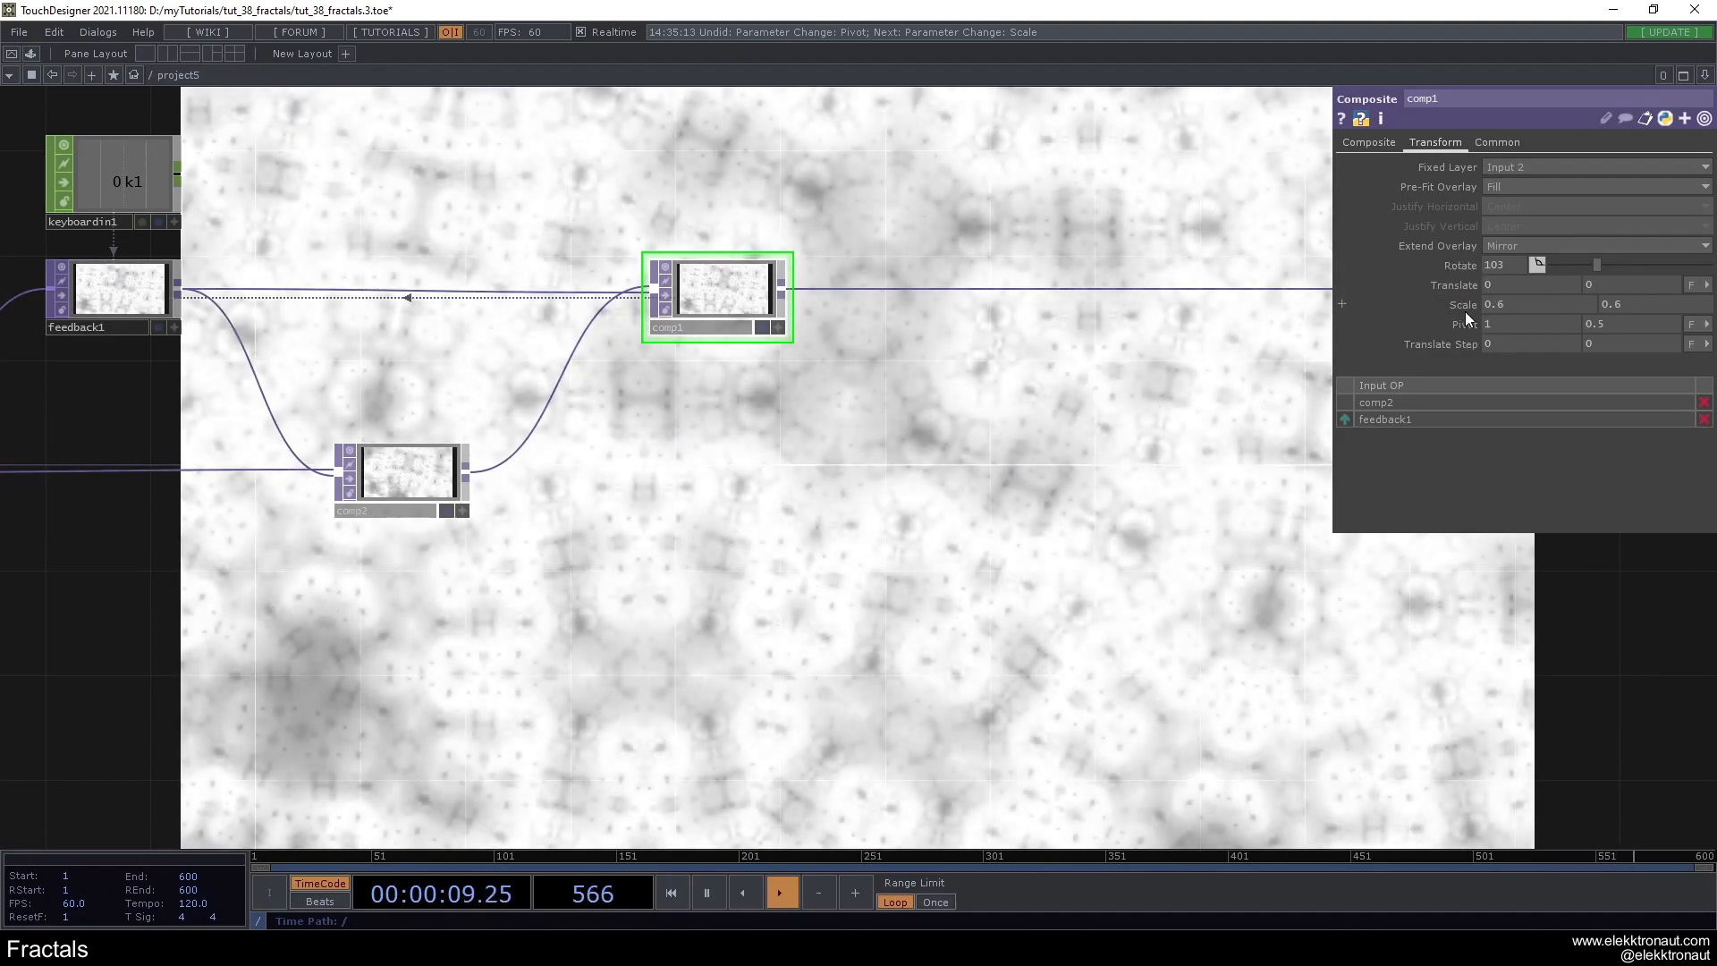
{"action": "left_click_drag", "start_coordinate": [982, 383], "coordinate": [973, 386]}
- Make room beside comp1 and insert a Transform TOP between comp2 and comp1
{"action": "left_click_drag", "start_coordinate": [689, 300], "coordinate": [871, 301]}
{"action": "scroll", "coordinate": [828, 399], "scroll_direction": "down", "scroll_amount": 3}
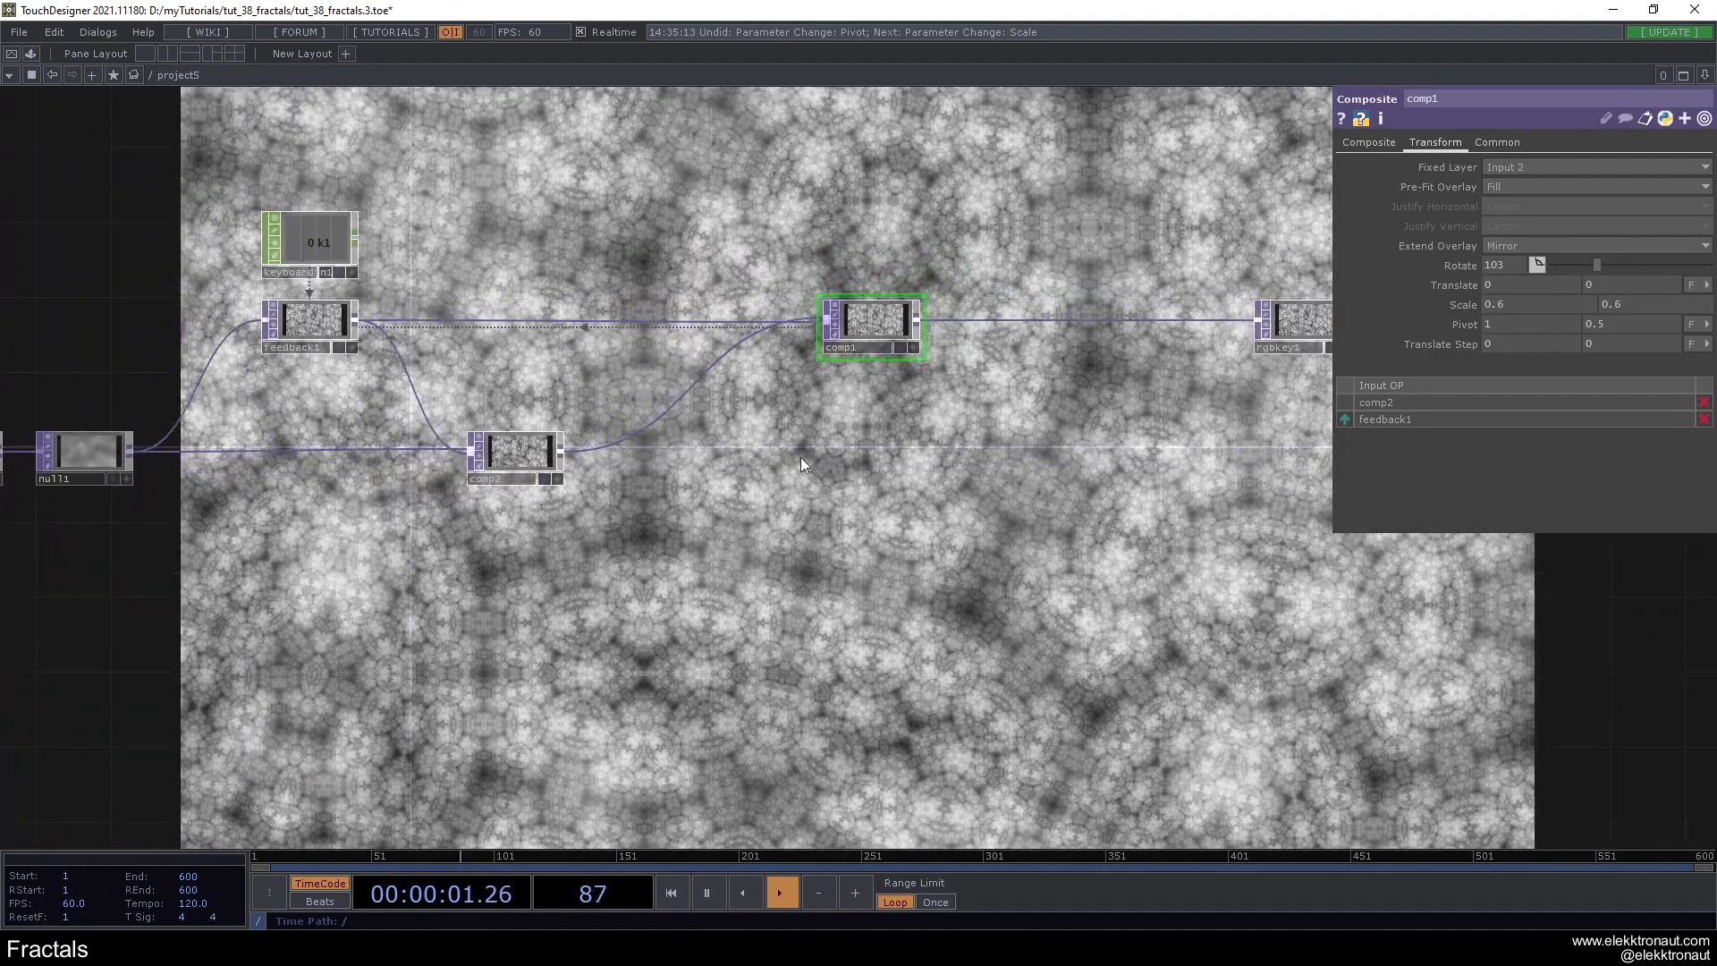
{"action": "left_click_drag", "start_coordinate": [802, 454], "coordinate": [630, 522]}
{"action": "left_click_drag", "start_coordinate": [707, 400], "coordinate": [741, 381]}
{"action": "right_click", "coordinate": [491, 476]}
{"action": "left_click", "coordinate": [513, 465]}
{"action": "type", "text": "tr"}
{"action": "left_click", "coordinate": [667, 459]}
{"action": "left_click", "coordinate": [492, 522]}
{"action": "scroll", "coordinate": [491, 522], "scroll_direction": "up", "scroll_amount": 2}
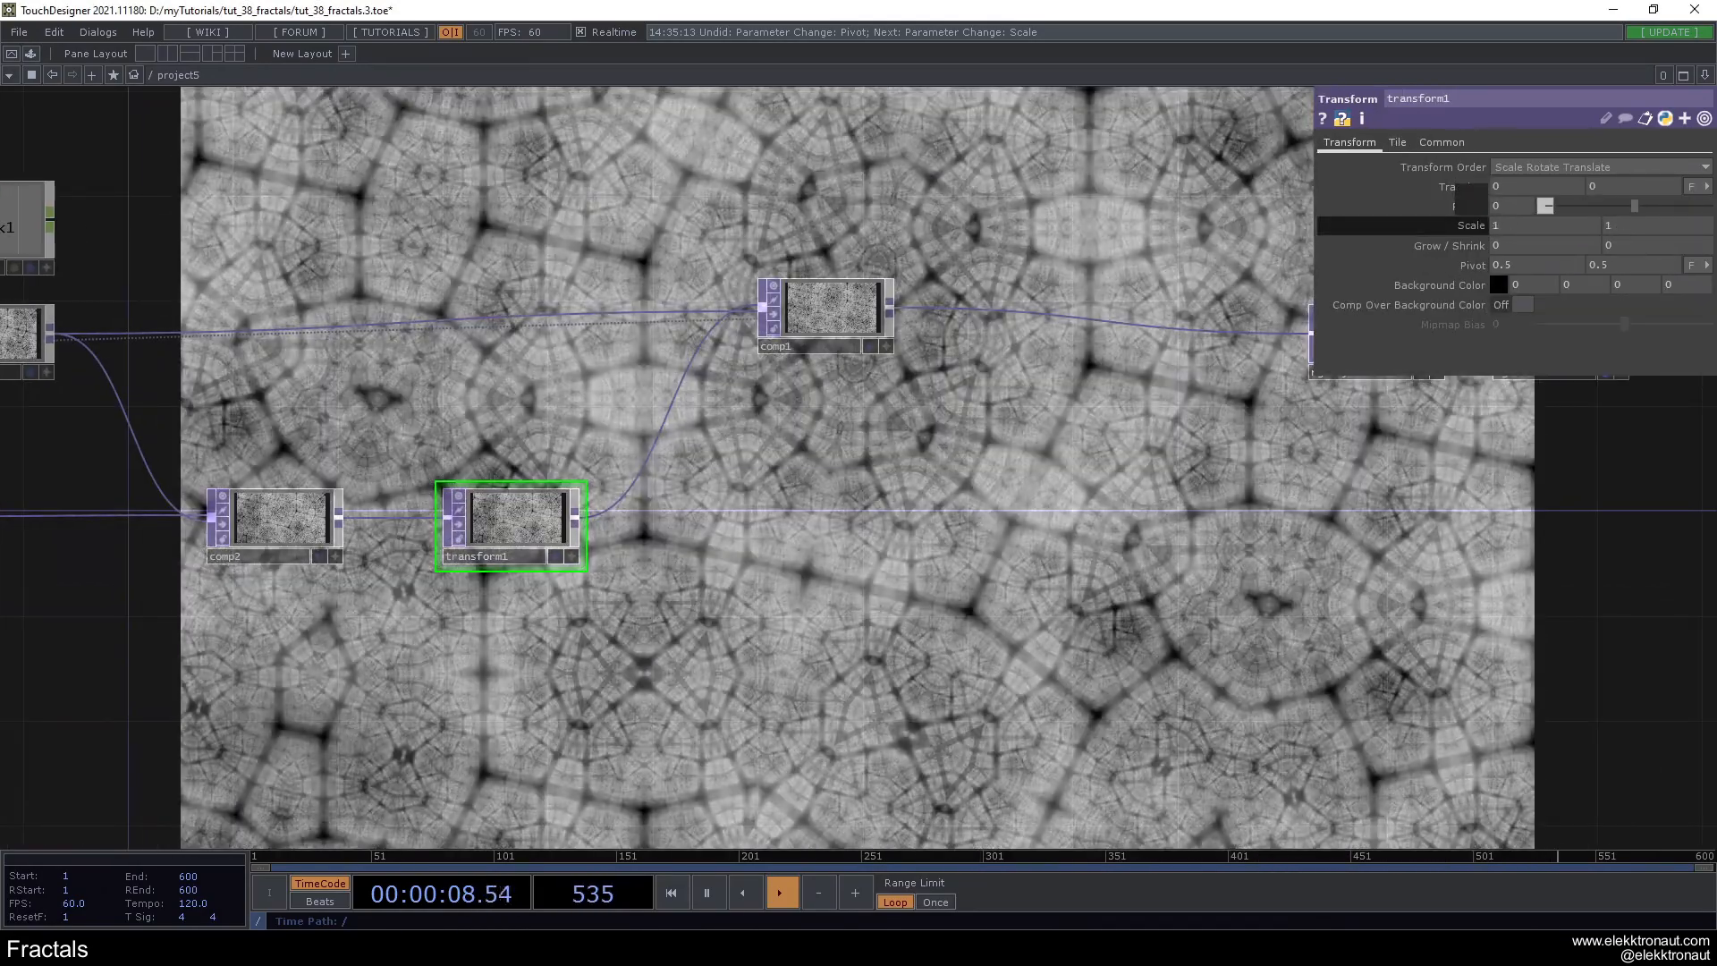
- Set transform1's scale to 0.9 on both axes and its rotation to 165
{"action": "middle_click_drag", "start_coordinate": [1466, 227], "coordinate": [1454, 227]}
{"action": "scroll", "coordinate": [903, 472], "scroll_direction": "down", "scroll_amount": 3}
{"action": "left_click_drag", "start_coordinate": [831, 488], "coordinate": [975, 424]}
{"action": "scroll", "coordinate": [987, 386], "scroll_direction": "up", "scroll_amount": 3}
{"action": "left_click_drag", "start_coordinate": [1631, 201], "coordinate": [1667, 211]}
{"action": "left_click_drag", "start_coordinate": [1012, 487], "coordinate": [882, 446]}
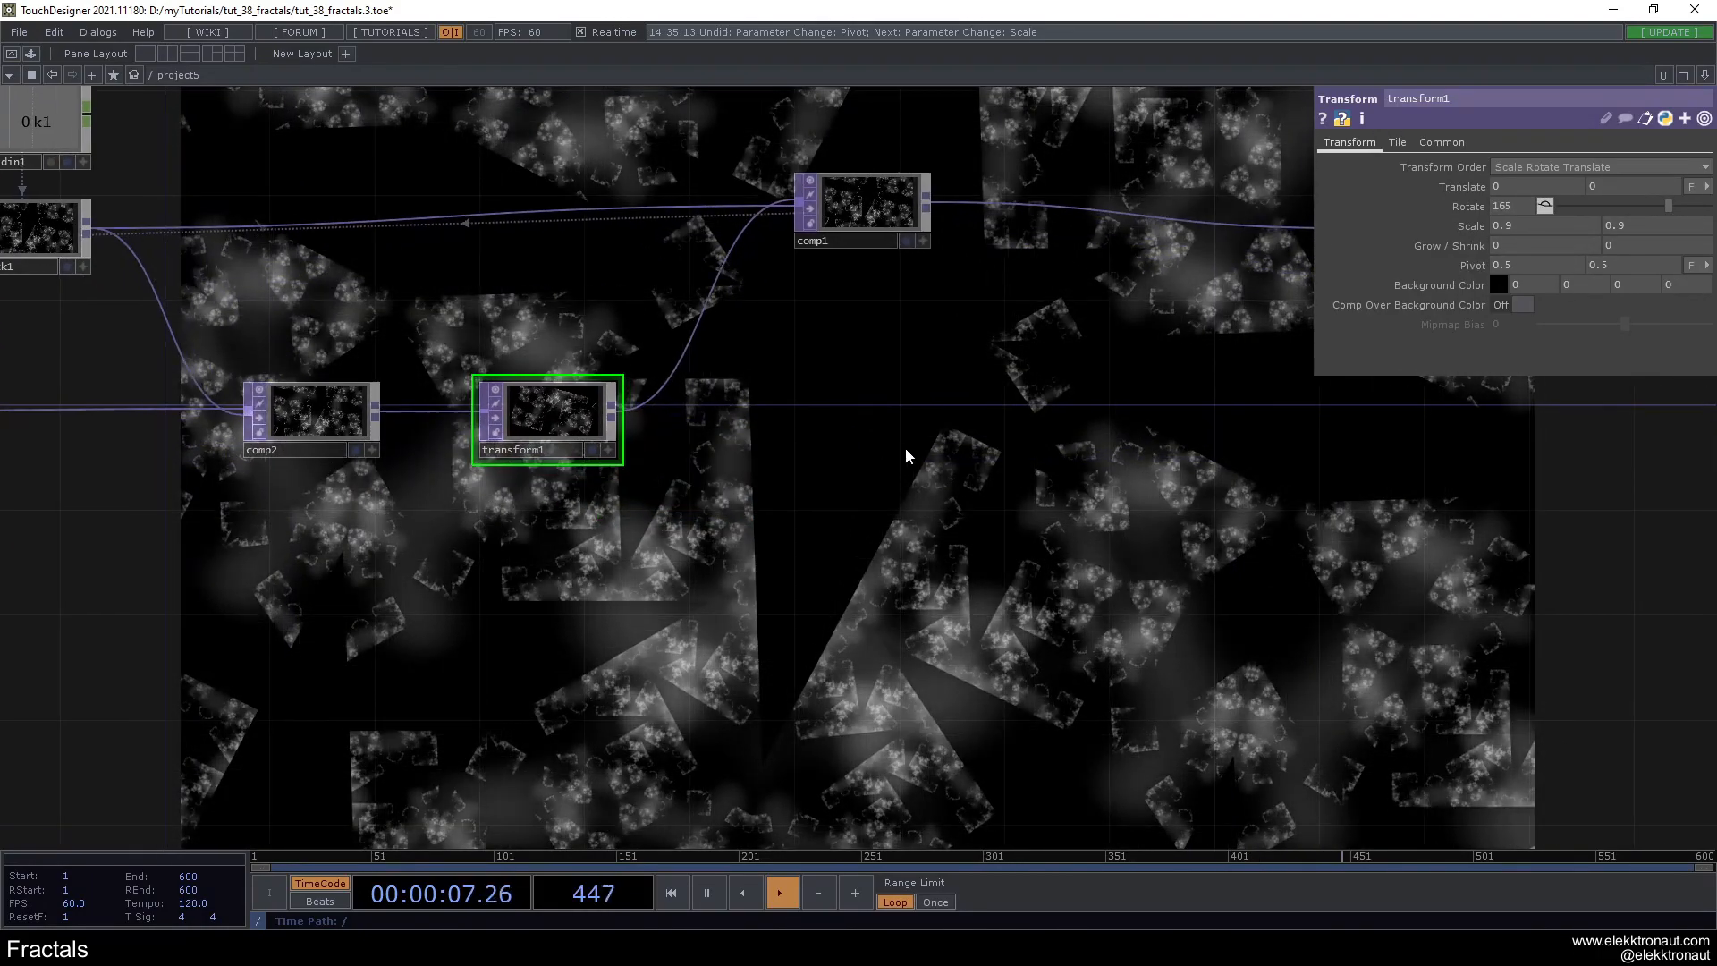
- Try the Mirror and Repeat extend modes on transform1's tiling
{"action": "left_click", "coordinate": [1399, 146]}
{"action": "left_click", "coordinate": [1365, 151]}
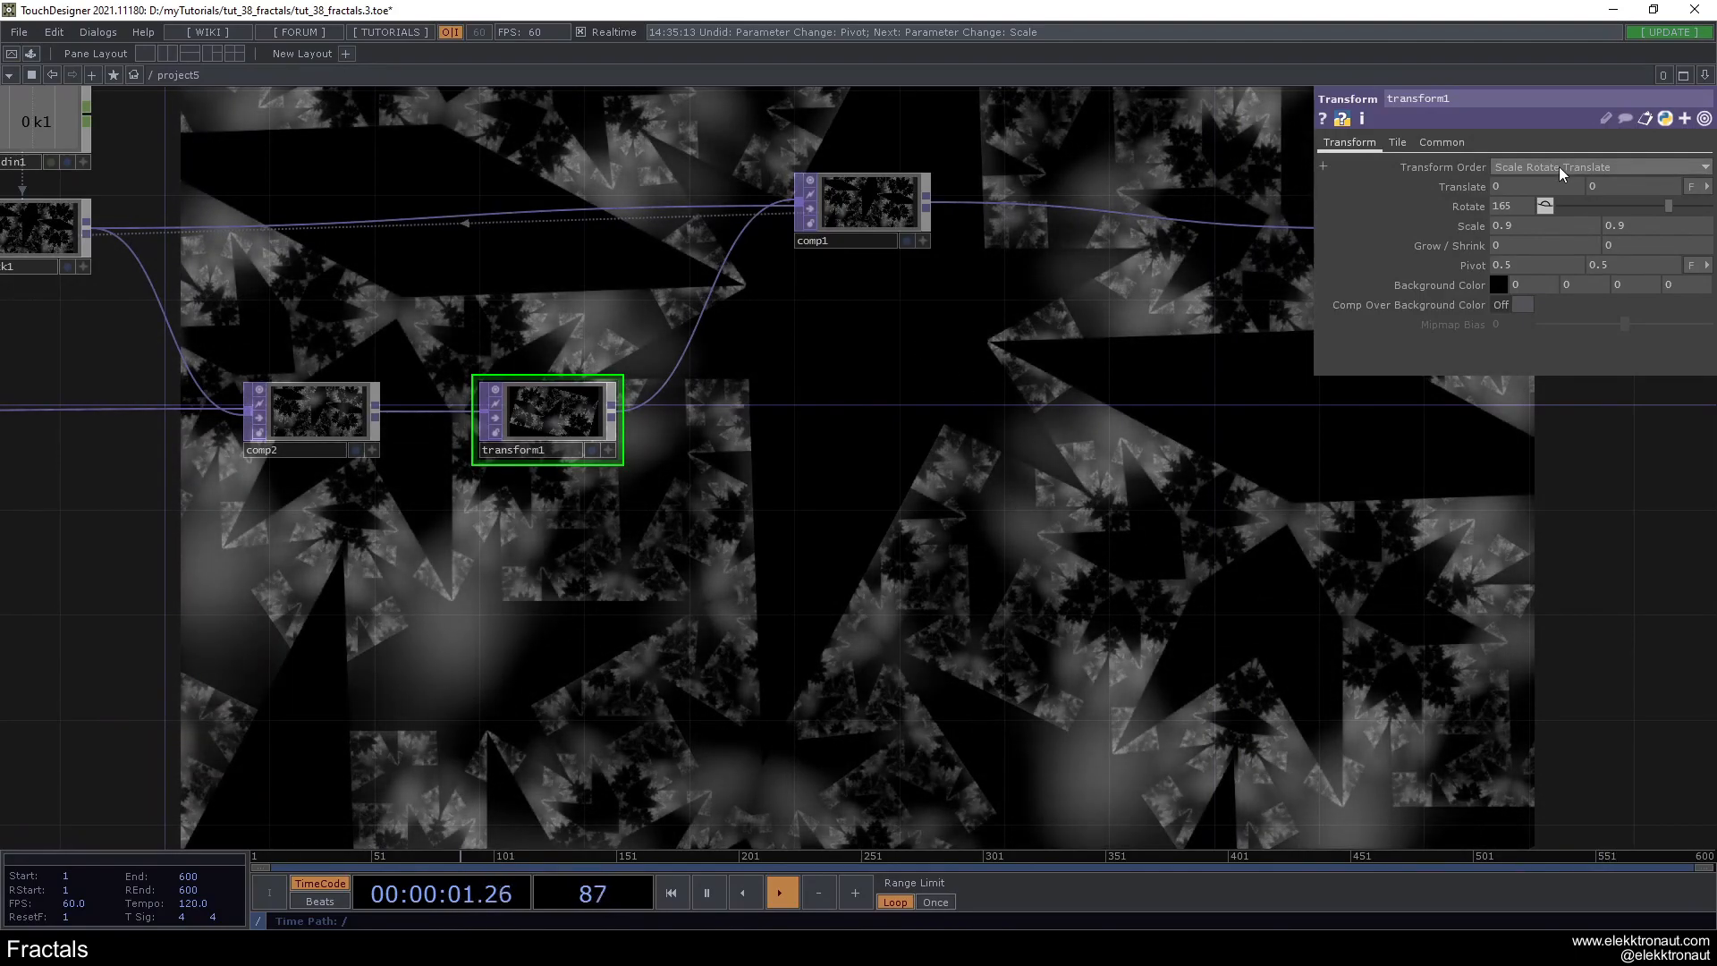
{"action": "left_click", "coordinate": [1396, 142]}
{"action": "left_click", "coordinate": [1520, 168]}
{"action": "left_click", "coordinate": [1532, 230]}
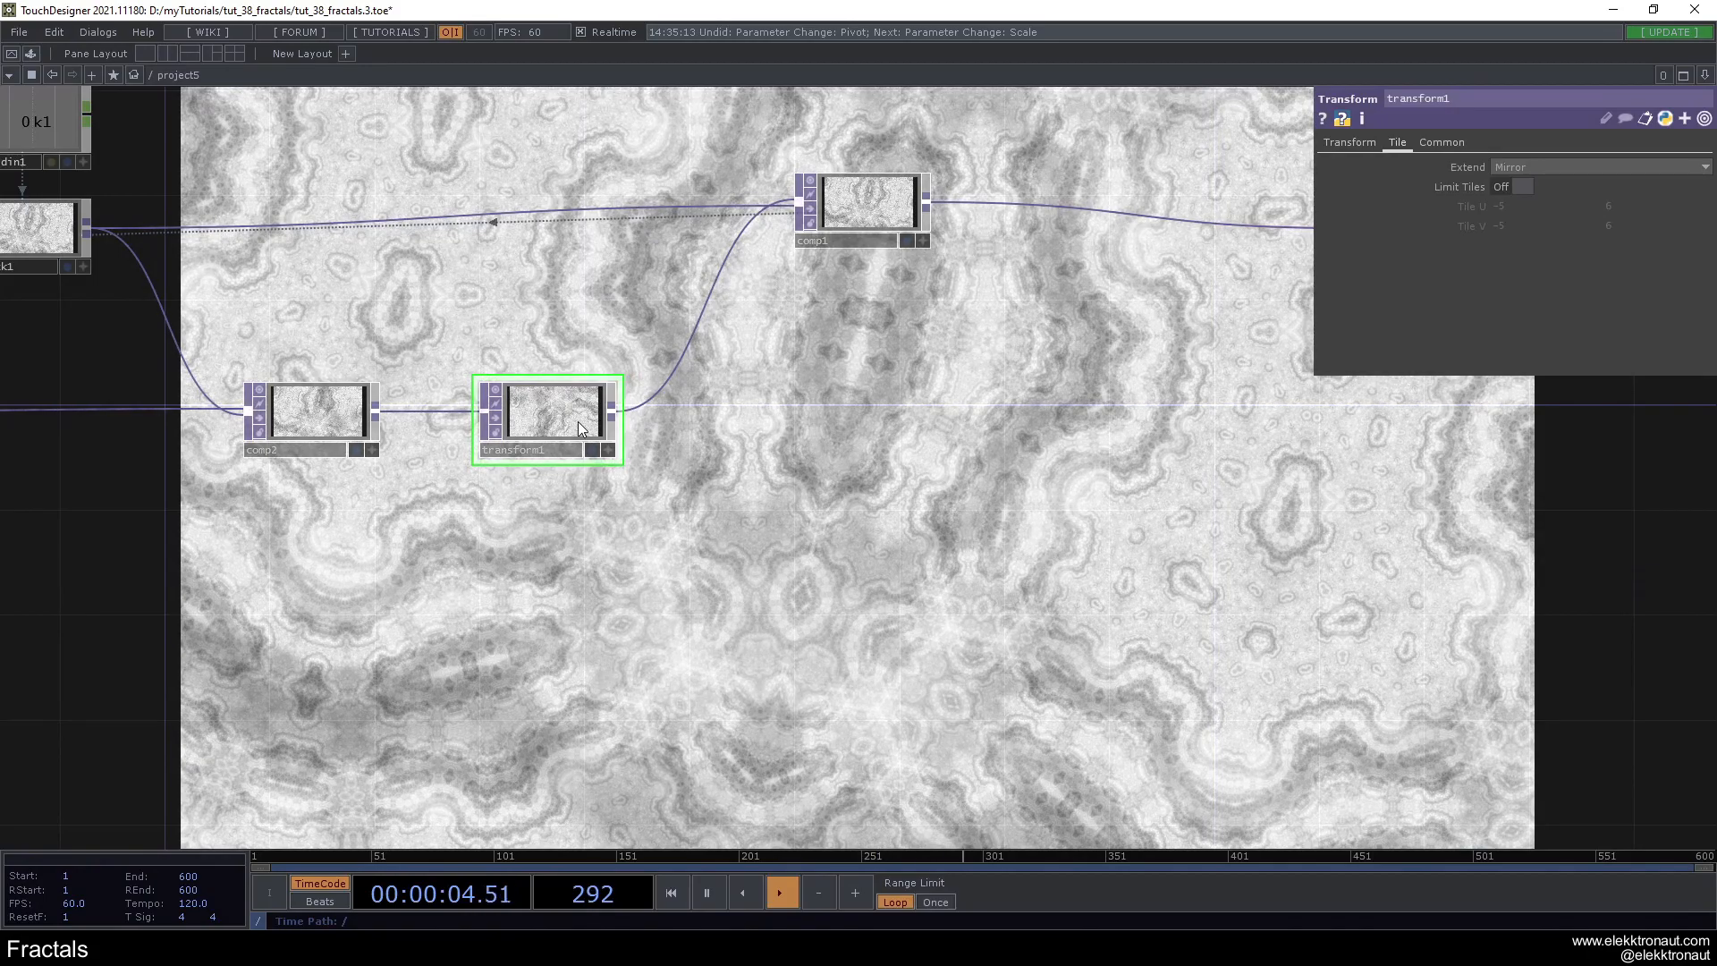
{"action": "left_click", "coordinate": [1521, 168]}
{"action": "left_click", "coordinate": [1525, 217]}
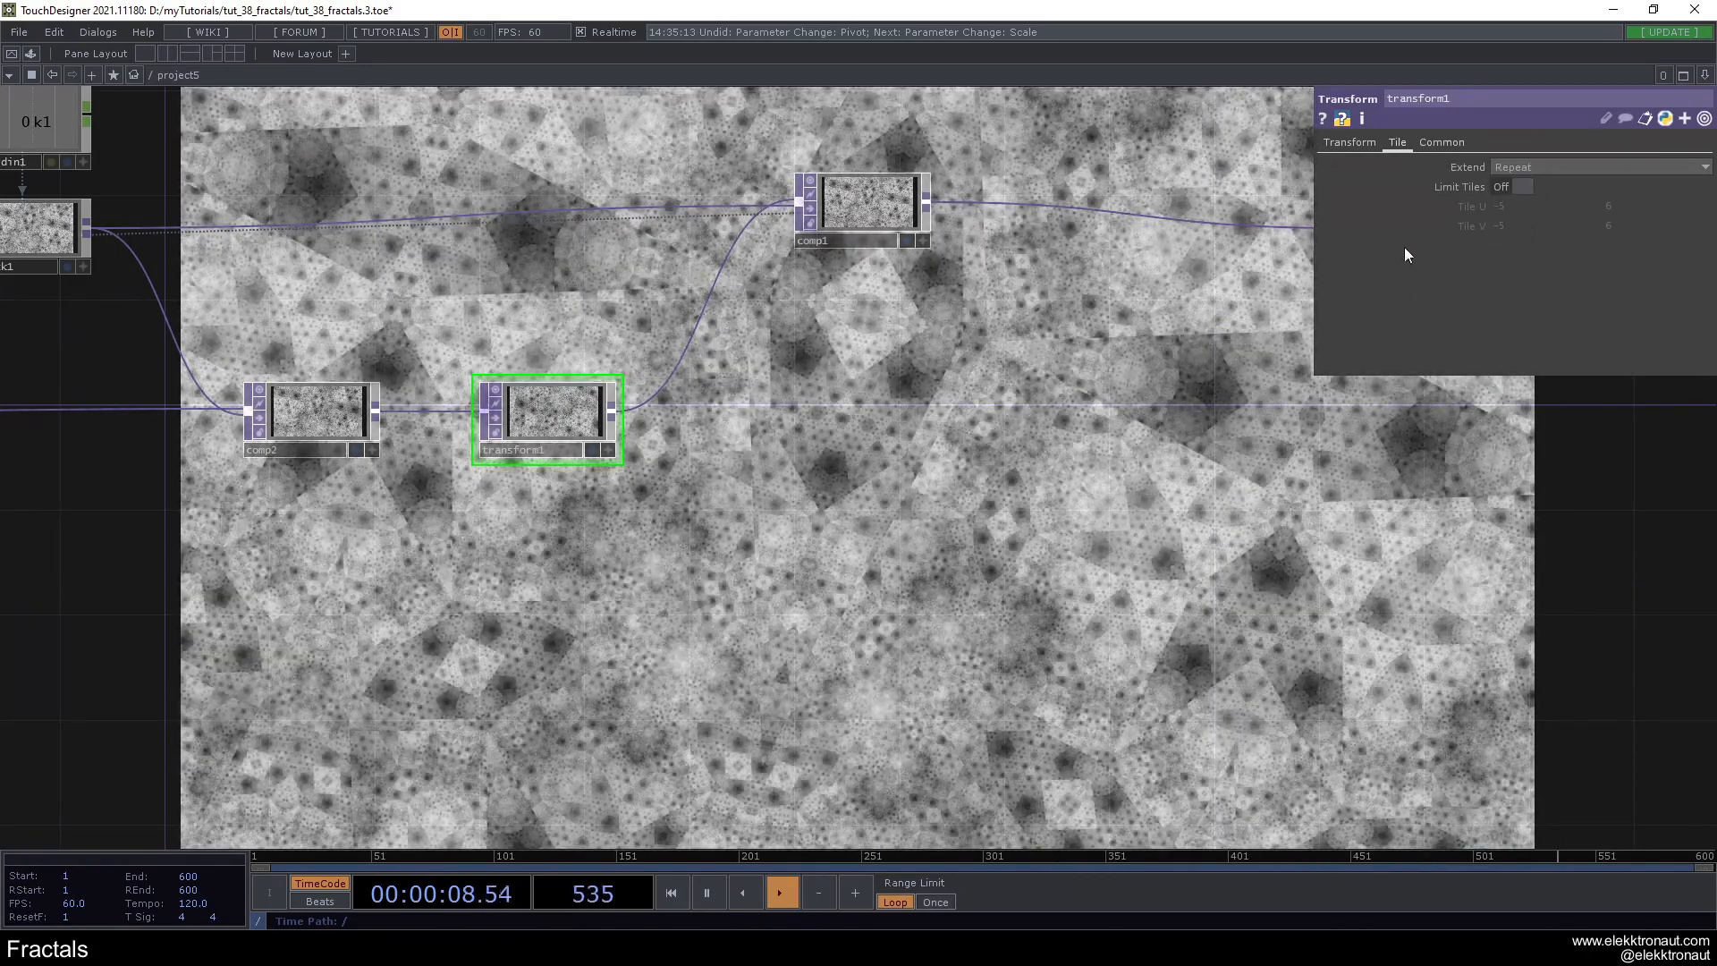
- Set transform1's rotation to -22 and its tile Extend mode to Mirror
{"action": "left_click", "coordinate": [1368, 141]}
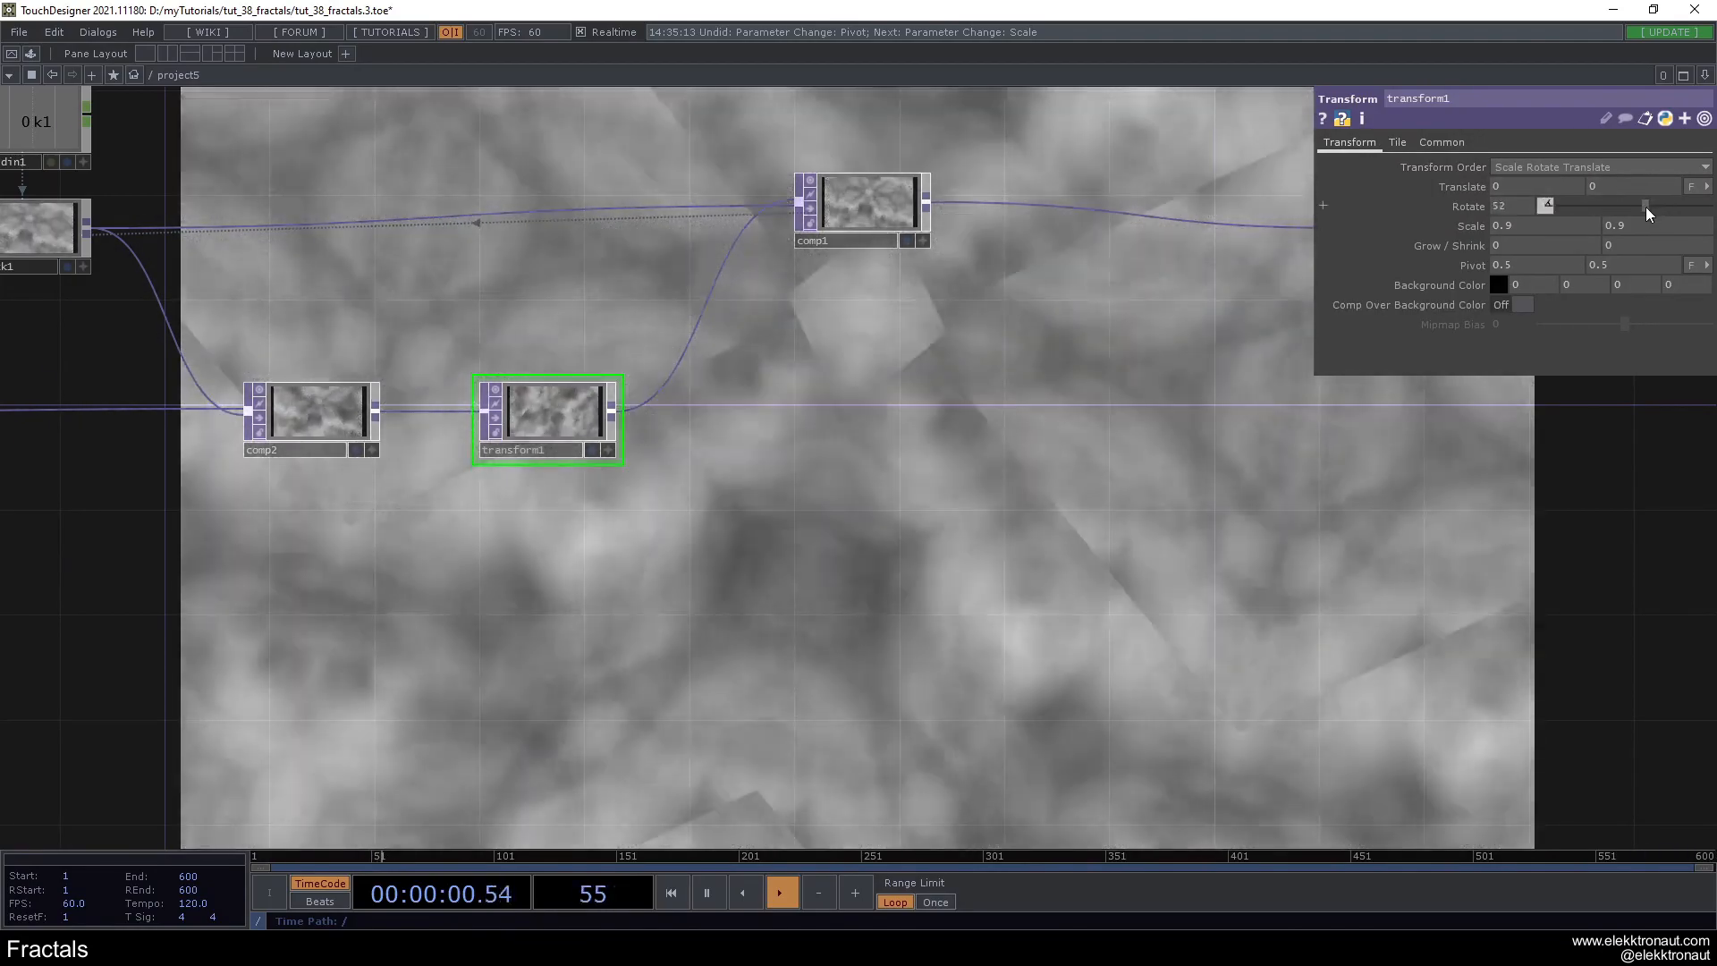
{"action": "left_click_drag", "start_coordinate": [1645, 207], "coordinate": [1628, 208]}
{"action": "left_click", "coordinate": [1402, 142]}
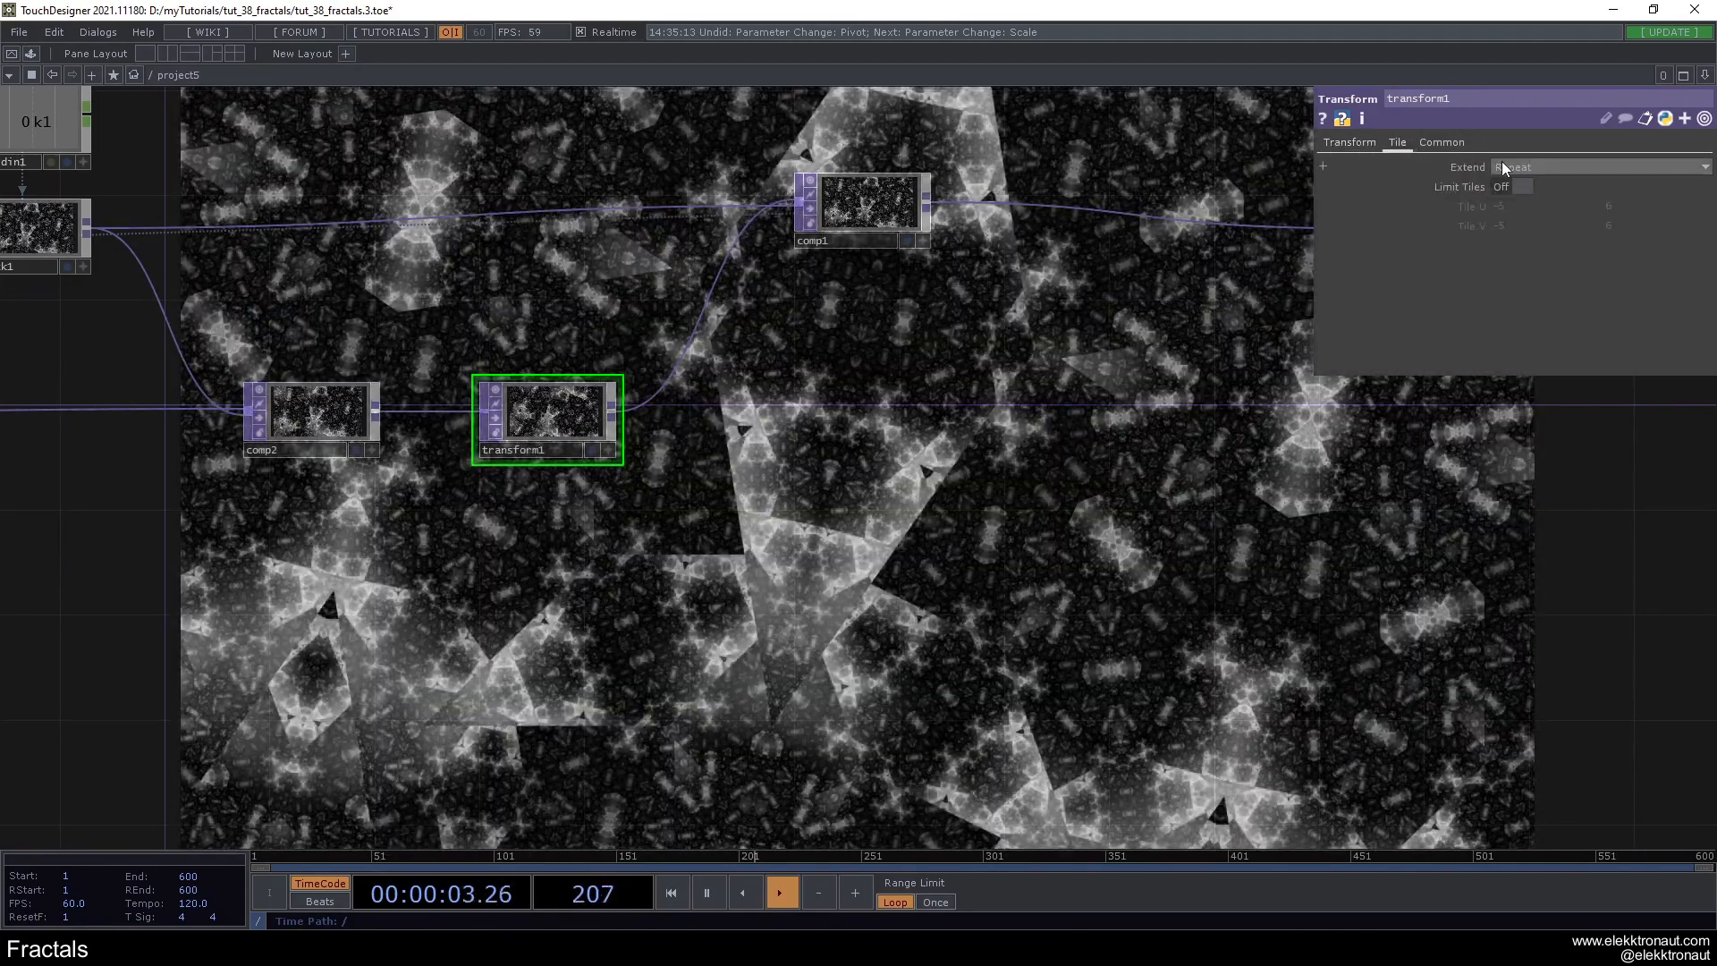
{"action": "left_click", "coordinate": [1505, 167]}
{"action": "left_click", "coordinate": [1511, 229]}
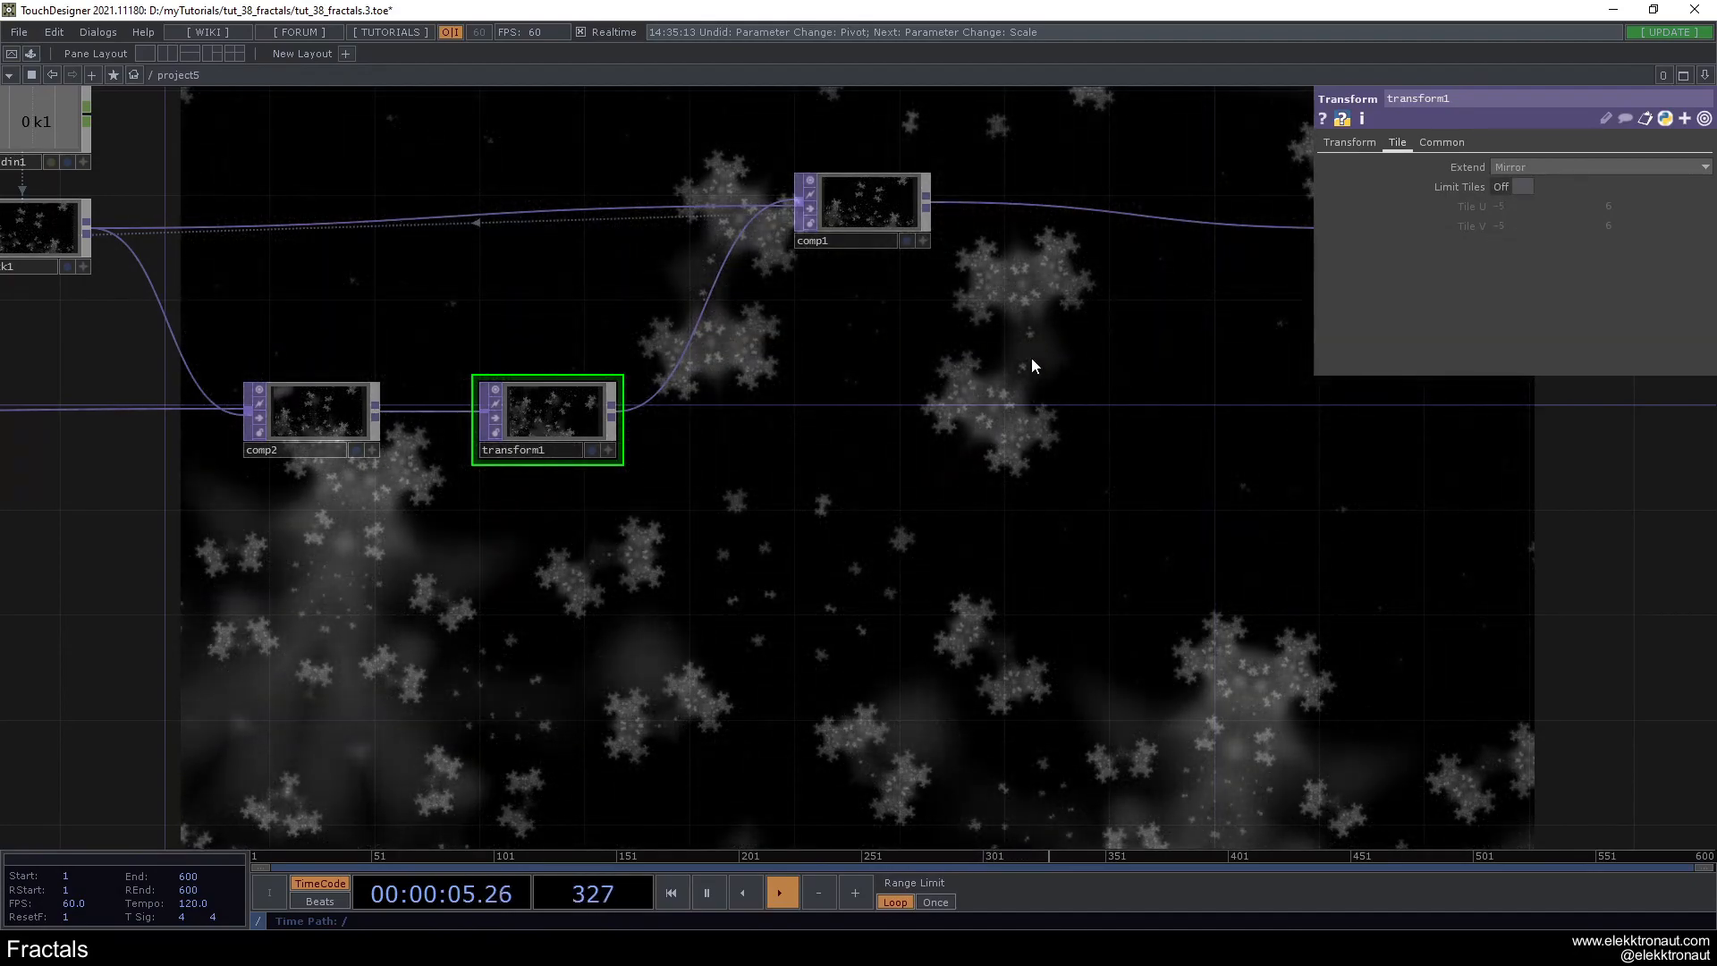
- Duplicate transform1 and wire the copy in line between comp1 and rgbkey1
{"action": "left_click_drag", "start_coordinate": [1031, 359], "coordinate": [759, 399]}
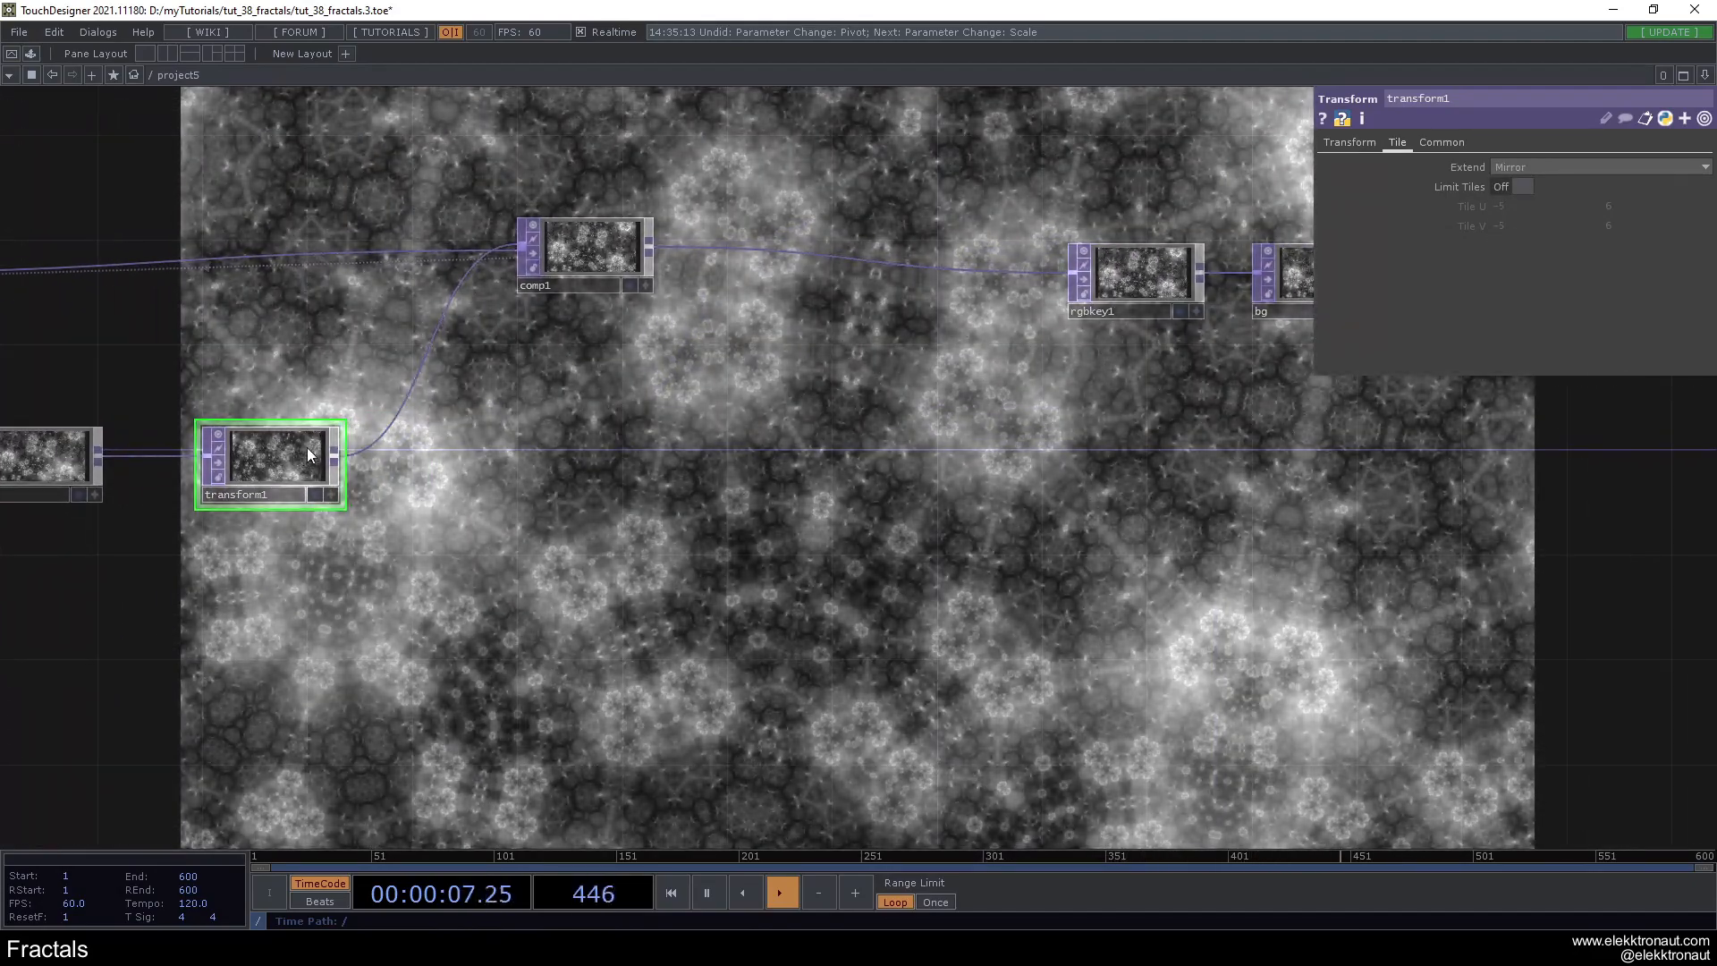
{"action": "key", "text": "ctrl+c"}
{"action": "key", "text": "ctrl+v"}
{"action": "left_click_drag", "start_coordinate": [327, 572], "coordinate": [782, 363]}
{"action": "left_click_drag", "start_coordinate": [652, 247], "coordinate": [756, 377]}
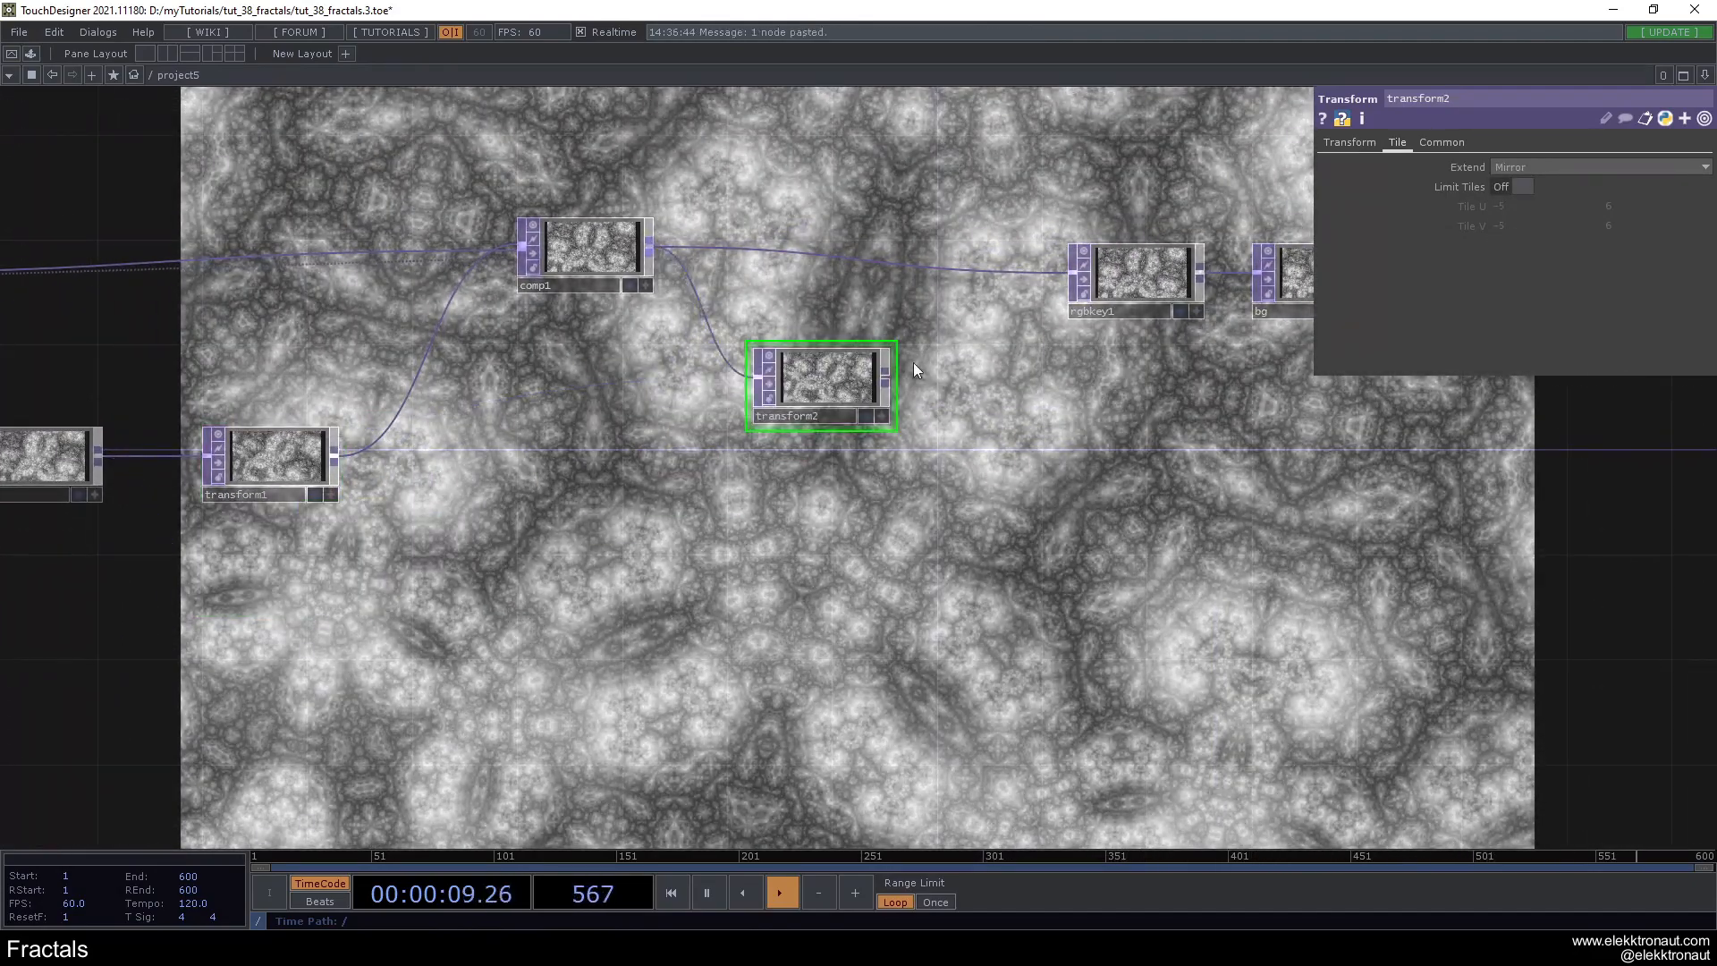
{"action": "left_click_drag", "start_coordinate": [887, 378], "coordinate": [1071, 271]}
{"action": "left_click_drag", "start_coordinate": [816, 382], "coordinate": [837, 281]}
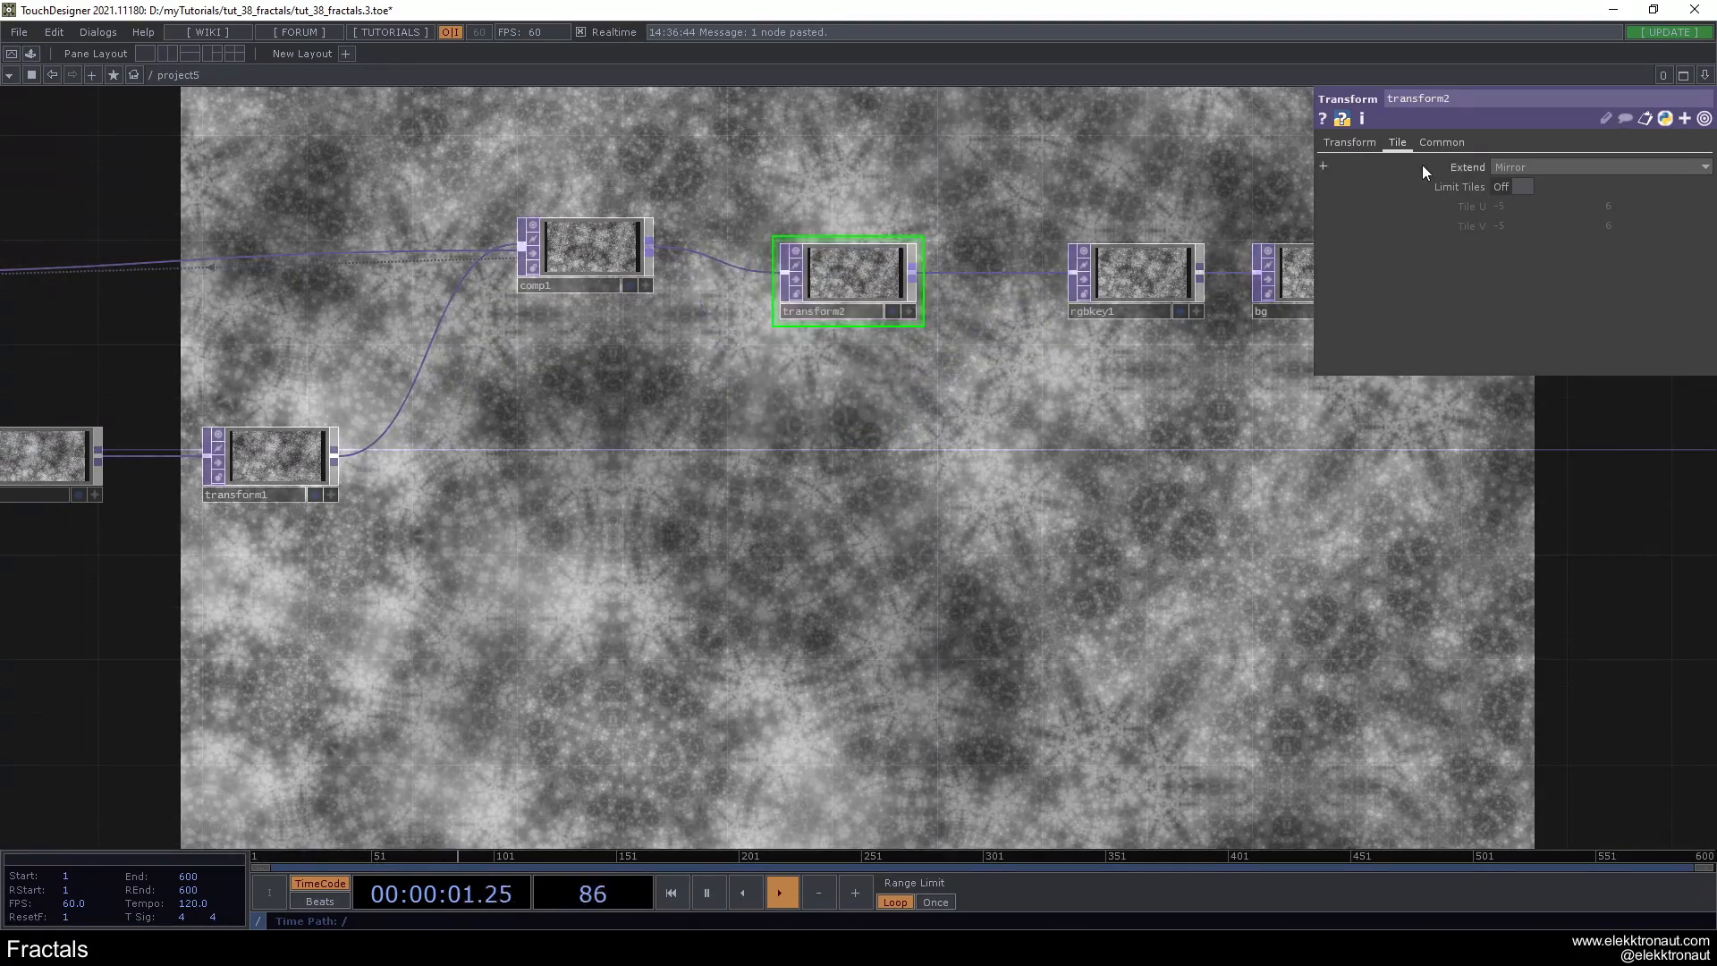
- Set the scale of transform2 to 0.3 on both axes
{"action": "left_click", "coordinate": [1349, 142]}
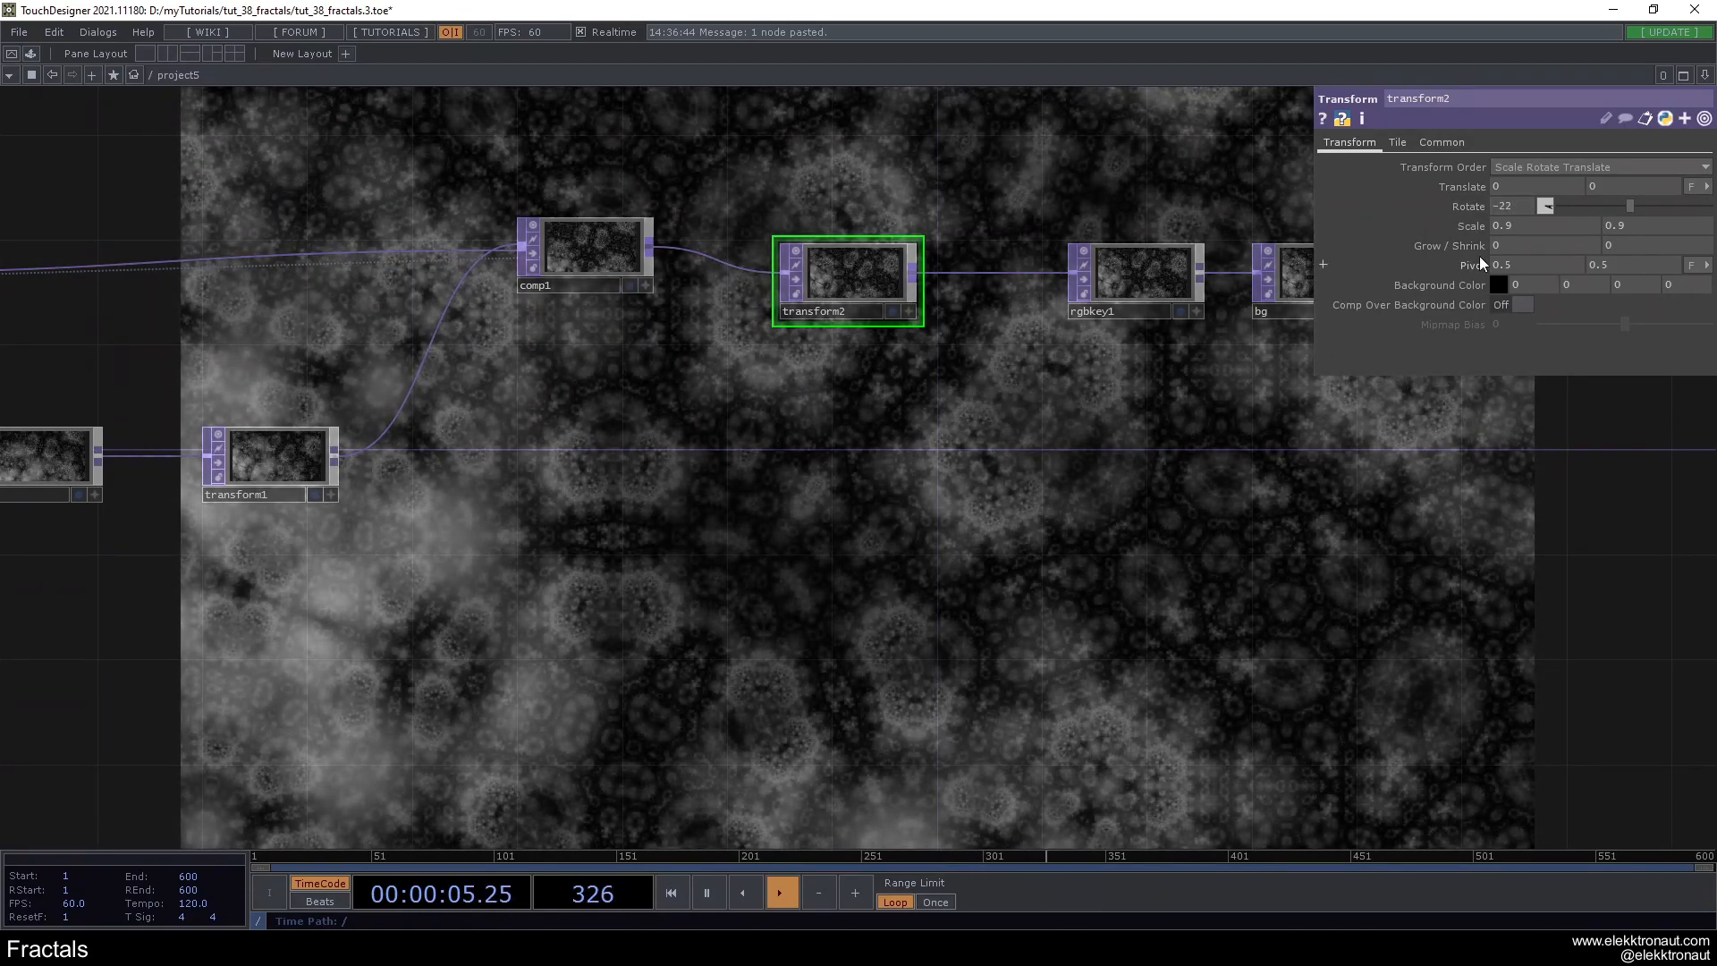
{"action": "middle_click_drag", "start_coordinate": [1457, 220], "coordinate": [1382, 211]}
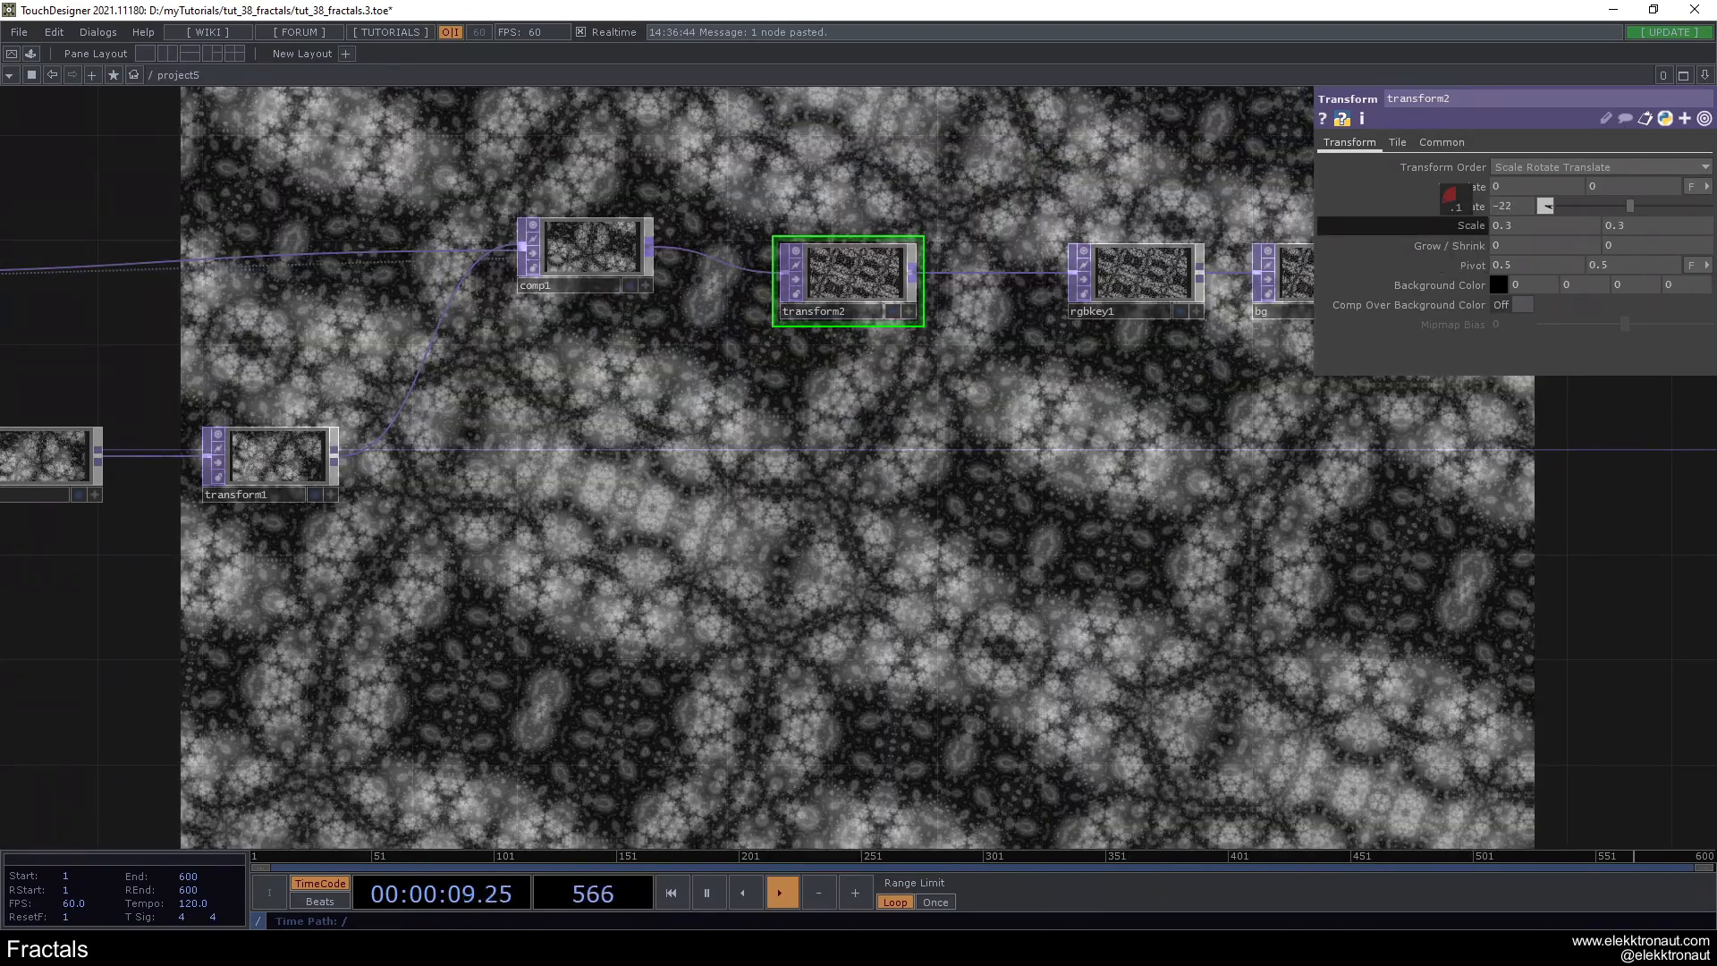
{"action": "scroll", "coordinate": [939, 459], "scroll_direction": "down", "scroll_amount": 5}
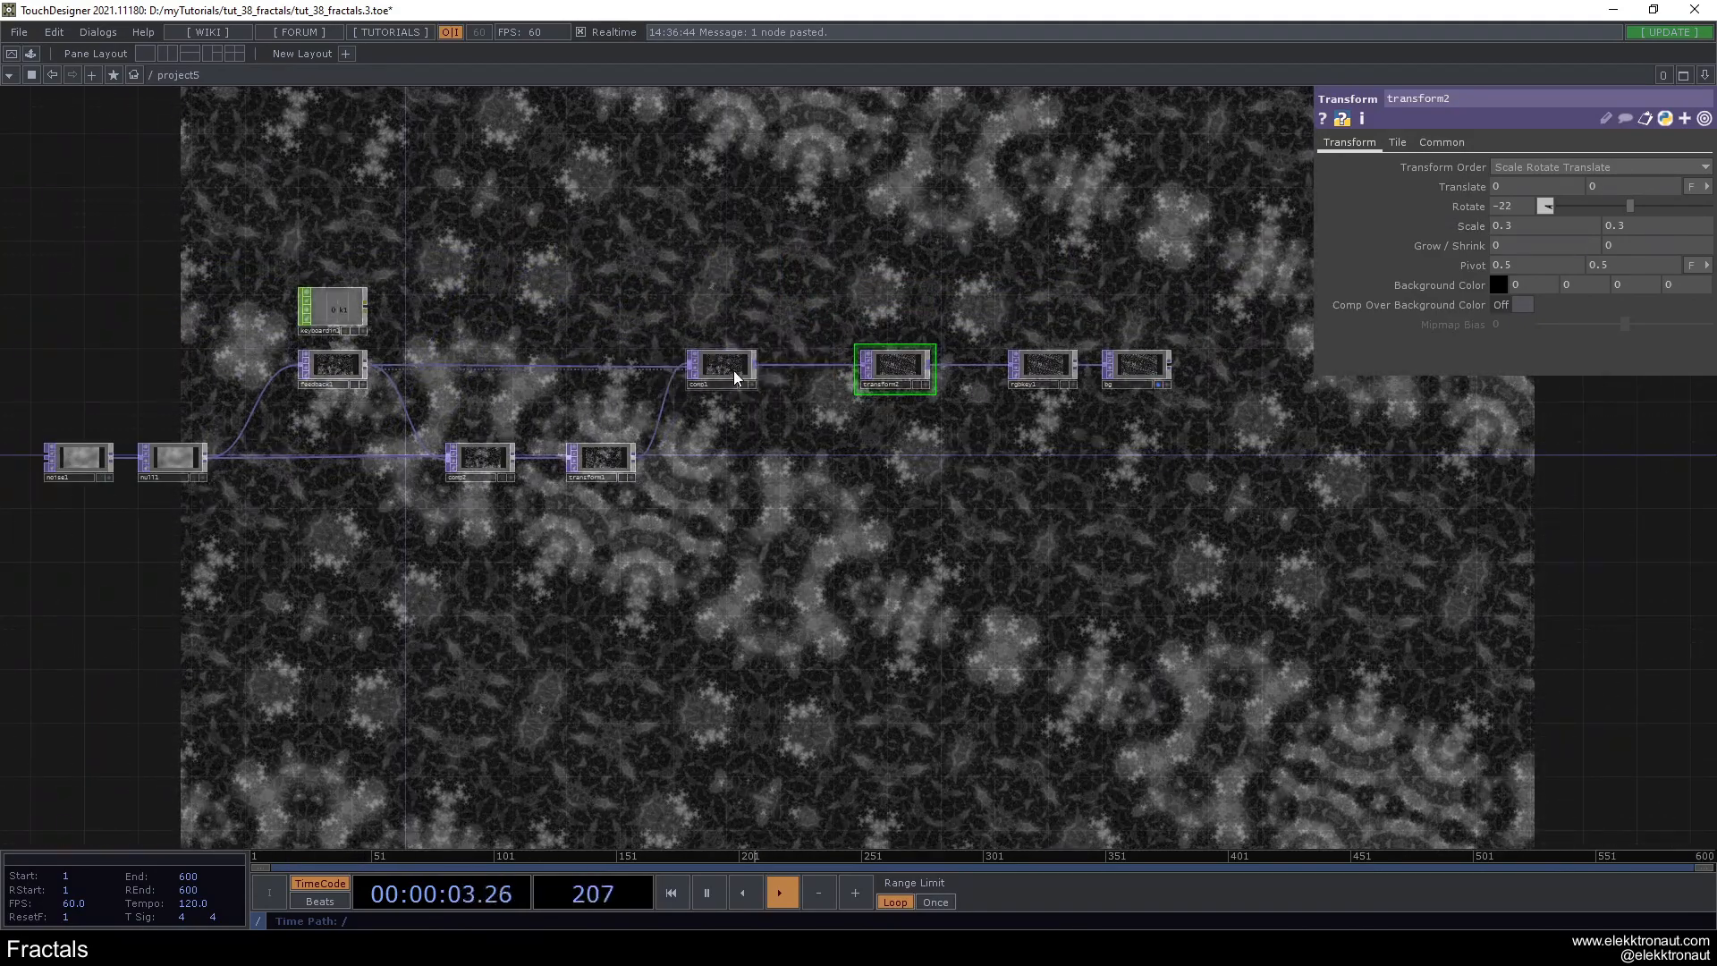
{"action": "scroll", "coordinate": [882, 366], "scroll_direction": "up", "scroll_amount": 5}
{"action": "scroll", "coordinate": [1076, 485], "scroll_direction": "down", "scroll_amount": 3}
{"action": "left_click_drag", "start_coordinate": [1001, 497], "coordinate": [1053, 494]}
{"action": "left_click_drag", "start_coordinate": [926, 517], "coordinate": [1111, 552]}
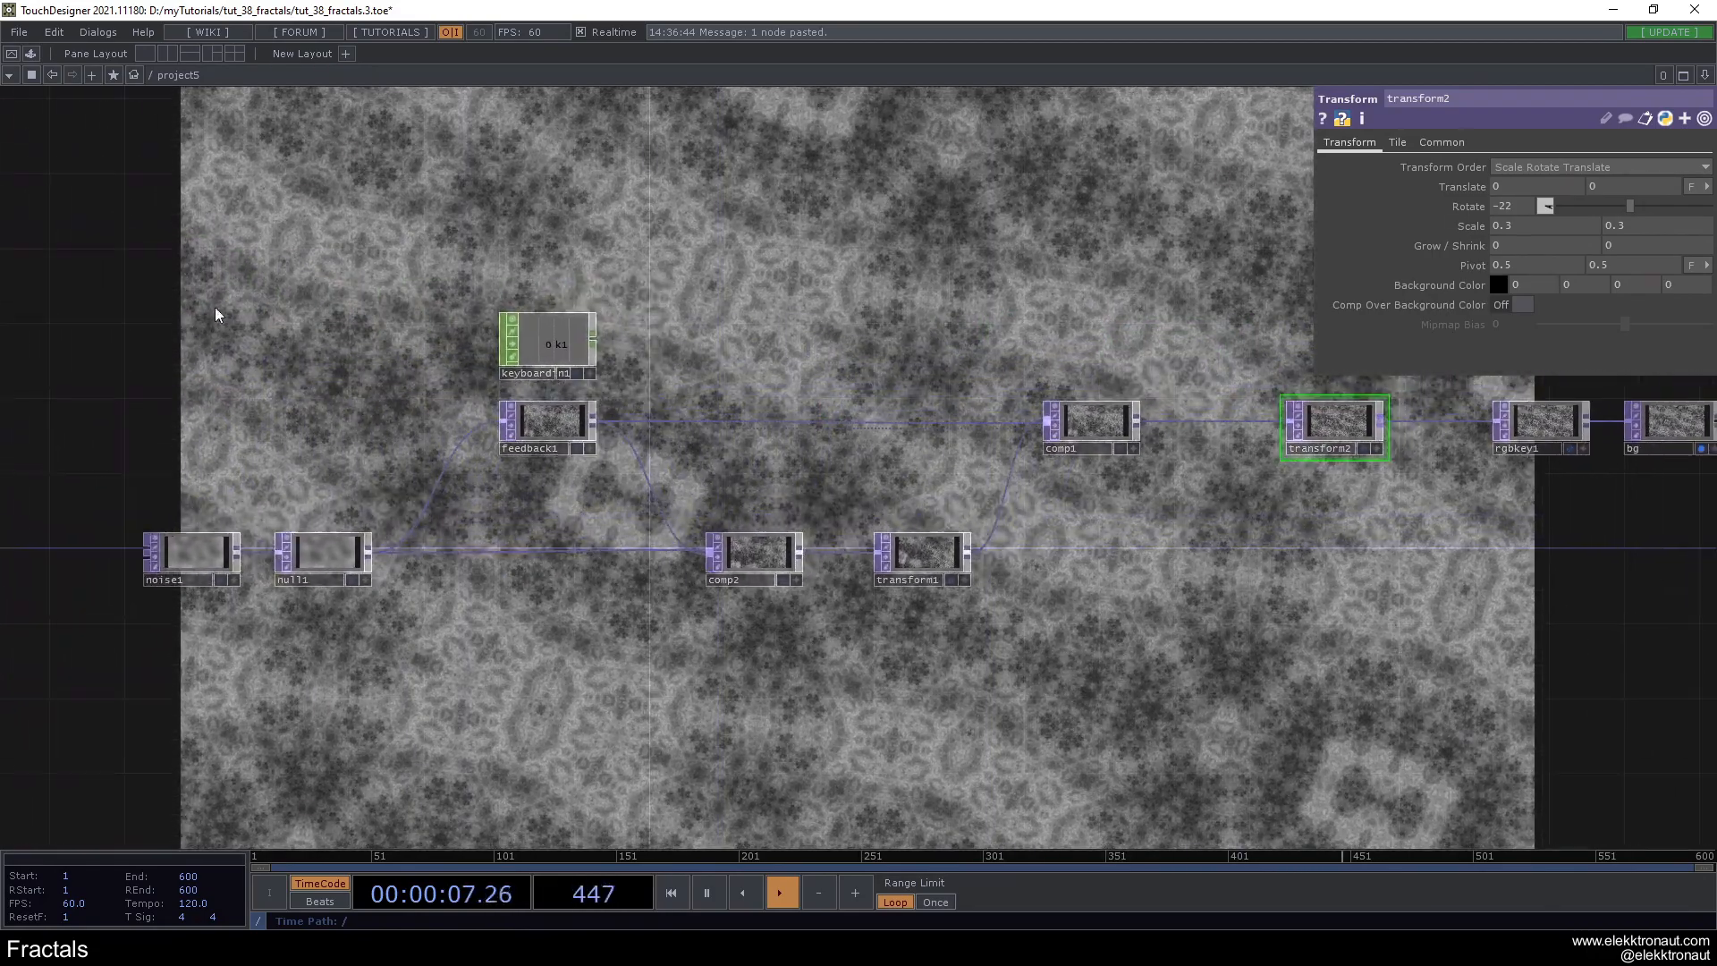
- Color-code the key operators: comp1 red, transform1 blue and noise1 purple
{"action": "left_click", "coordinate": [1085, 414]}
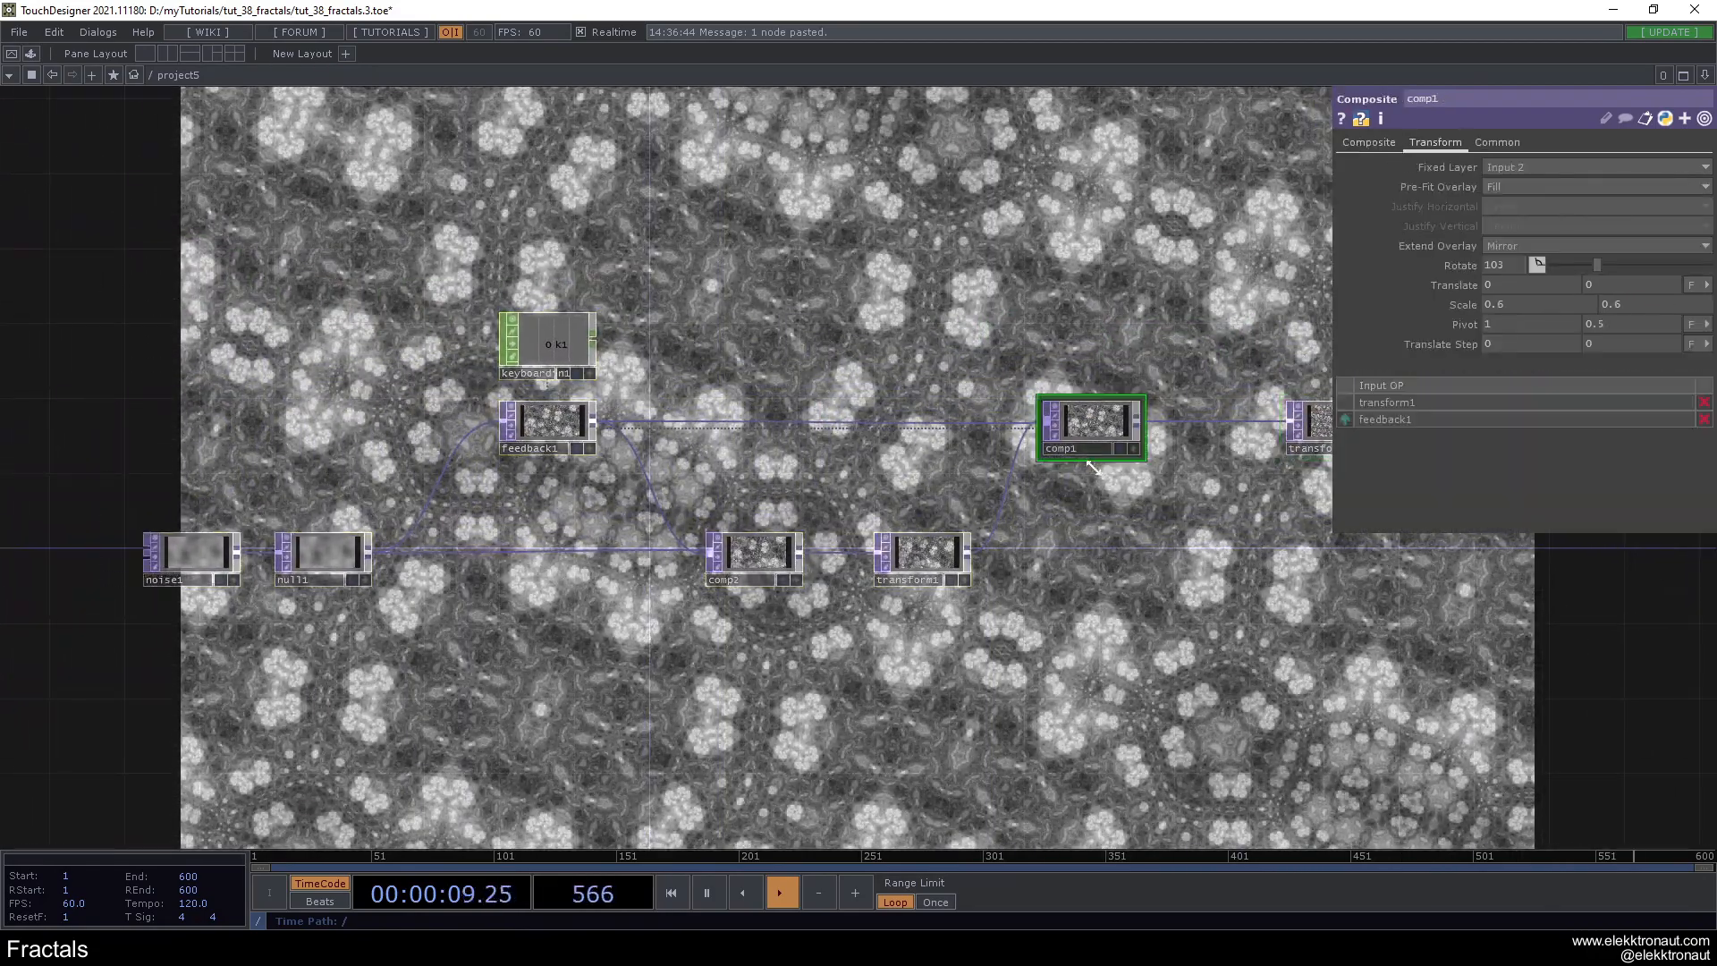
{"action": "left_click", "coordinate": [9, 773]}
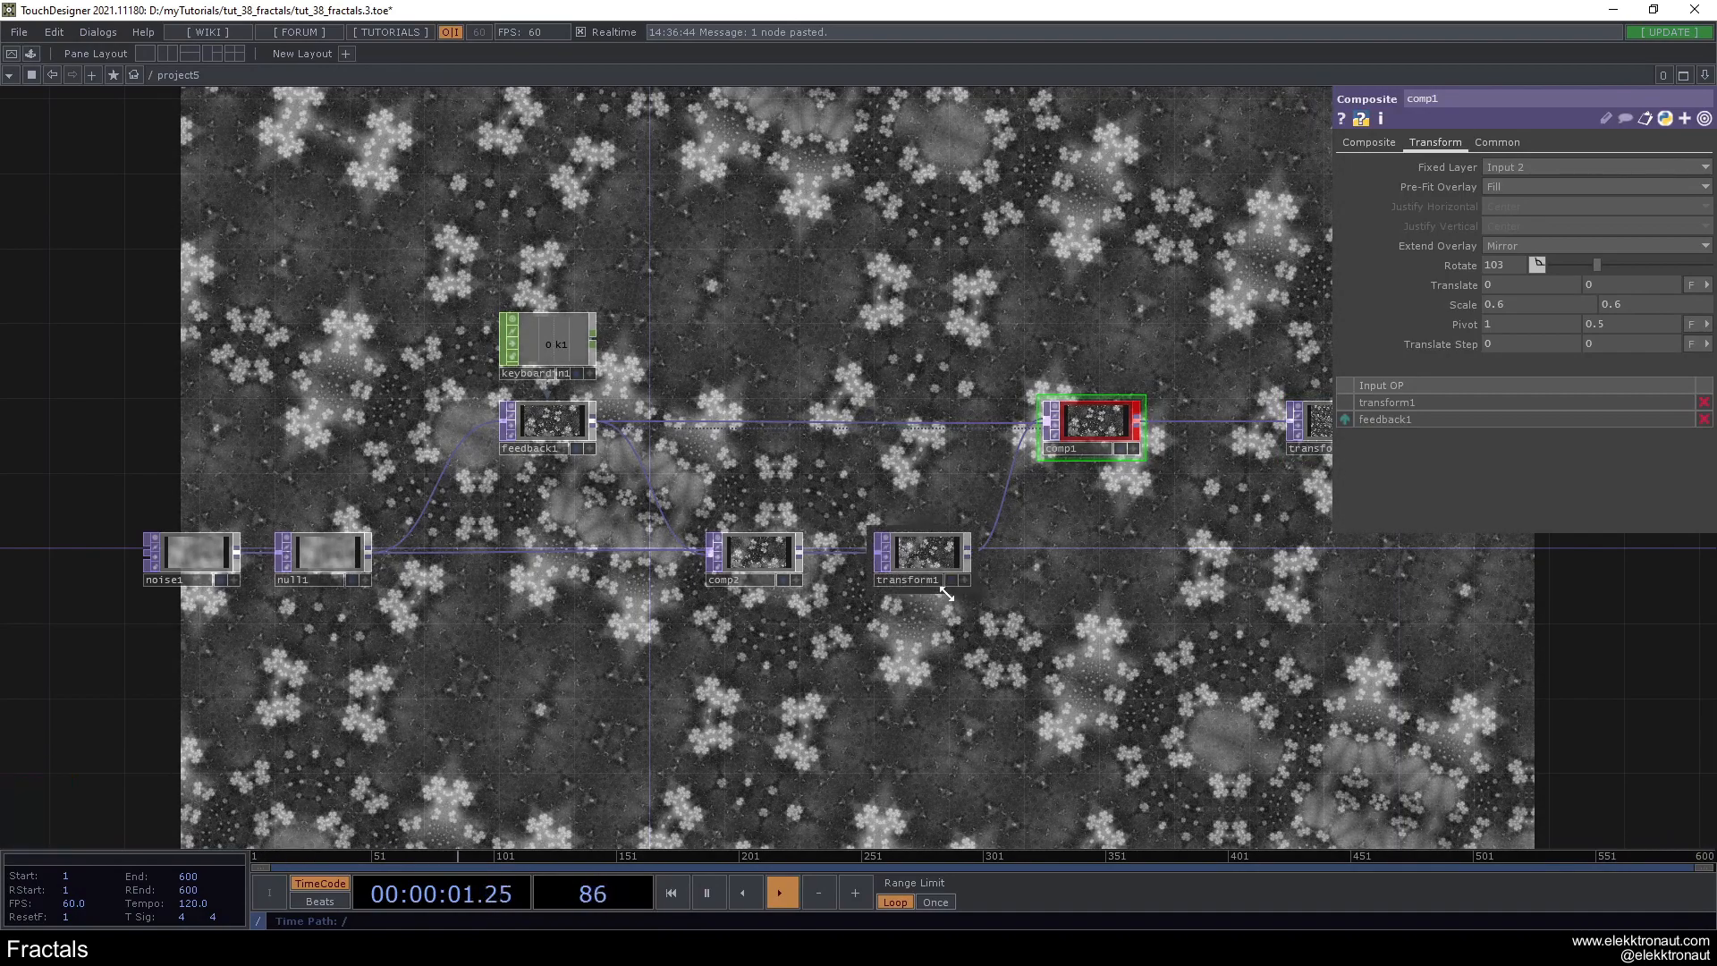
{"action": "left_click", "coordinate": [935, 562]}
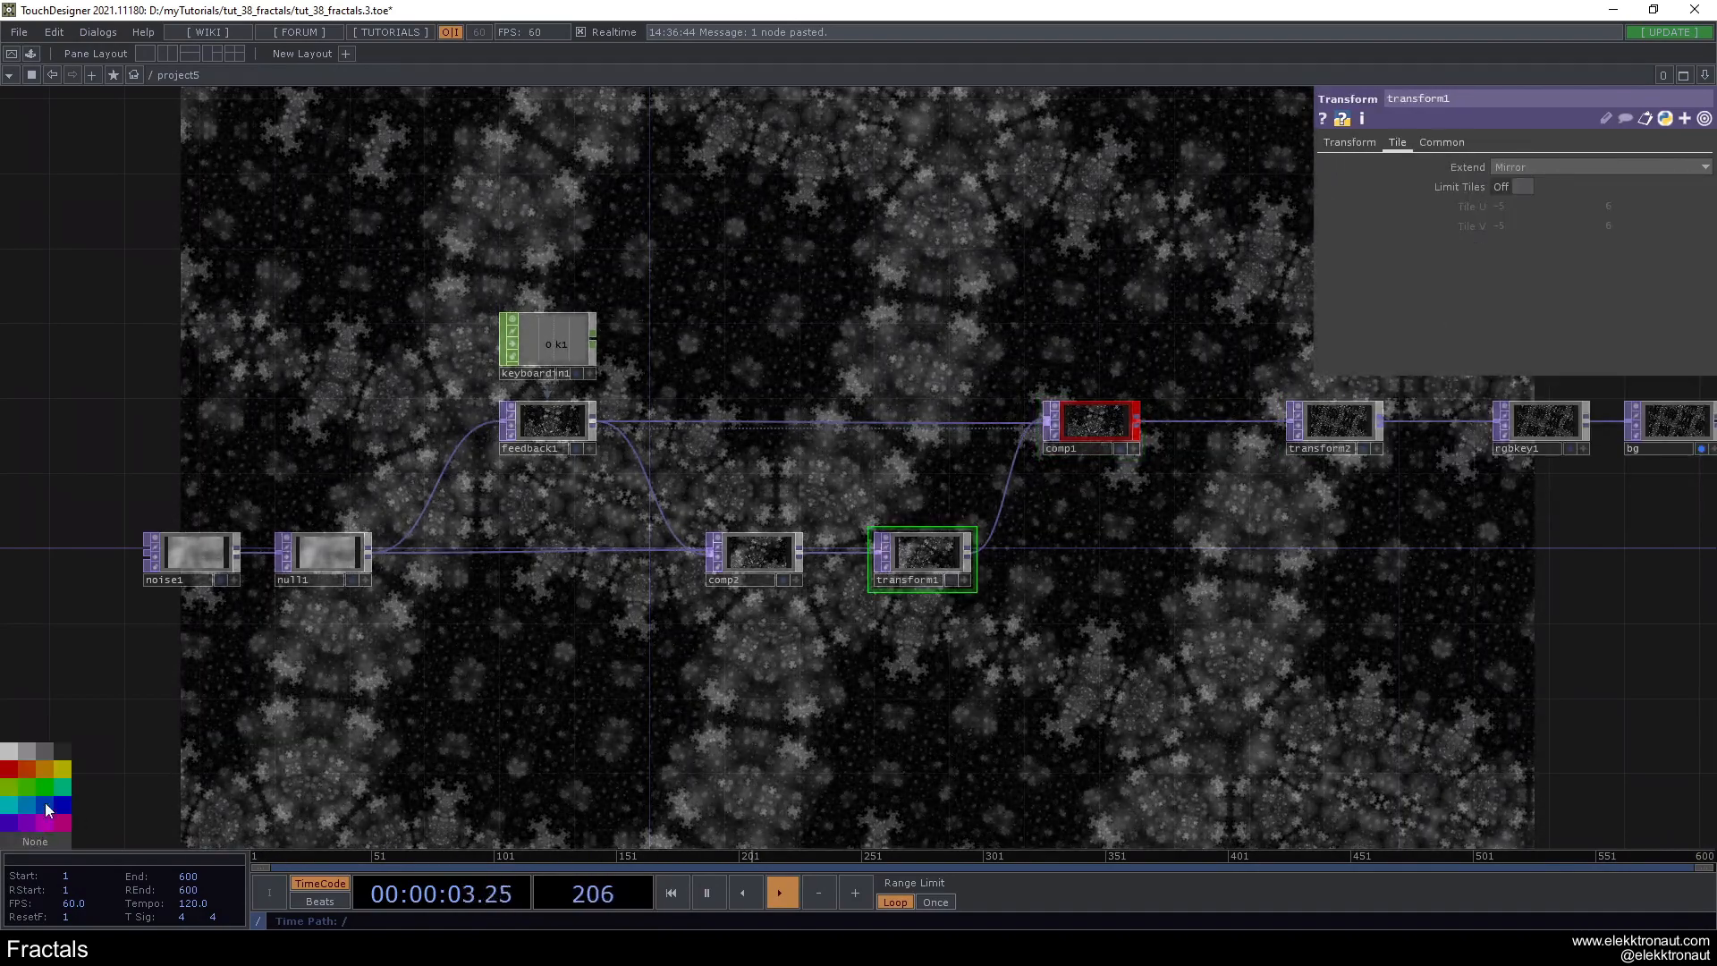
{"action": "left_click", "coordinate": [45, 803]}
{"action": "left_click", "coordinate": [191, 552]}
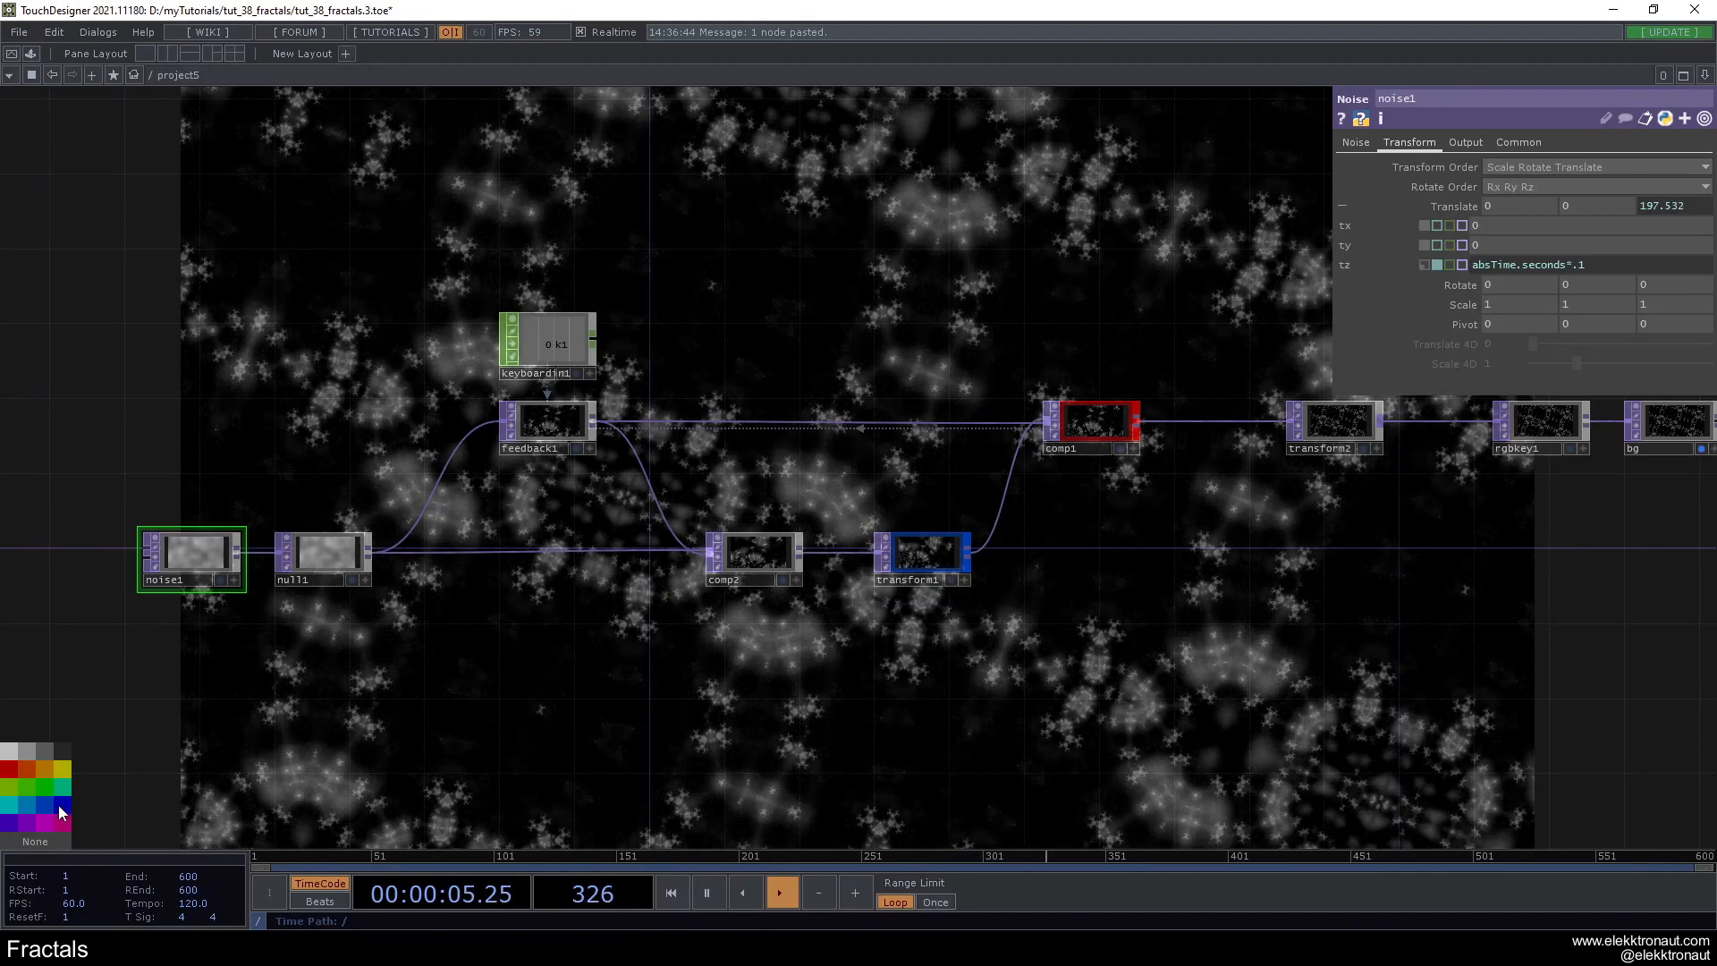
{"action": "left_click", "coordinate": [29, 821]}
- Insert a Ramp TOP into the connection between noise1 and null1
{"action": "scroll", "coordinate": [170, 526], "scroll_direction": "up", "scroll_amount": 1}
{"action": "left_click_drag", "start_coordinate": [168, 524], "coordinate": [446, 567]}
{"action": "scroll", "coordinate": [664, 531], "scroll_direction": "up", "scroll_amount": 2}
{"action": "left_click_drag", "start_coordinate": [670, 629], "coordinate": [814, 506]}
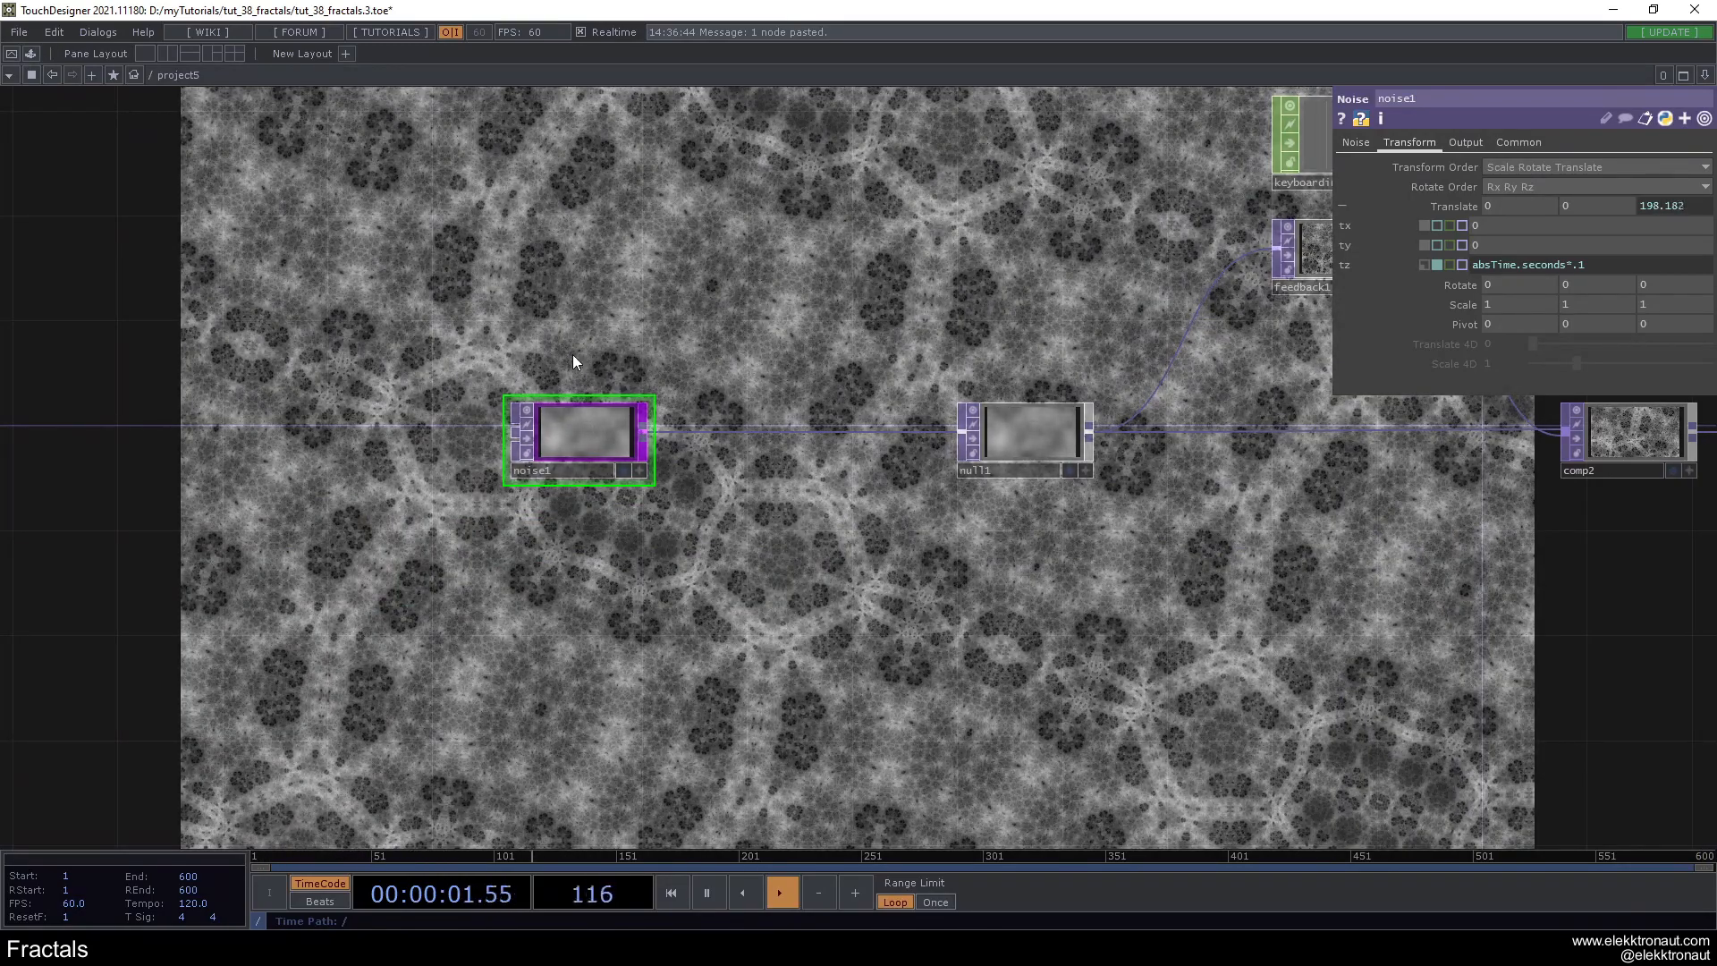
{"action": "left_click_drag", "start_coordinate": [572, 355], "coordinate": [548, 447]}
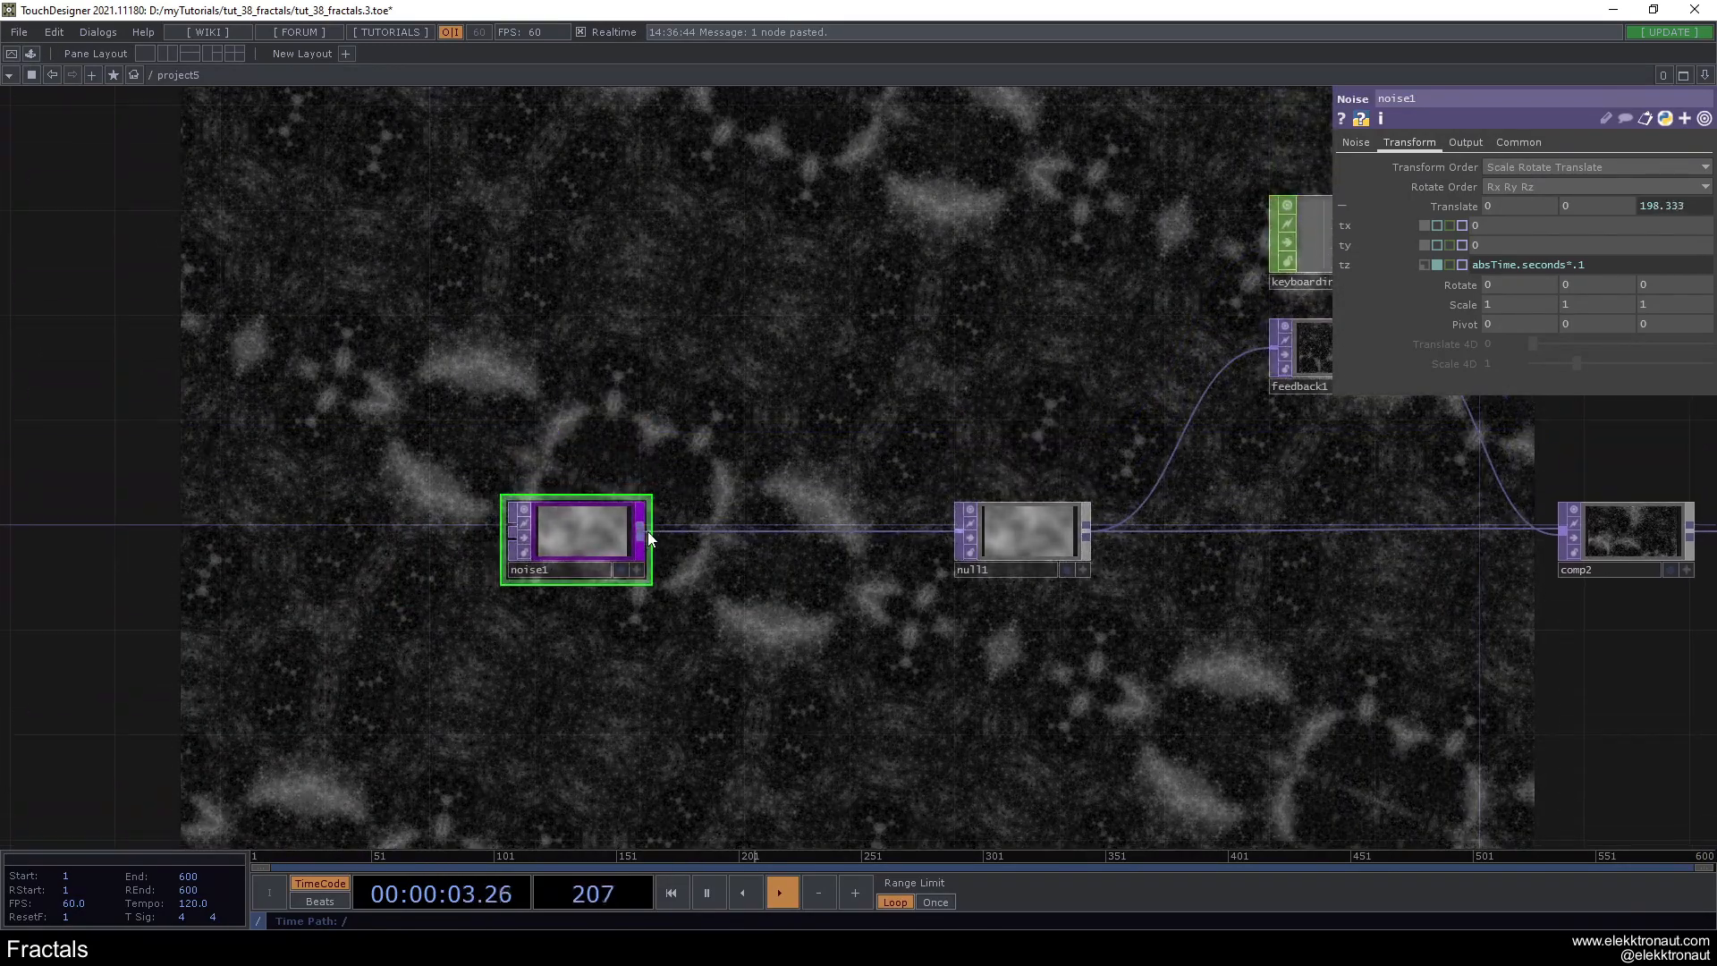
{"action": "right_click", "coordinate": [643, 533]}
{"action": "left_click", "coordinate": [719, 386]}
{"action": "left_click", "coordinate": [701, 419]}
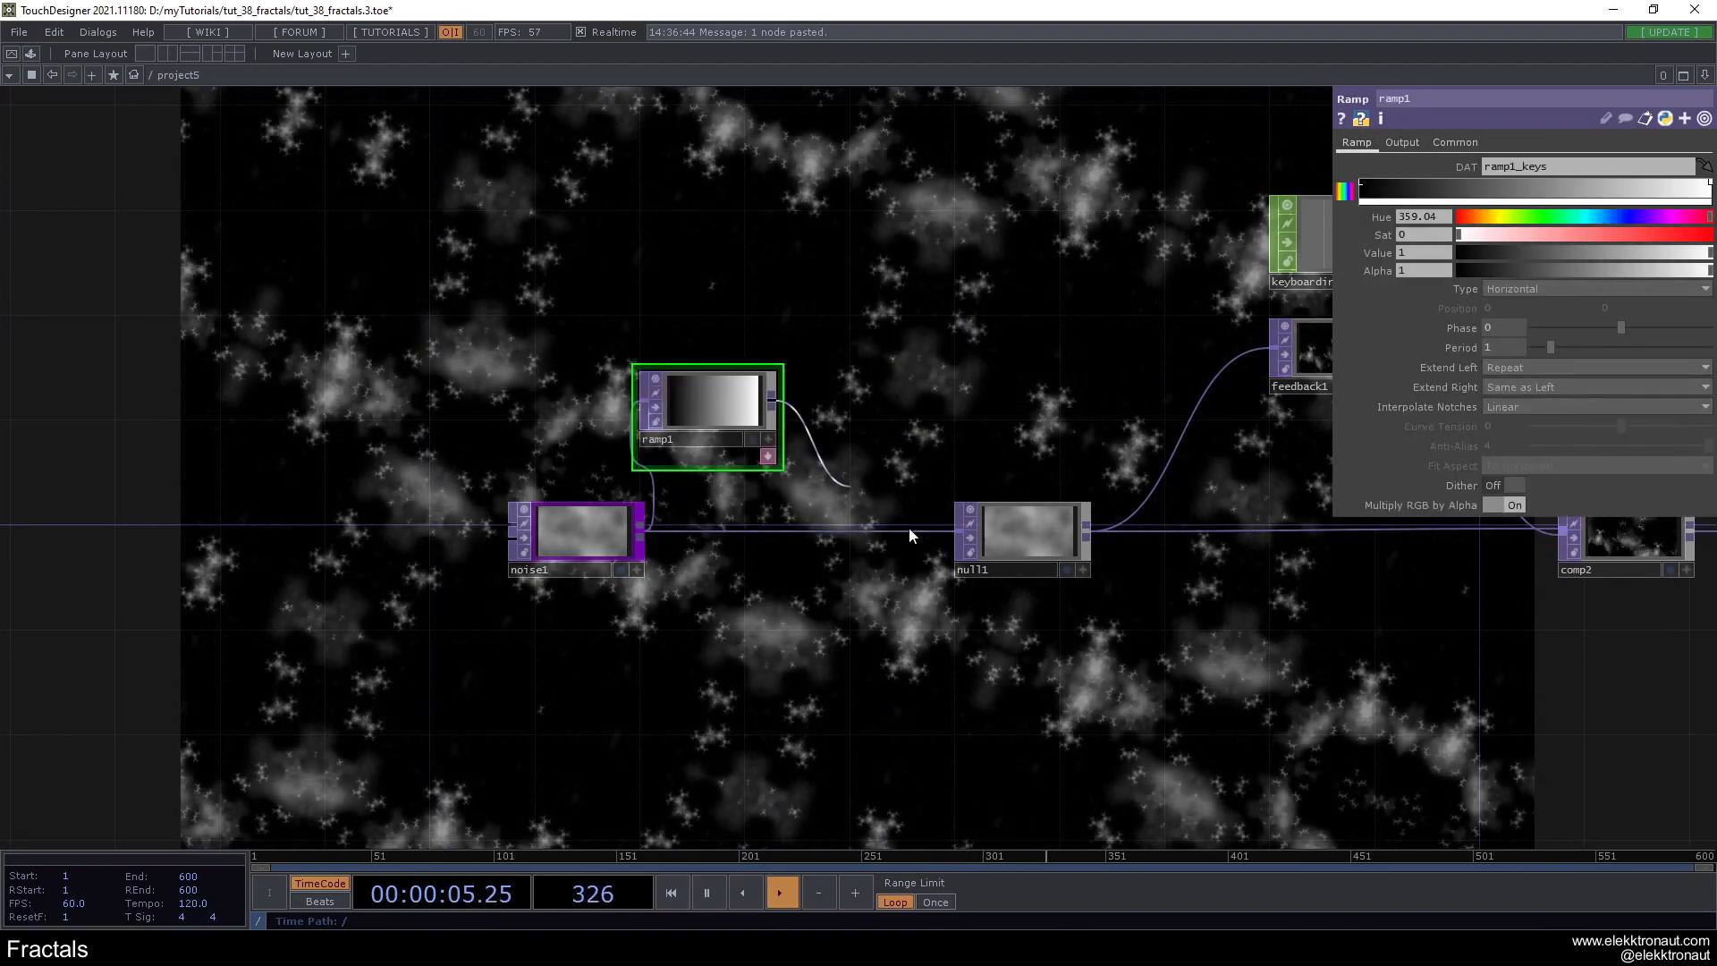
{"action": "left_click_drag", "start_coordinate": [698, 409], "coordinate": [749, 427]}
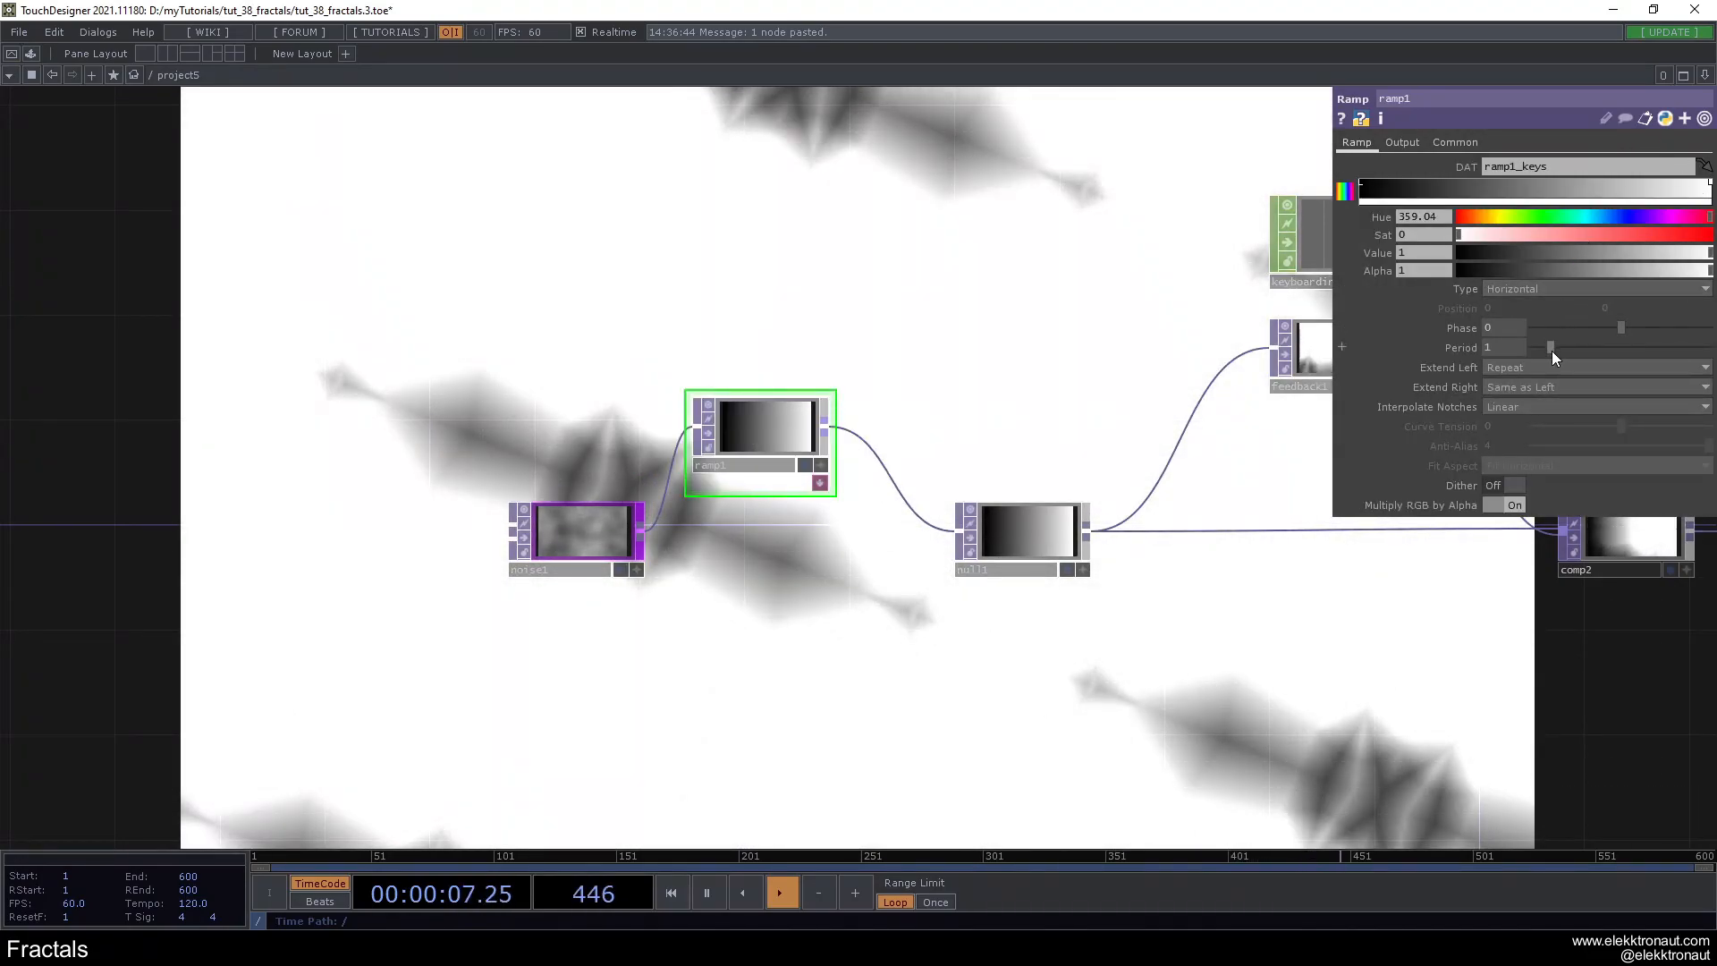
- Set ramp1's period to 0.8 and add a key near the white end of its gradient
{"action": "left_click_drag", "start_coordinate": [1552, 351], "coordinate": [1547, 352]}
{"action": "left_click_drag", "start_coordinate": [838, 394], "coordinate": [703, 424]}
{"action": "mouse_move", "coordinate": [1687, 187]}
{"action": "left_mouse_down"}
{"action": "mouse_move", "coordinate": [1658, 193]}
{"action": "mouse_move", "coordinate": [1676, 208]}
{"action": "mouse_move", "coordinate": [1630, 189]}
{"action": "mouse_move", "coordinate": [1675, 192]}
{"action": "left_mouse_up"}
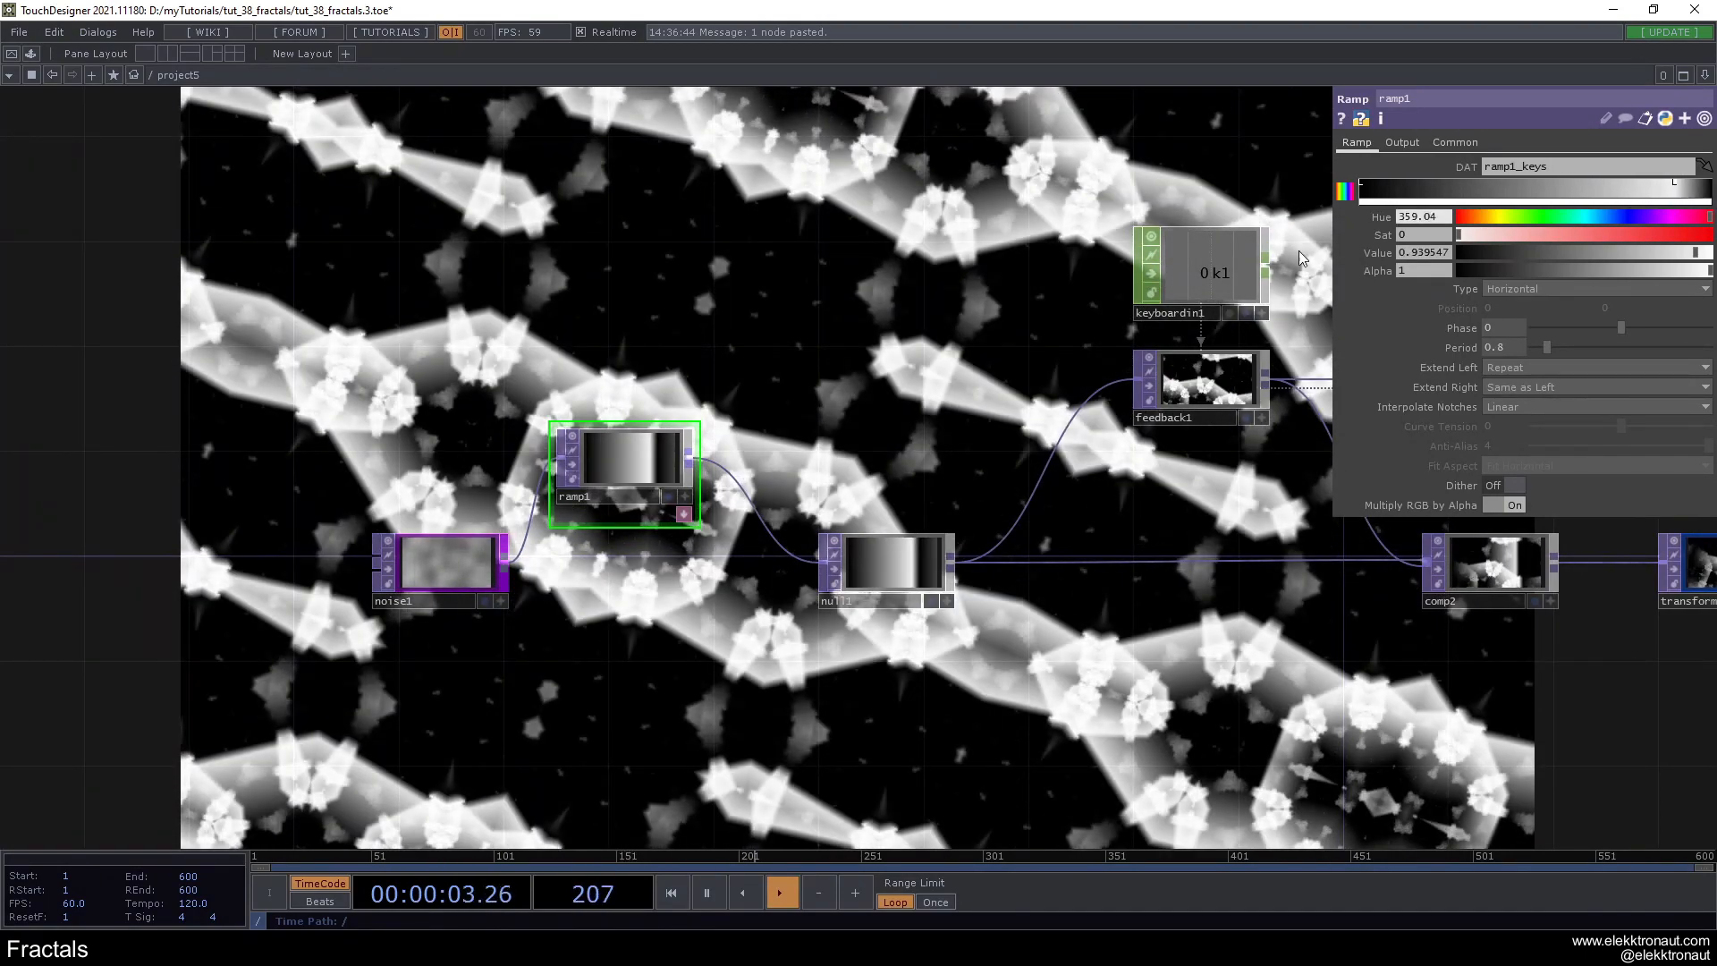
- Animate ramp1's phase with an expression based on absTime.seconds
{"action": "left_click", "coordinate": [1511, 331]}
{"action": "type", "text": "absTime.se"}
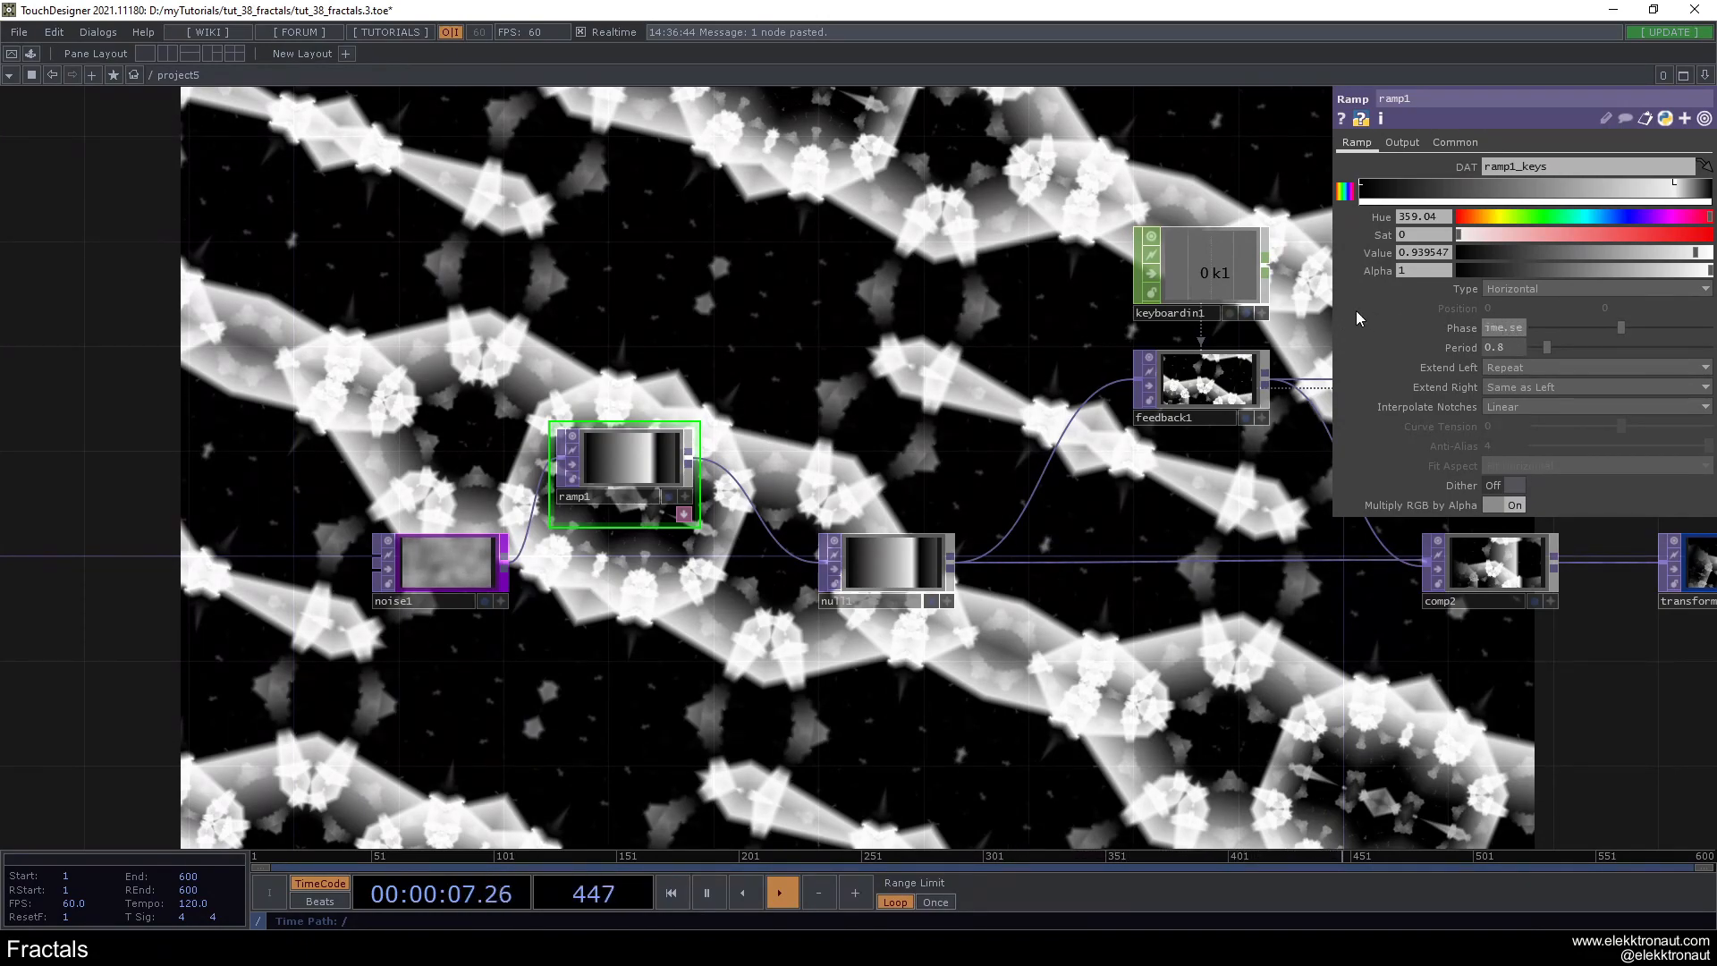
{"action": "type", "text": "conds"}
{"action": "key", "text": "Return"}
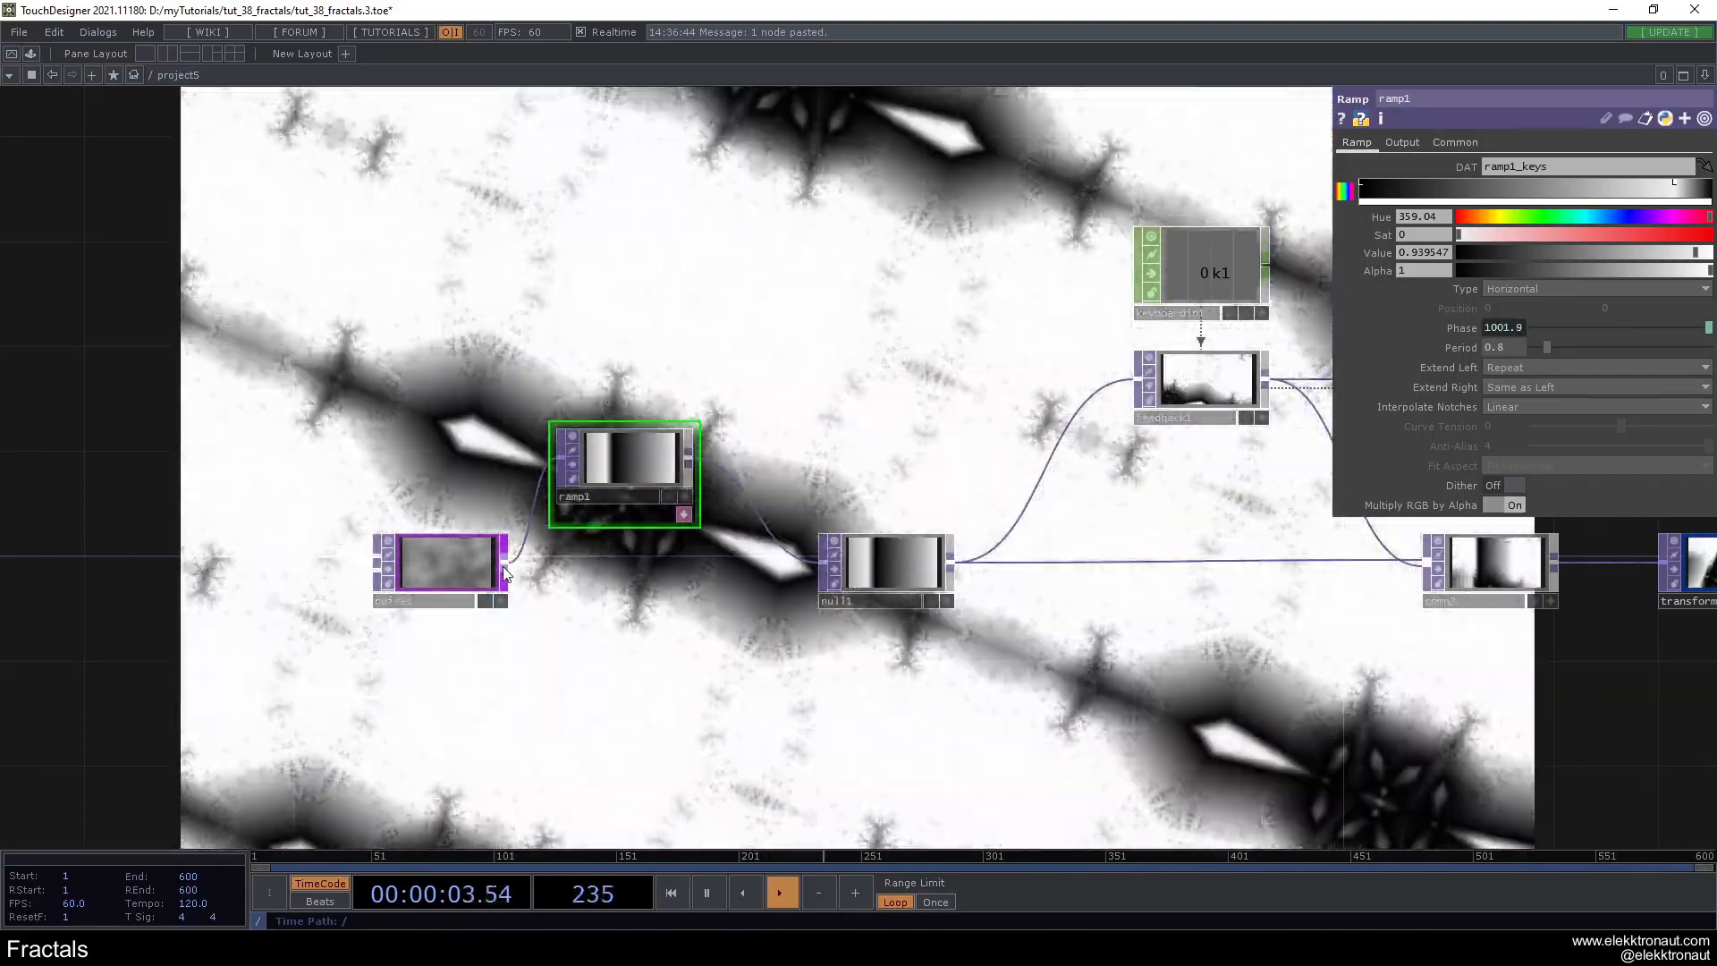
- Rewire noise1 directly to null1 so ramp1 is bypassed, and move ramp1 aside
{"action": "left_click_drag", "start_coordinate": [505, 563], "coordinate": [771, 572]}
{"action": "left_click_drag", "start_coordinate": [796, 569], "coordinate": [817, 565]}
{"action": "left_click_drag", "start_coordinate": [630, 481], "coordinate": [630, 455]}
- Turn off Monochrome on noise1 to generate colored noise
{"action": "left_click", "coordinate": [463, 542]}
{"action": "left_click_drag", "start_coordinate": [935, 701], "coordinate": [807, 608]}
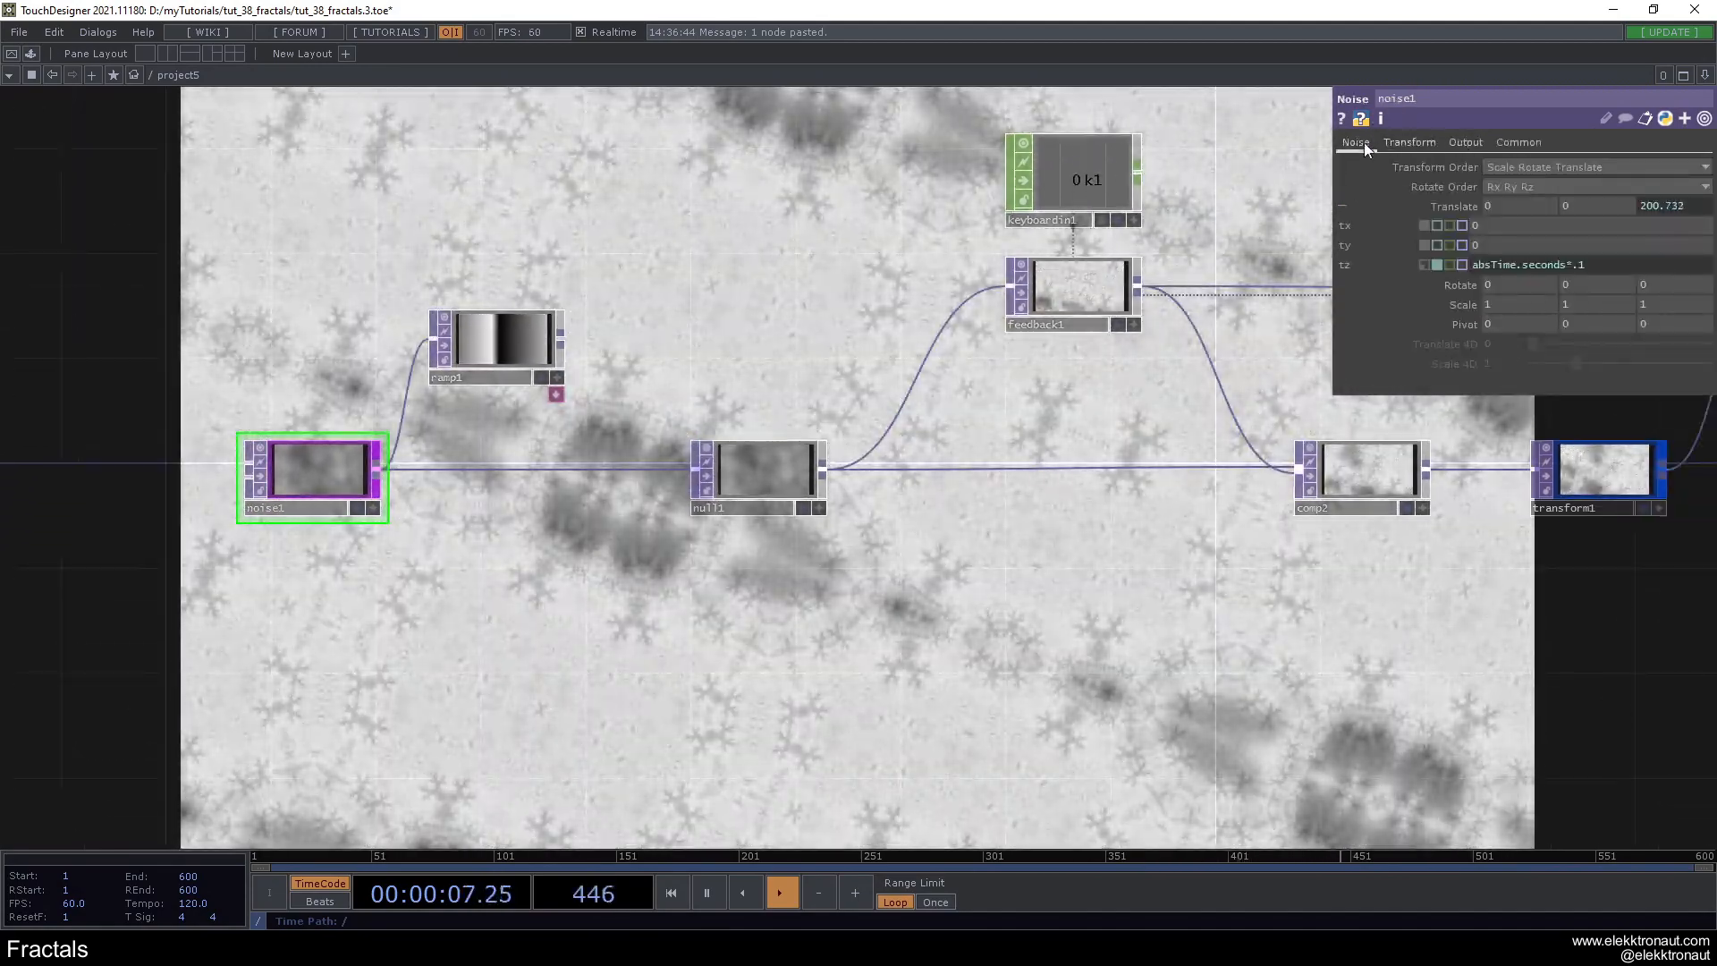
{"action": "left_click", "coordinate": [1355, 143]}
{"action": "left_click", "coordinate": [1495, 363]}
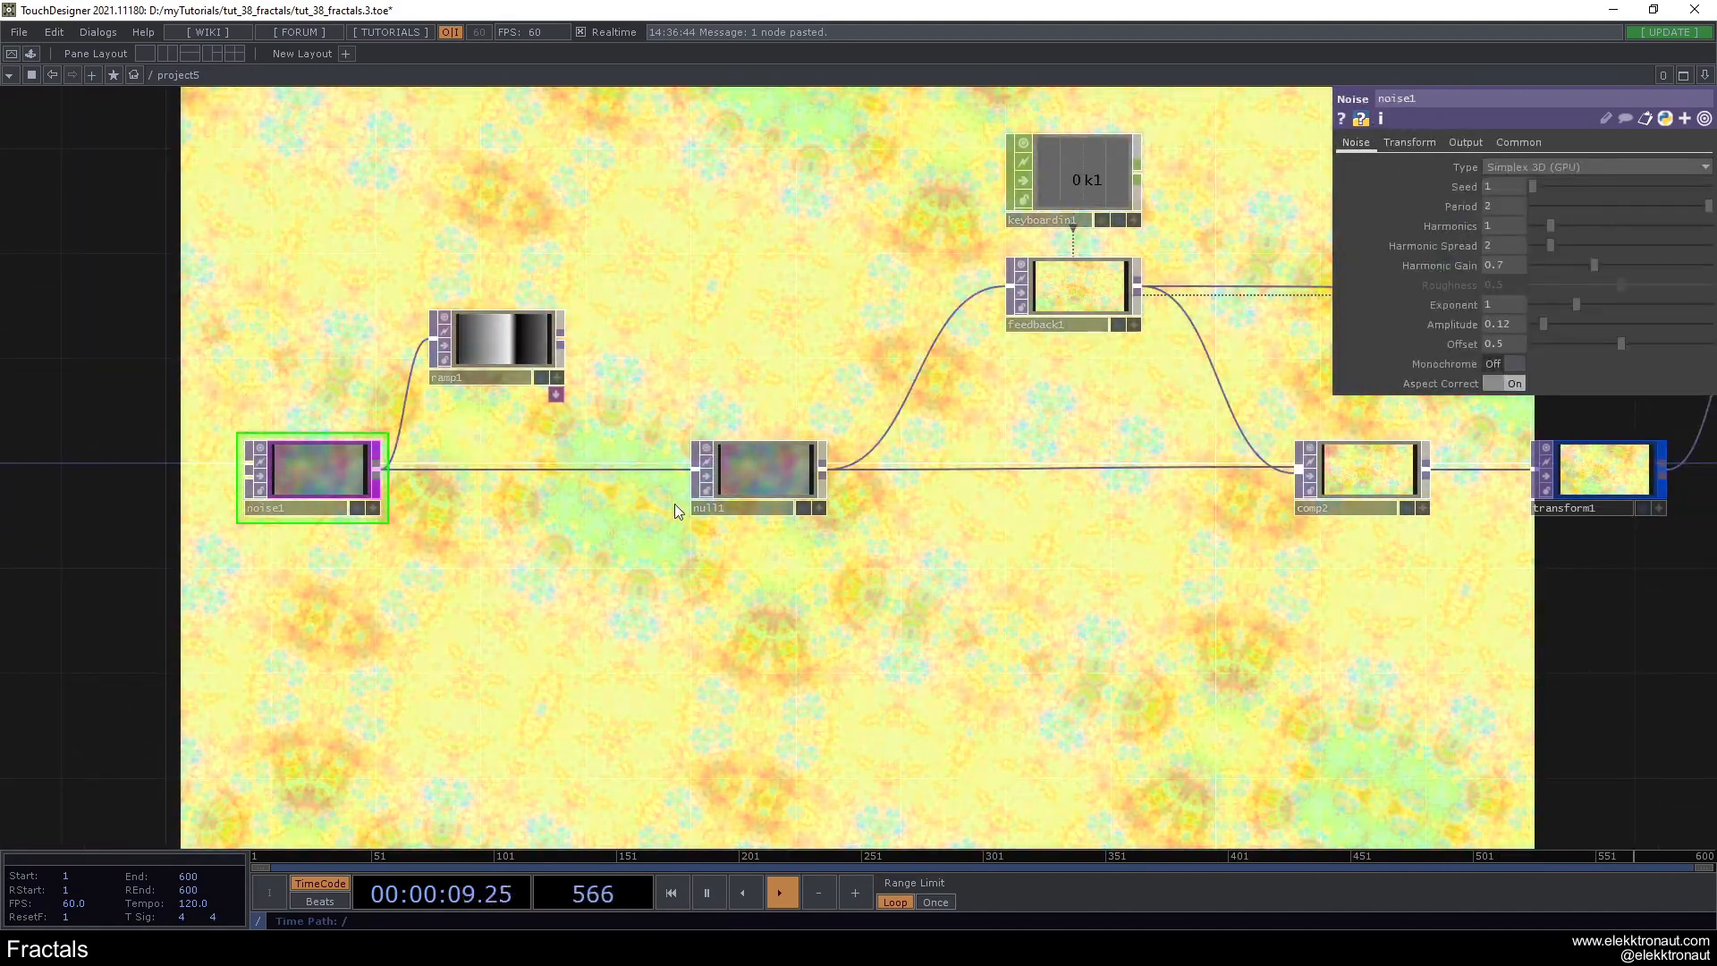
- Set comp2's Operation to Subtract
{"action": "scroll", "coordinate": [674, 504], "scroll_direction": "down", "scroll_amount": 5}
{"action": "left_click_drag", "start_coordinate": [809, 580], "coordinate": [436, 564]}
{"action": "left_click", "coordinate": [662, 486]}
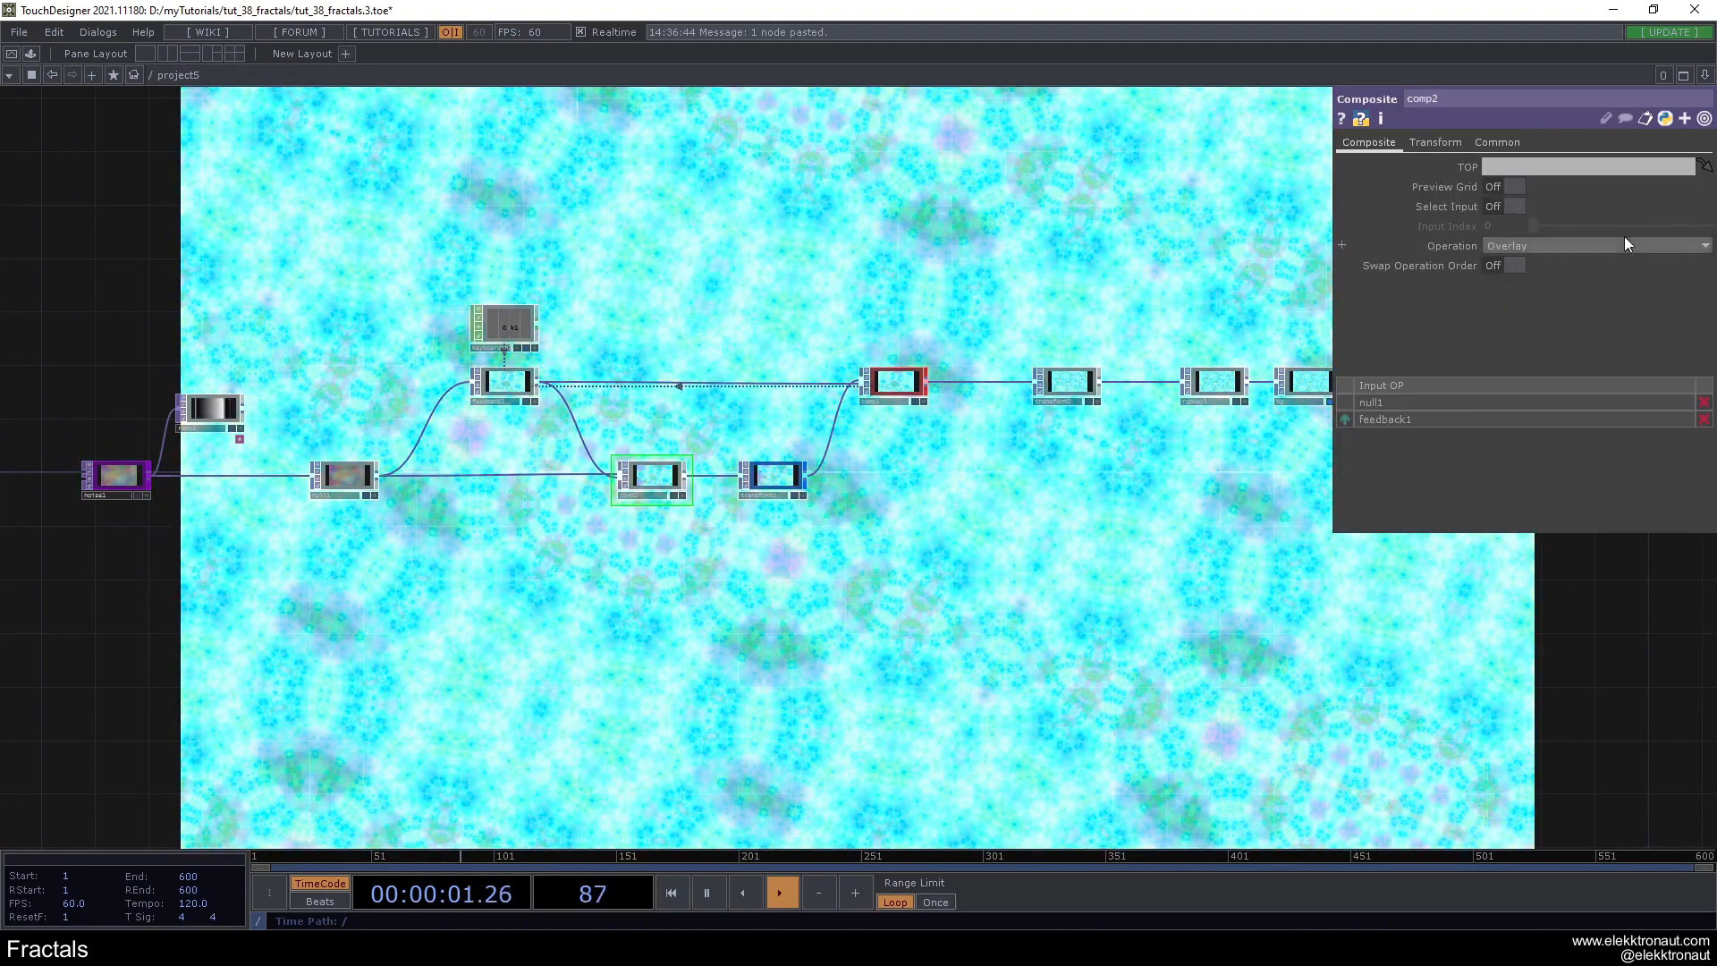
{"action": "left_click", "coordinate": [1624, 243]}
{"action": "left_click", "coordinate": [1629, 509]}
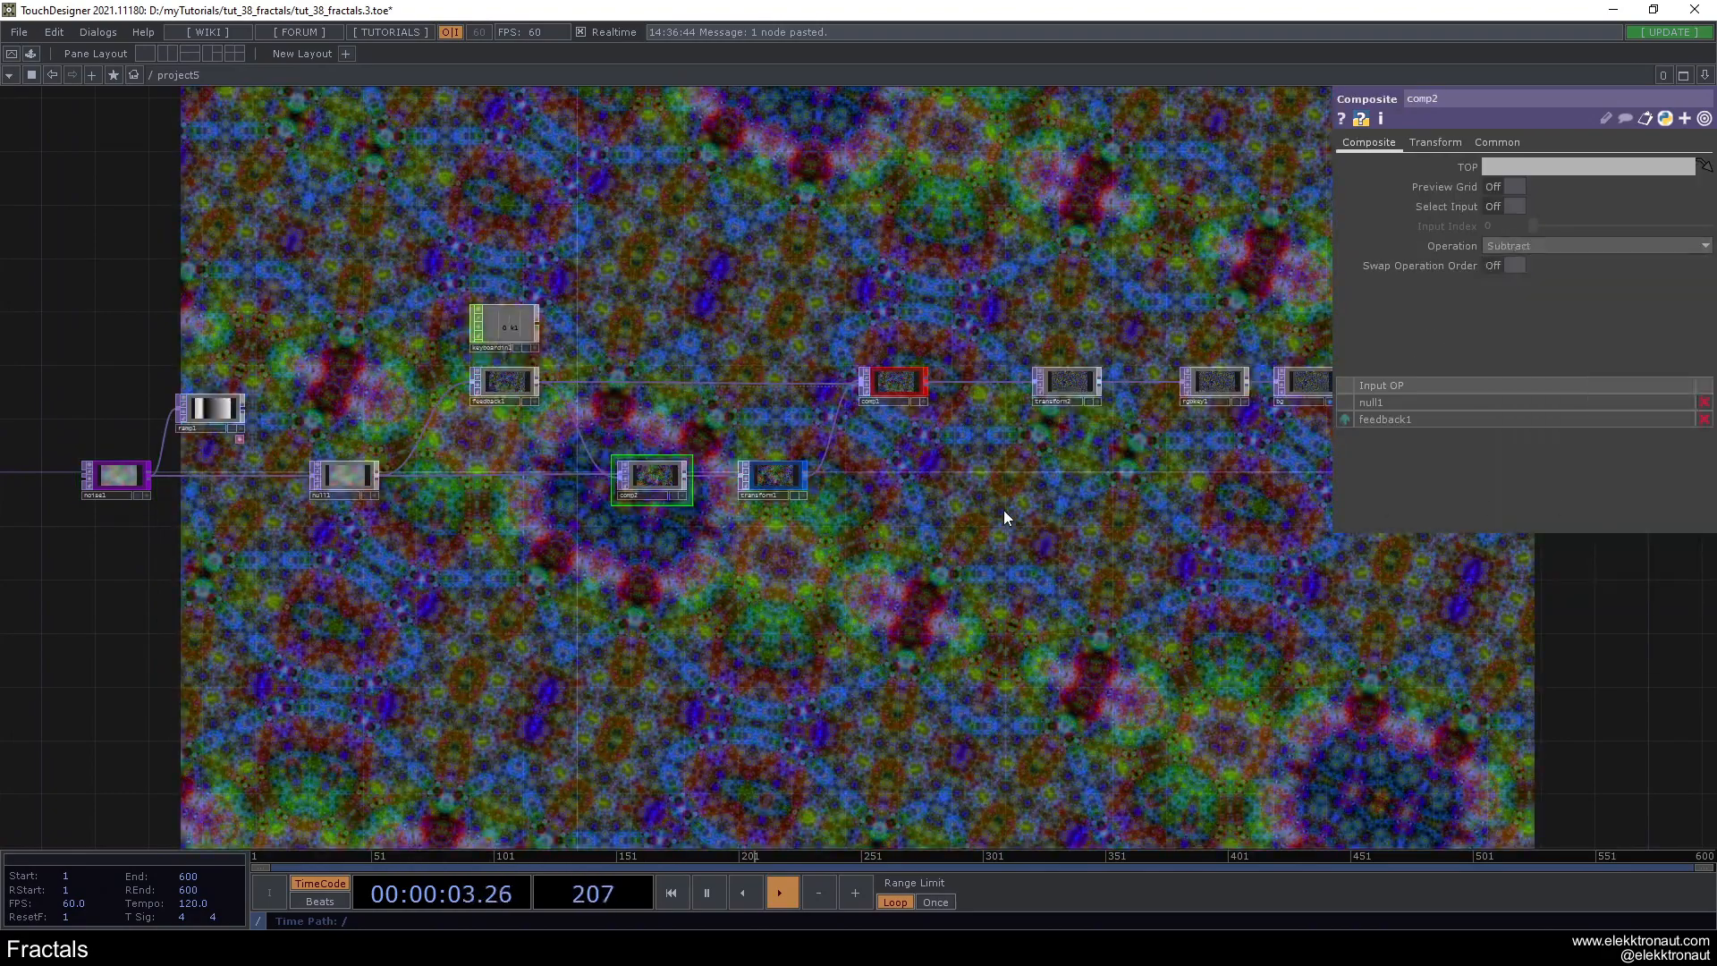
- Set transform1's rotation to -139
{"action": "left_click", "coordinate": [782, 488]}
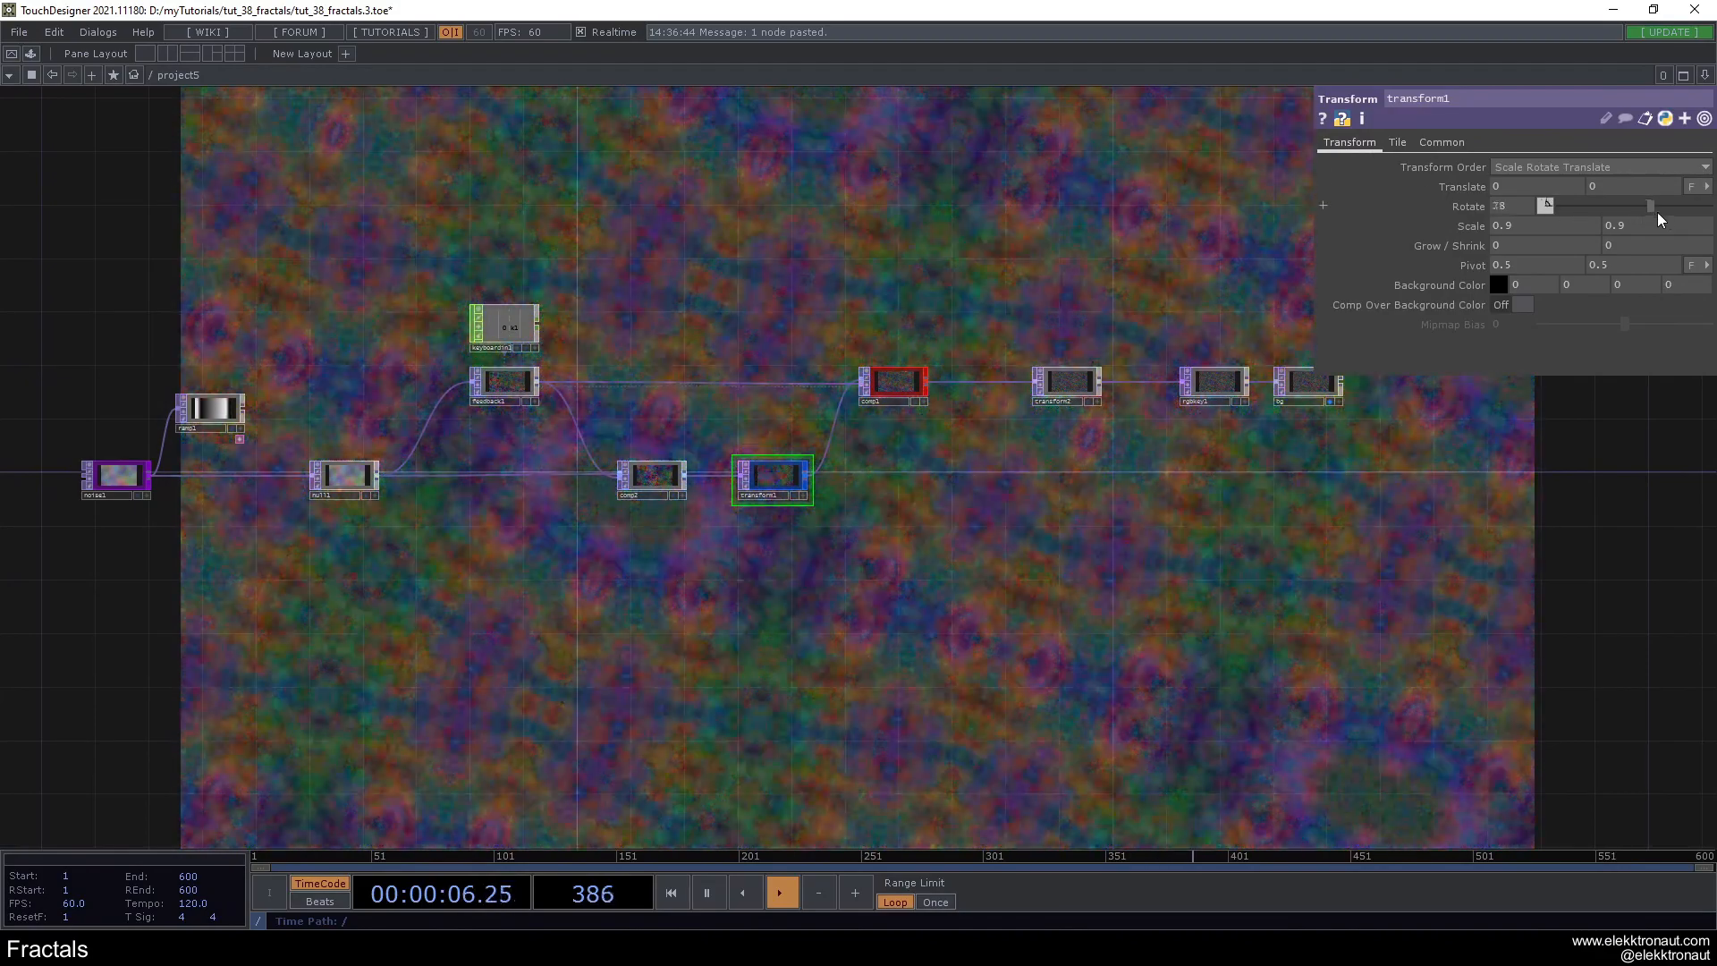
{"action": "left_click_drag", "start_coordinate": [1659, 212], "coordinate": [1608, 217]}
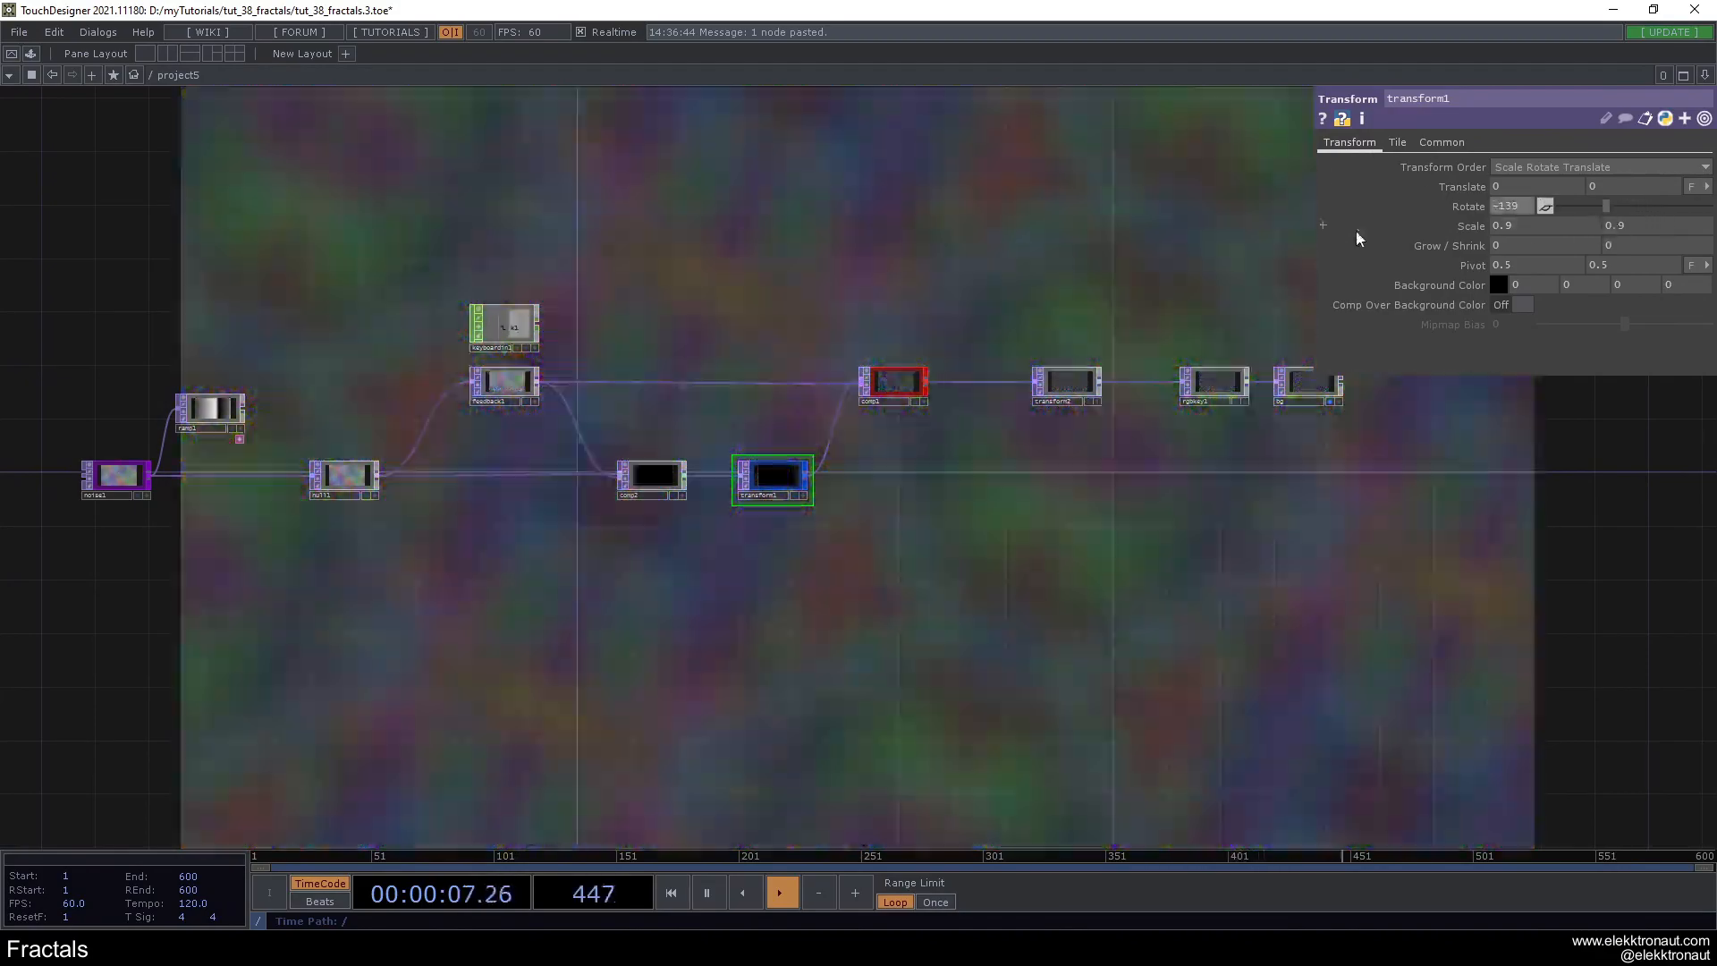
{"action": "scroll", "coordinate": [805, 331], "scroll_direction": "up", "scroll_amount": 4}
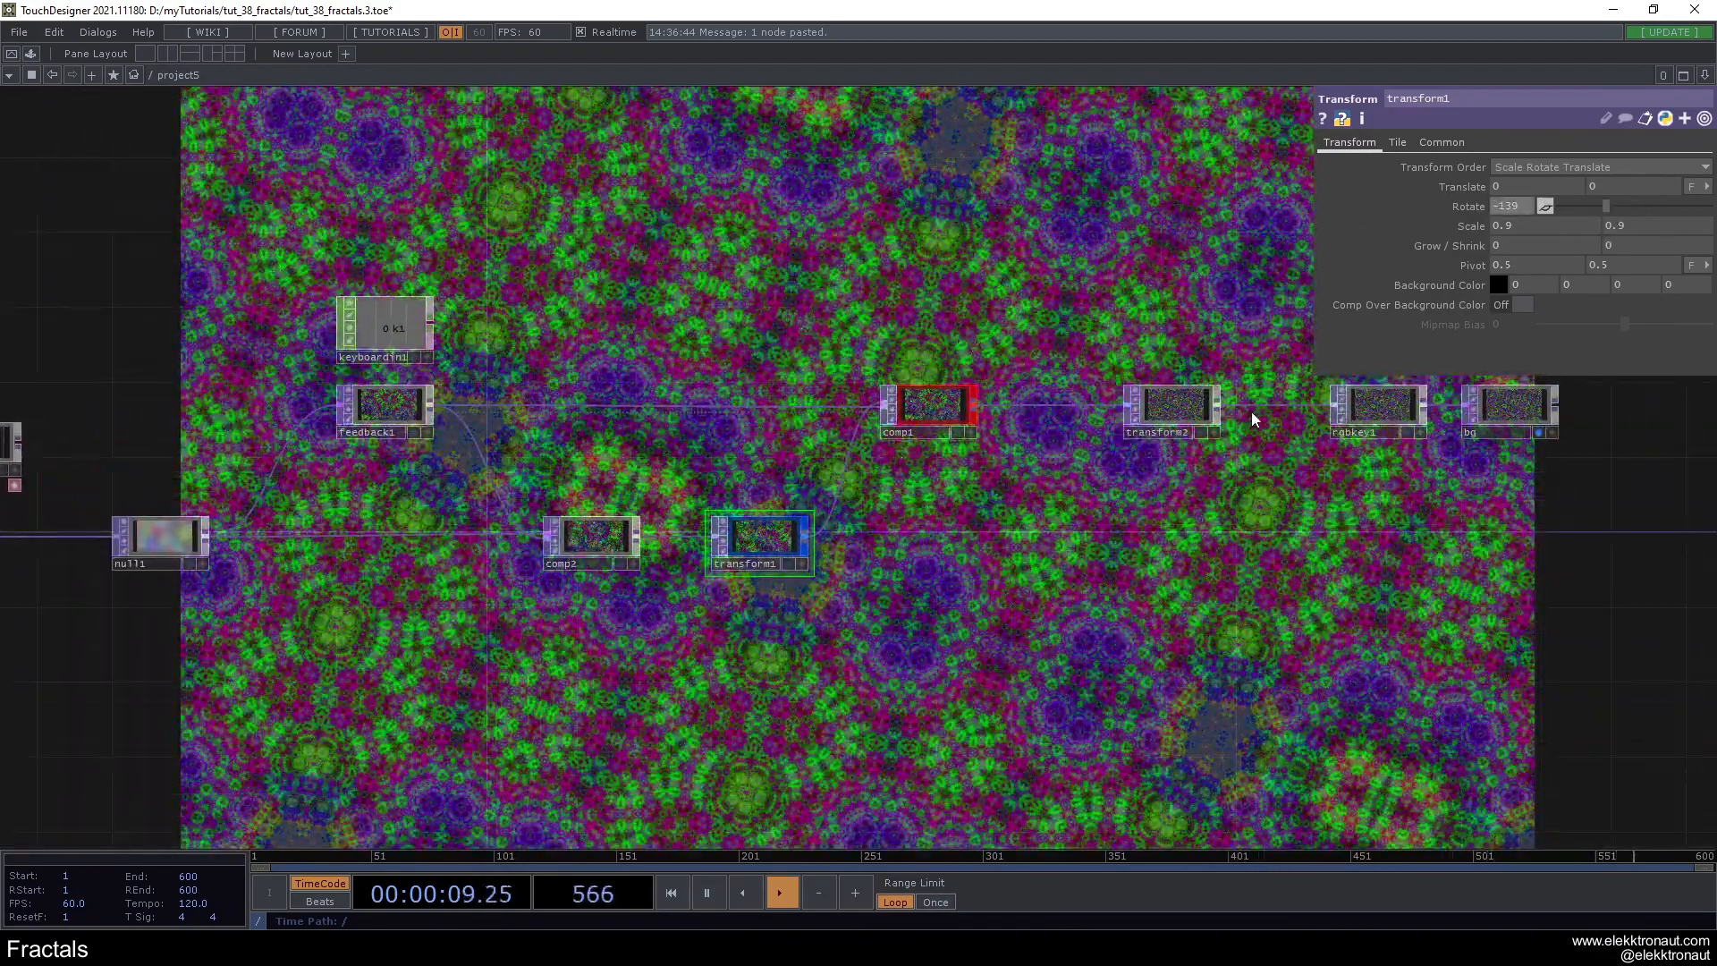
{"action": "middle_click_drag", "start_coordinate": [1465, 228], "coordinate": [1451, 229]}
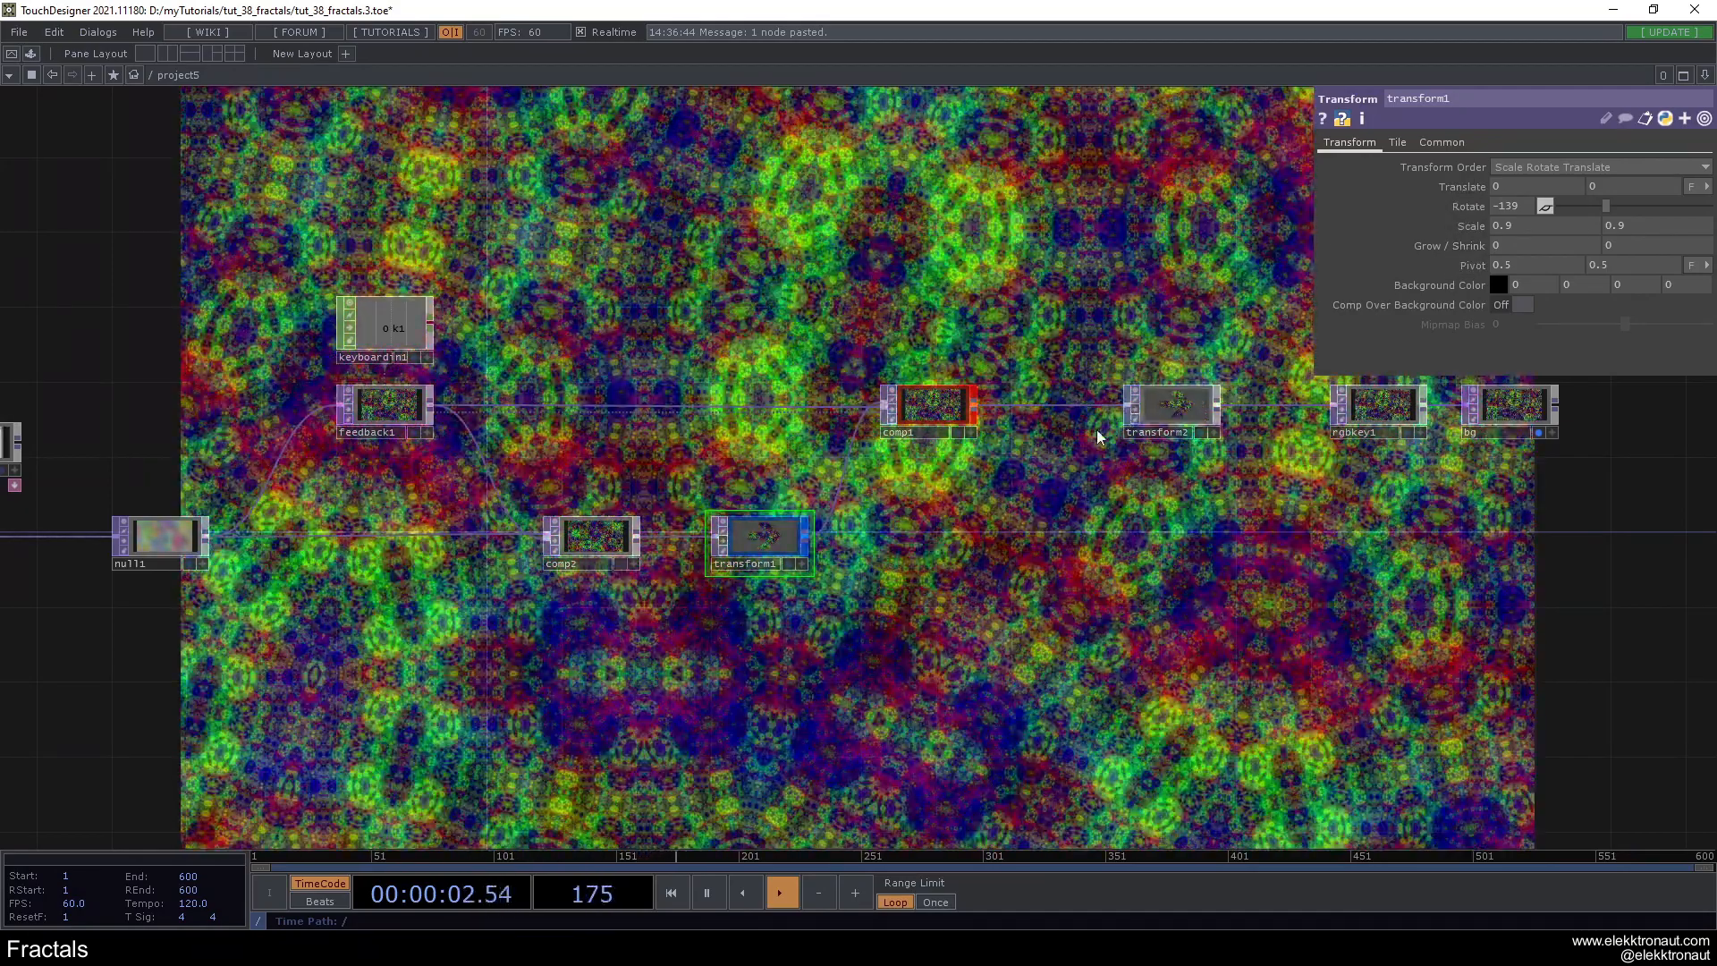
- Set comp1's scale to 0.9 horizontally and 0.8 vertically, undoing the last scale change
{"action": "left_click", "coordinate": [958, 409]}
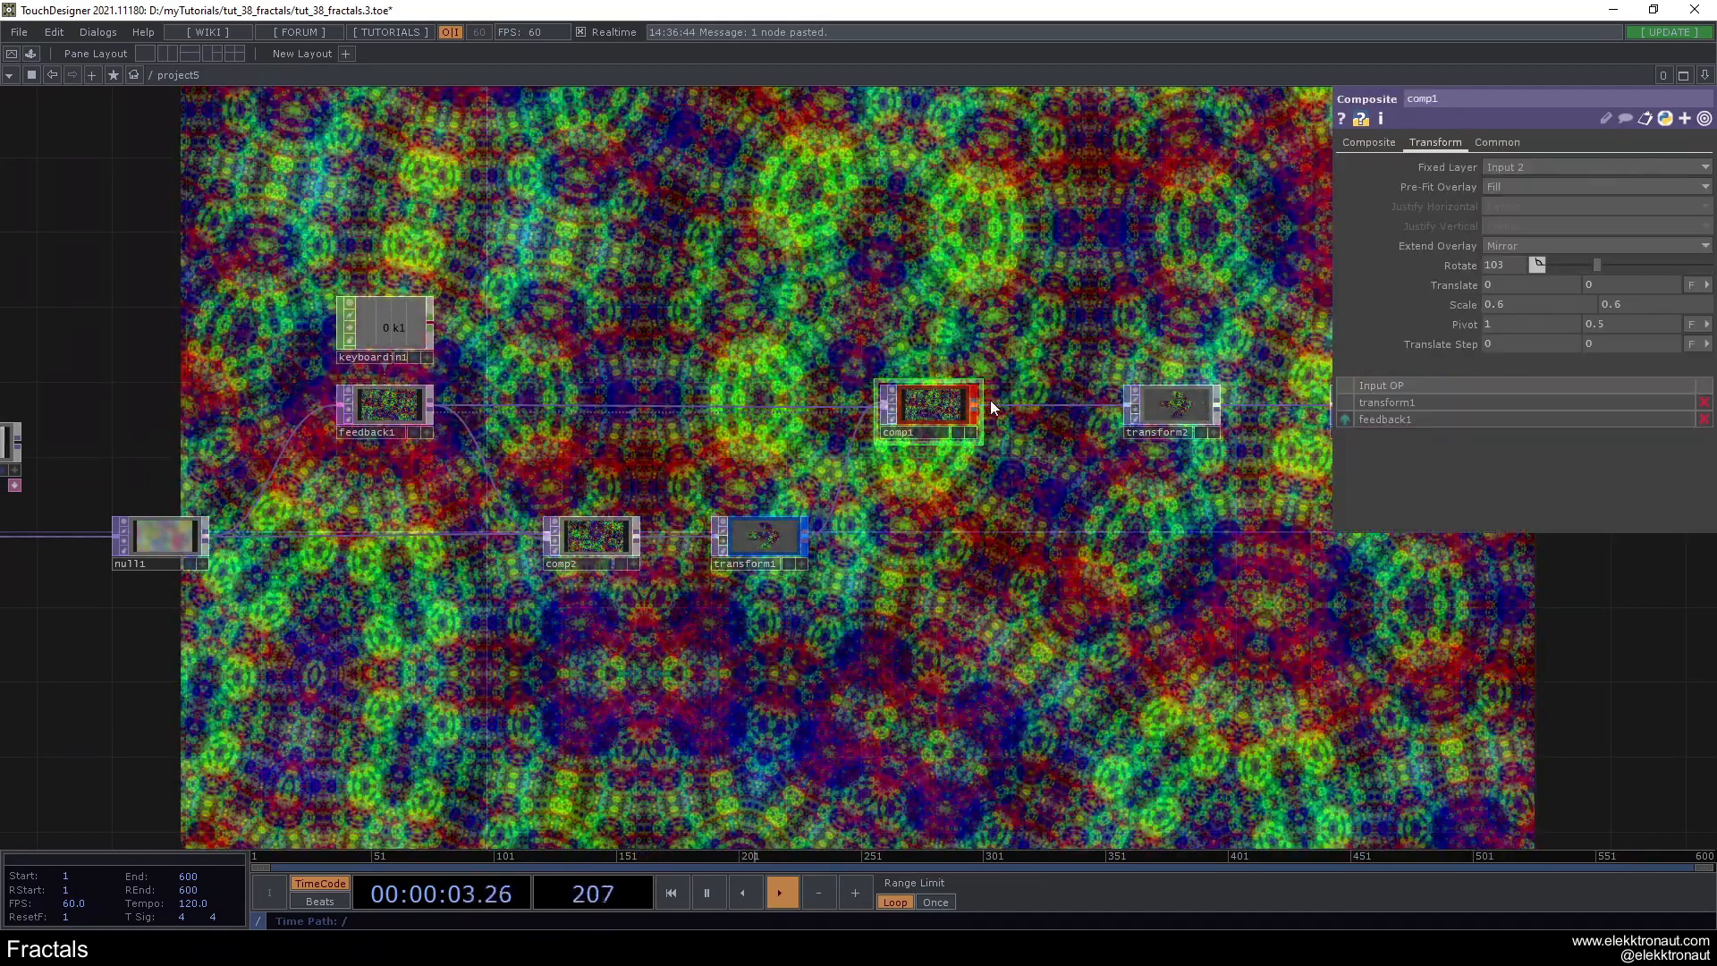
{"action": "middle_click_drag", "start_coordinate": [1463, 303], "coordinate": [1529, 286]}
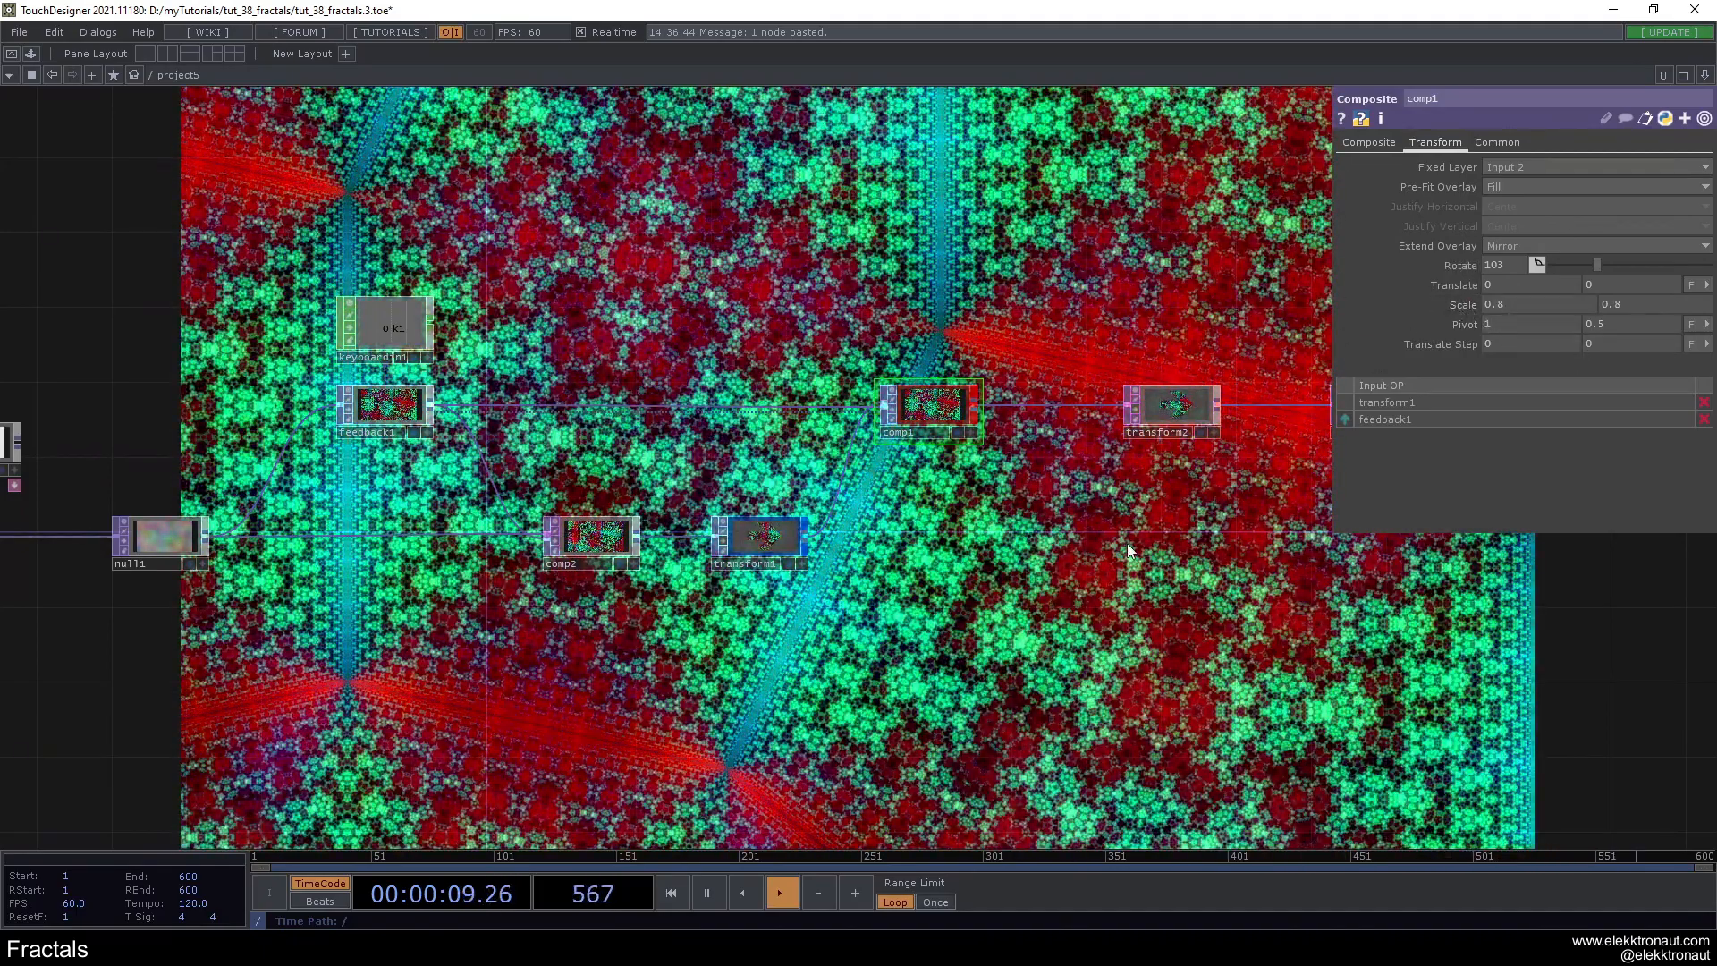
{"action": "left_click_drag", "start_coordinate": [1124, 526], "coordinate": [1192, 511]}
{"action": "middle_click_drag", "start_coordinate": [1478, 305], "coordinate": [1500, 304]}
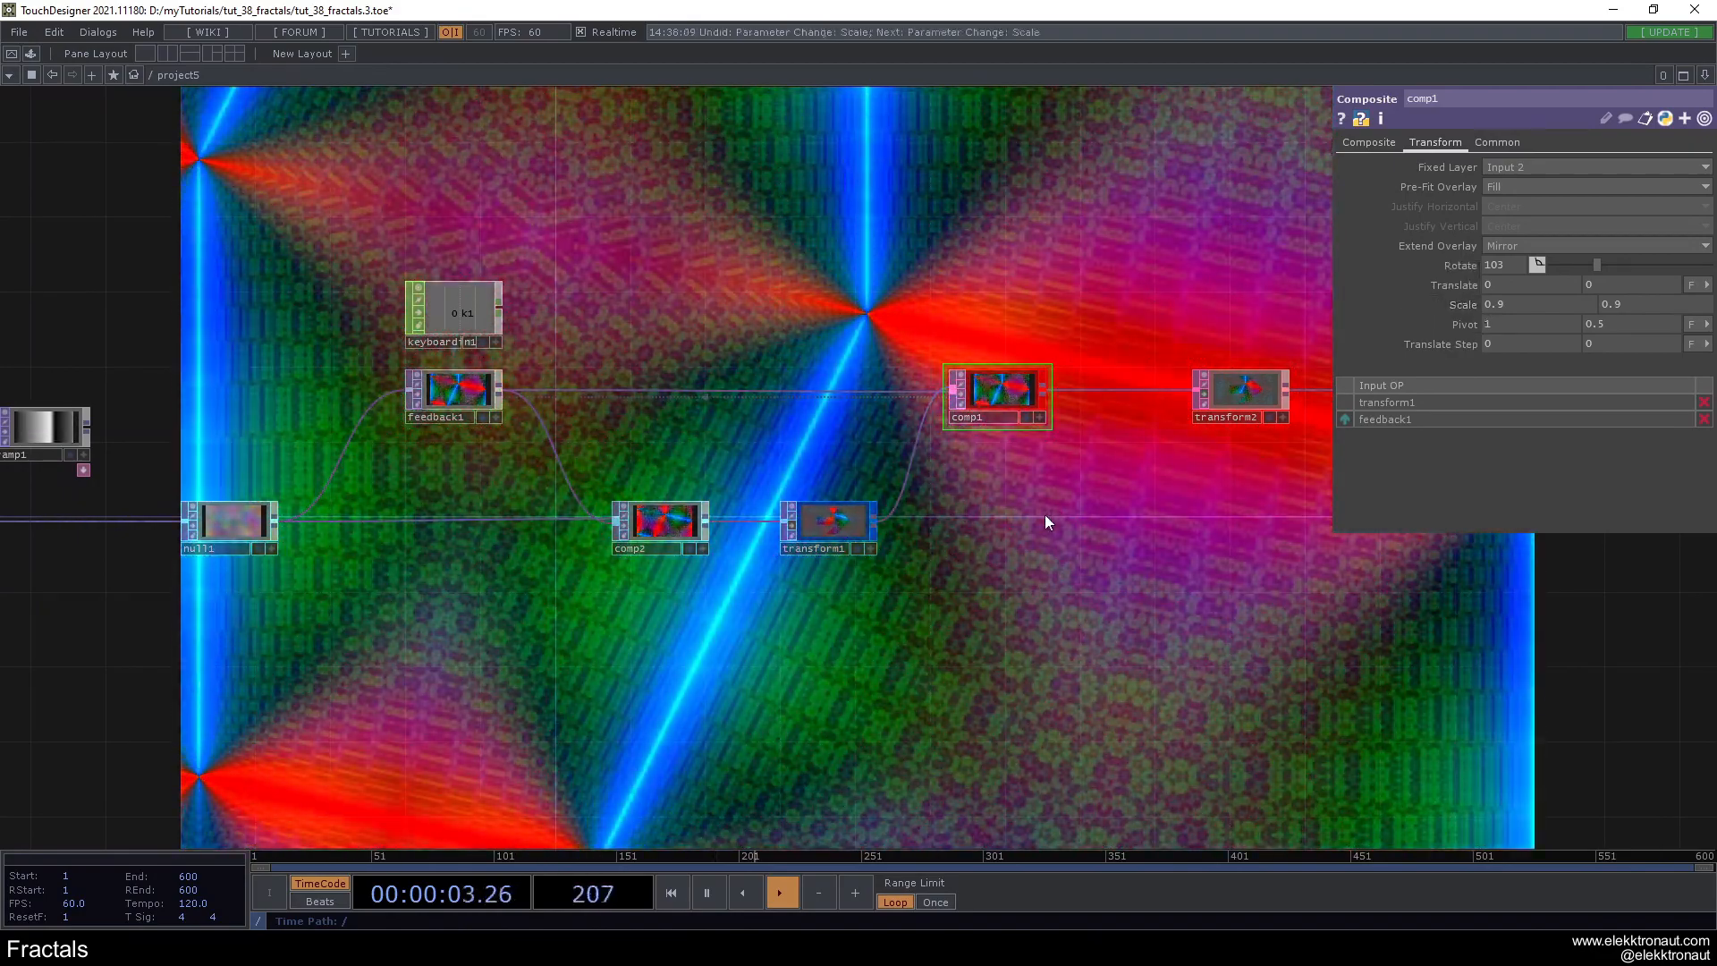
{"action": "key", "text": "ctrl+z"}
- Turn Monochrome back on for noise1
{"action": "left_click_drag", "start_coordinate": [113, 472], "coordinate": [296, 443]}
{"action": "left_click", "coordinate": [116, 491]}
{"action": "left_click", "coordinate": [1501, 364]}
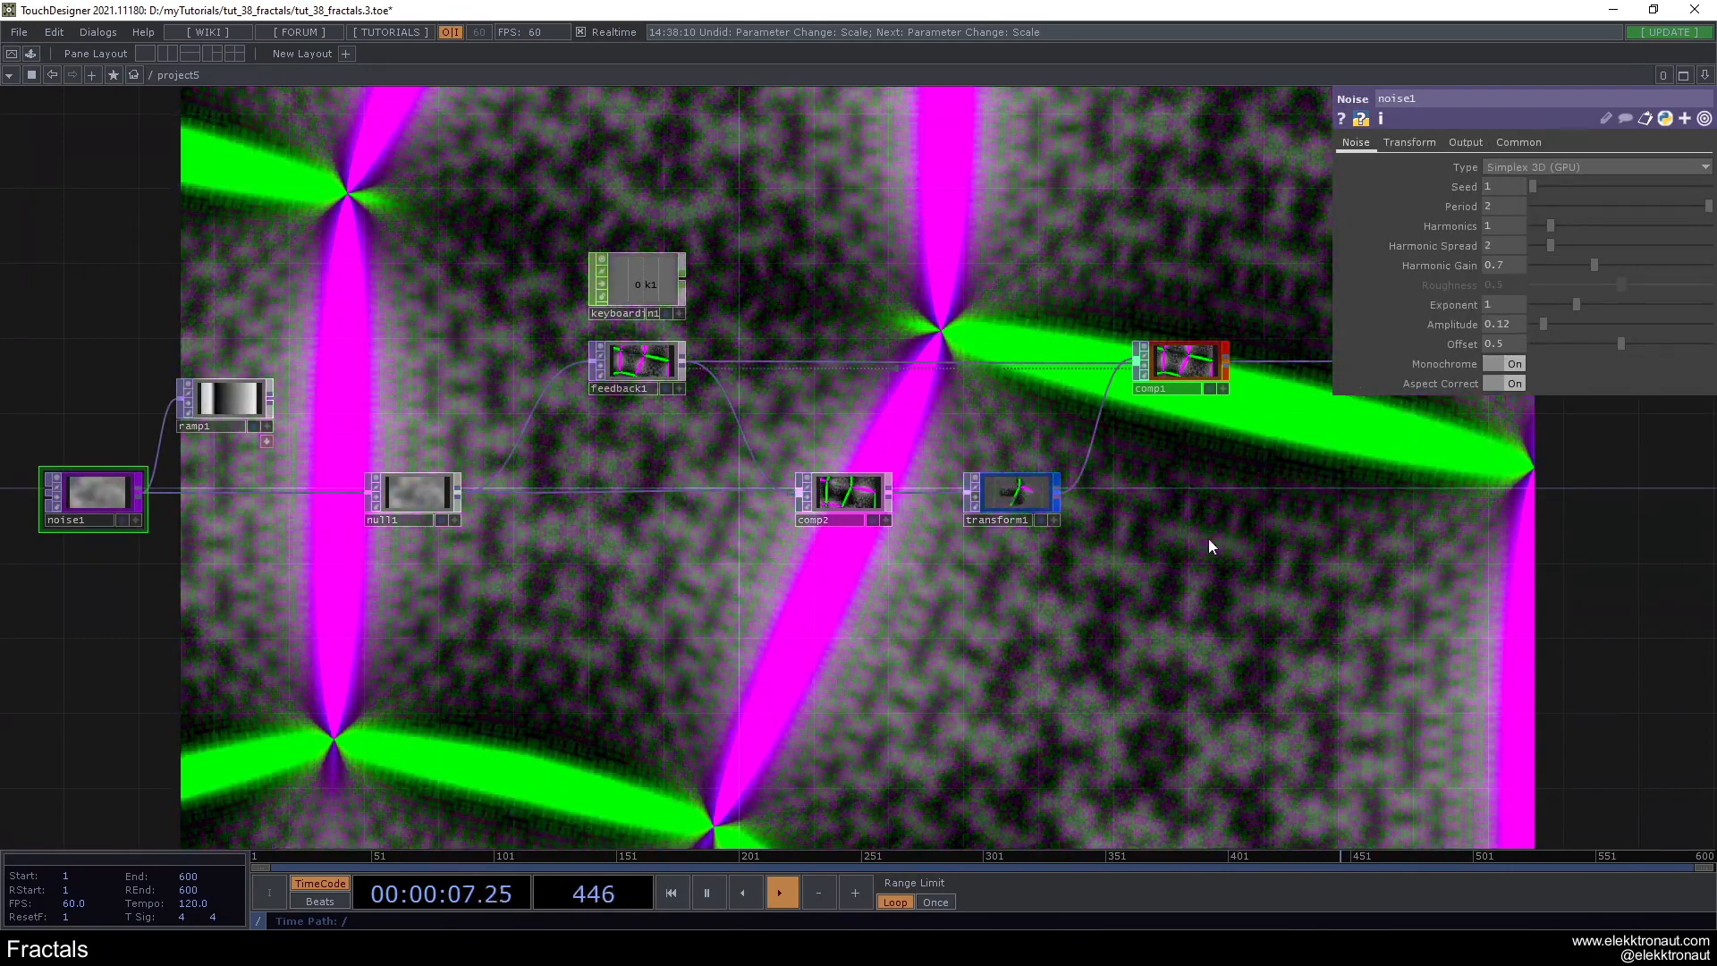
{"action": "left_click_drag", "start_coordinate": [1227, 528], "coordinate": [1027, 585]}
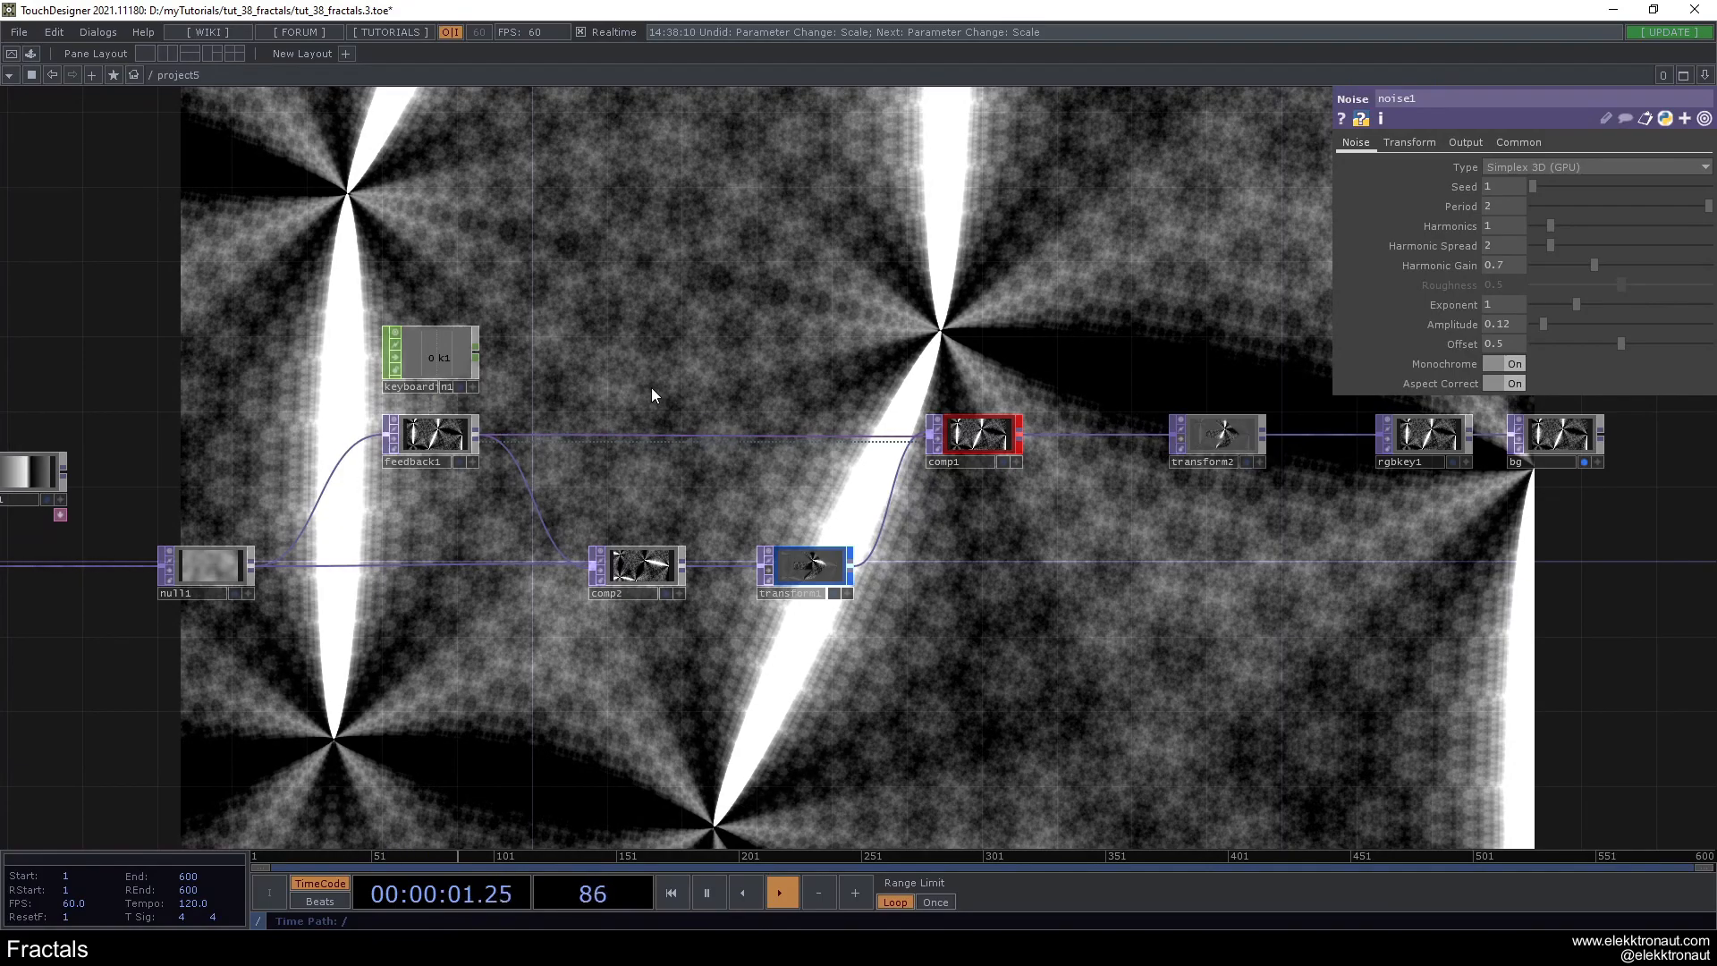
- Make room after transform2 and insert a Lookup TOP between transform2 and rgbkey1
{"action": "left_click_drag", "start_coordinate": [1289, 493], "coordinate": [583, 522]}
{"action": "left_click", "coordinate": [845, 488]}
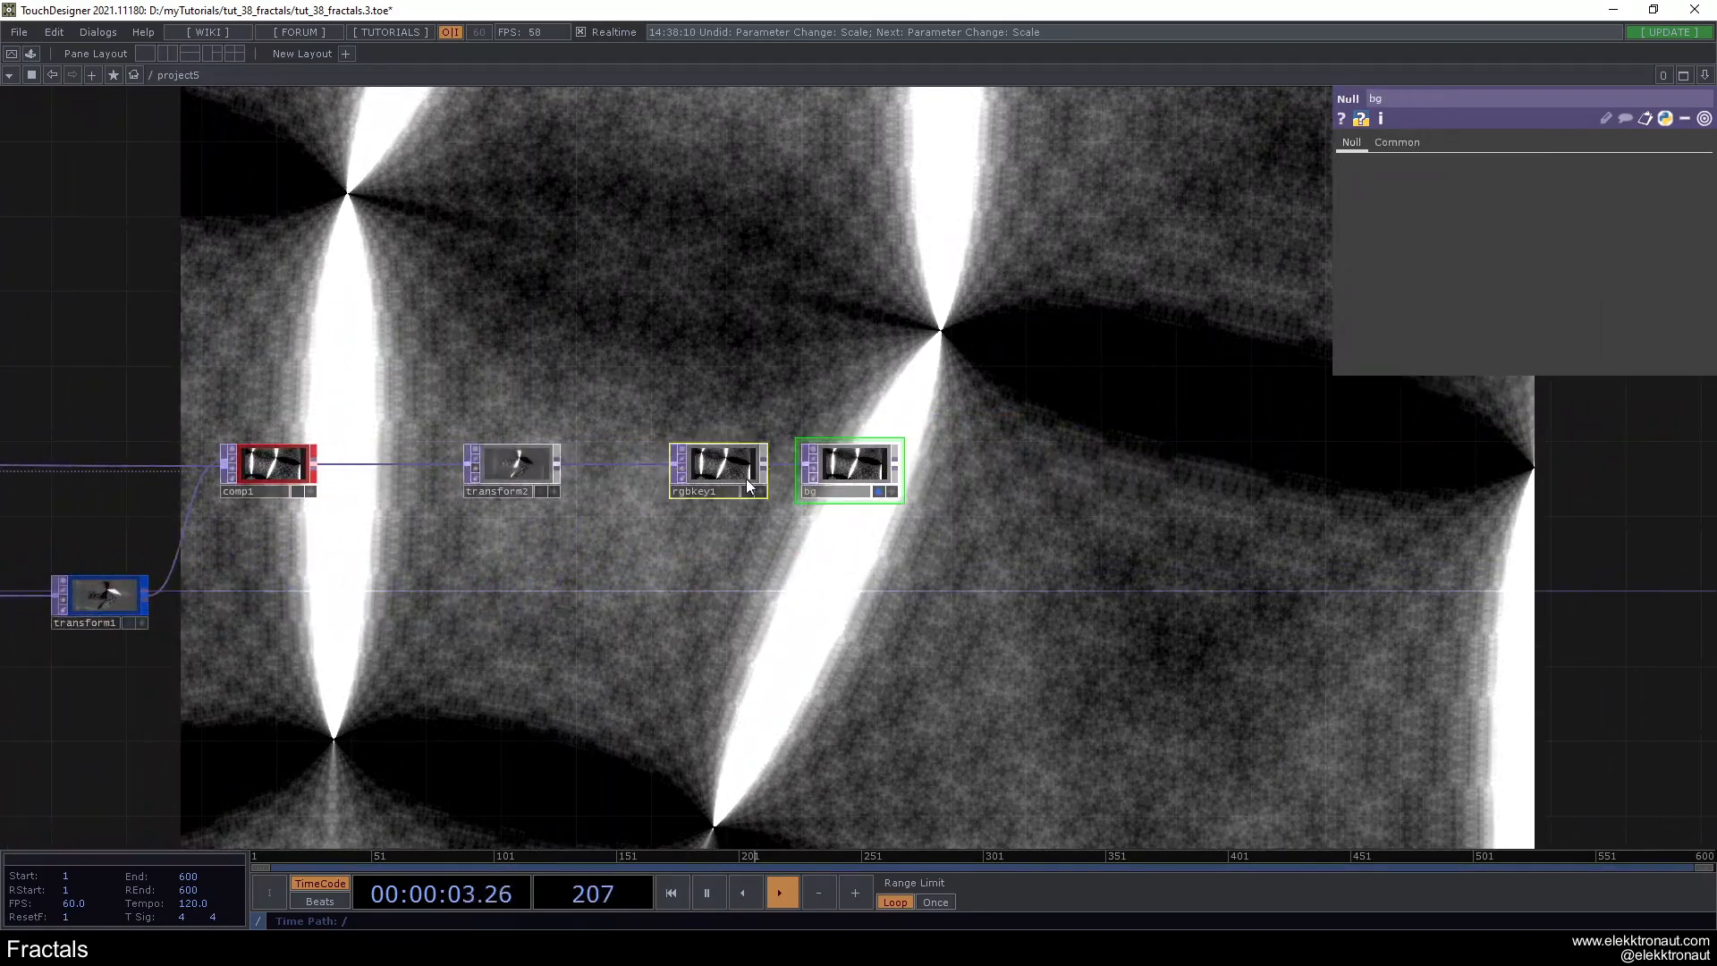
{"action": "left_click", "coordinate": [683, 465]}
{"action": "type", "text": "lo"}
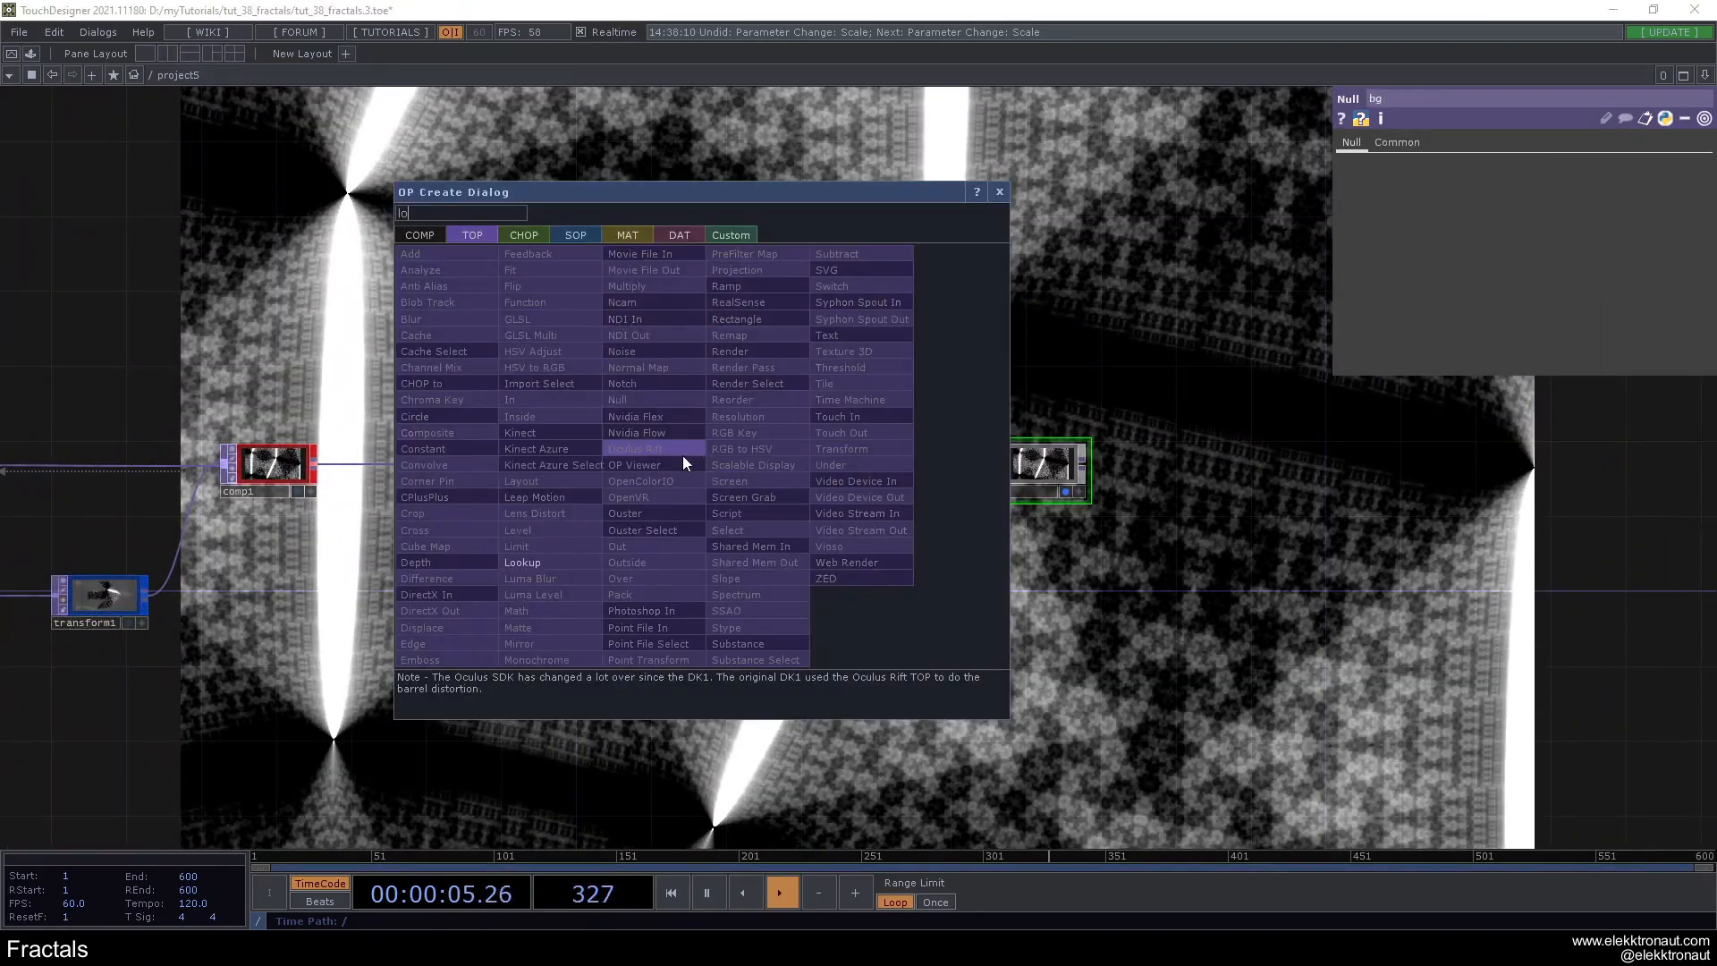
{"action": "left_click", "coordinate": [540, 561]}
- Add a Ramp TOP feeding the second input of lookup1
{"action": "left_click", "coordinate": [672, 468]}
{"action": "type", "text": "ra"}
{"action": "left_click", "coordinate": [703, 307]}
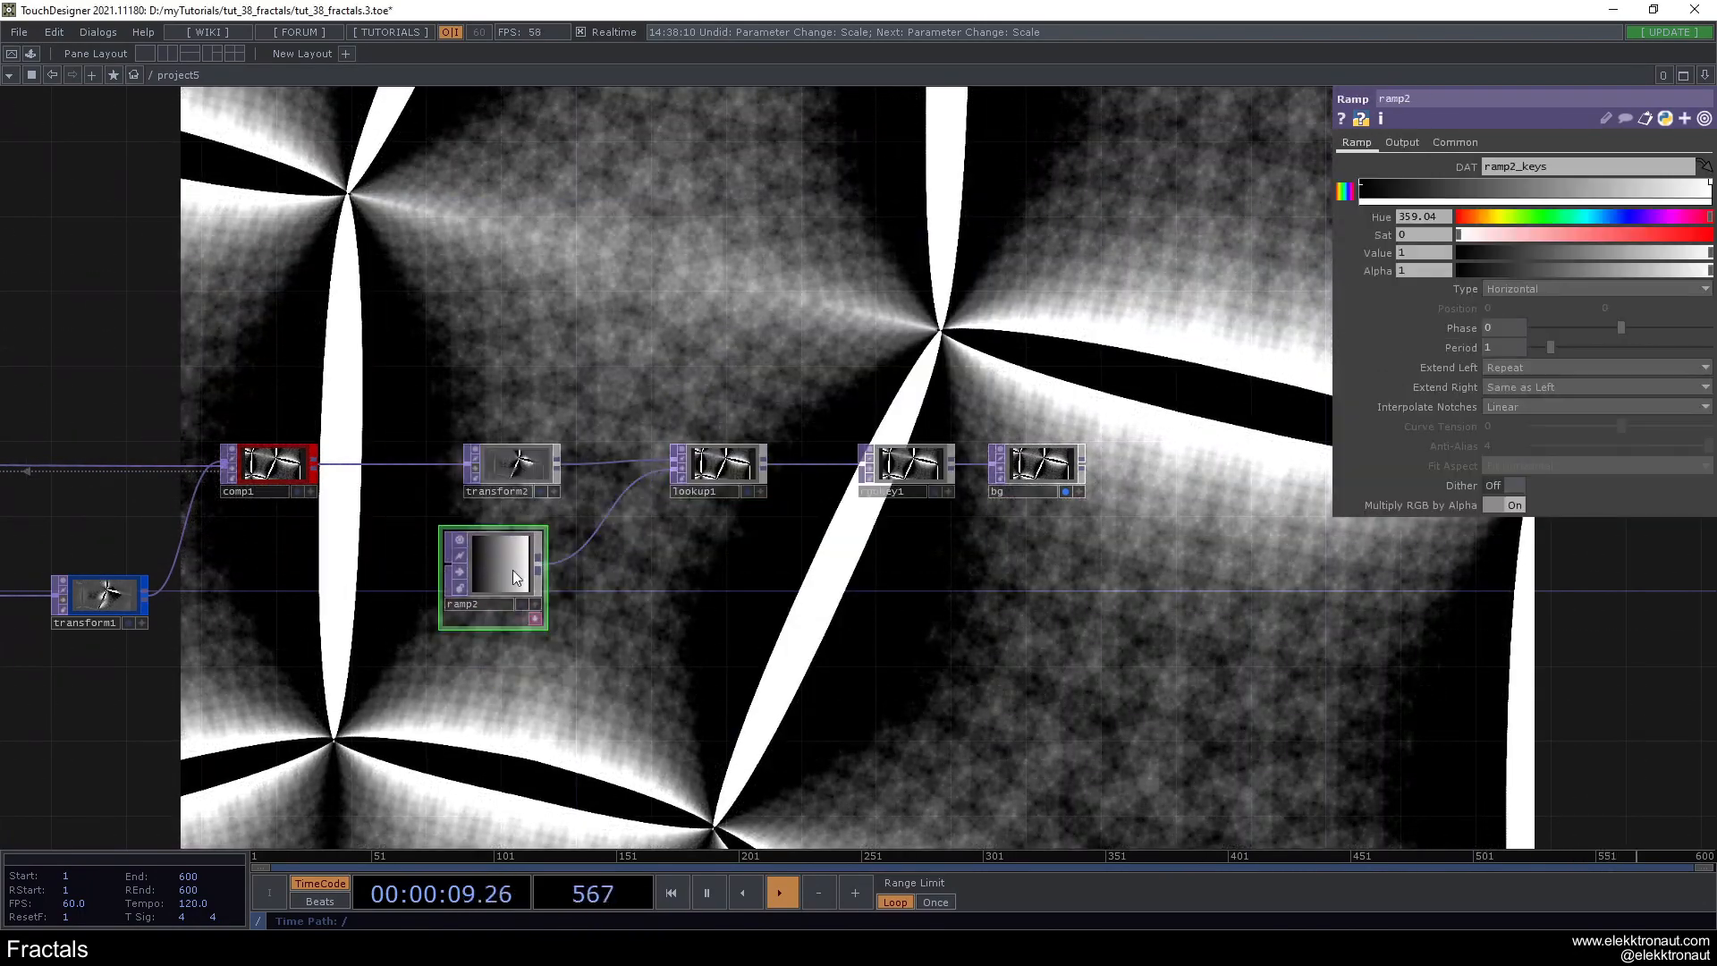
- Recolor ramp2 with a reddish-brown first key, a purple middle key (hue 255, saturation 0.635, value 0.323) and a pale cream last key
{"action": "left_click", "coordinate": [513, 568]}
{"action": "left_click", "coordinate": [1362, 189]}
{"action": "left_click_drag", "start_coordinate": [1499, 217], "coordinate": [1594, 236]}
{"action": "left_click_drag", "start_coordinate": [1484, 254], "coordinate": [1637, 218]}
{"action": "left_click", "coordinate": [1560, 192]}
{"action": "mouse_move", "coordinate": [1560, 235]}
{"action": "left_mouse_down"}
{"action": "mouse_move", "coordinate": [1619, 235]}
{"action": "mouse_move", "coordinate": [1547, 234]}
{"action": "left_mouse_up"}
{"action": "left_click_drag", "start_coordinate": [1500, 218], "coordinate": [1486, 217]}
{"action": "left_click", "coordinate": [1561, 187]}
{"action": "left_click", "coordinate": [1538, 254]}
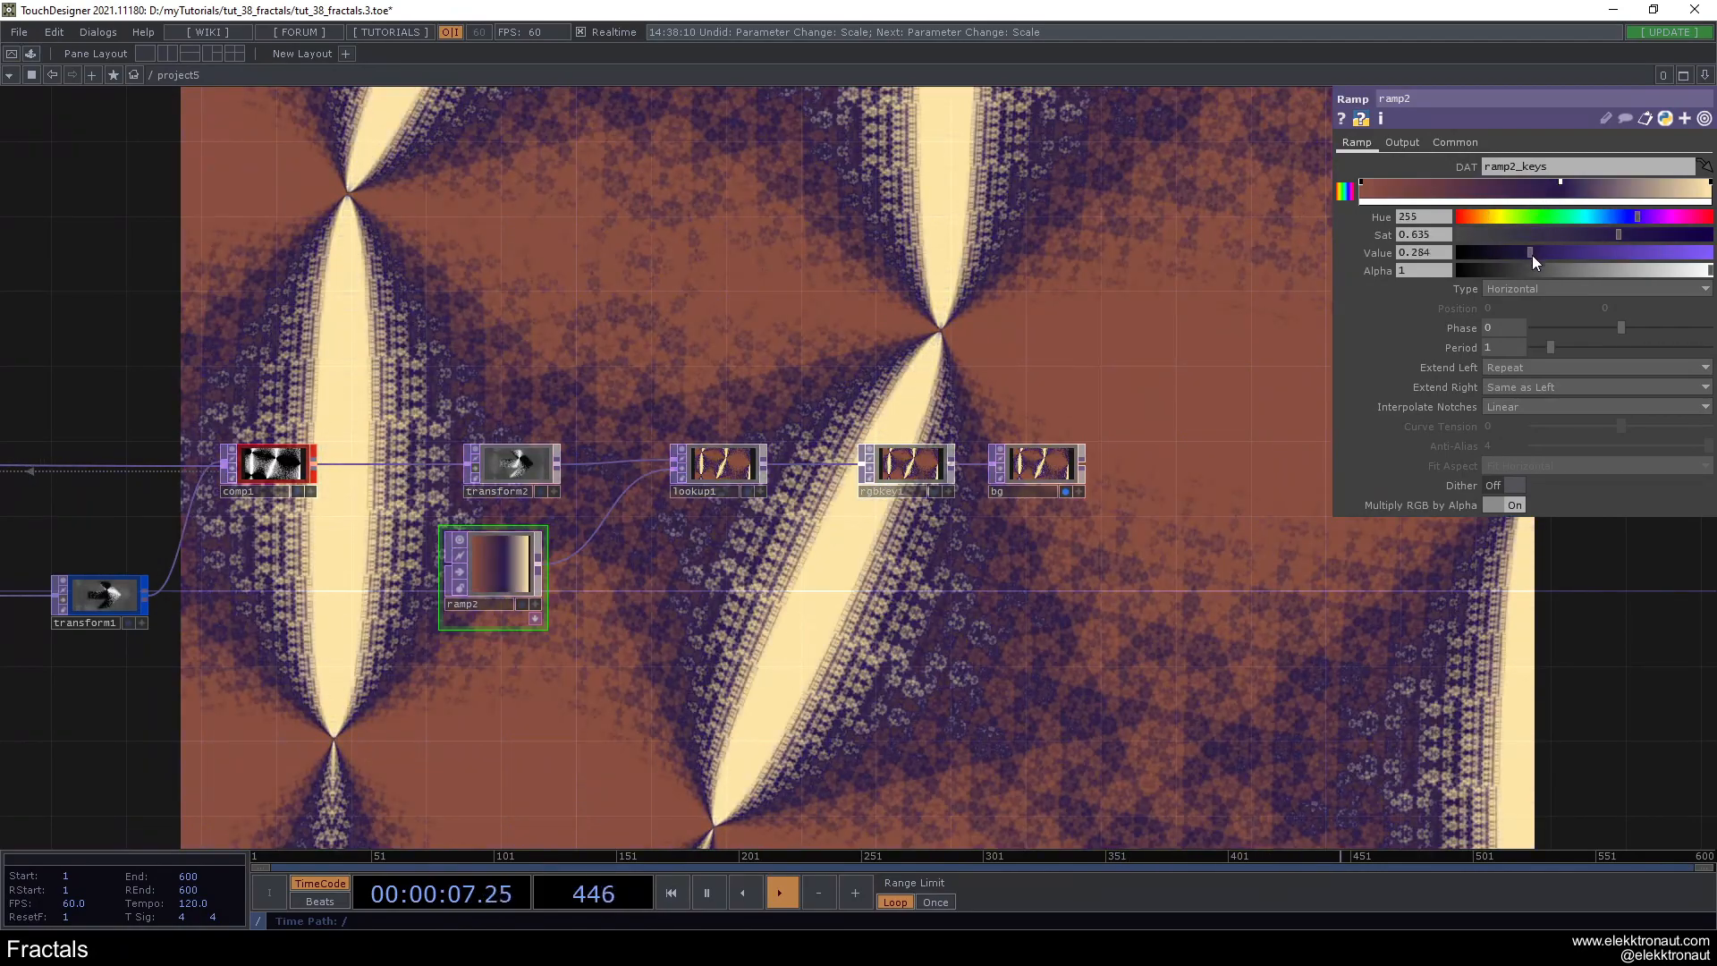
{"action": "left_click_drag", "start_coordinate": [779, 323], "coordinate": [1000, 277]}
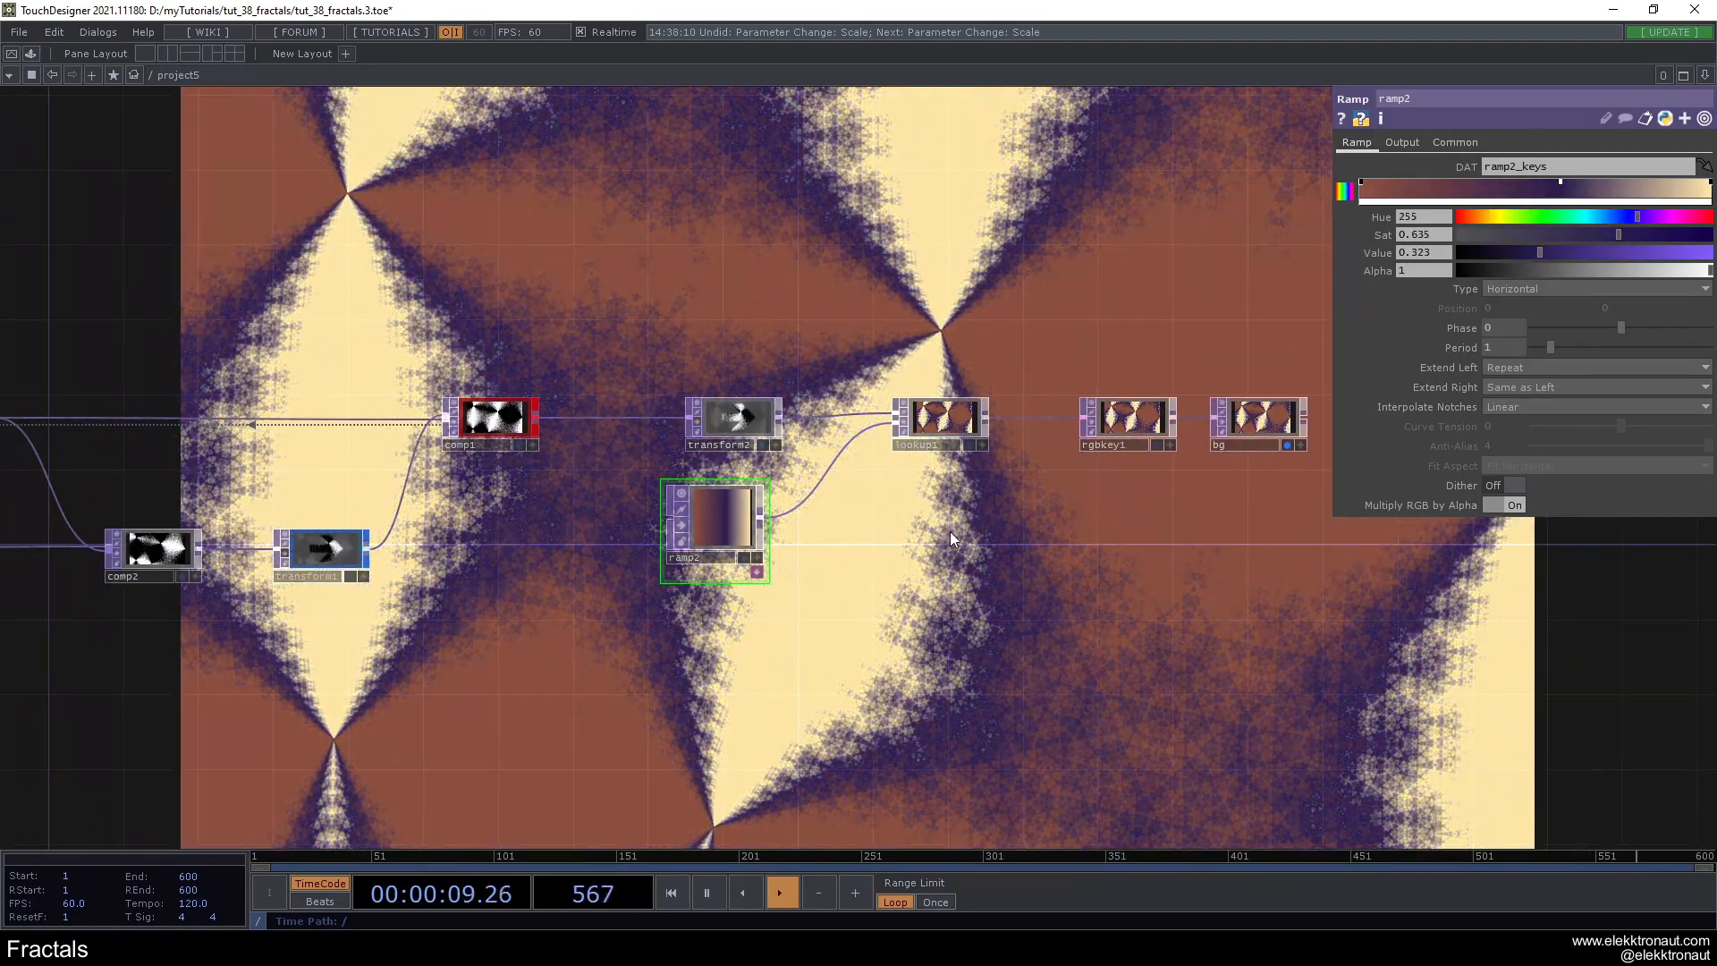
- Adjust ramp2's first color key to saturation 0.67 and value 0.429
{"action": "left_click", "coordinate": [1361, 185]}
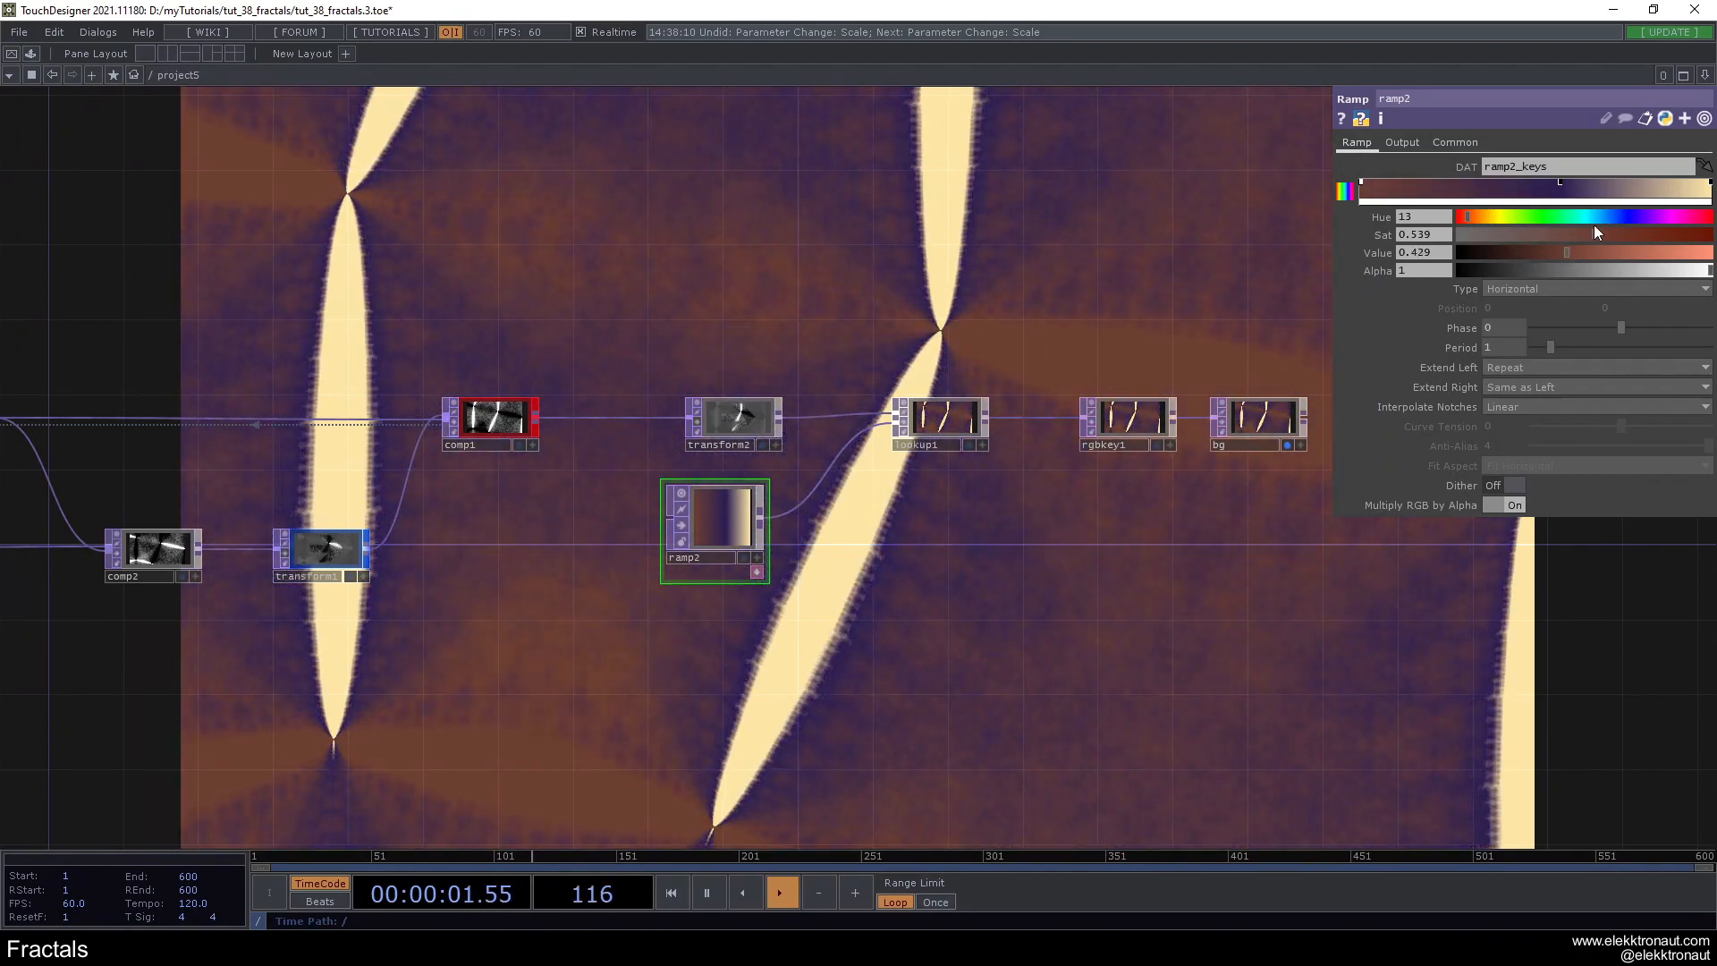
{"action": "left_click_drag", "start_coordinate": [1593, 232], "coordinate": [1628, 240]}
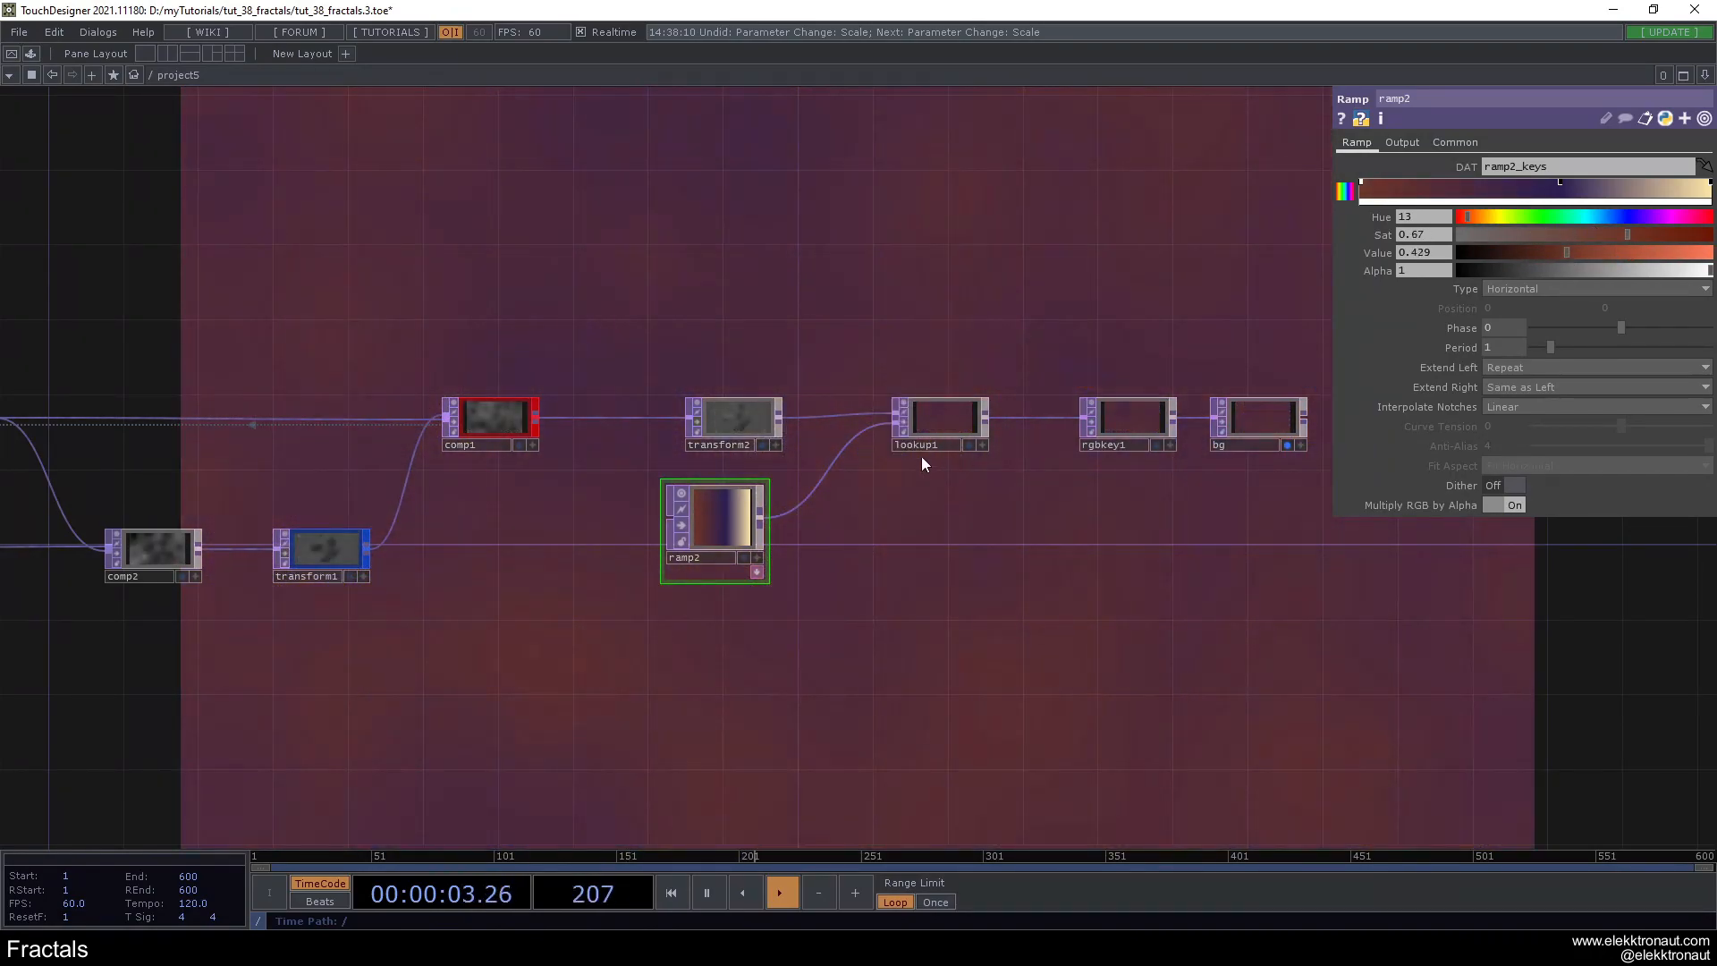
{"action": "scroll", "coordinate": [859, 532], "scroll_direction": "down", "scroll_amount": 3}
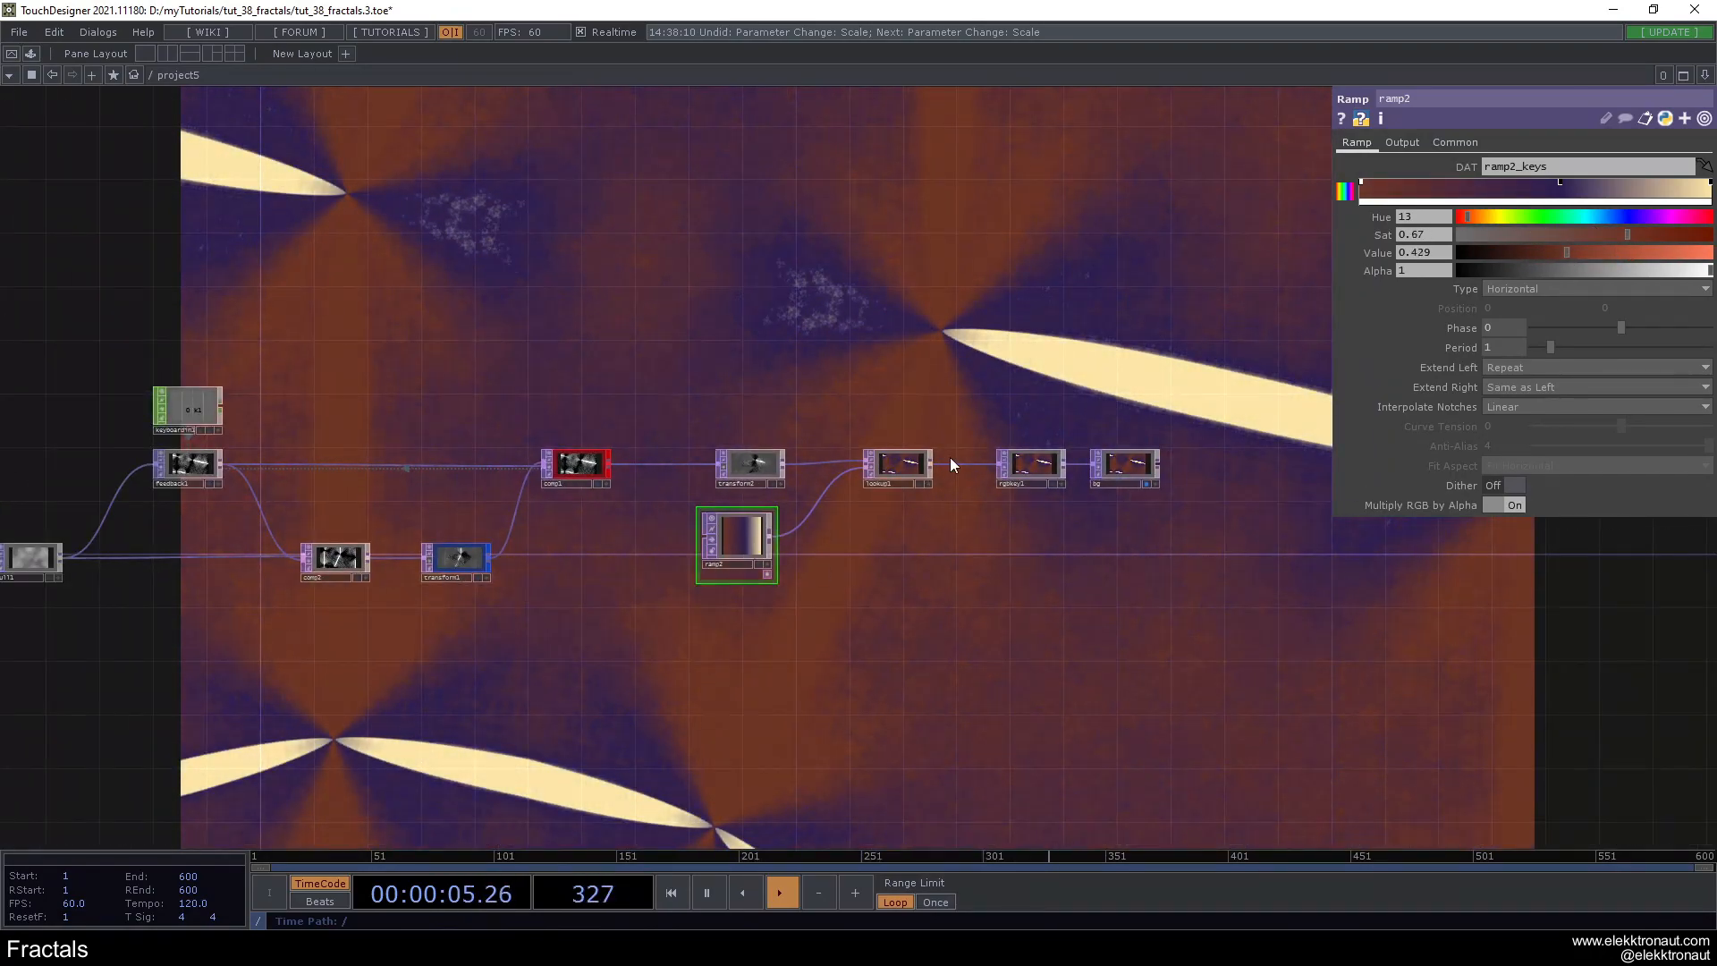
{"action": "scroll", "coordinate": [989, 383], "scroll_direction": "down", "scroll_amount": 5}
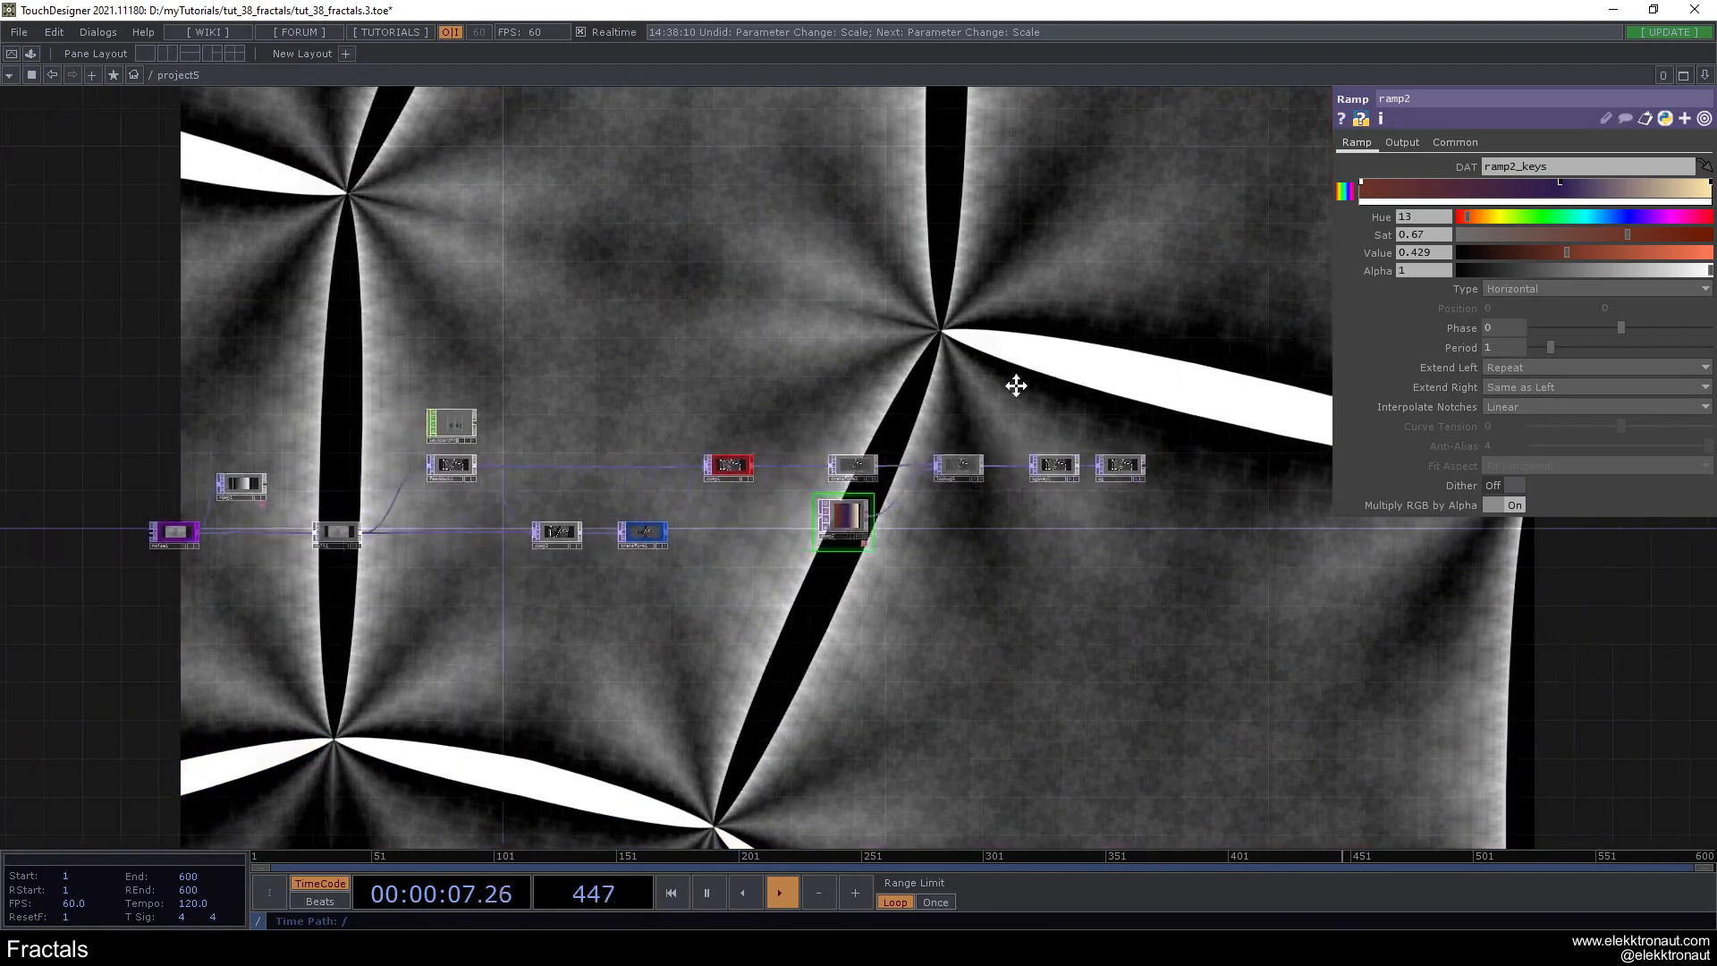
- Set comp1's rotation to 53 and its horizontal pivot to 0.5
{"action": "scroll", "coordinate": [867, 517], "scroll_direction": "up", "scroll_amount": 5}
{"action": "left_click", "coordinate": [964, 441]}
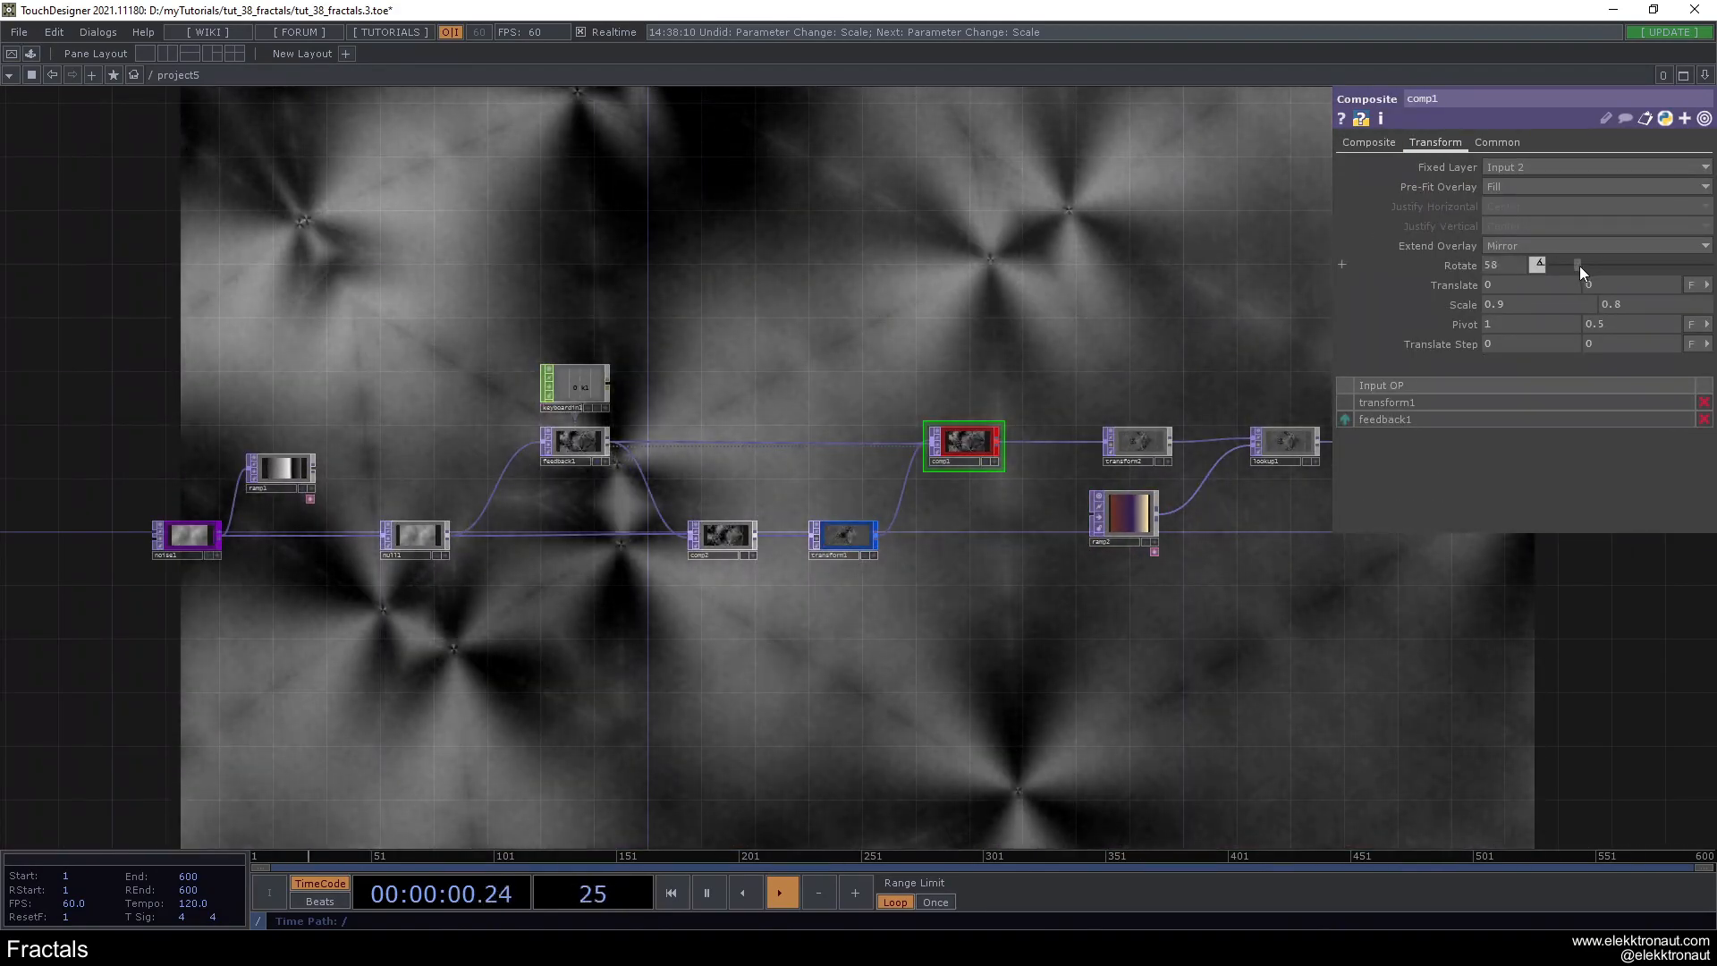
{"action": "left_click_drag", "start_coordinate": [1579, 265], "coordinate": [1575, 265]}
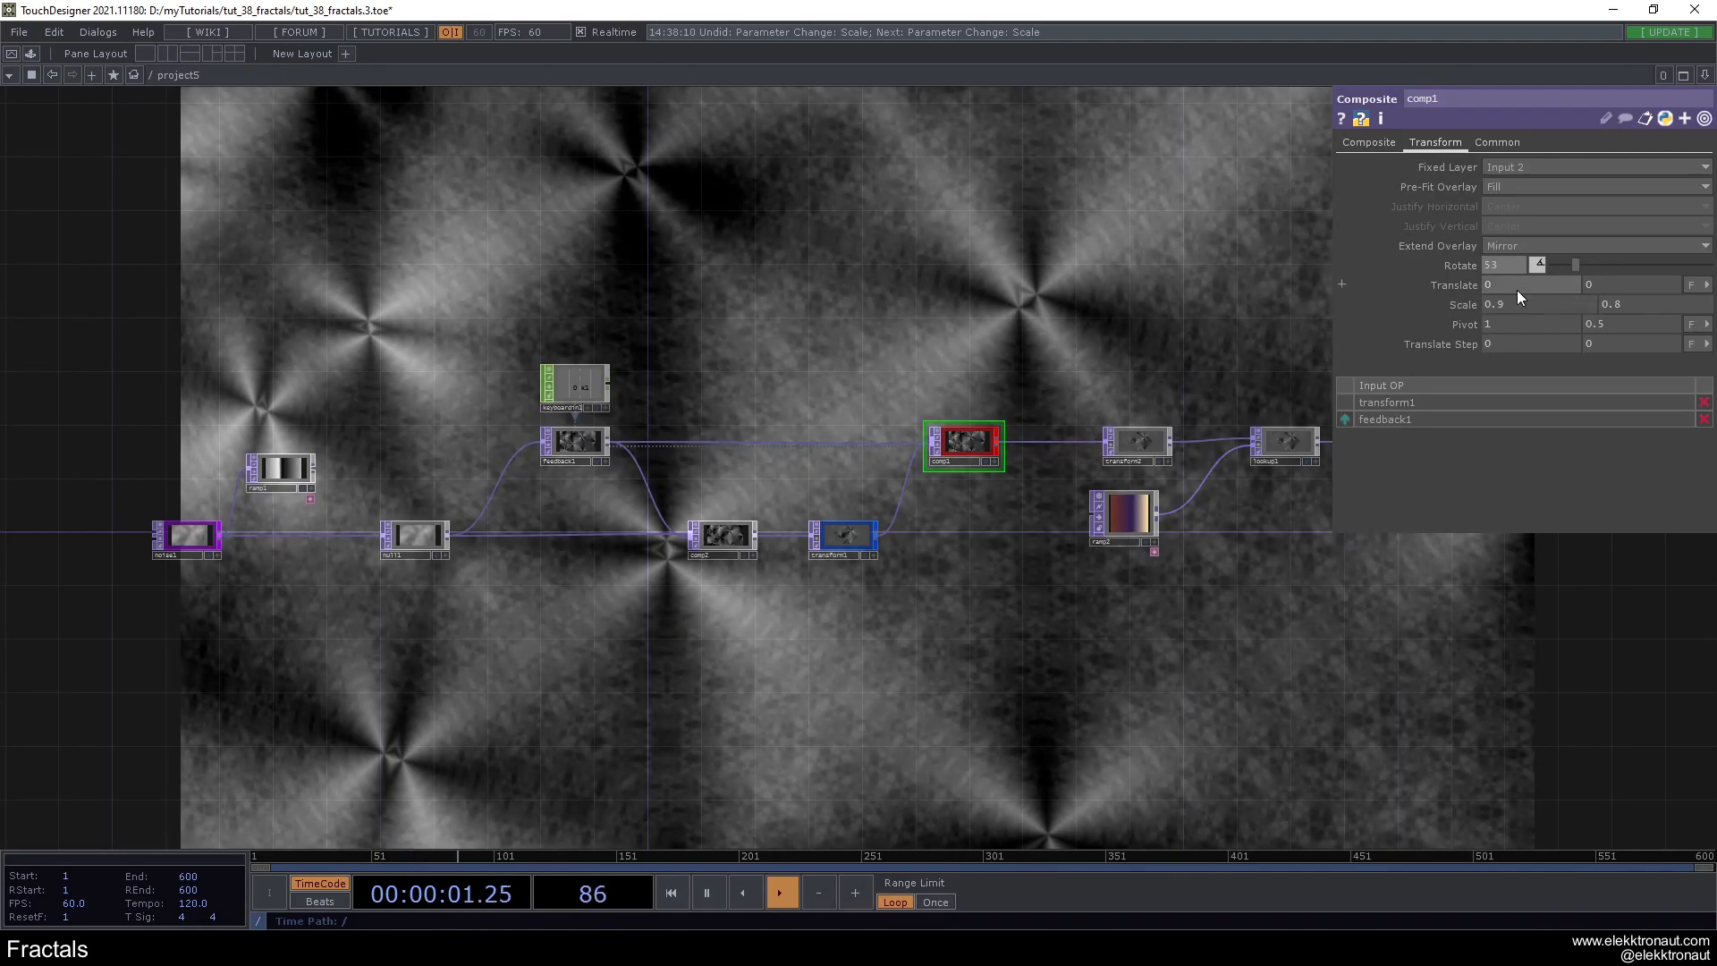
{"action": "left_click", "coordinate": [1545, 324]}
{"action": "type", "text": ".5"}
{"action": "key", "text": "Return"}
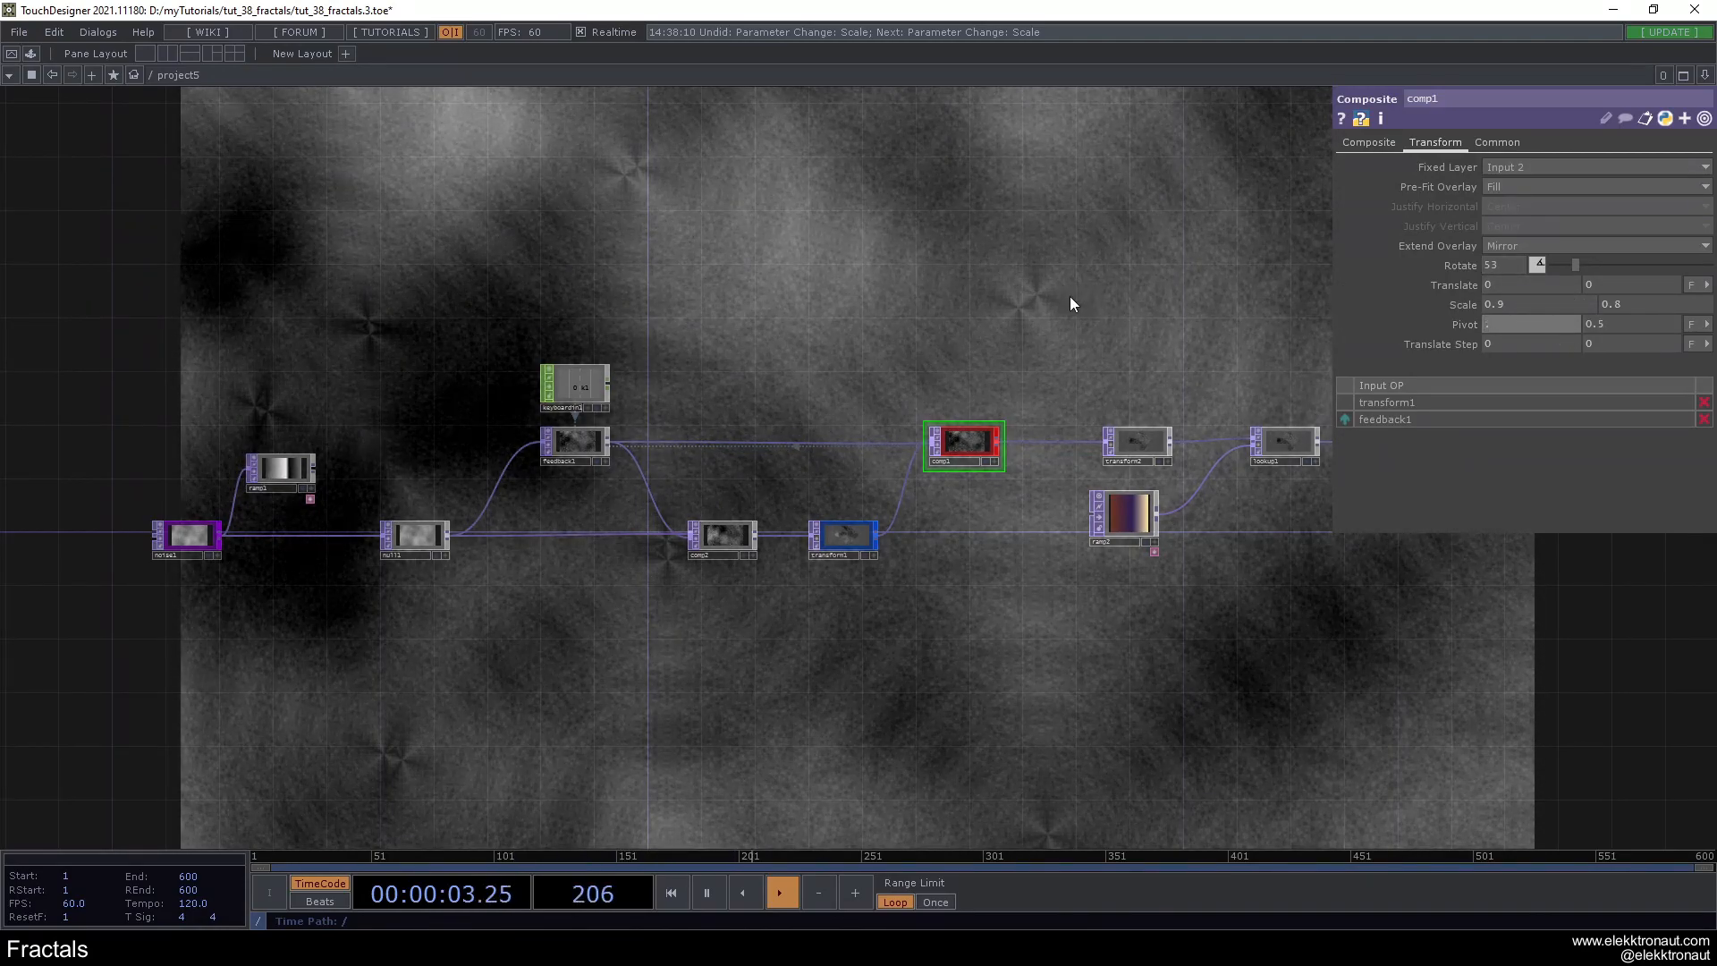
- Reset the feedback loop and set comp1's rotation to 37
{"action": "left_click", "coordinate": [844, 272]}
{"action": "key", "text": "1"}
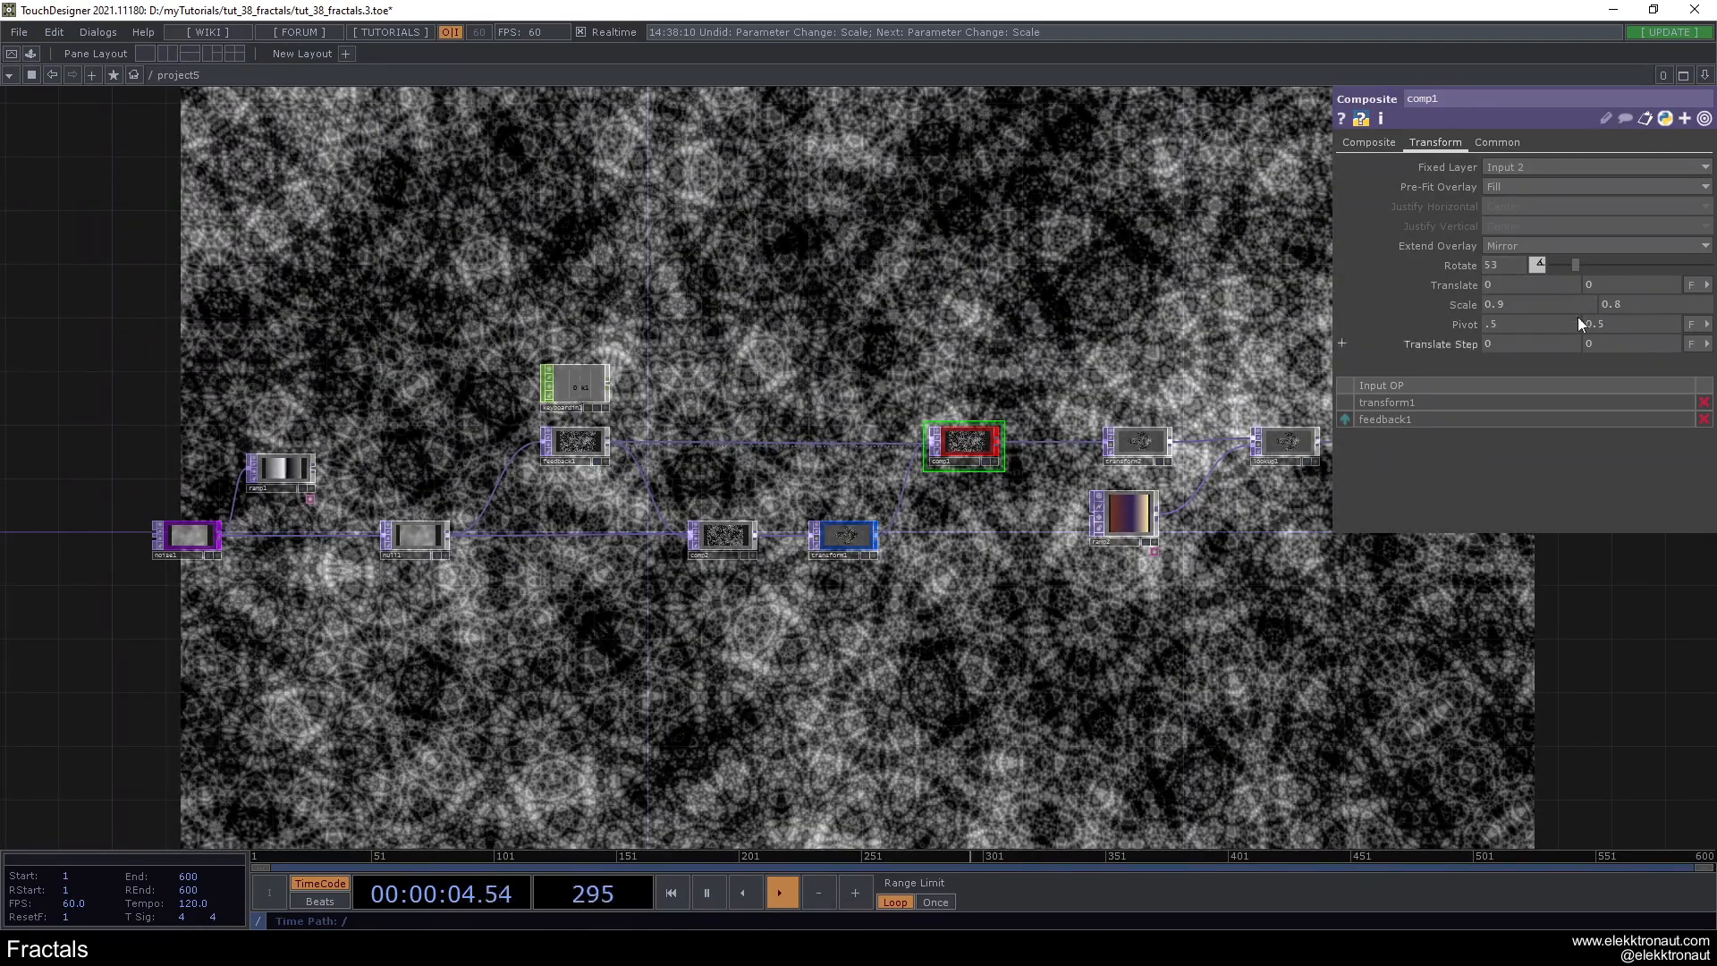
{"action": "left_click_drag", "start_coordinate": [1576, 266], "coordinate": [1570, 266]}
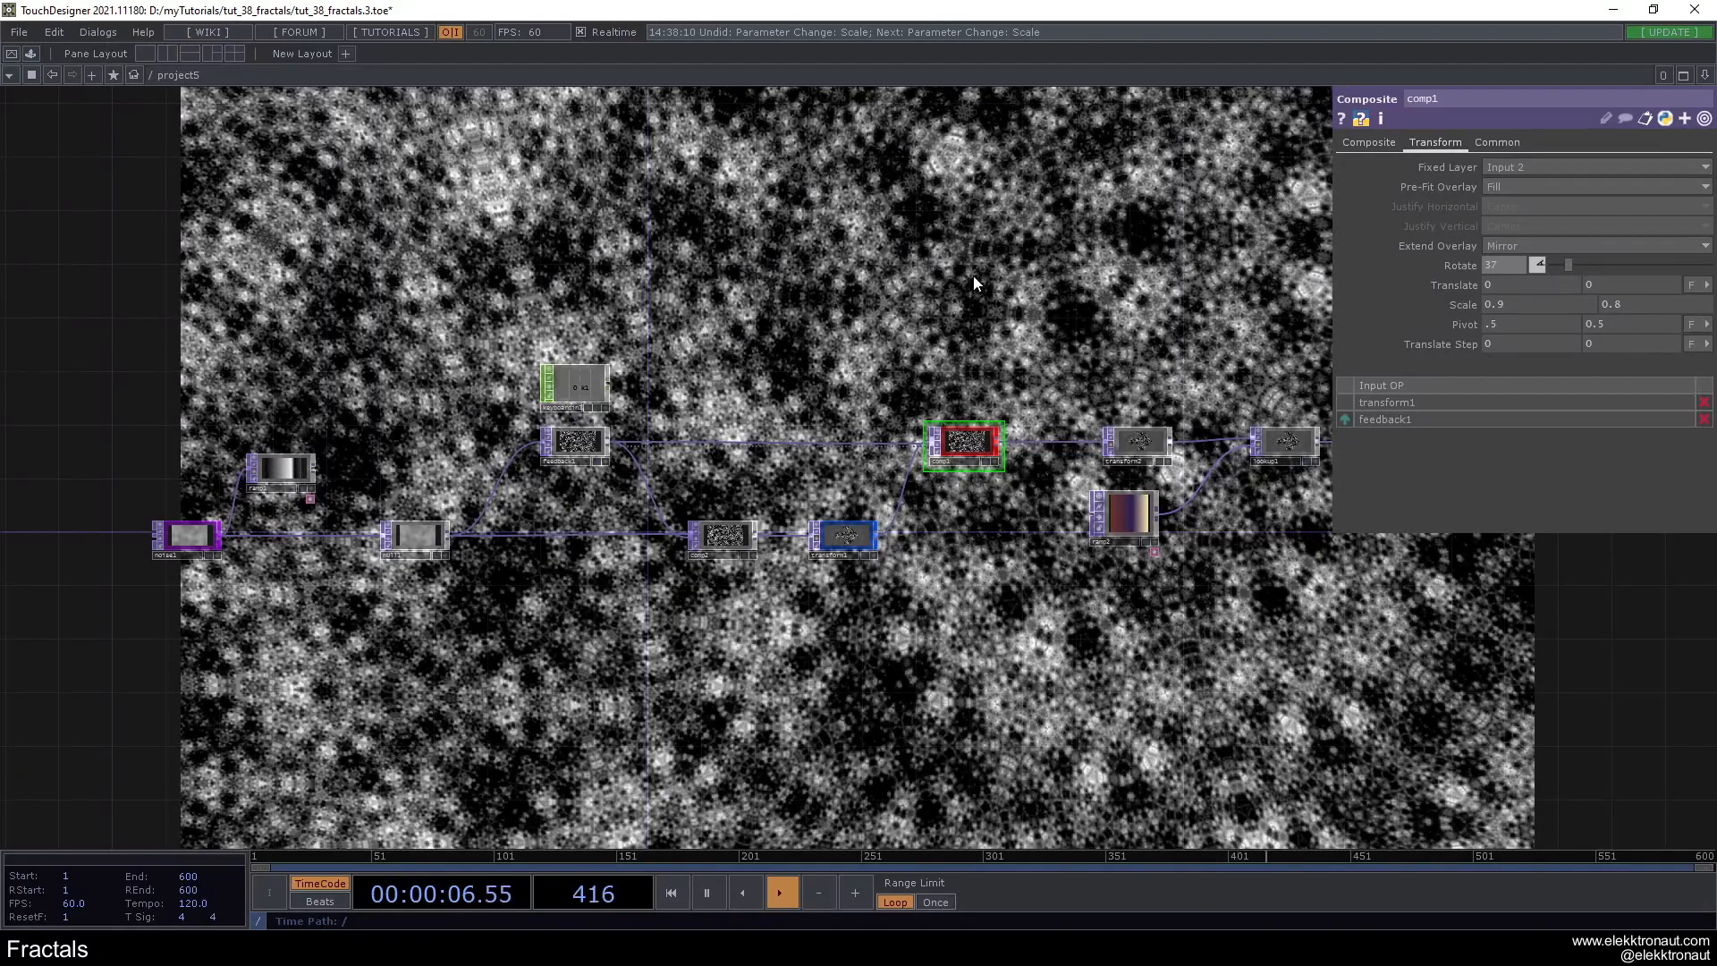
{"action": "left_click_drag", "start_coordinate": [973, 276], "coordinate": [727, 313]}
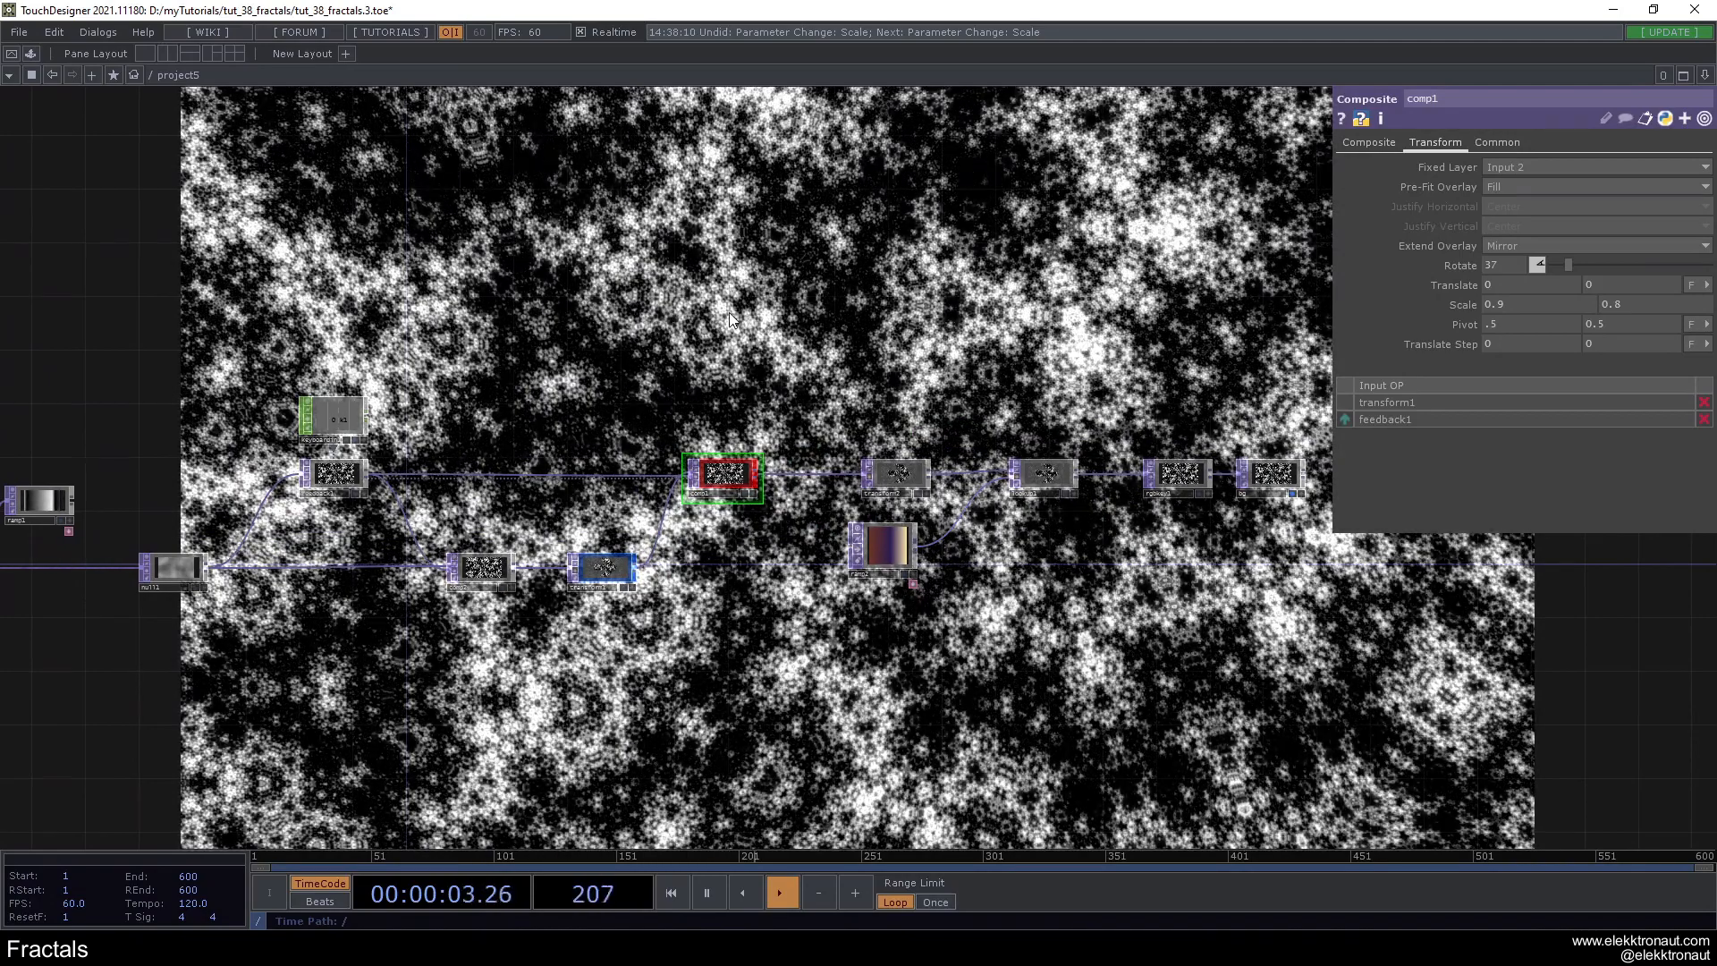
{"action": "scroll", "coordinate": [1344, 459], "scroll_direction": "up", "scroll_amount": 6}
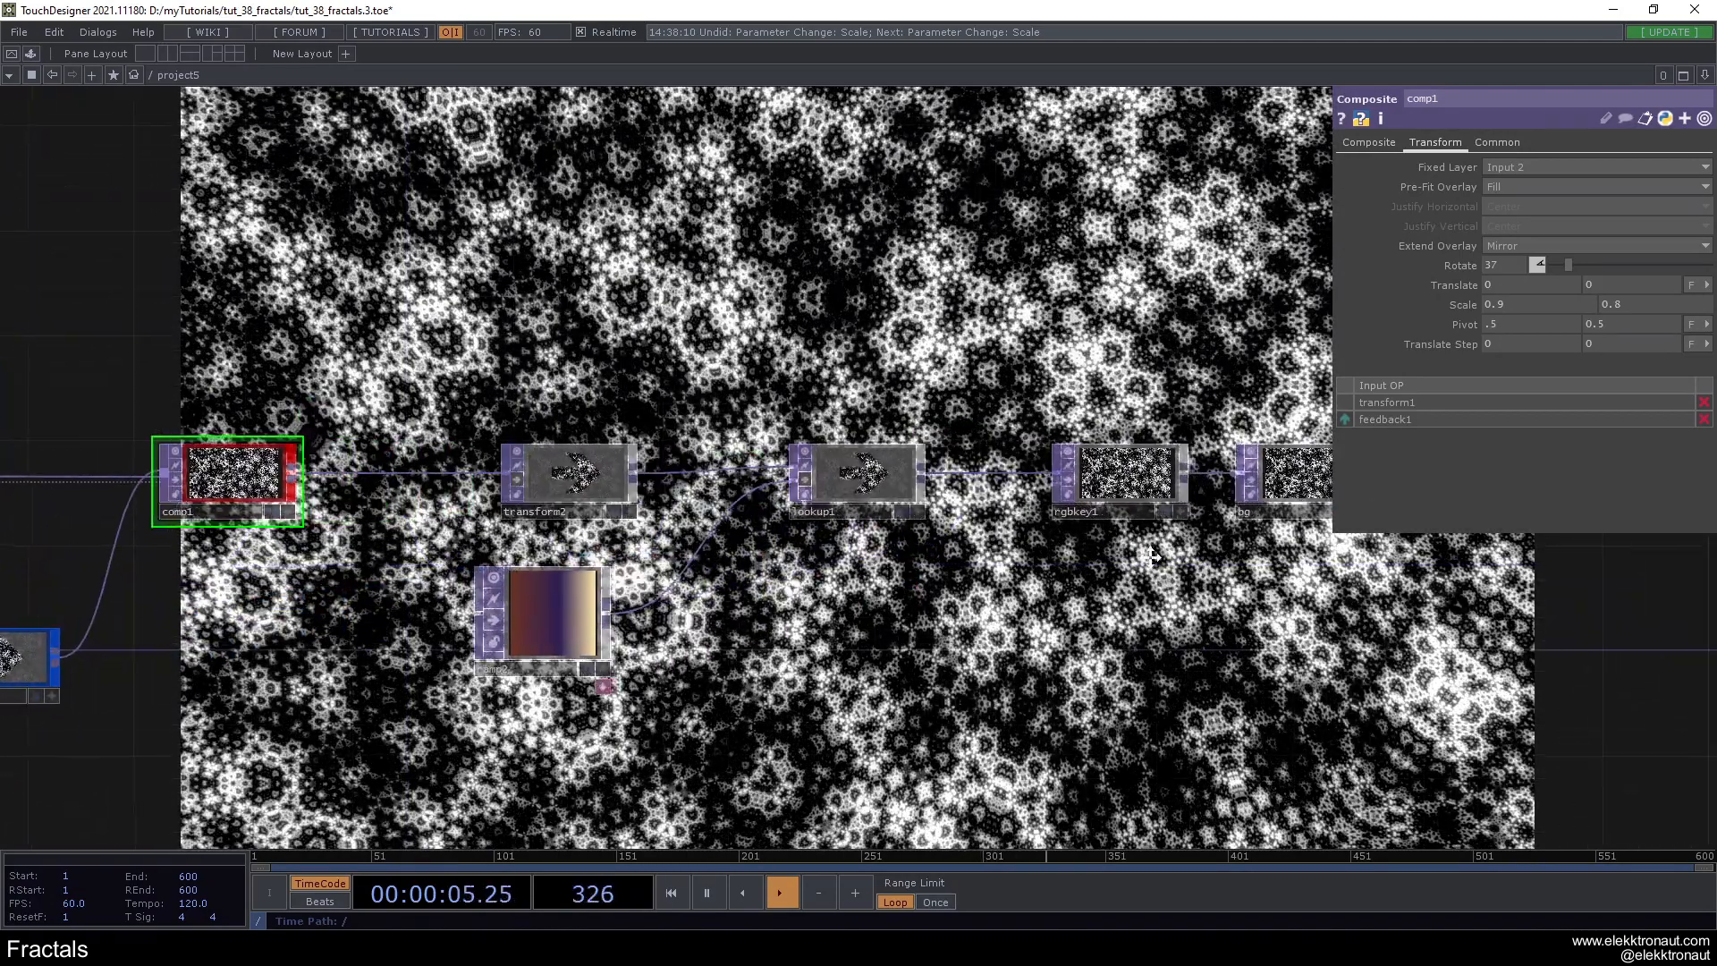
{"action": "scroll", "coordinate": [1203, 528], "scroll_direction": "down", "scroll_amount": 5}
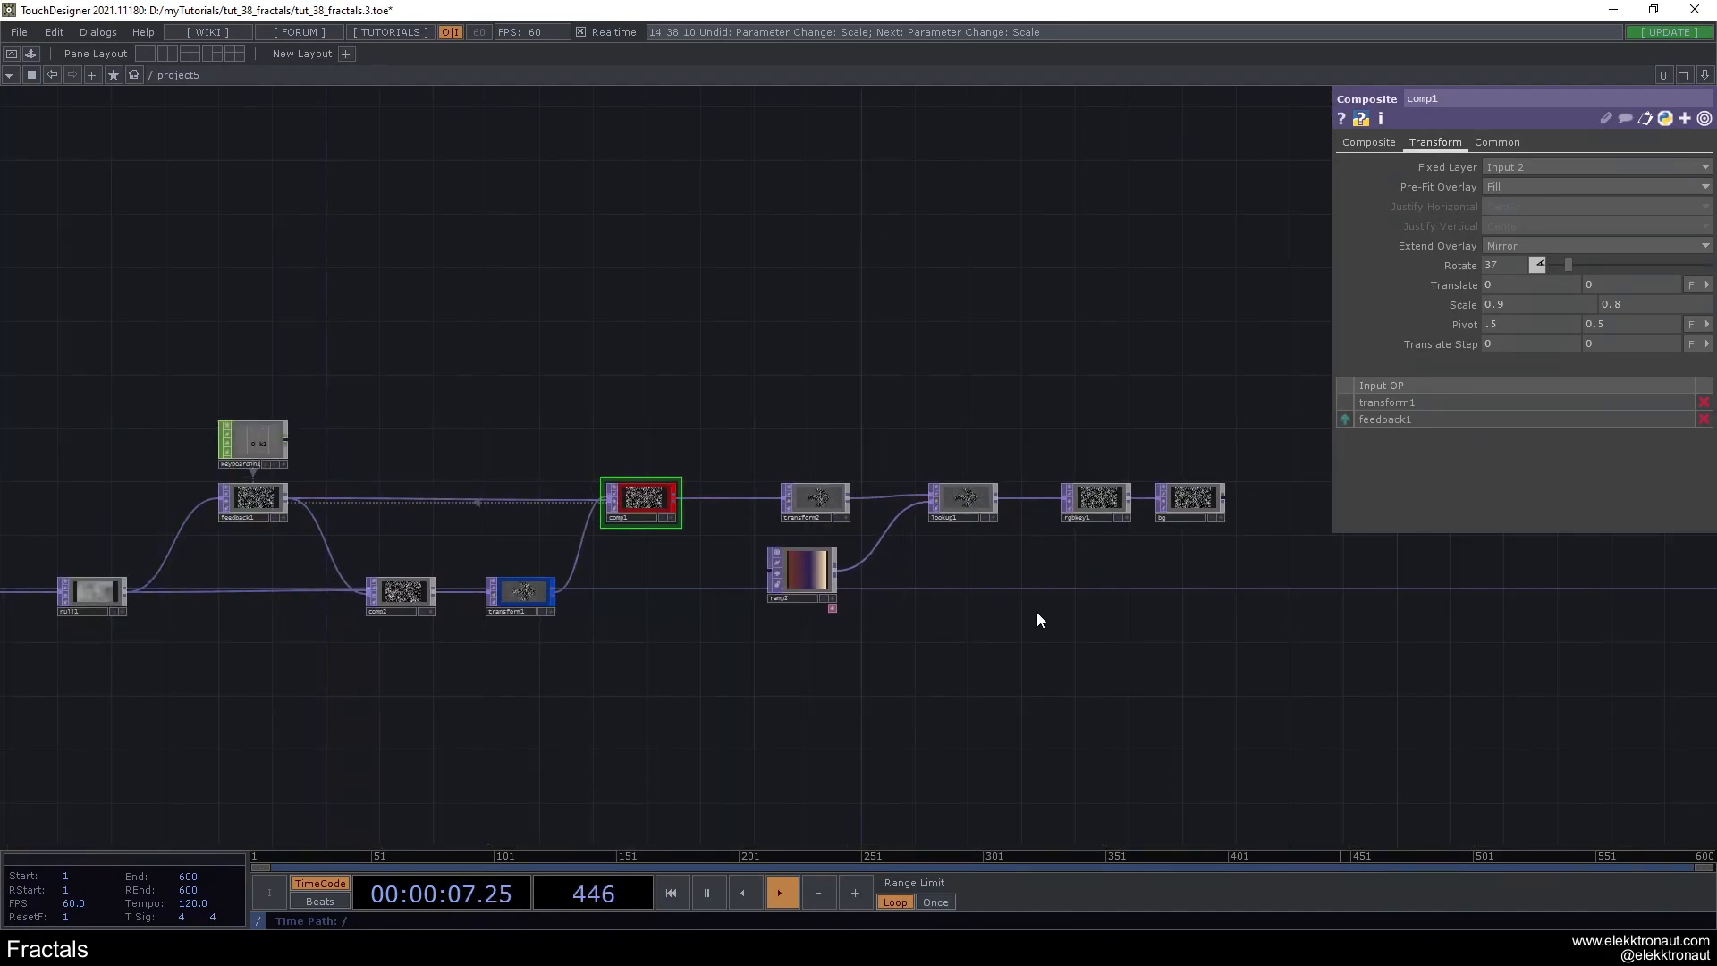